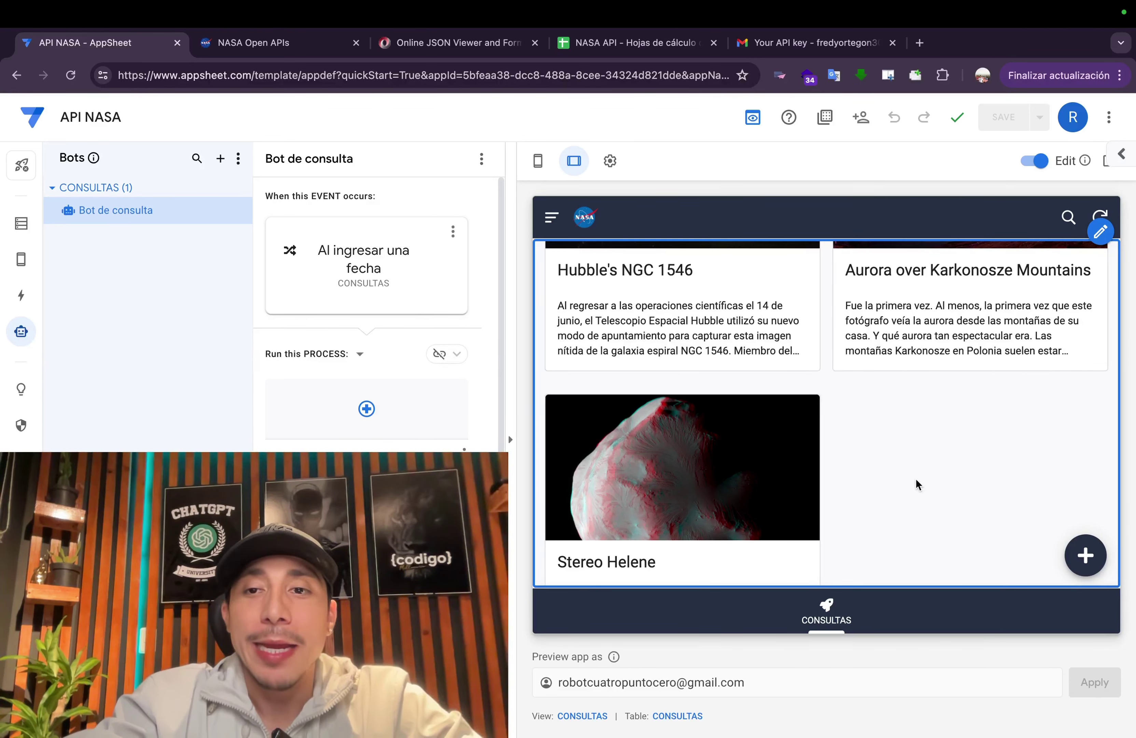
Add a new record to the CONSULTAS view in the app preview with the FECHA 01/05/2024 and save it
scroll(928, 366, up, 2)
scroll(928, 366, up, 4)
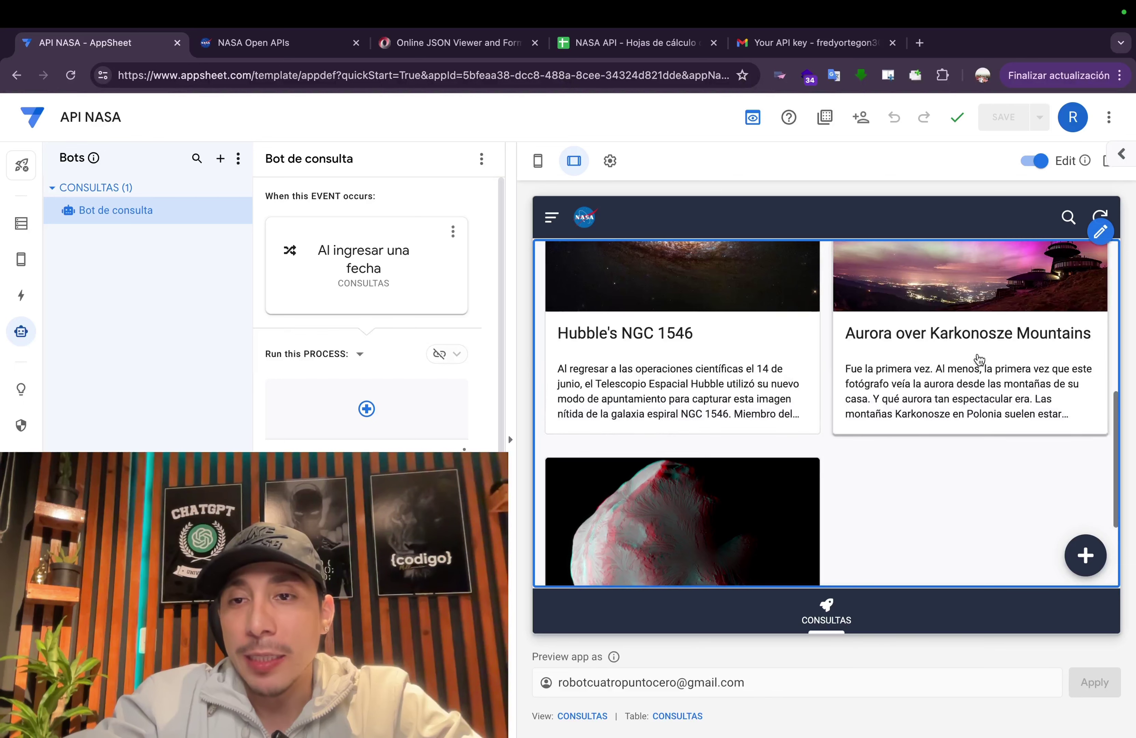
scroll(930, 394, down, 10)
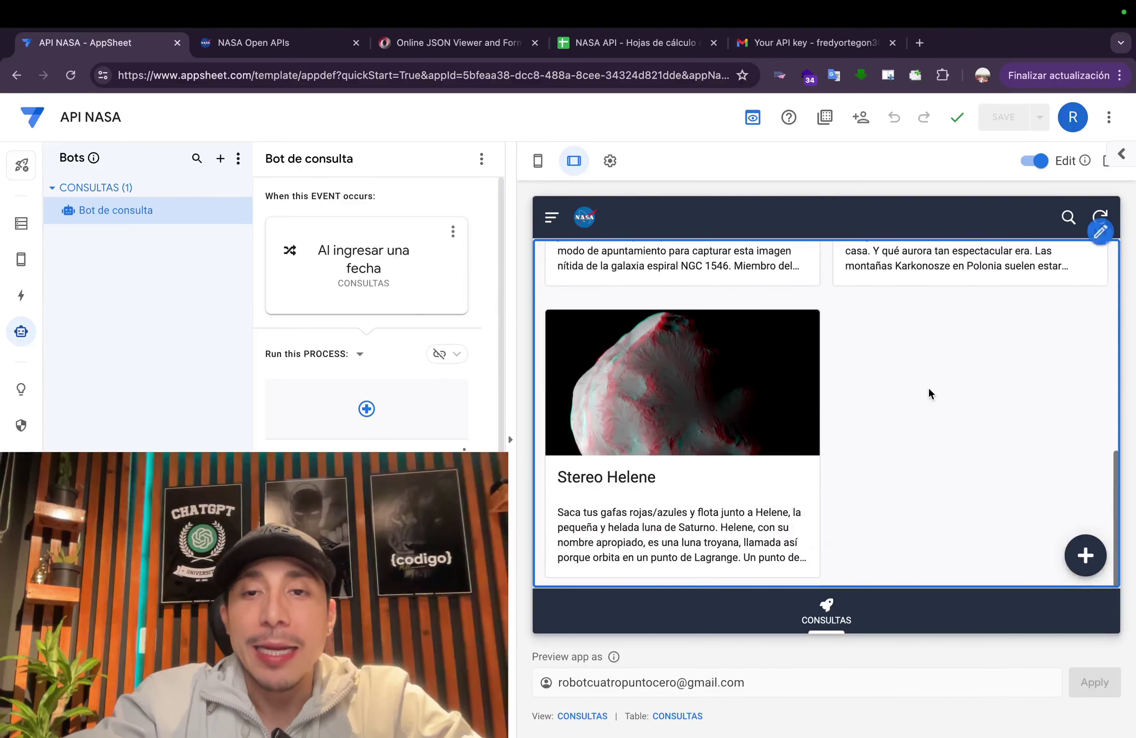
click(1085, 554)
click(637, 370)
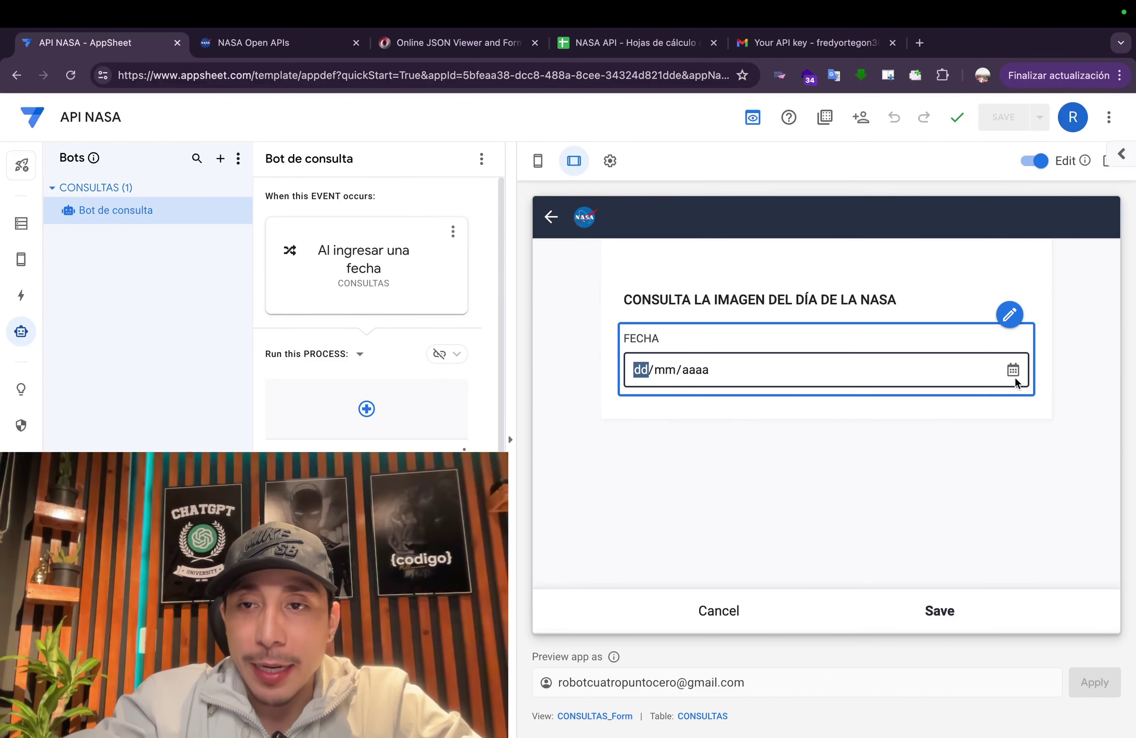
click(744, 405)
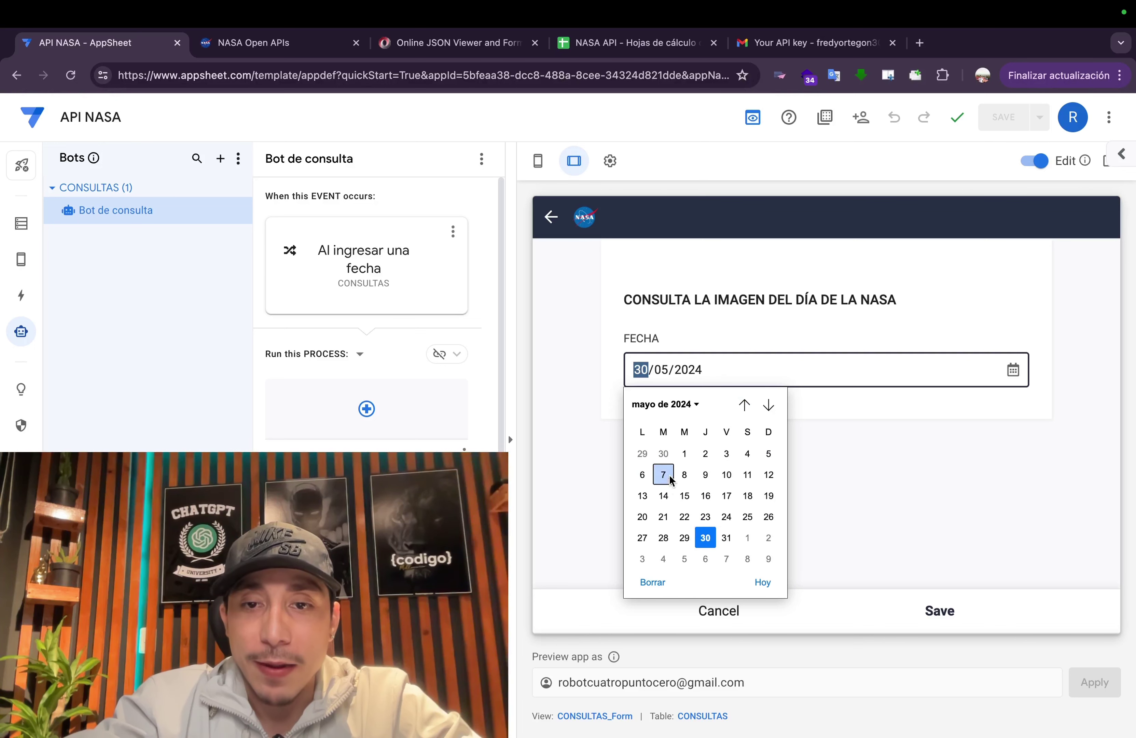
click(686, 454)
click(953, 615)
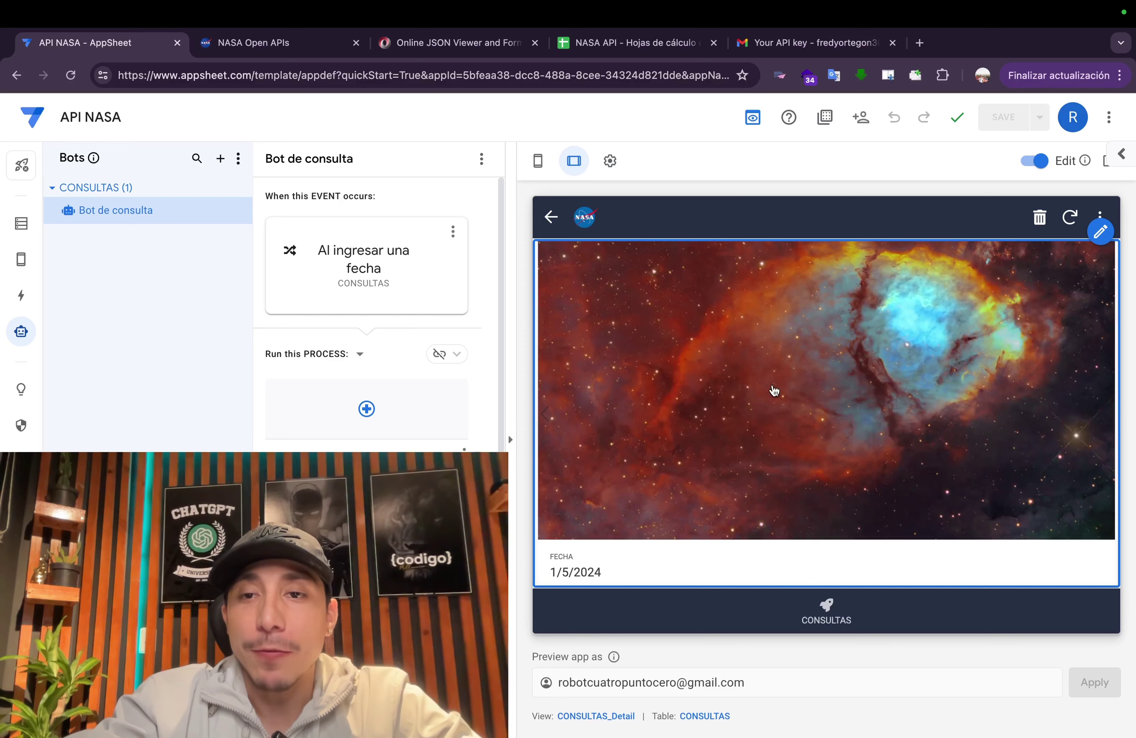
Review the new record's date, title and Spanish and English event texts, and open the CONSULTAS table's column definitions
scroll(774, 391, down, 5)
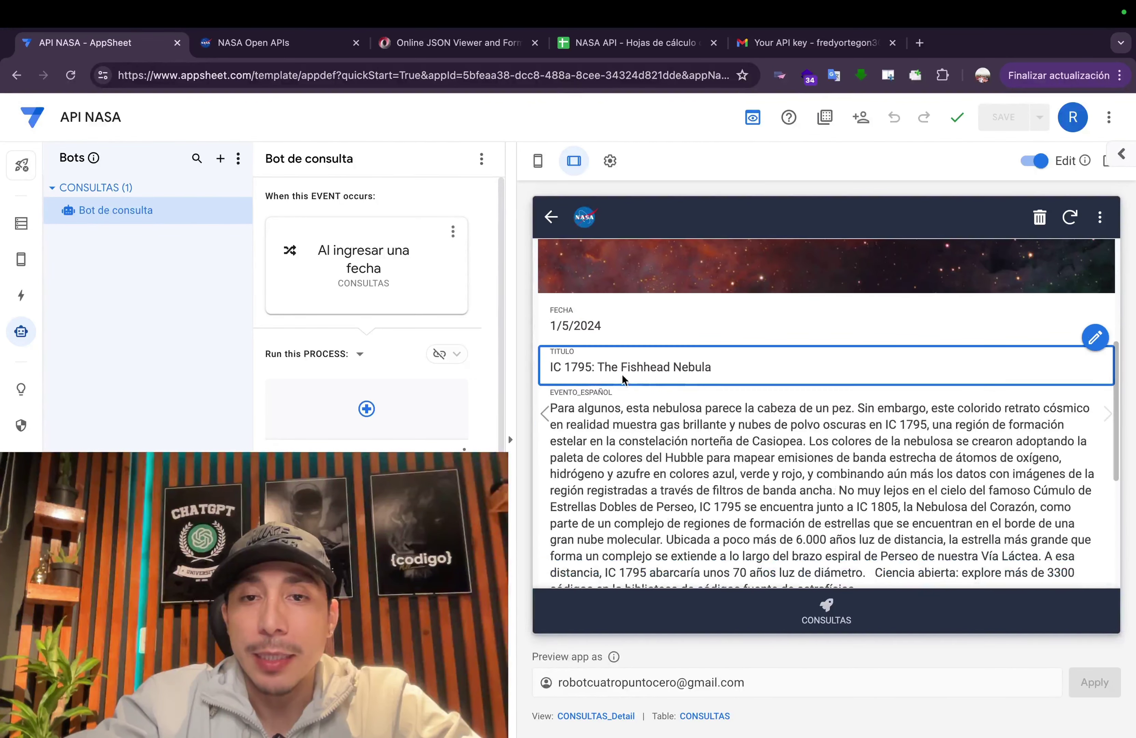
scroll(709, 386, down, 1)
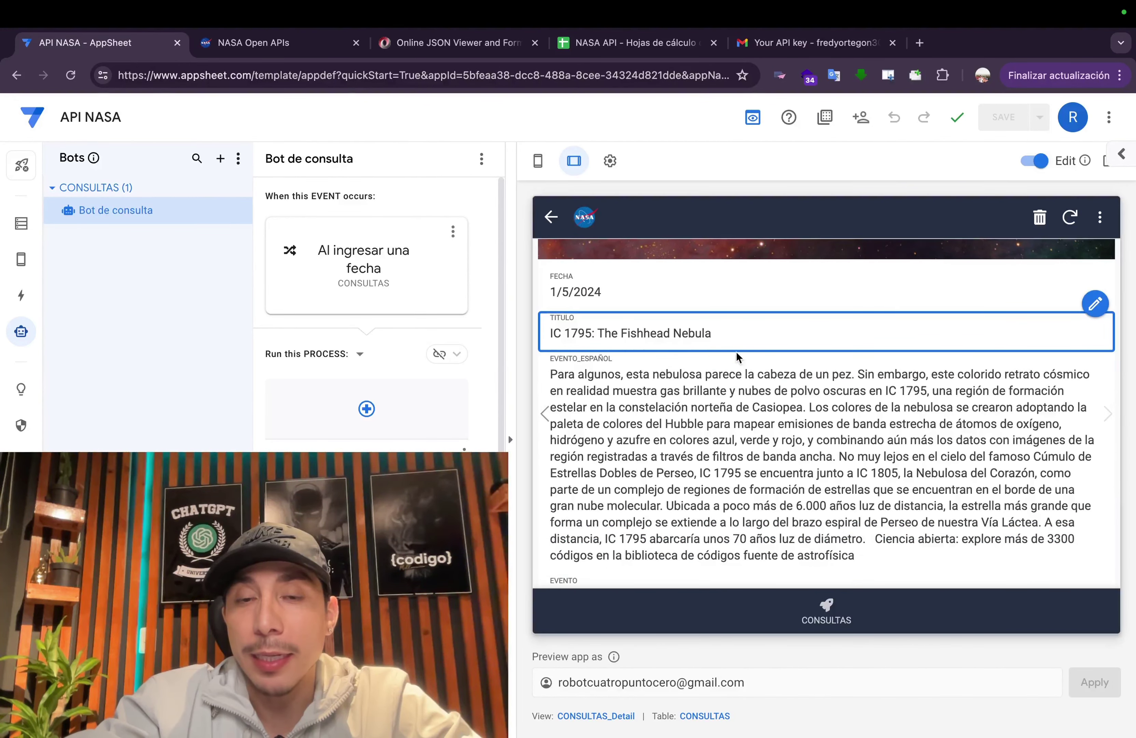
scroll(771, 405, down, 1)
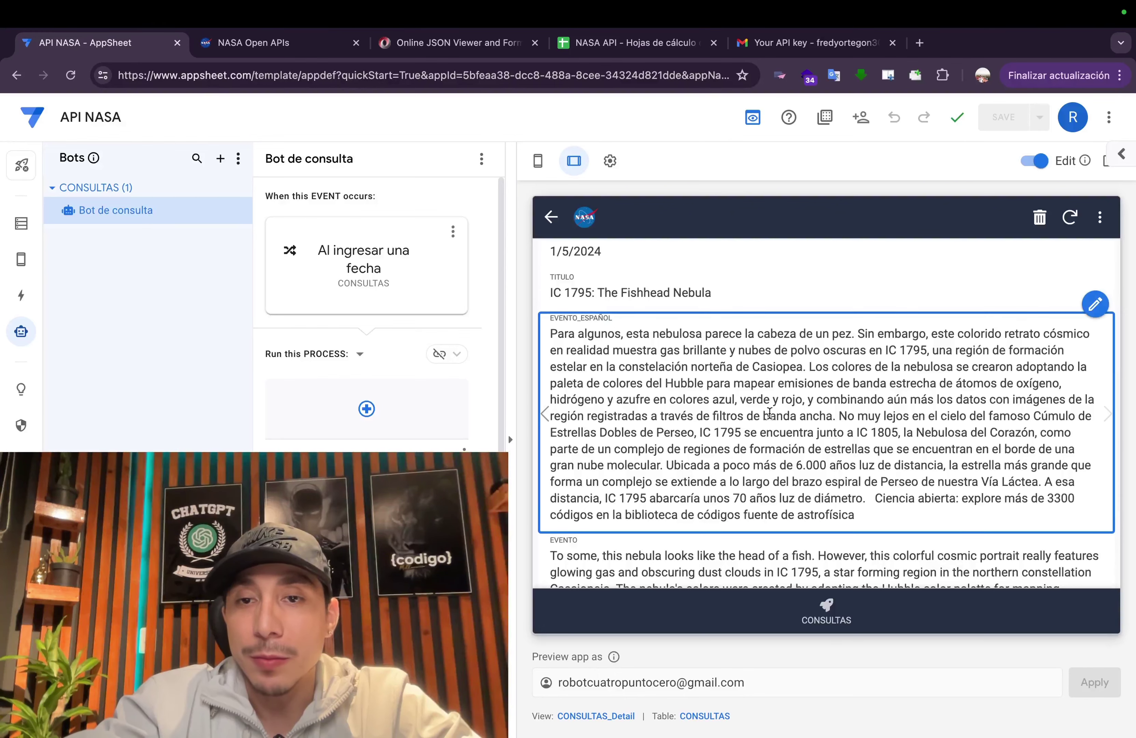
scroll(769, 413, down, 1)
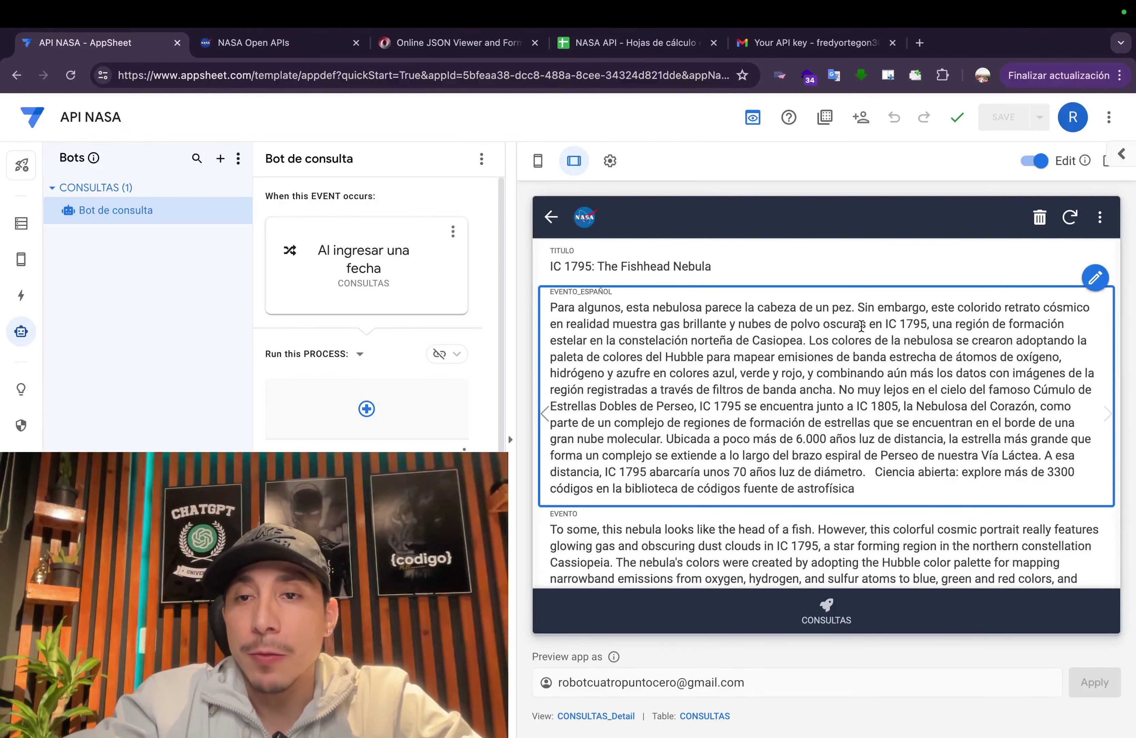
scroll(805, 407, down, 4)
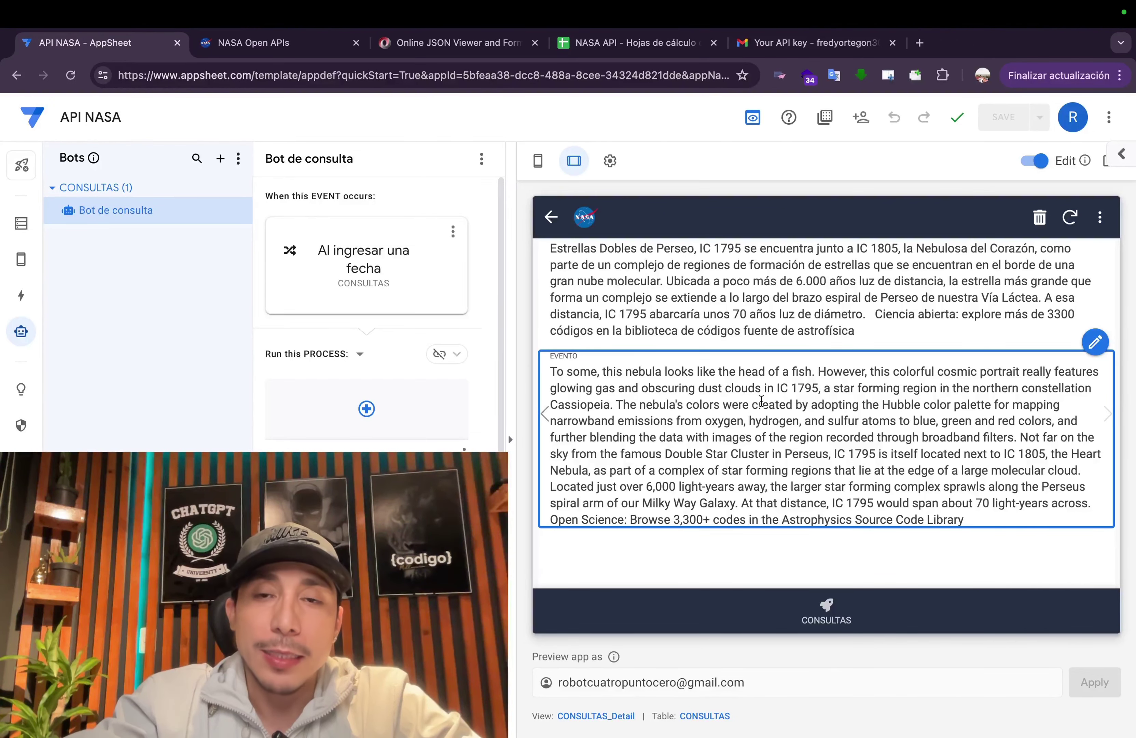
scroll(761, 403, up, 3)
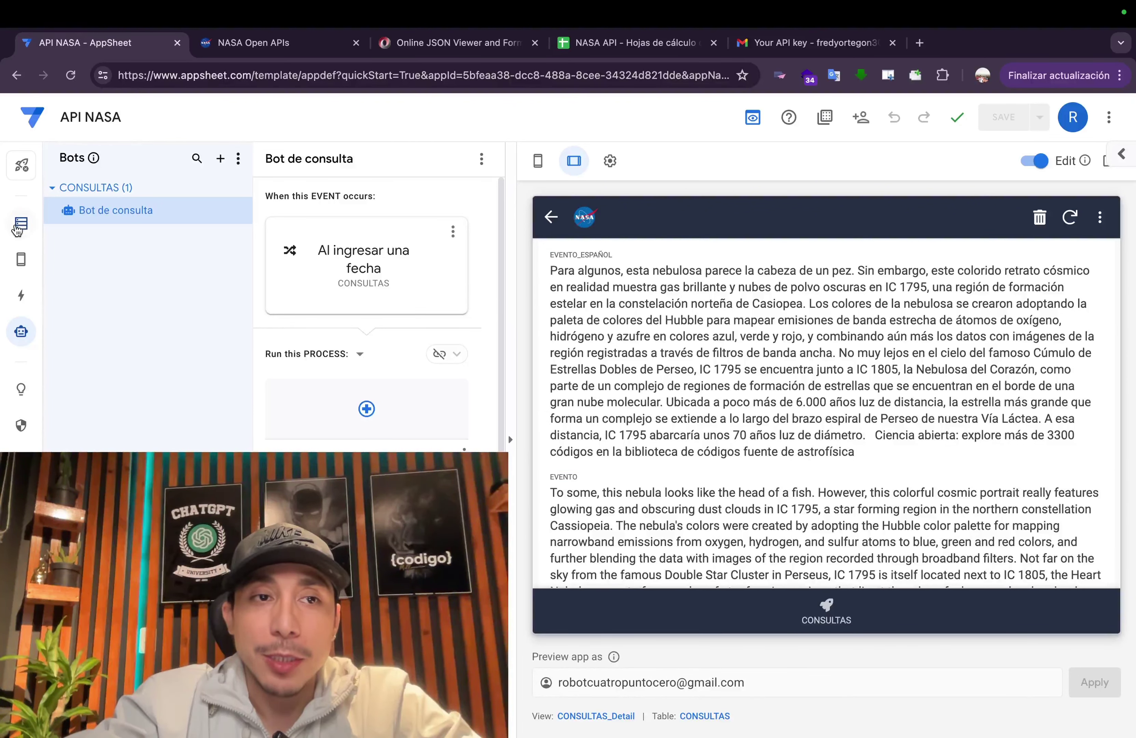
click(20, 222)
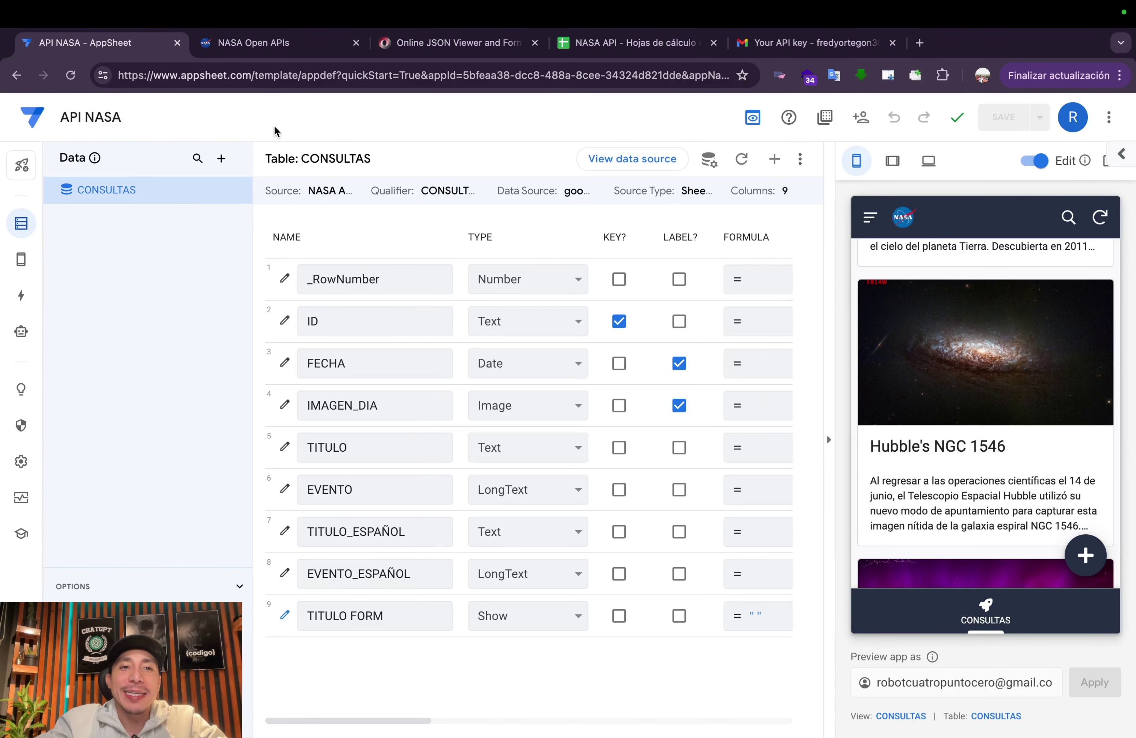
Switch to the NASA Open APIs site and look over its overview section
click(278, 44)
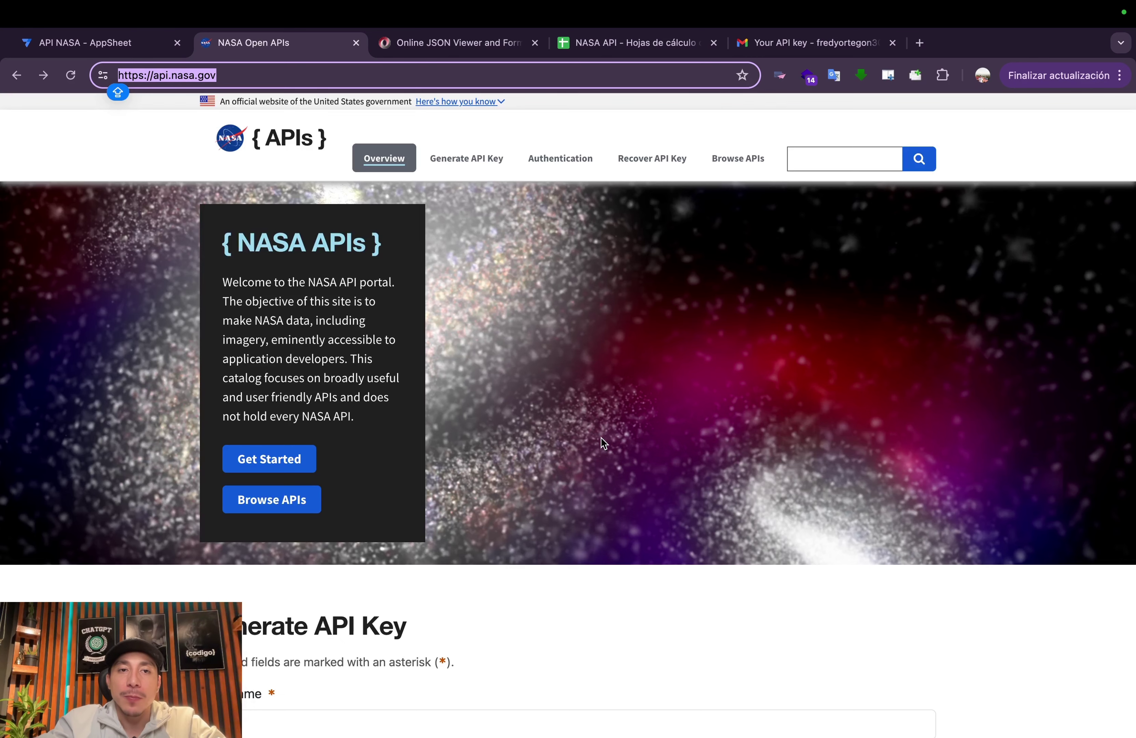
scroll(601, 437, down, 5)
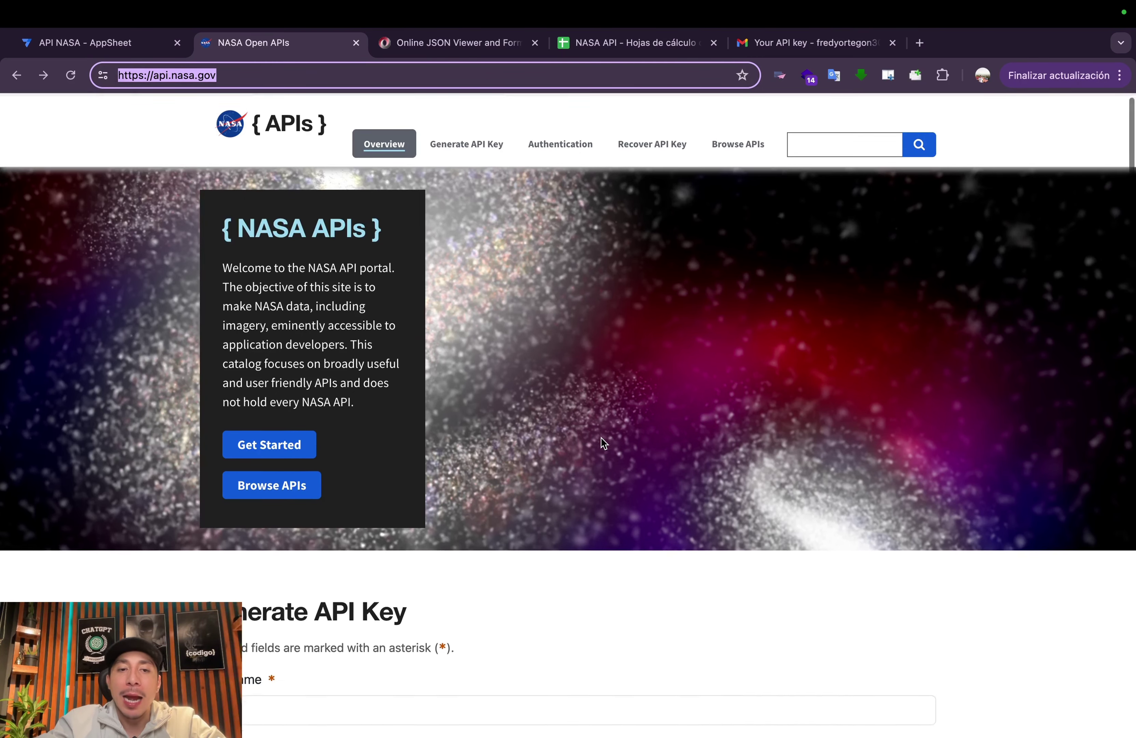
scroll(601, 437, up, 5)
scroll(601, 437, down, 2)
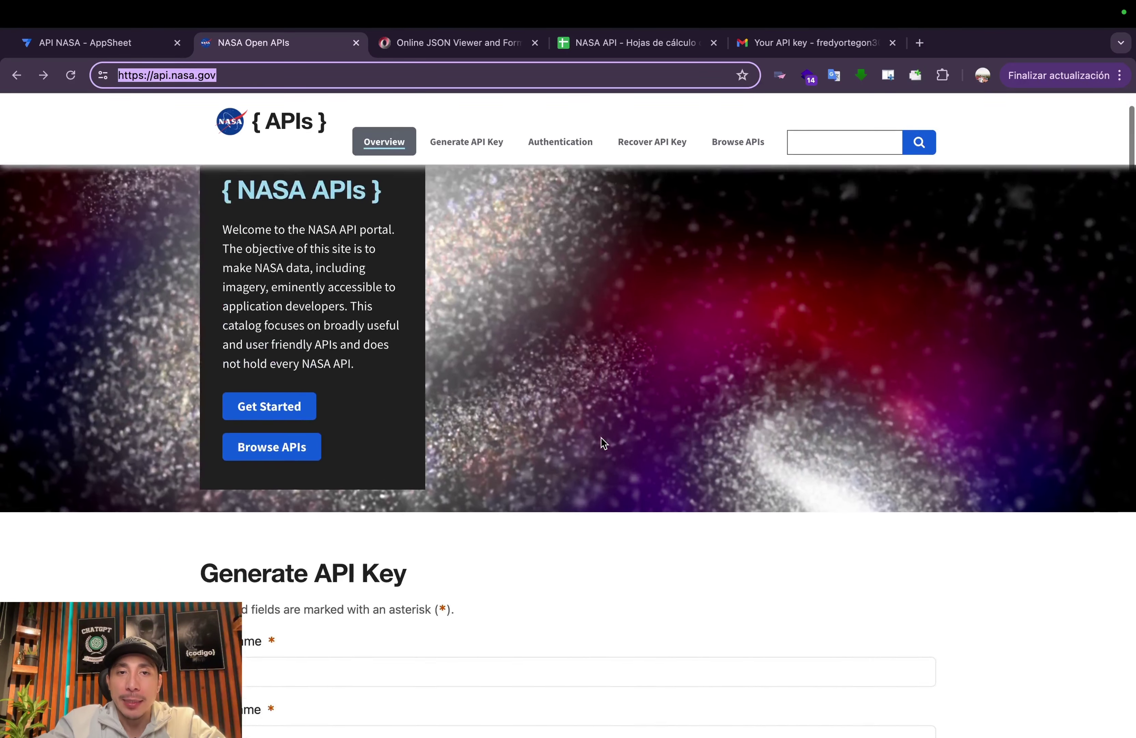
scroll(601, 437, up, 2)
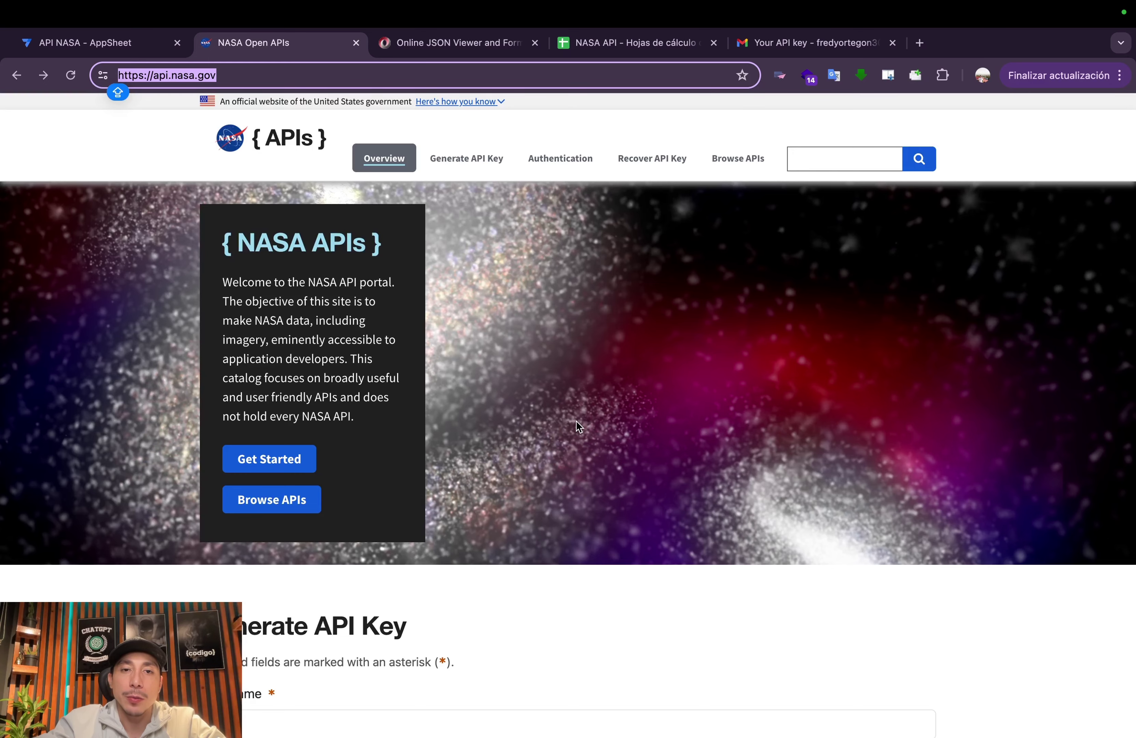
Examine the Generate API Key form's name, email and optional usage fields, and check the API key email in Gmail
scroll(577, 422, down, 10)
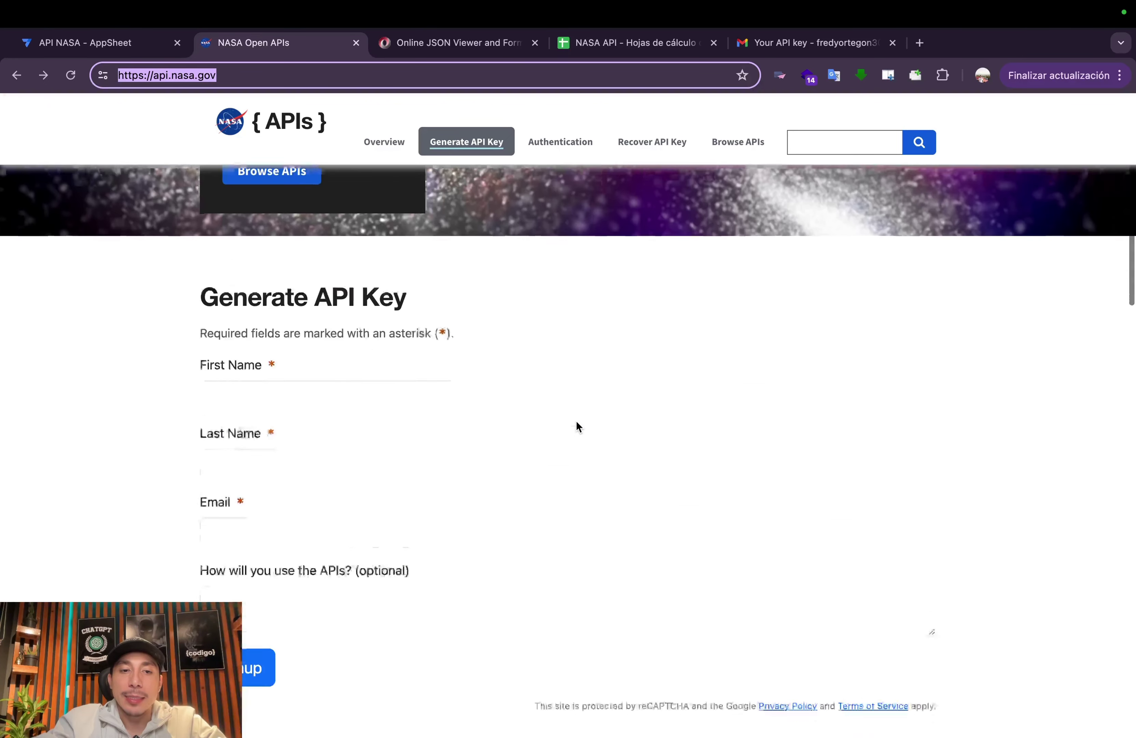
click(386, 335)
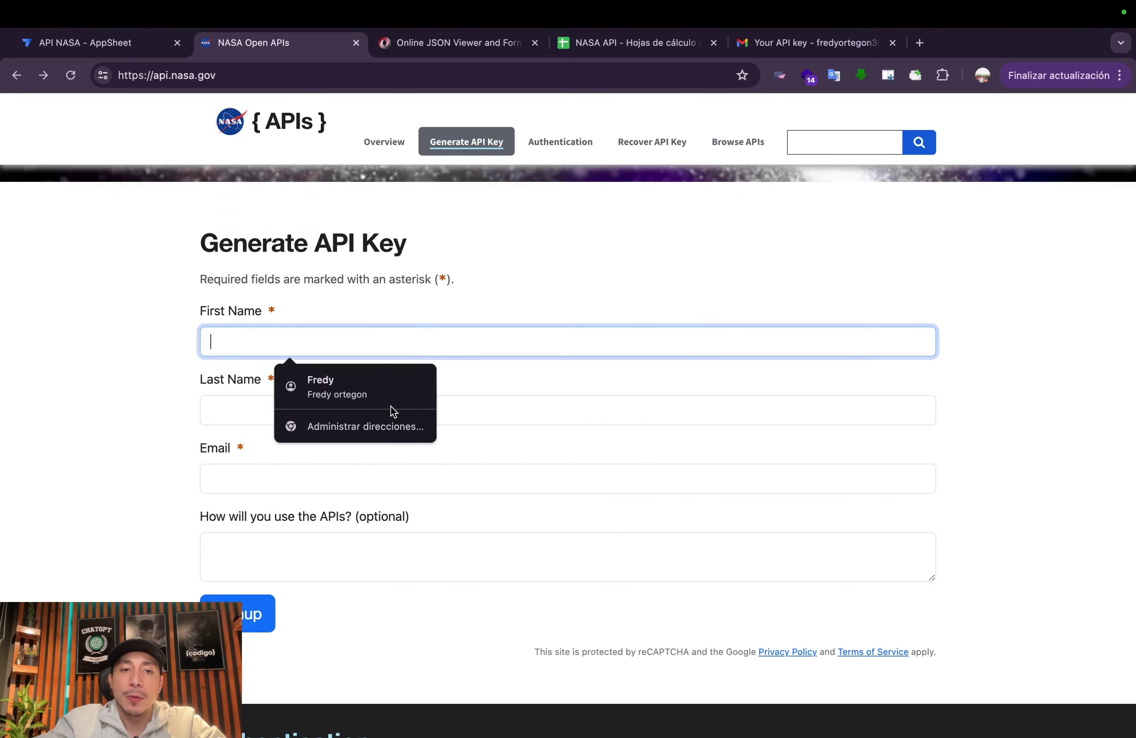
click(245, 475)
click(218, 552)
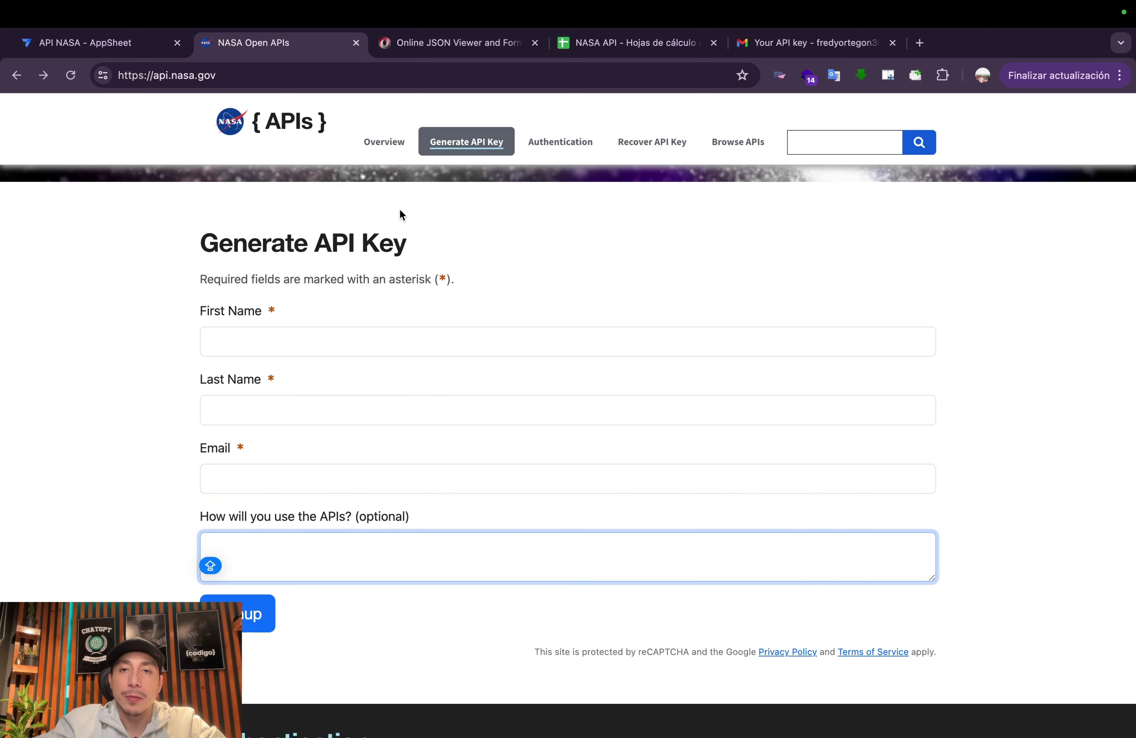
drag(411, 517, 353, 525)
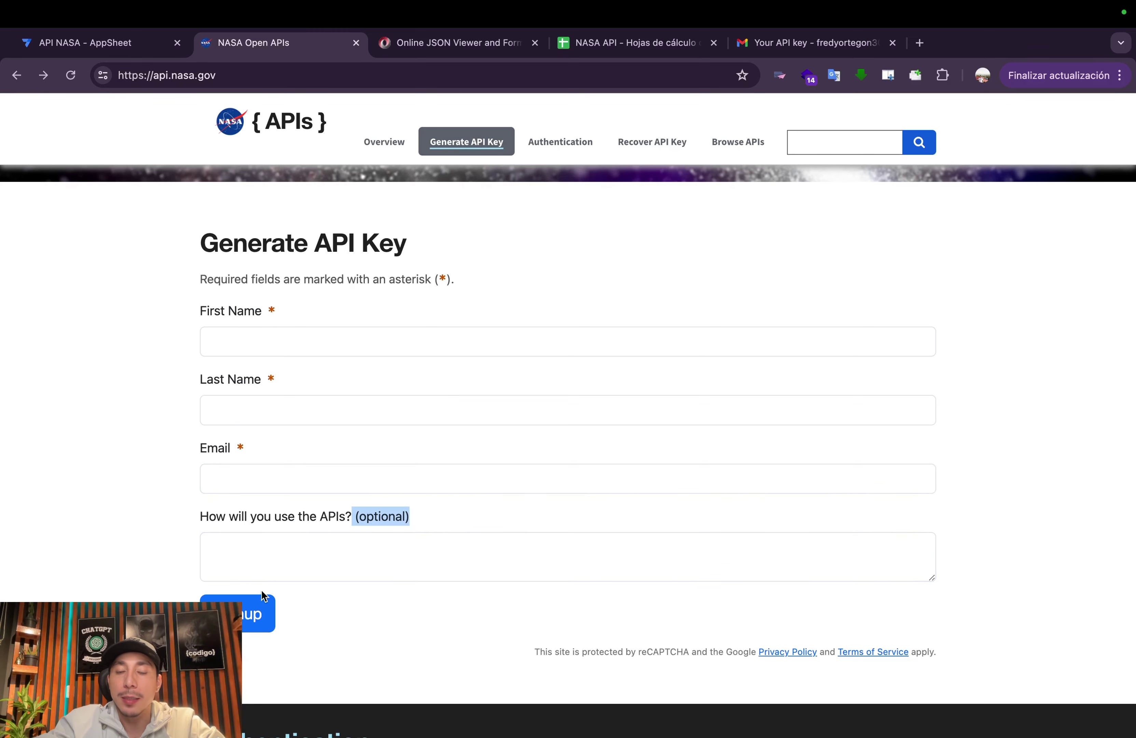
click(832, 47)
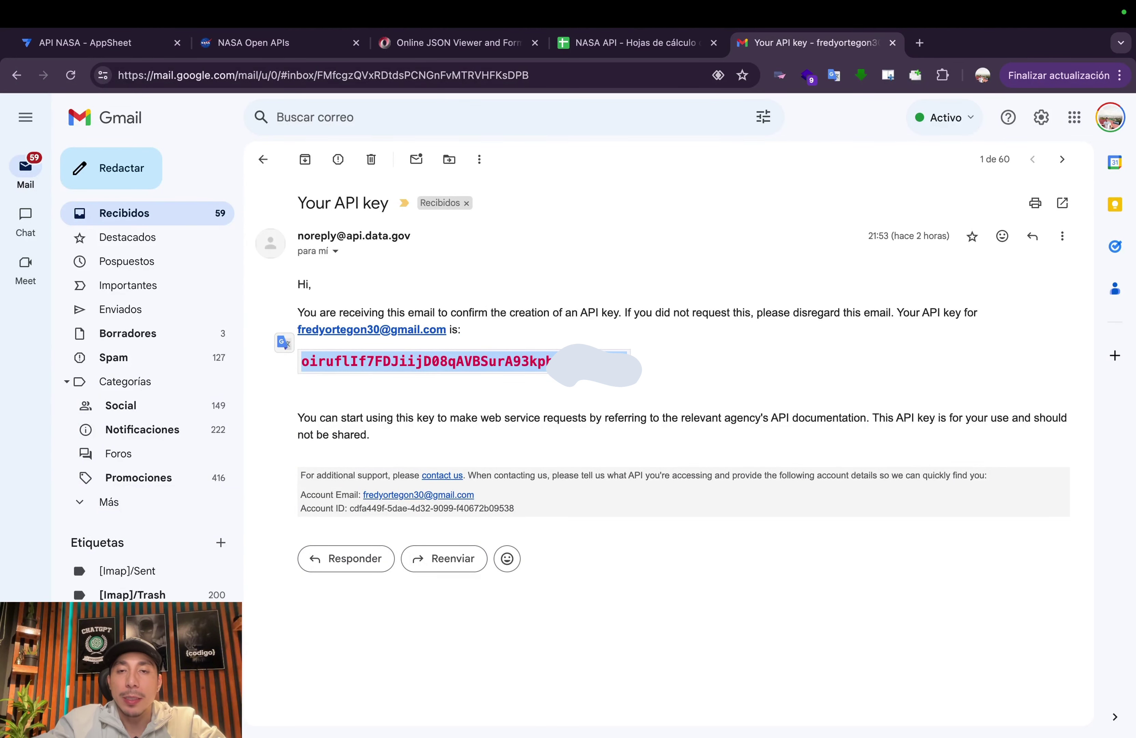
click(650, 365)
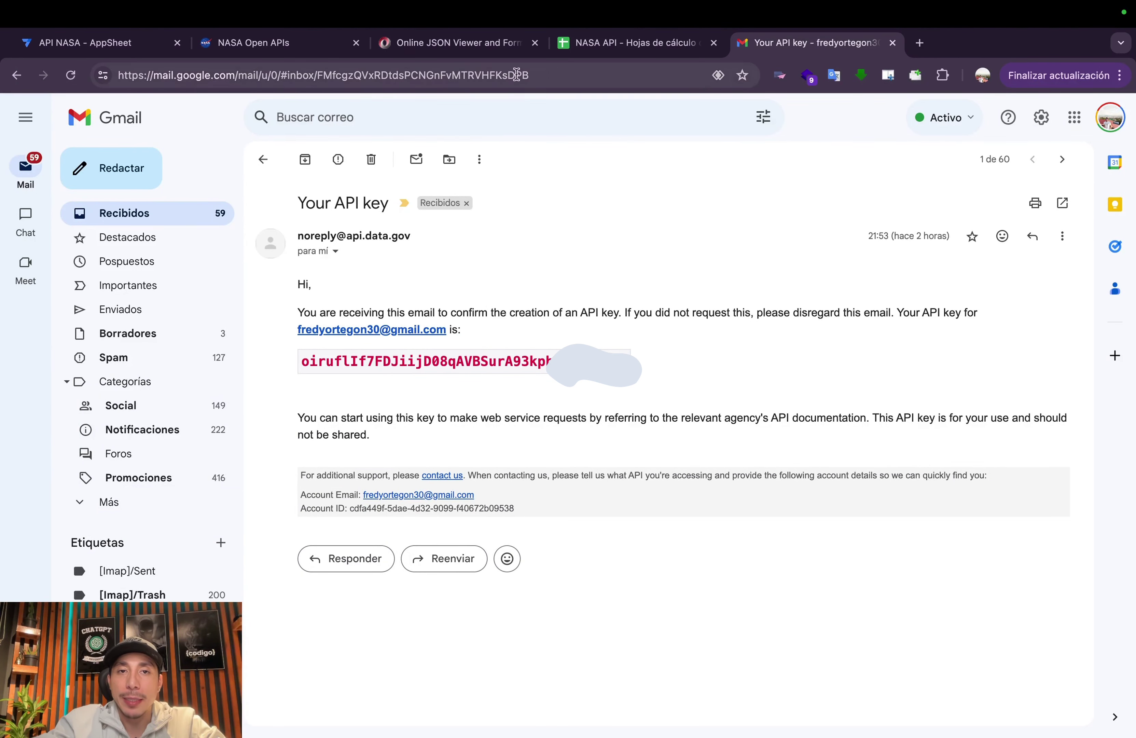
Return to the NASA Open APIs site and look through the authentication notes and the Browse APIs catalogue
click(286, 51)
scroll(355, 371, down, 20)
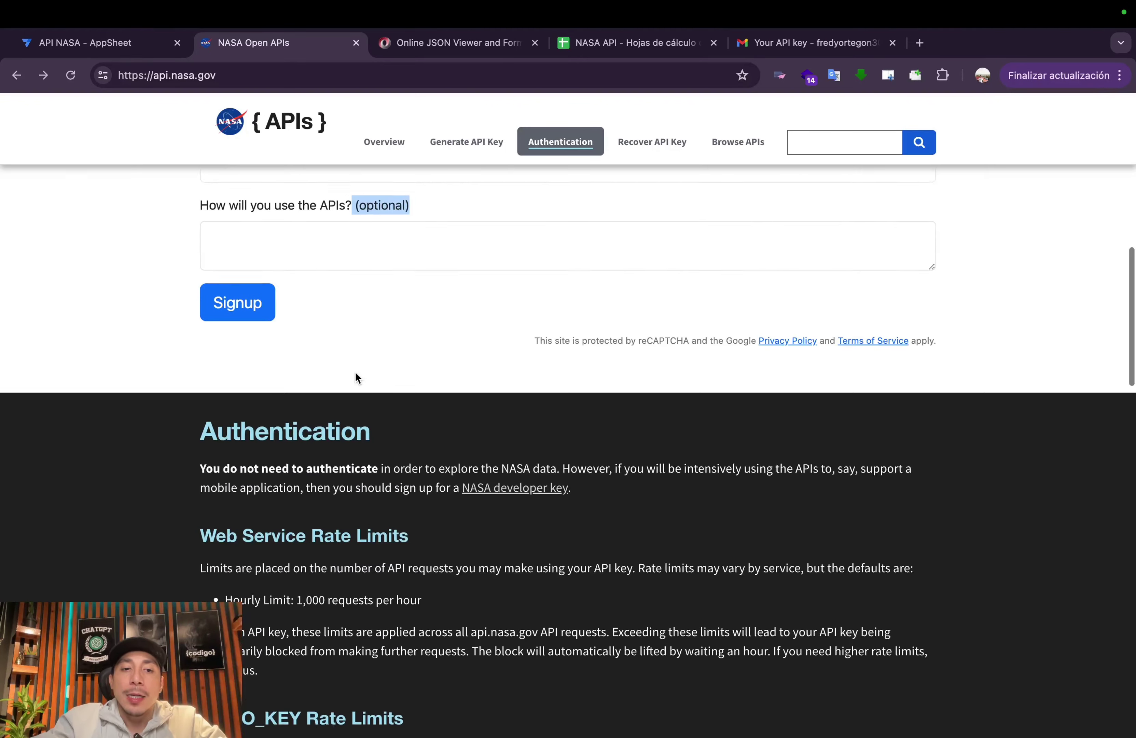
scroll(357, 377, down, 7)
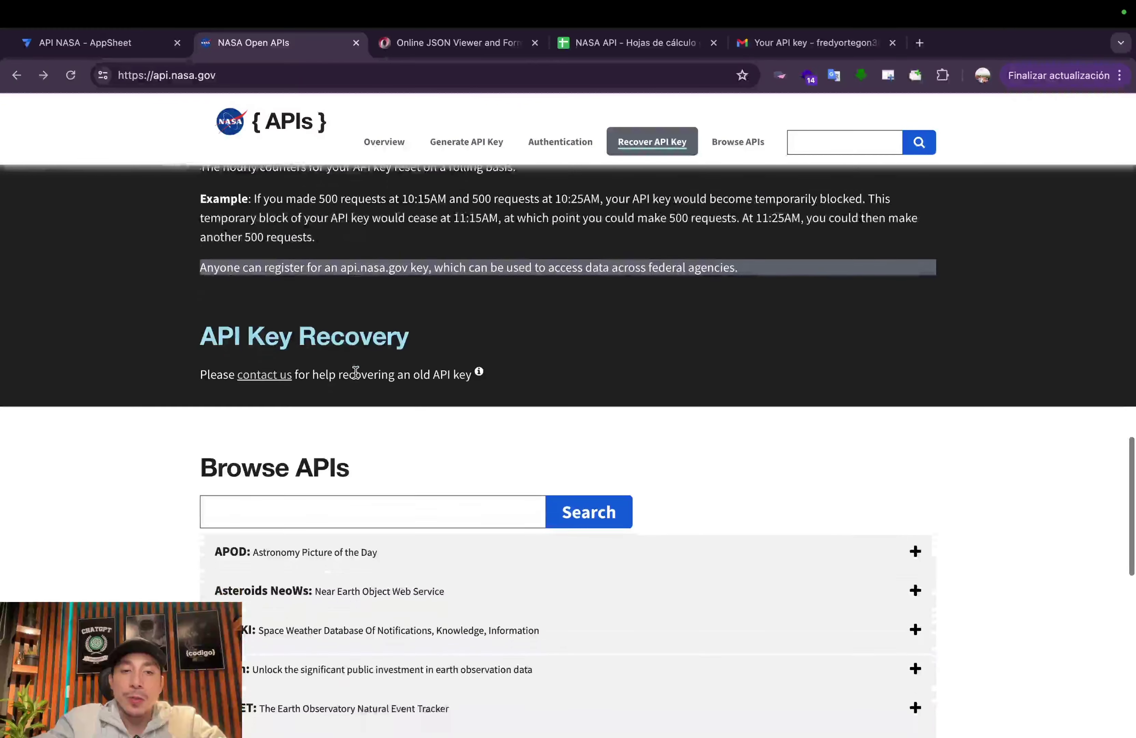
scroll(1028, 327, down, 2)
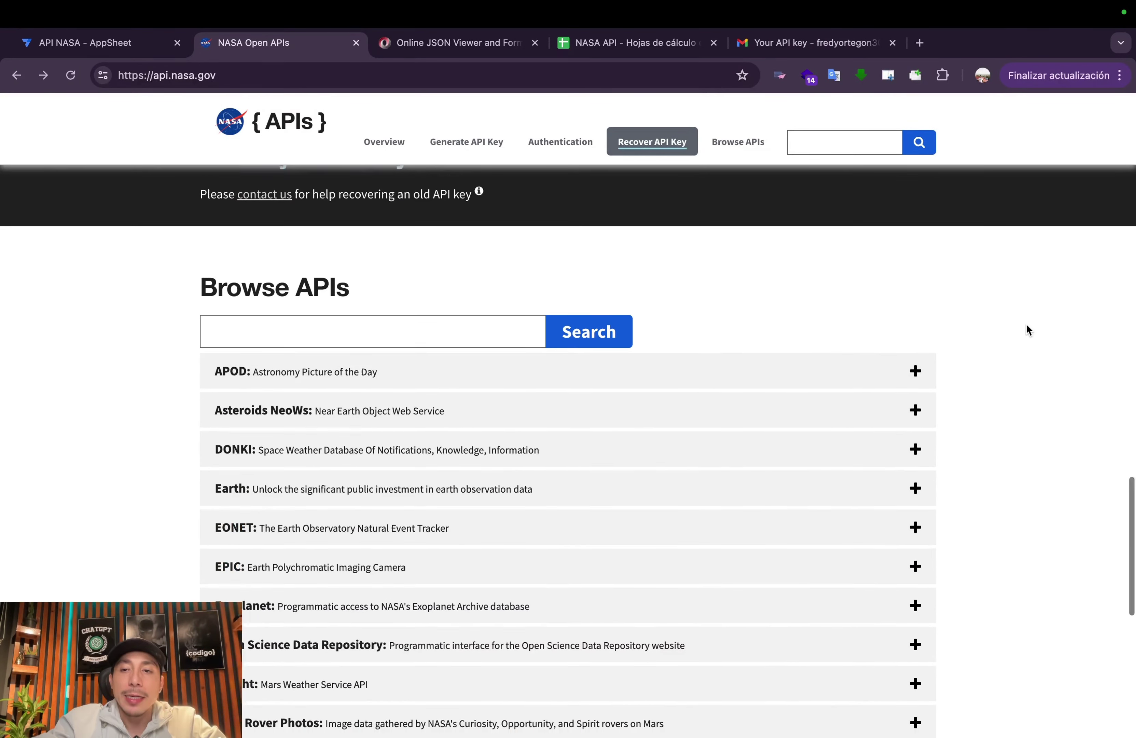
scroll(472, 419, up, 1)
scroll(398, 421, down, 1)
scroll(400, 419, down, 2)
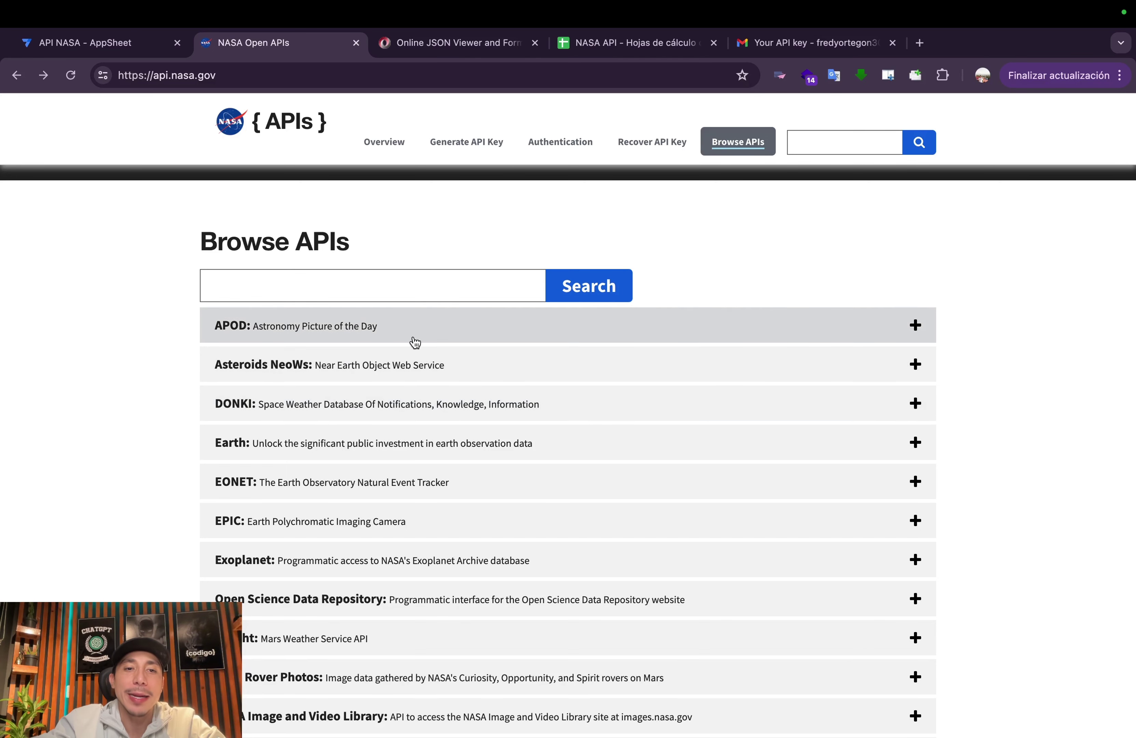
scroll(434, 345, down, 3)
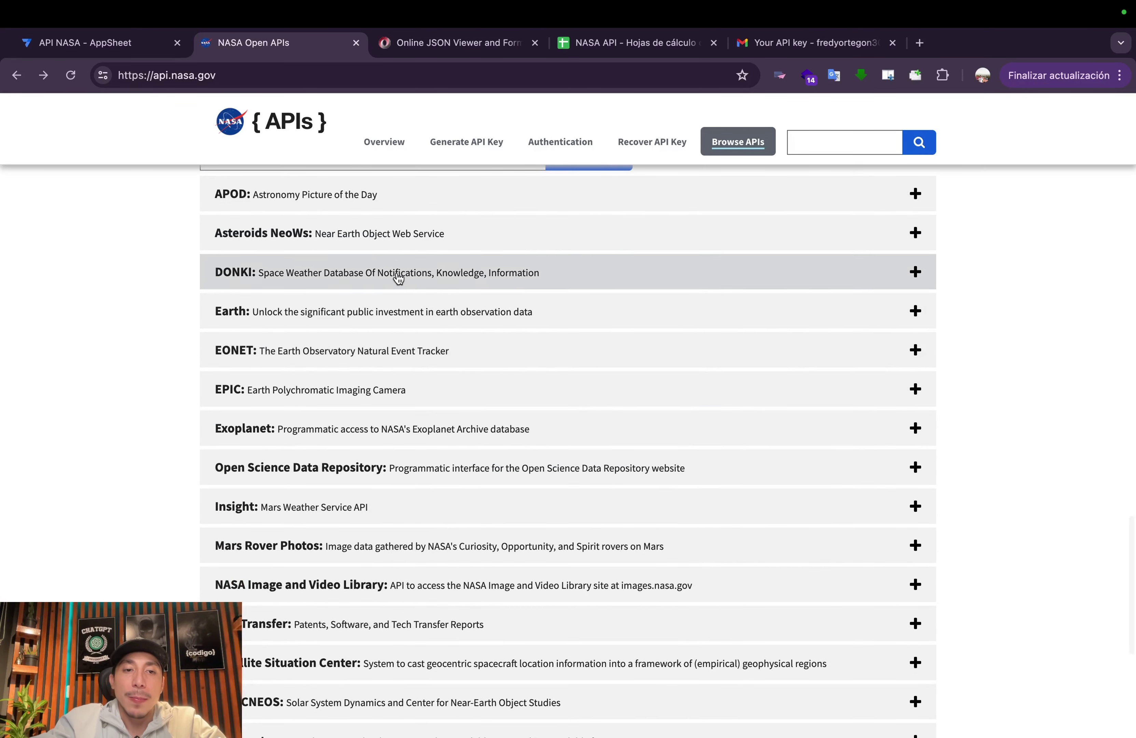
scroll(404, 427, down, 2)
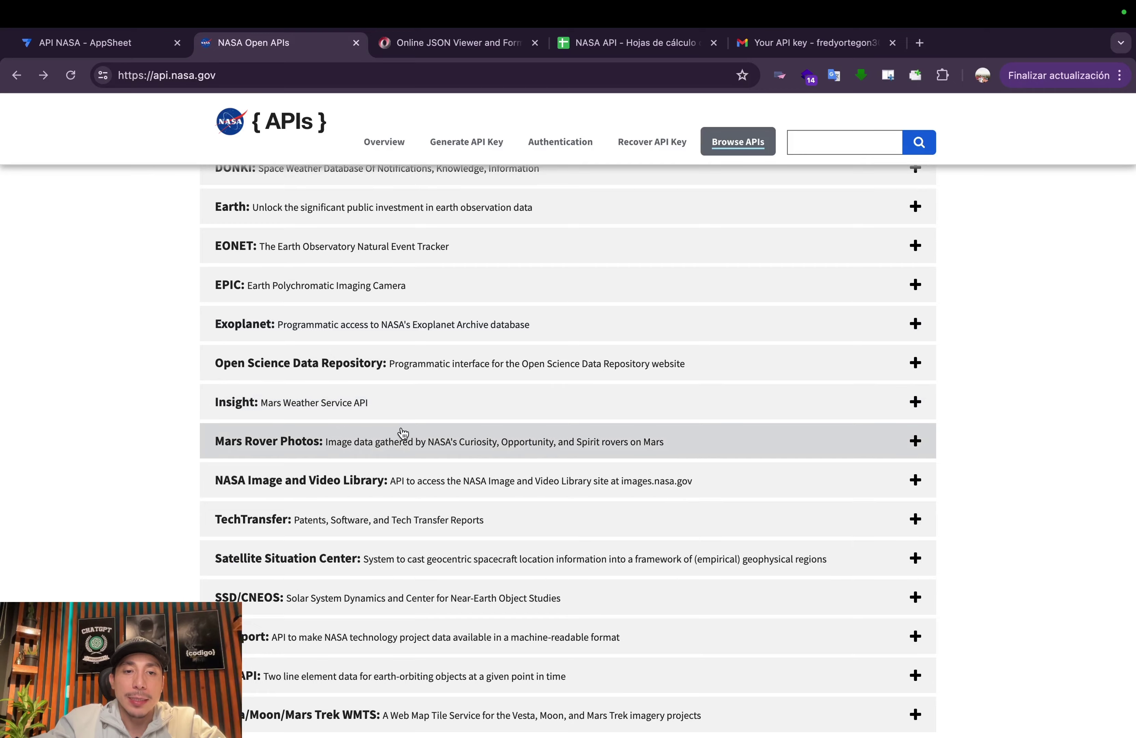
scroll(397, 437, down, 1)
scroll(355, 418, down, 2)
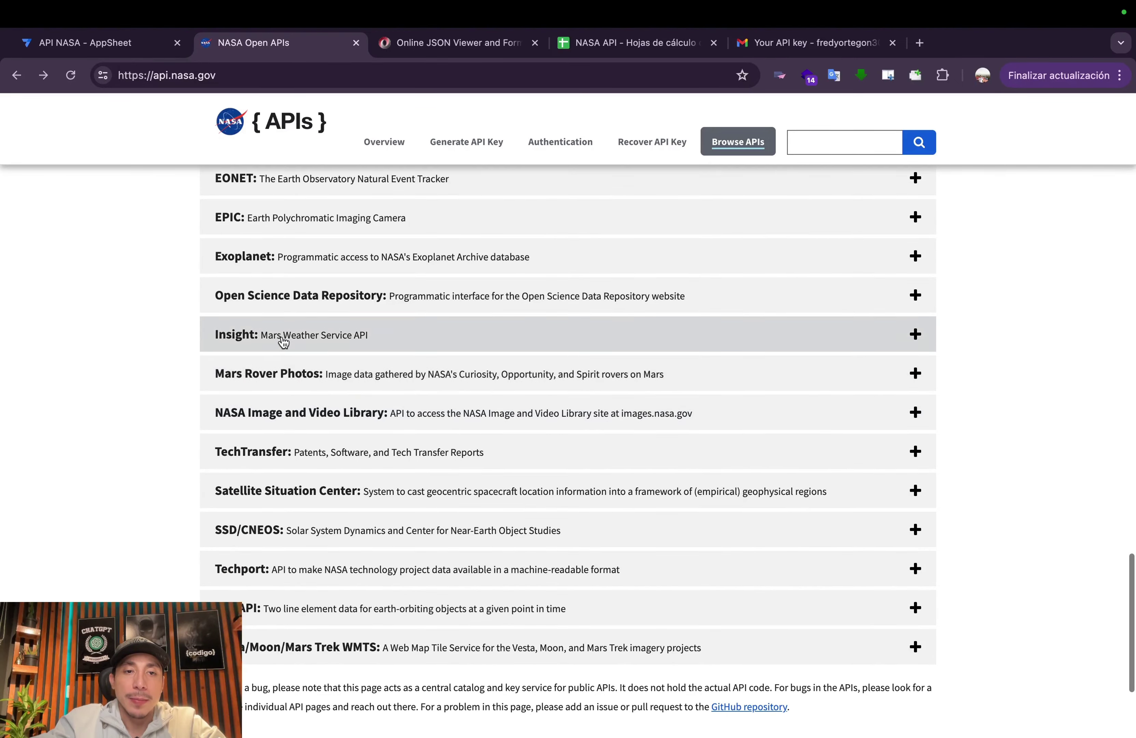
Expand the APOD (Astronomy Picture of the Day) entry and examine its description, HTTP request and query parameters
scroll(382, 502, up, 10)
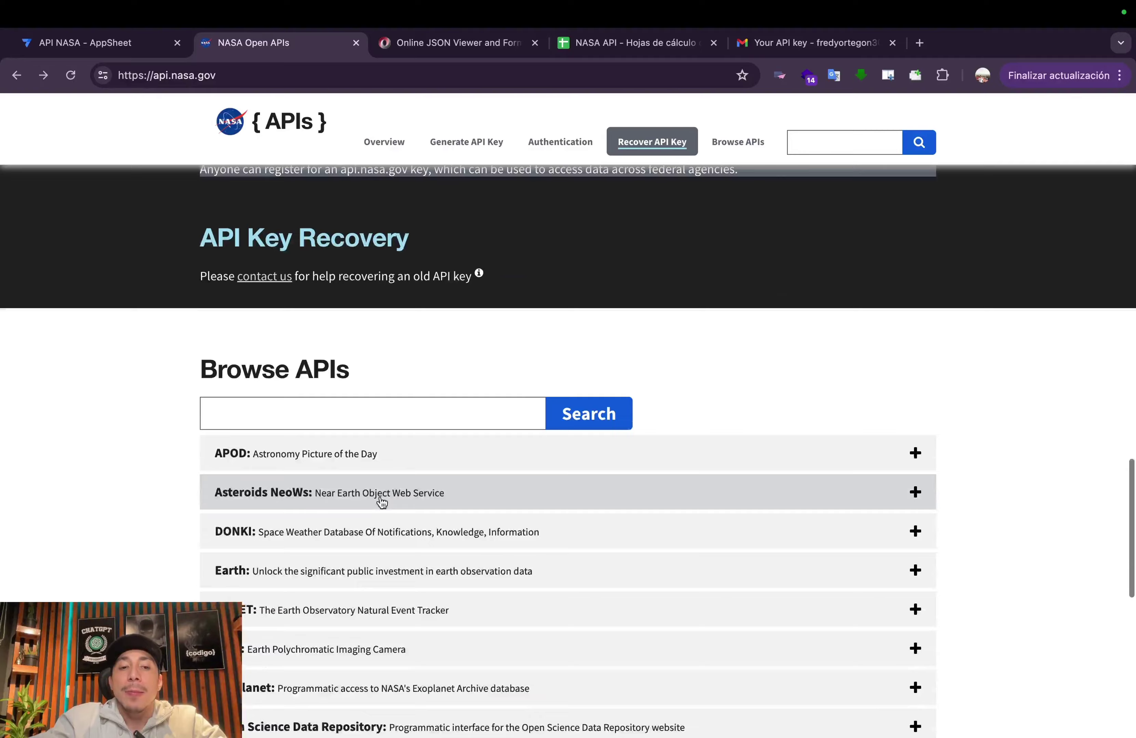
click(364, 460)
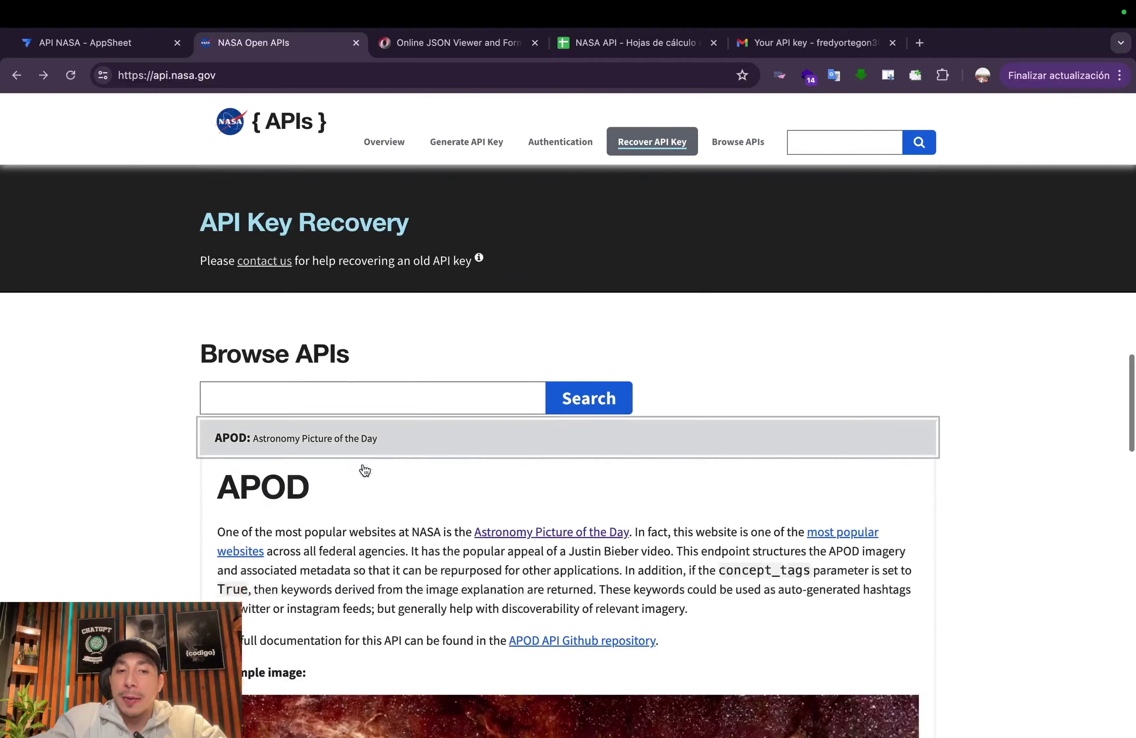
drag(205, 256, 341, 261)
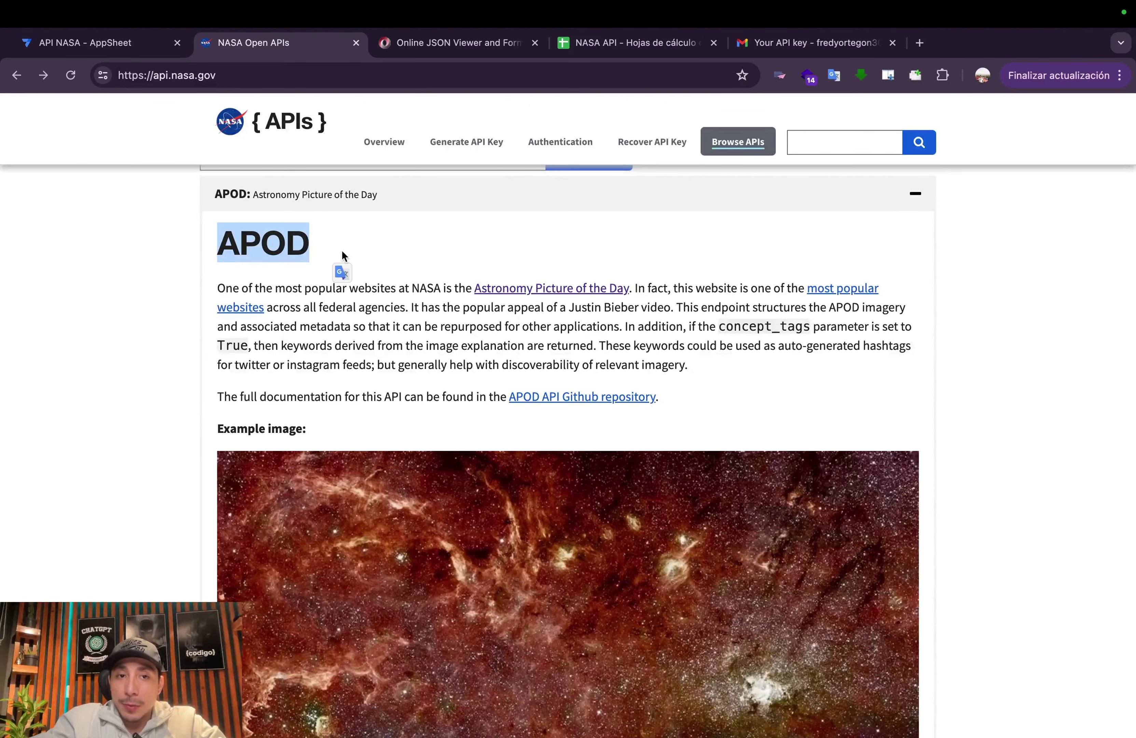
click(378, 310)
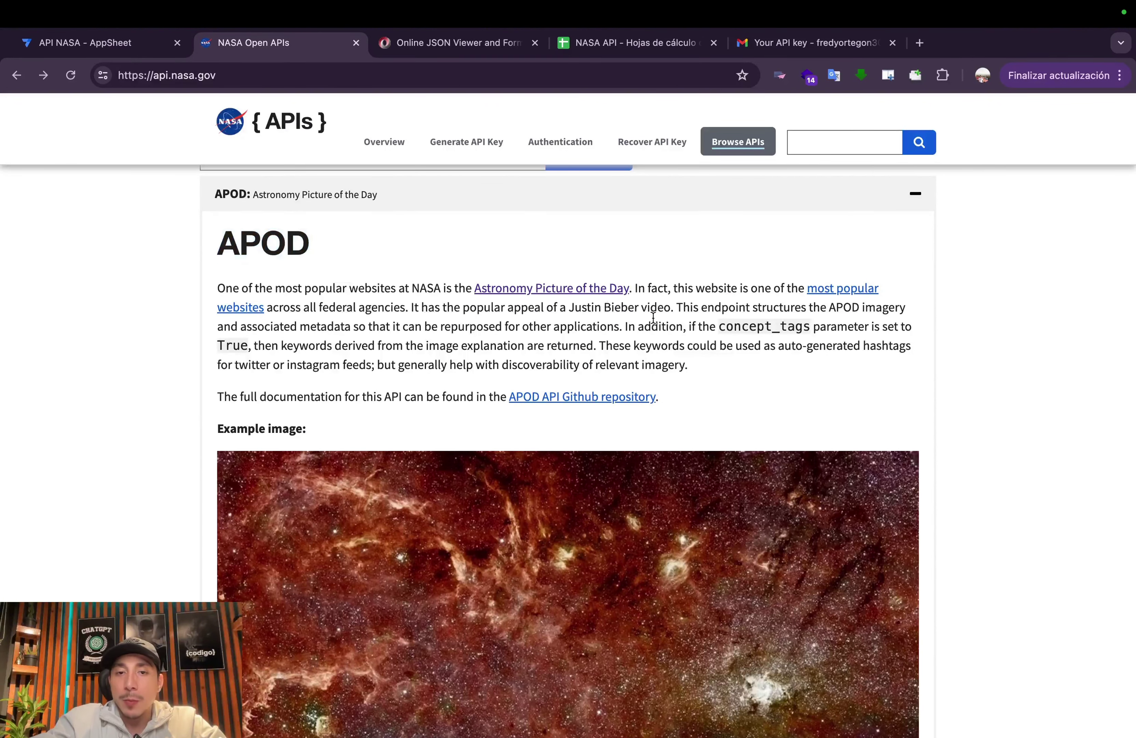
scroll(653, 318, down, 2)
scroll(656, 367, down, 5)
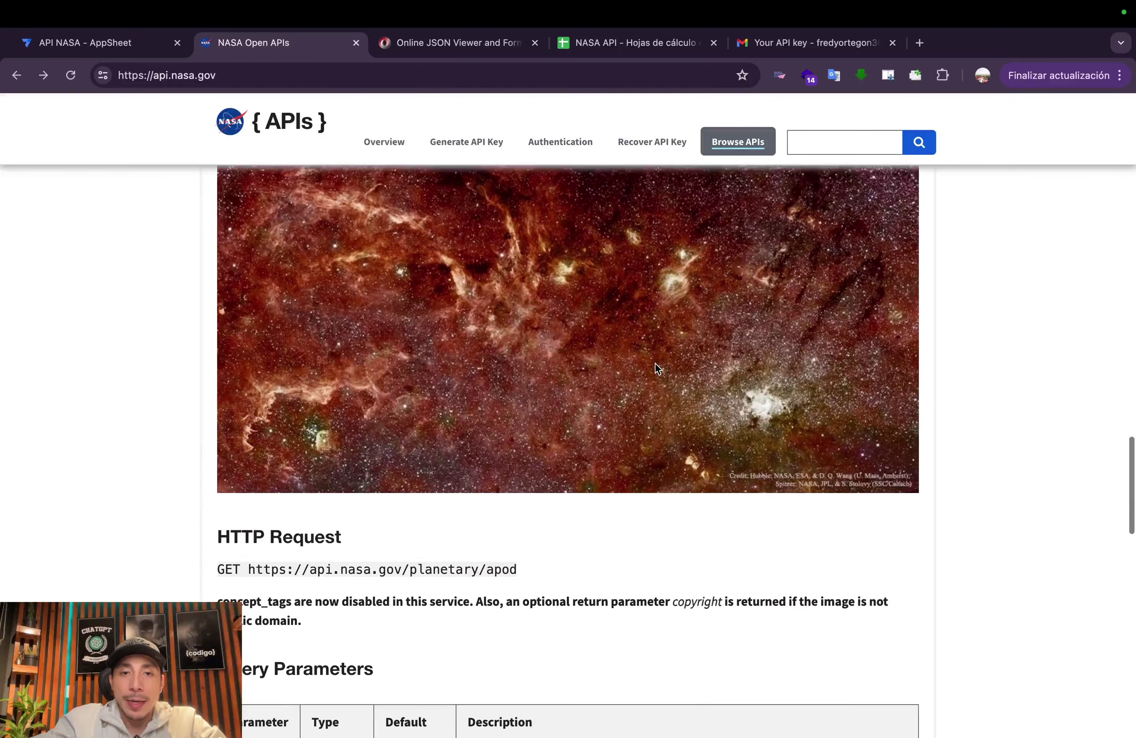
scroll(625, 415, down, 5)
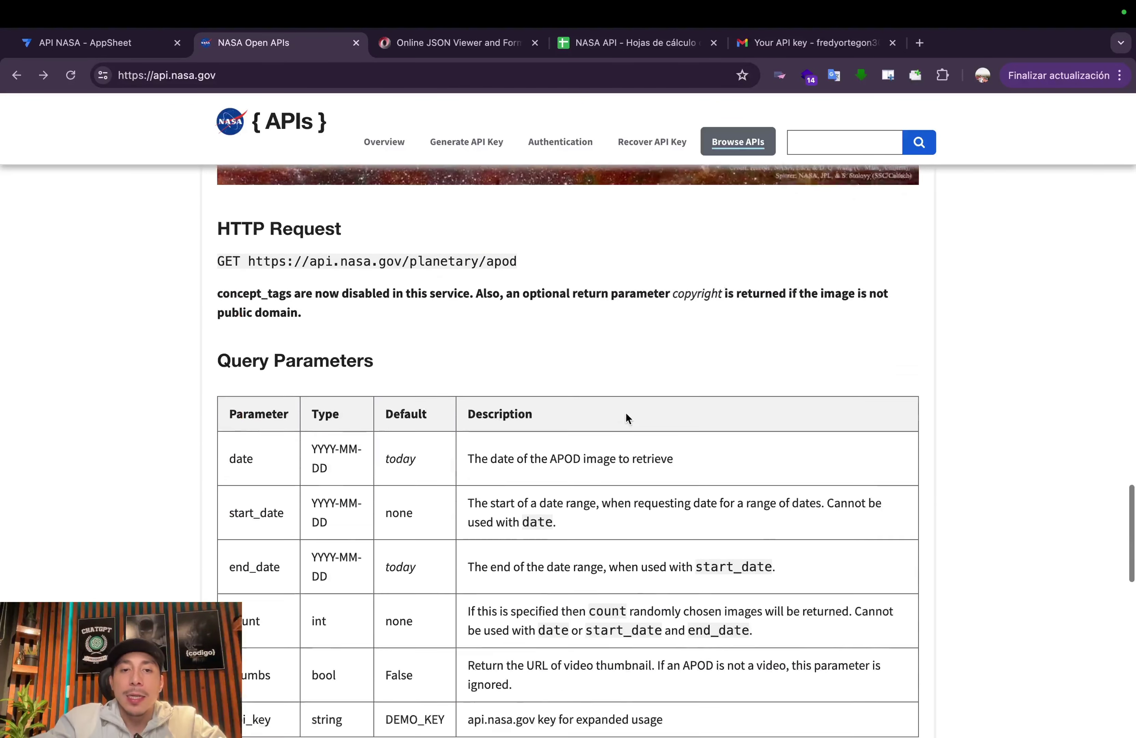
Examine the APOD query parameters table, focusing on the date parameter and its required format
scroll(625, 416, down, 2)
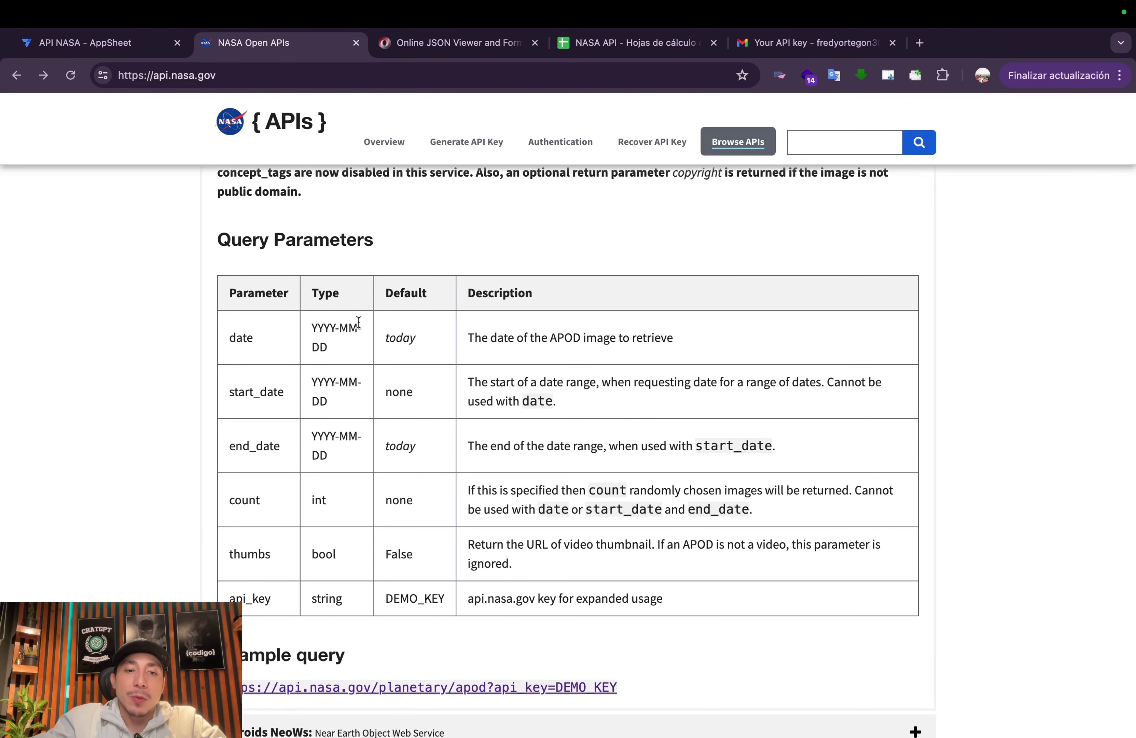
scroll(335, 316, up, 2)
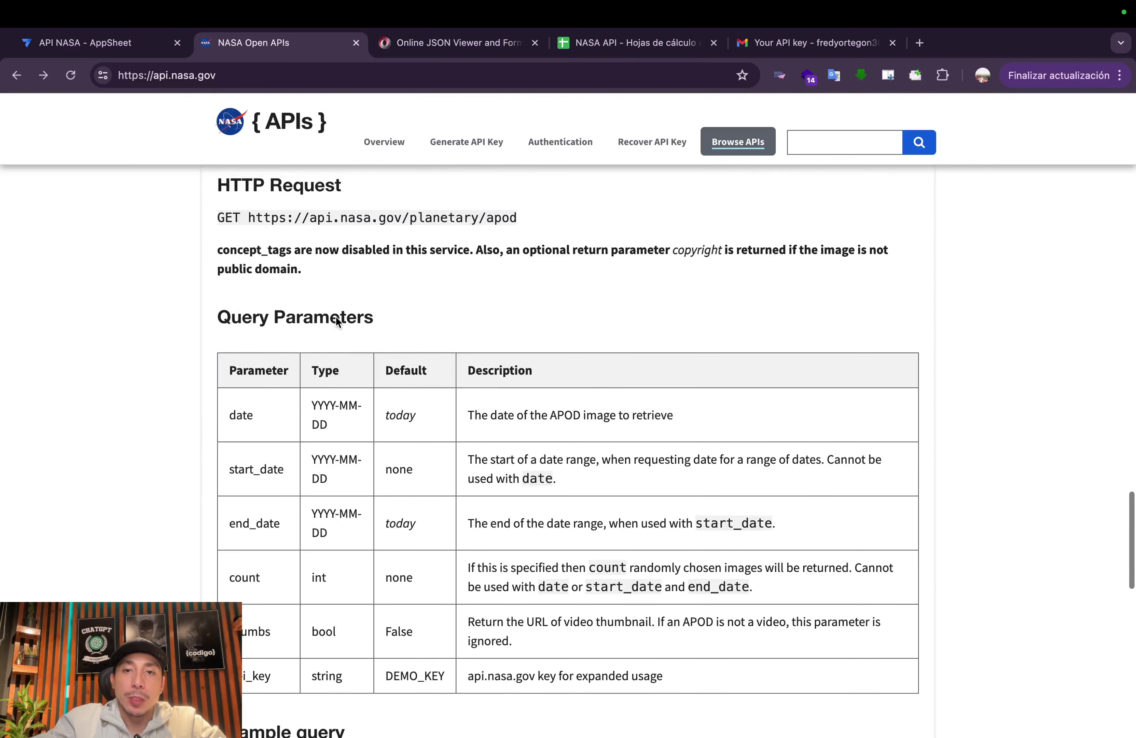
scroll(335, 316, down, 1)
scroll(336, 316, down, 1)
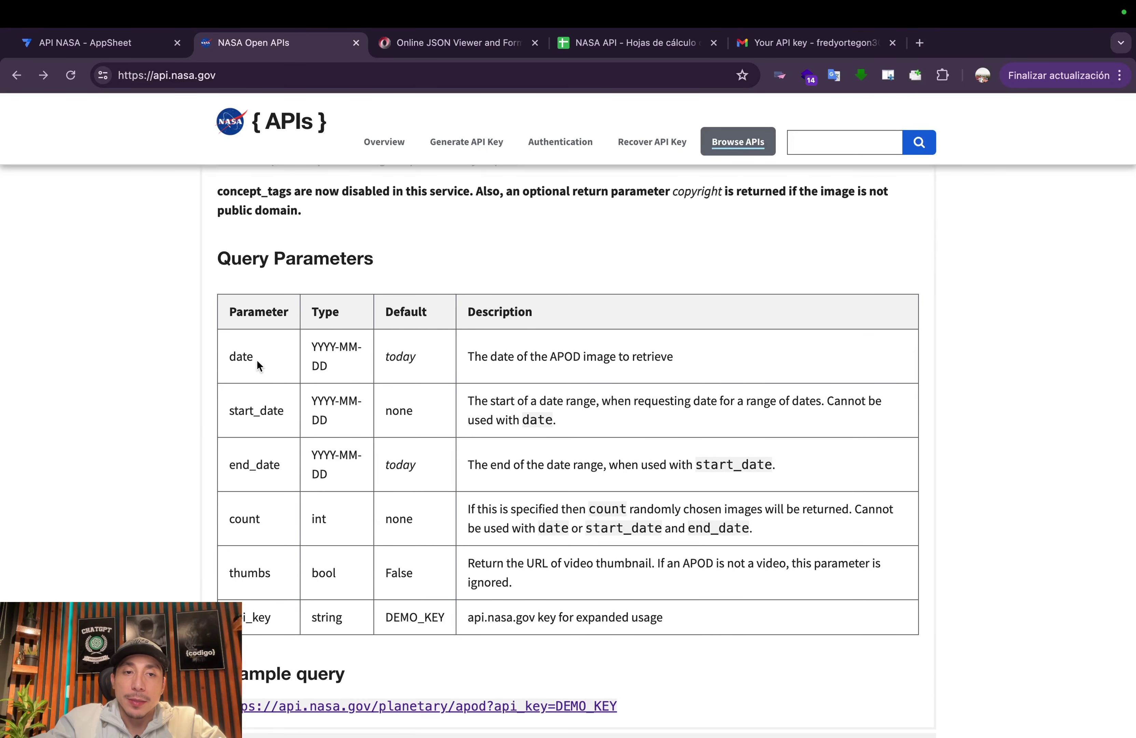
click(289, 363)
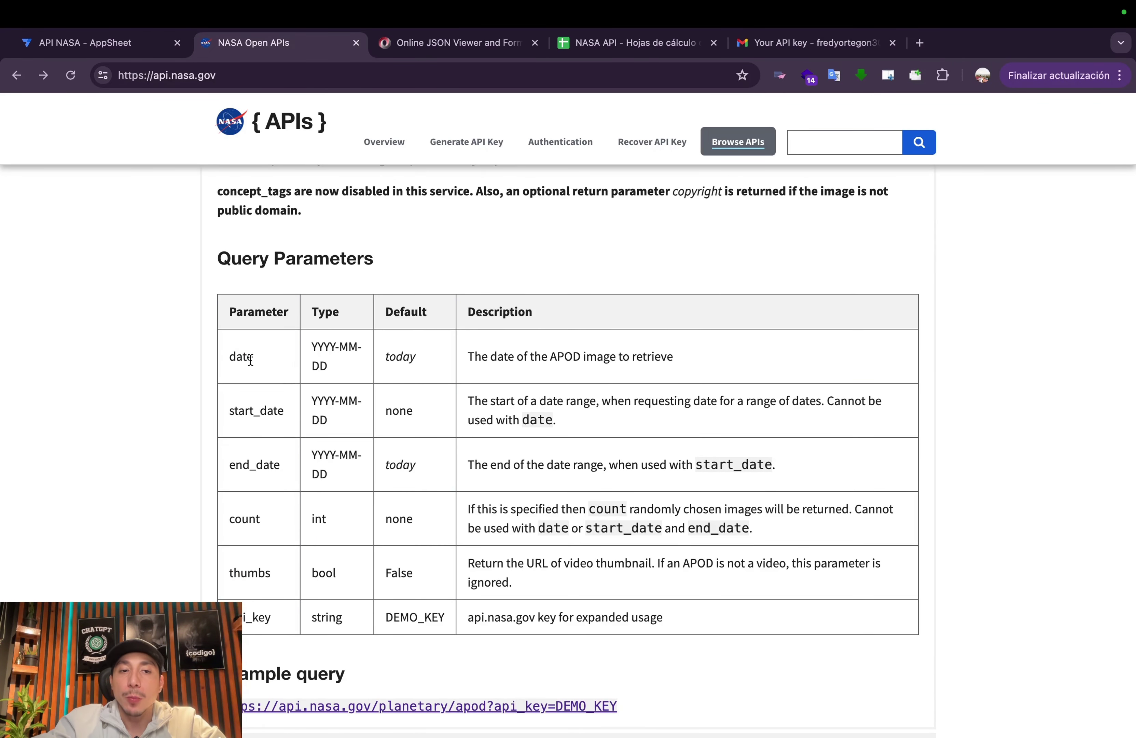
drag(250, 360, 232, 359)
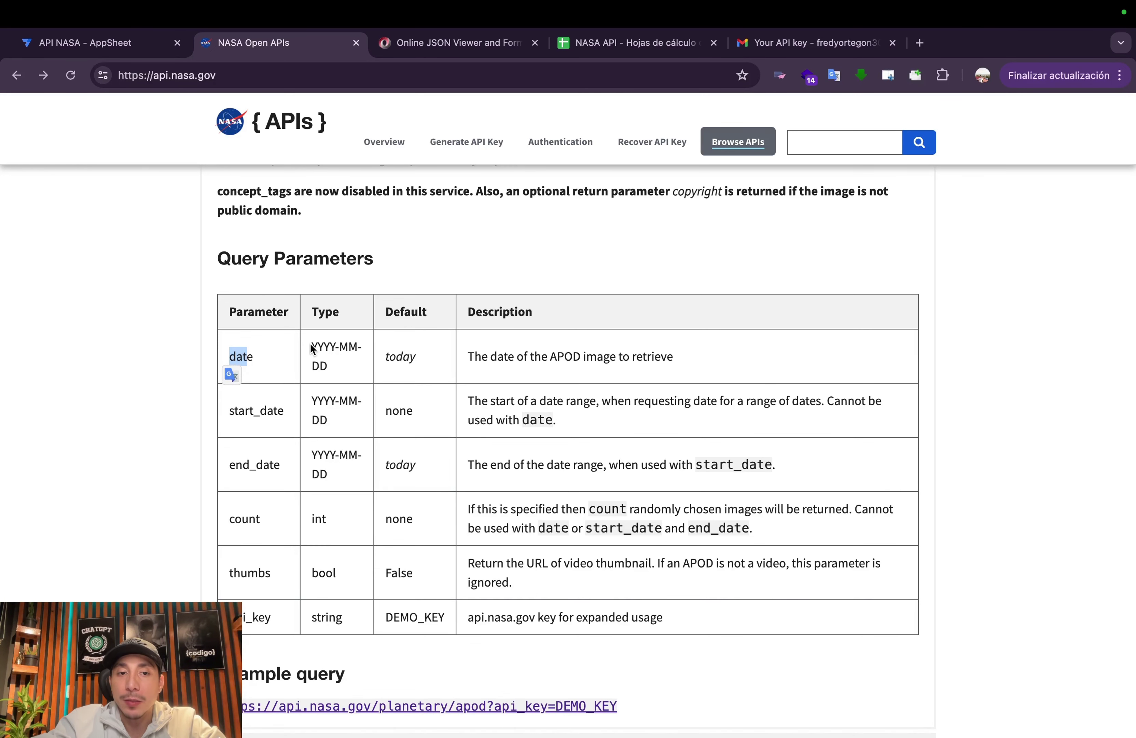
drag(311, 348, 356, 351)
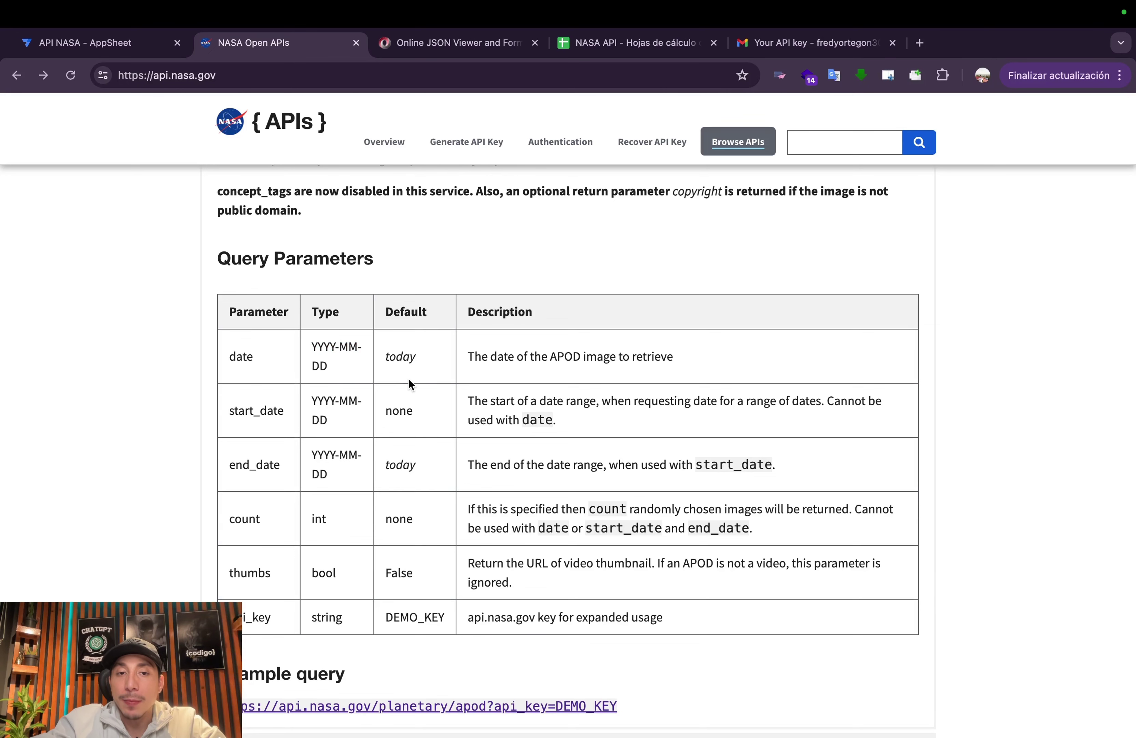
scroll(412, 422, down, 3)
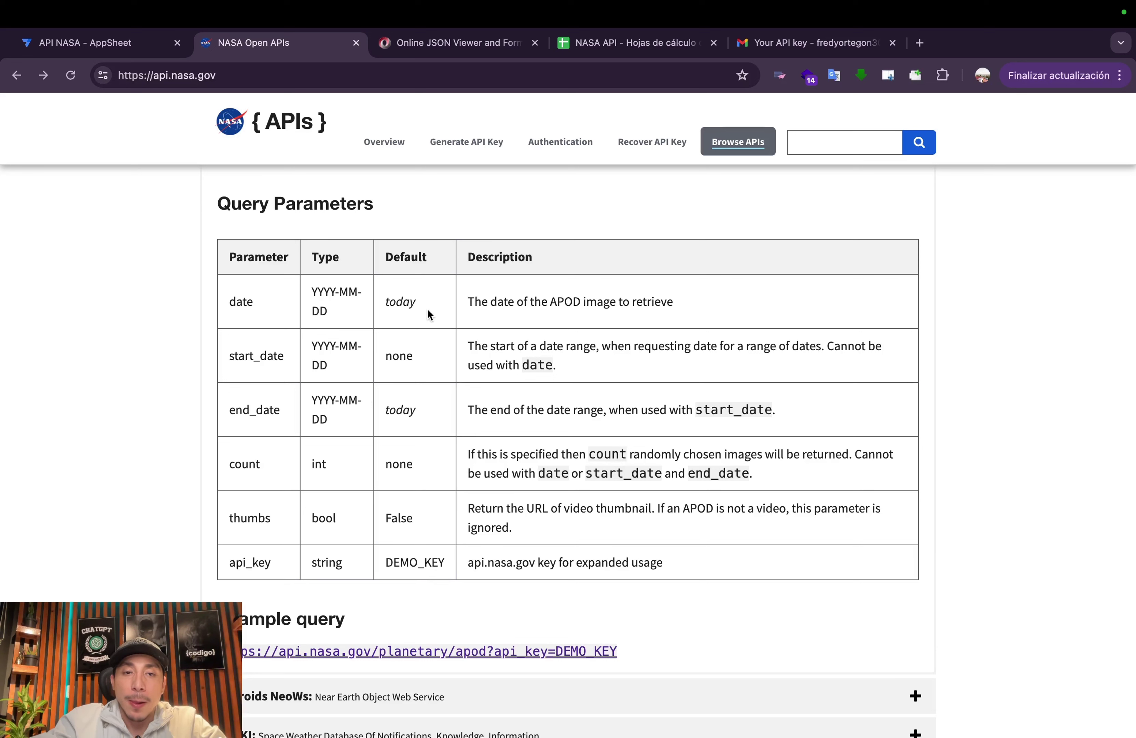
Examine the start_date, end_date and count parameters, including the description of which parameters count cannot be combined with
drag(229, 357, 297, 364)
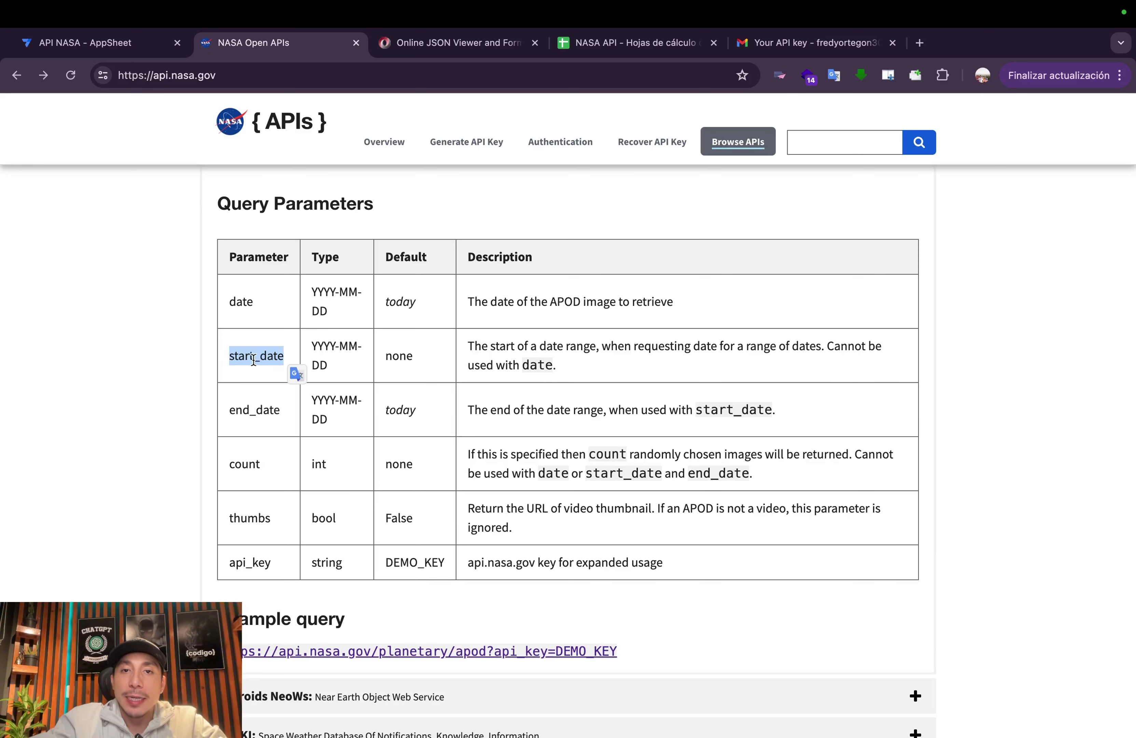
drag(225, 419, 288, 411)
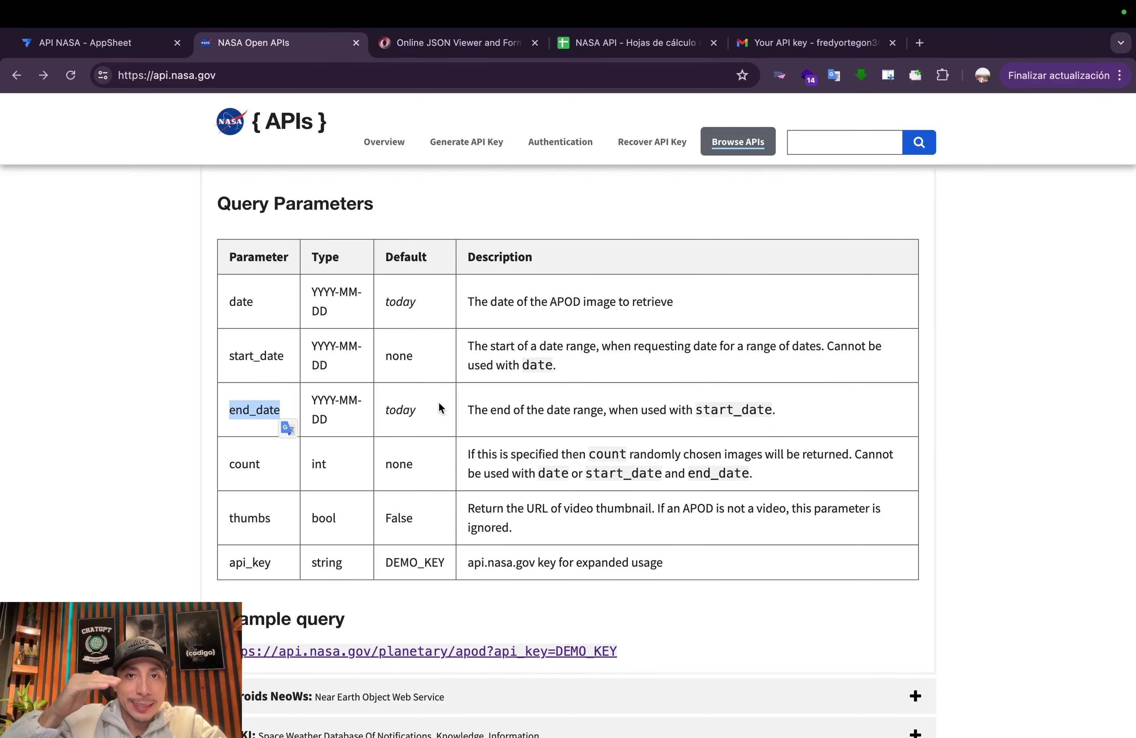
scroll(440, 408, down, 1)
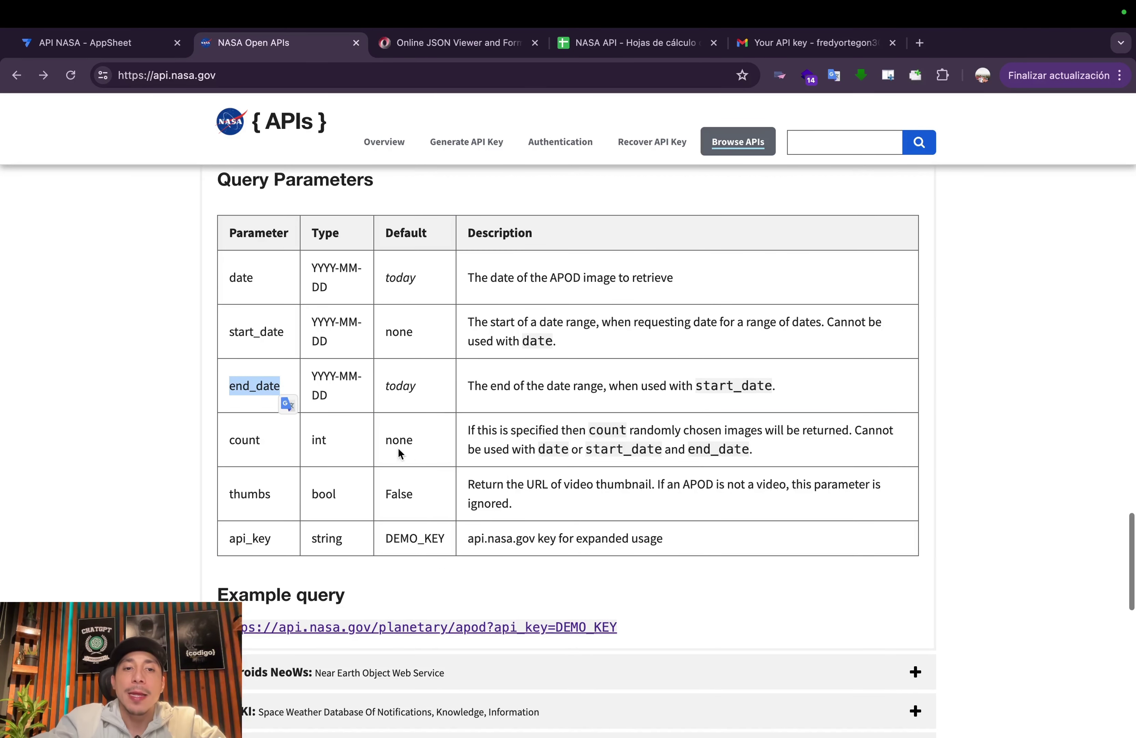
click(246, 442)
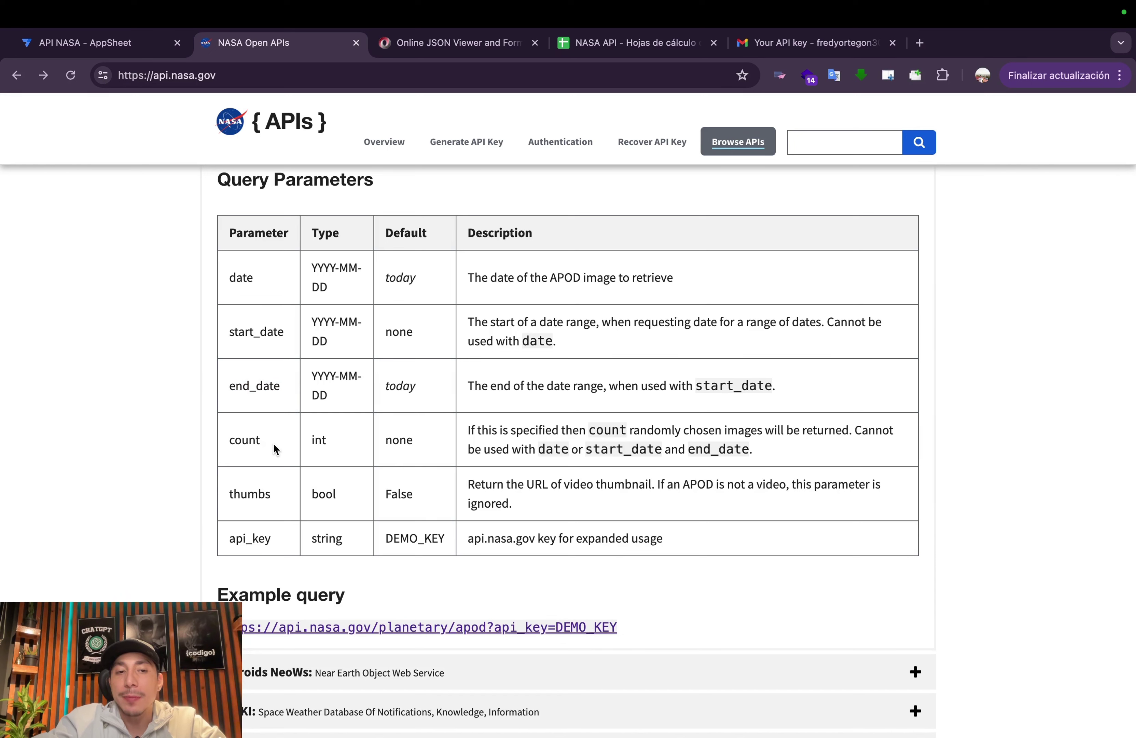
drag(263, 445, 231, 441)
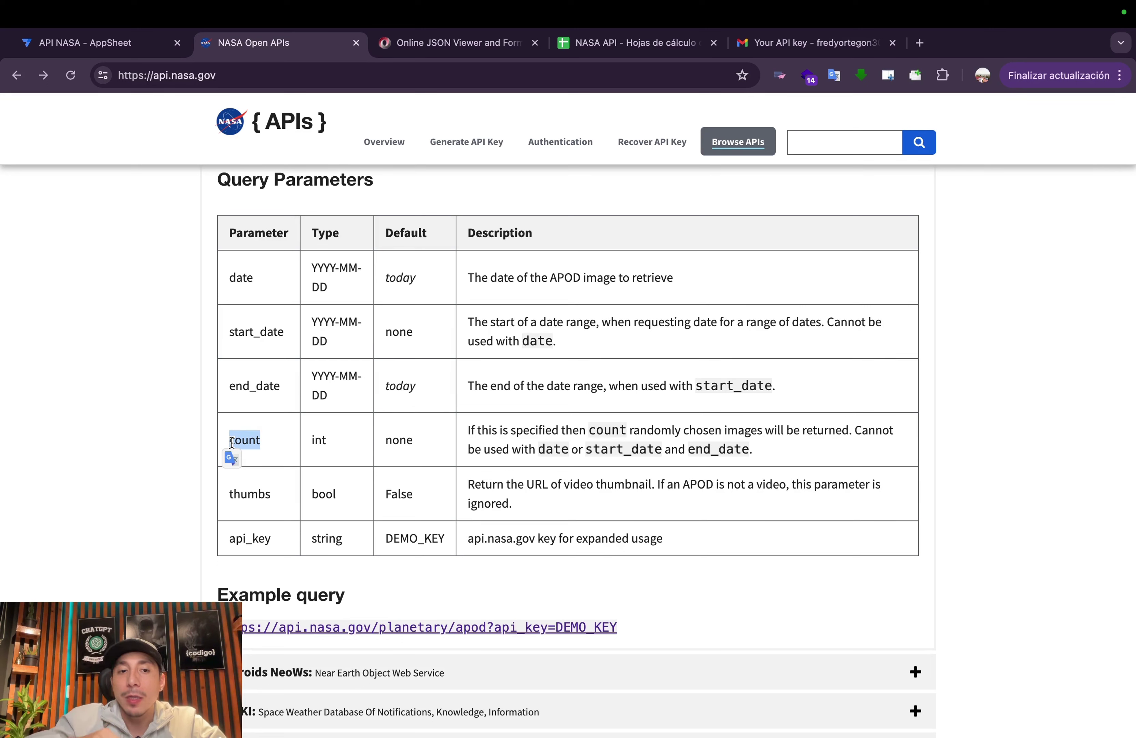
drag(756, 451, 502, 449)
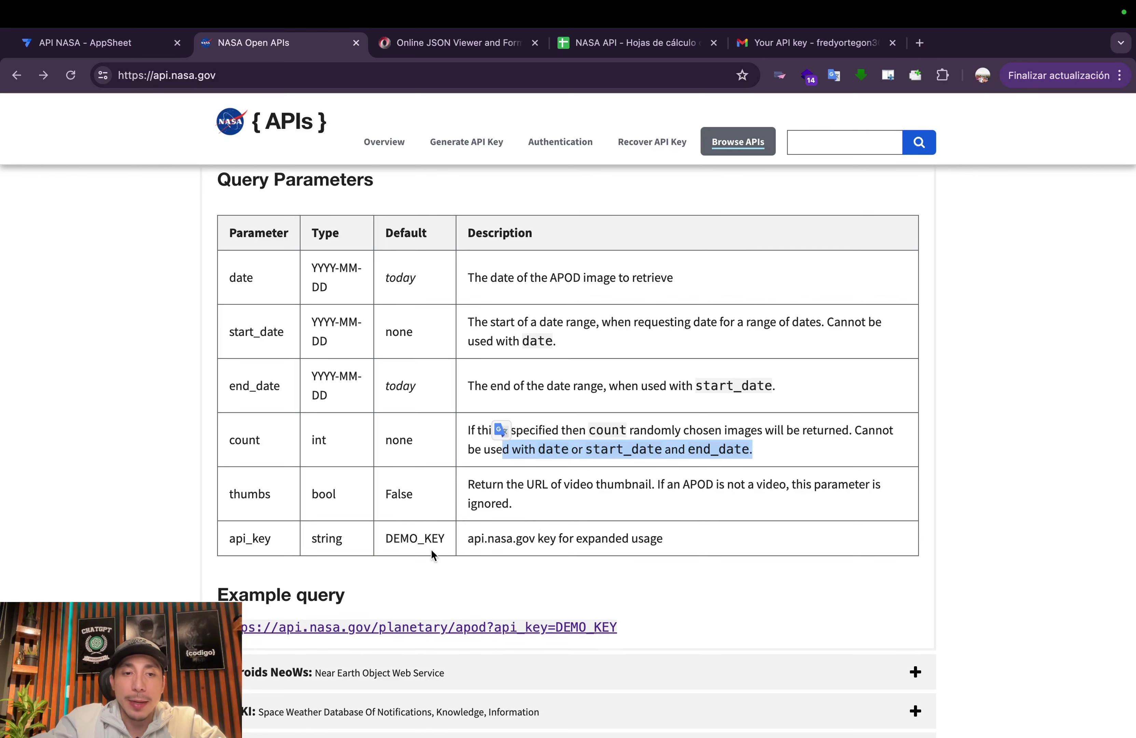
Examine the api_key parameter, the HTTP request address and the example query beneath the APOD parameters table
drag(234, 537, 272, 538)
scroll(297, 496, up, 1)
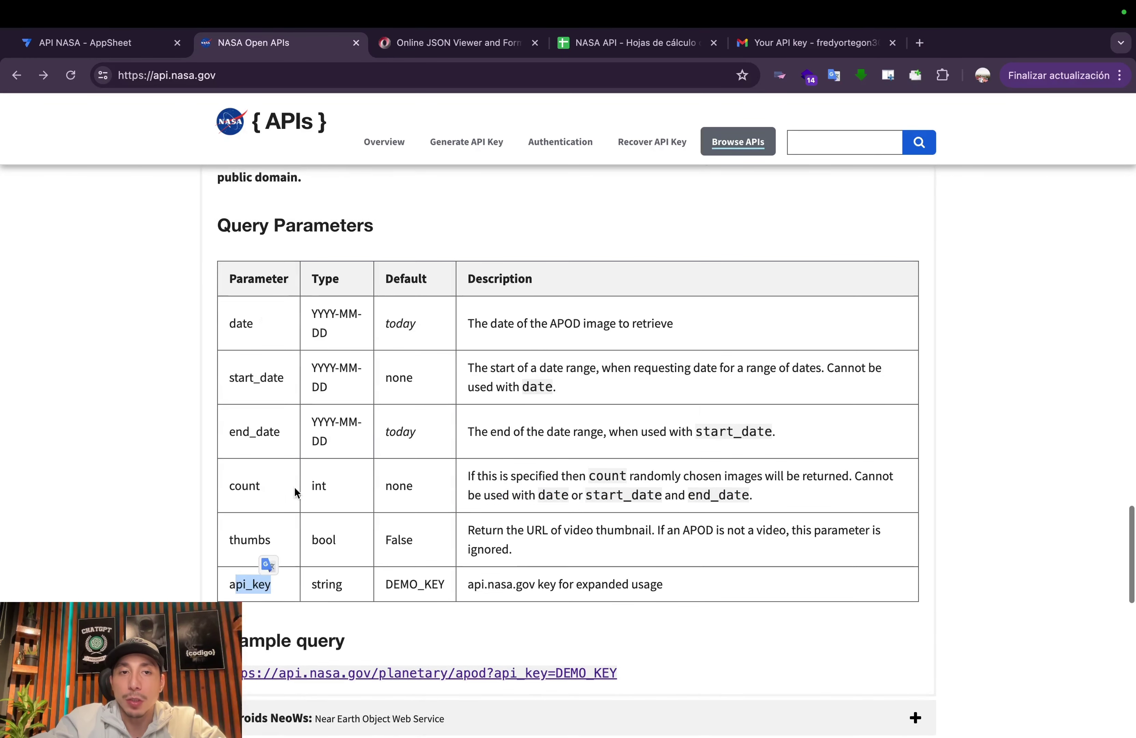
scroll(340, 455, down, 2)
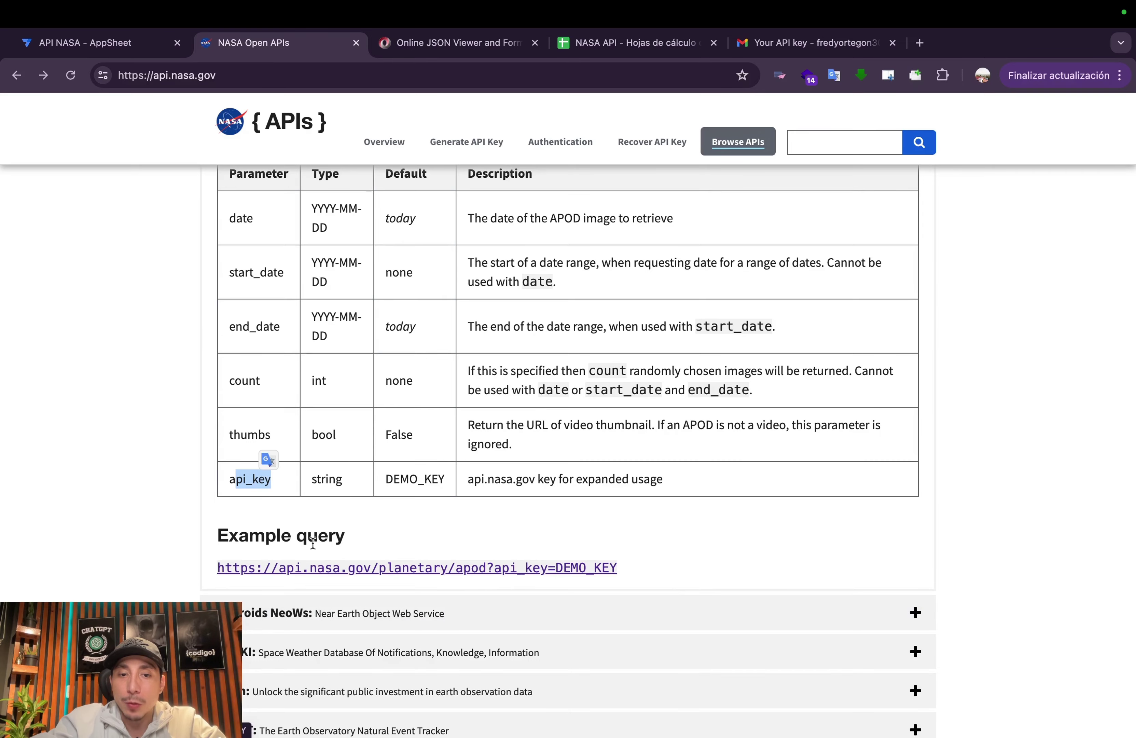
scroll(383, 585, down, 1)
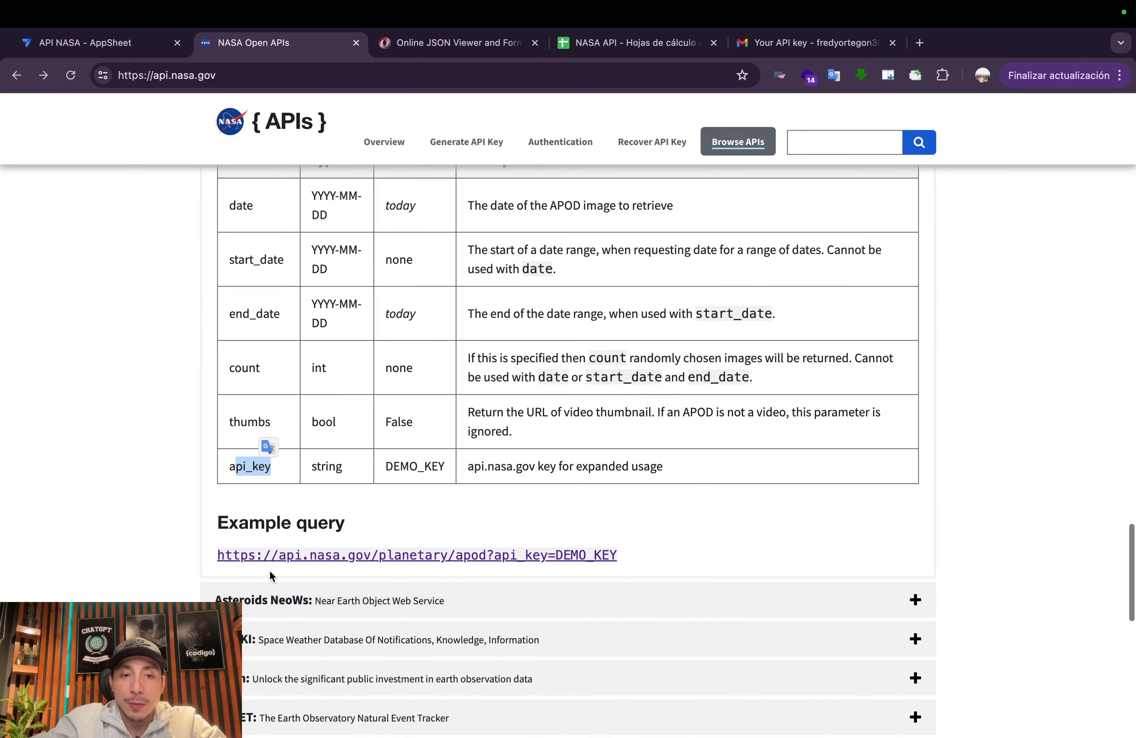
scroll(498, 561, up, 5)
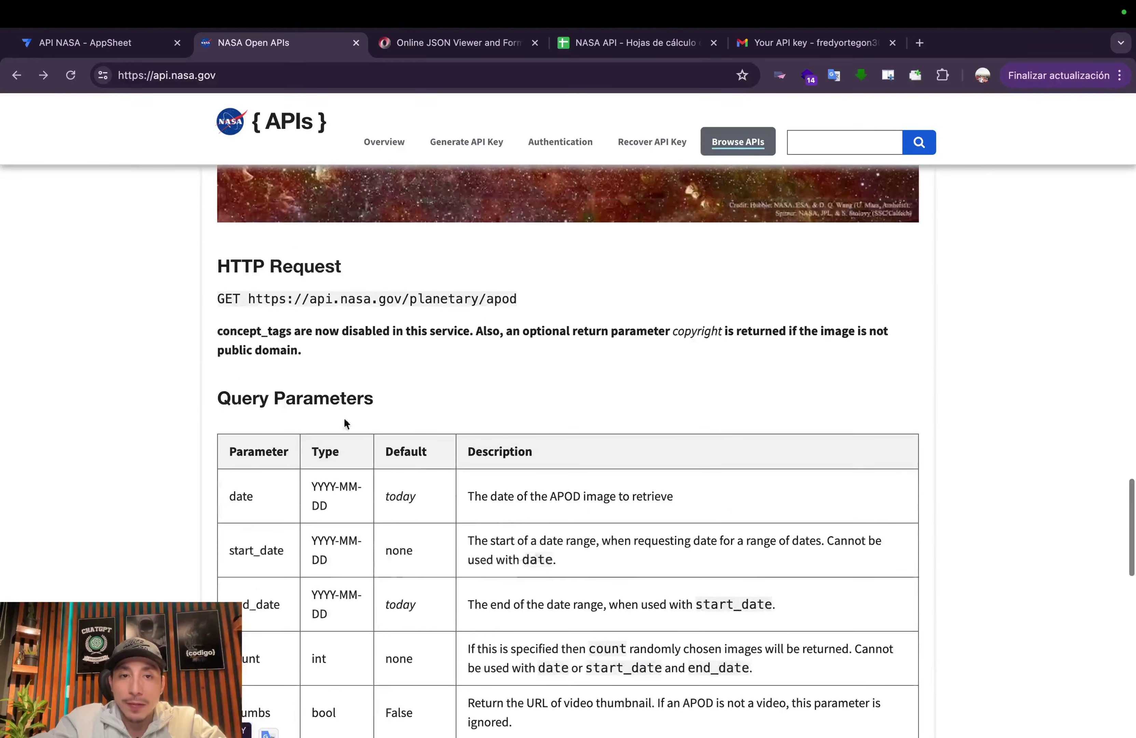
scroll(512, 446, down, 6)
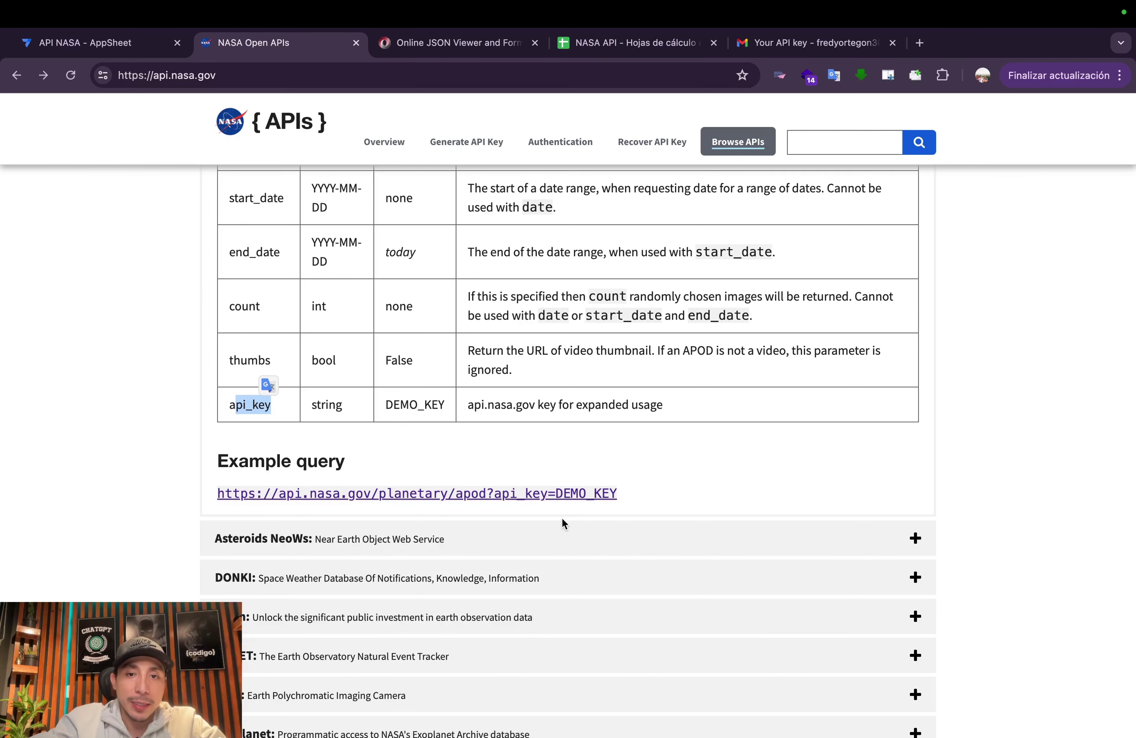
Open the APOD example query and replace the Online JSON Viewer's text with its full JSON response, displayed as a tree
click(589, 495)
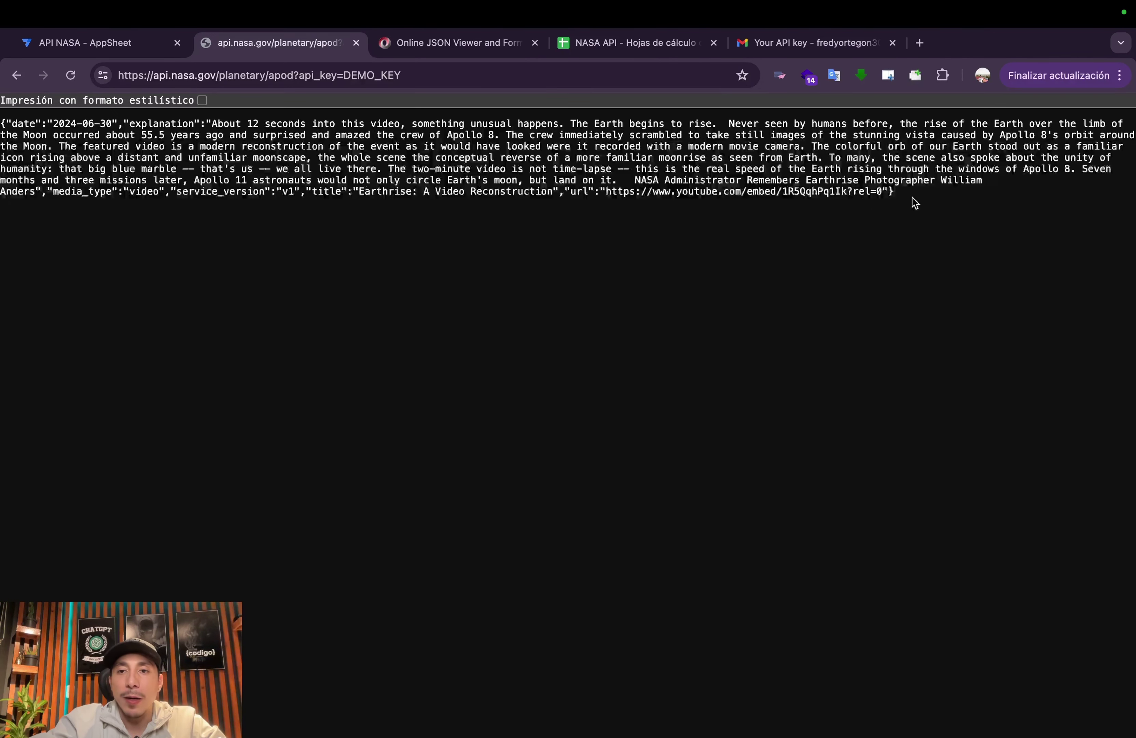
drag(912, 199, 2, 115)
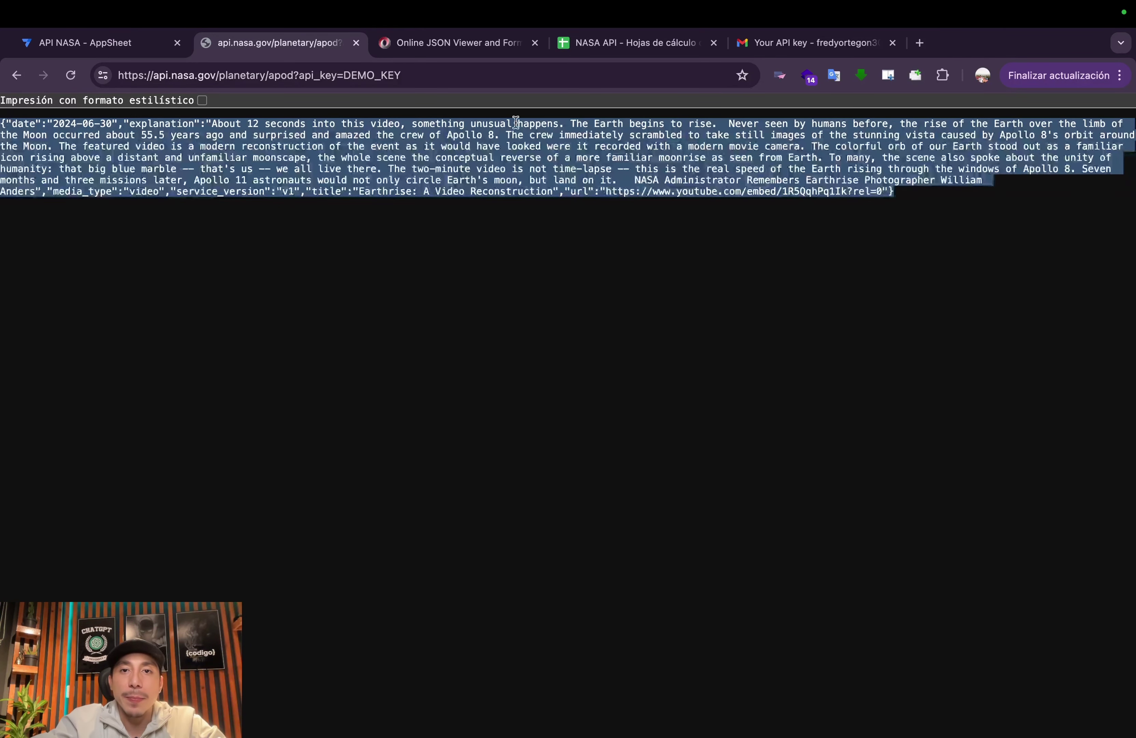
click(463, 44)
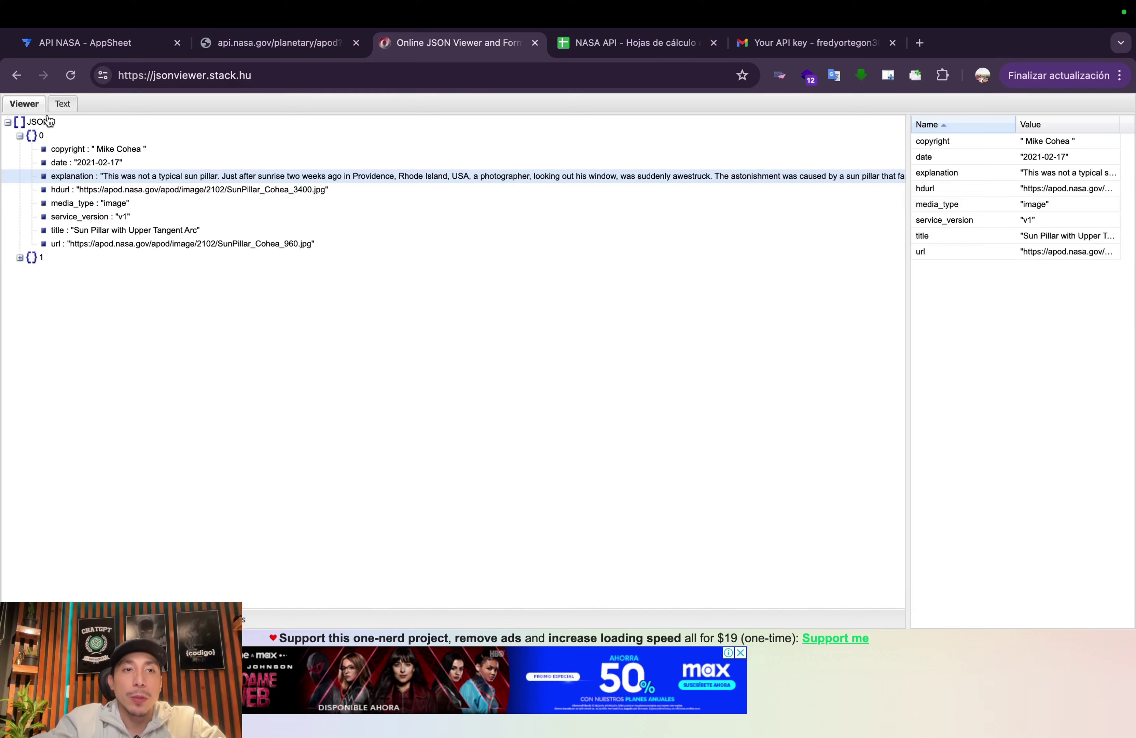
click(60, 103)
key(super+a)
key(BackSpace)
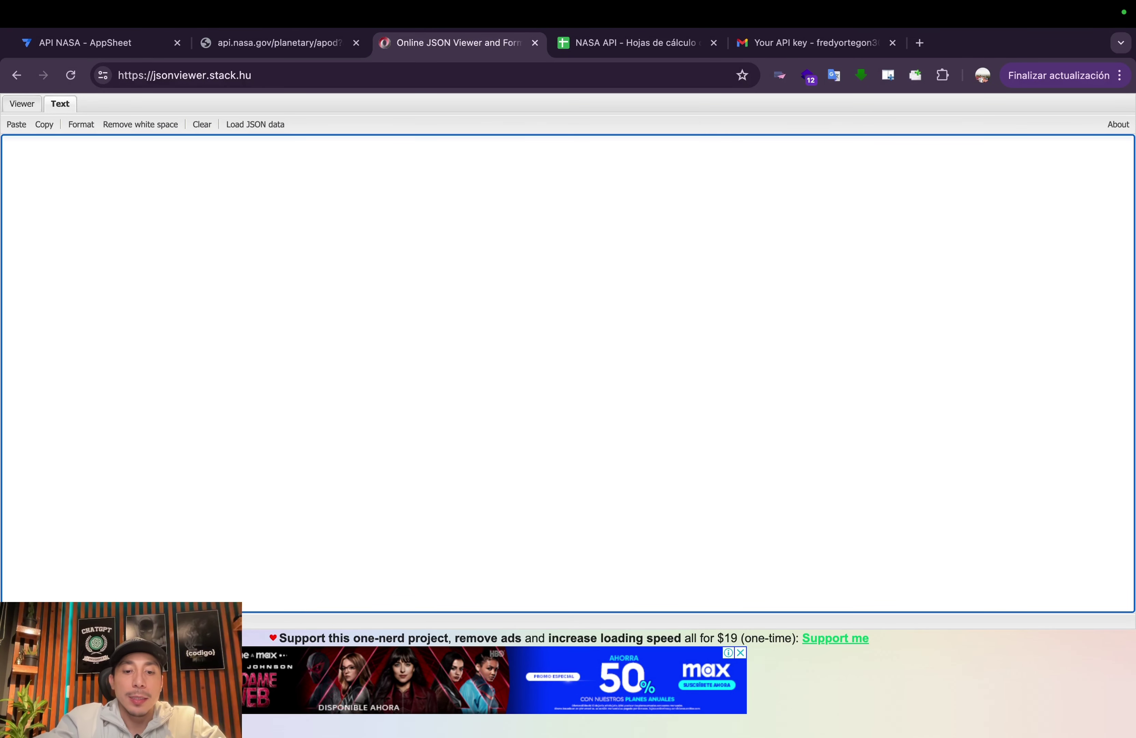
key(super+v)
click(18, 104)
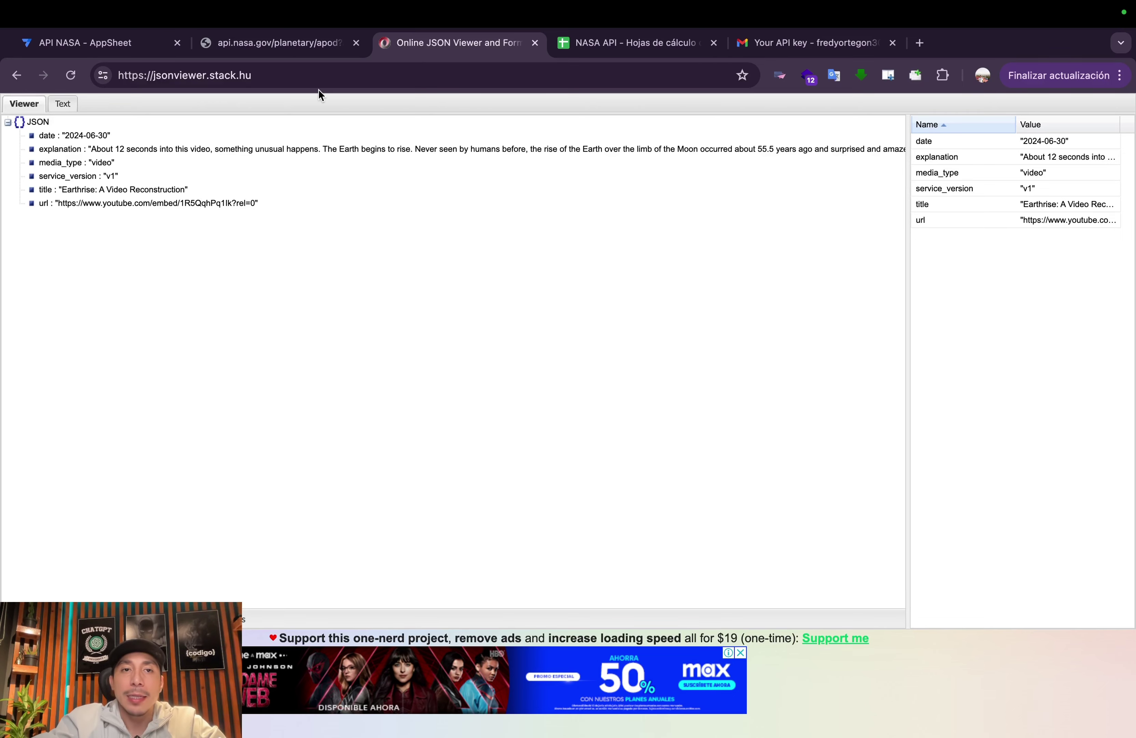
Return to the APOD response and request the picture for a specific day by adding &date=2024-01-01 to the query URL
click(308, 51)
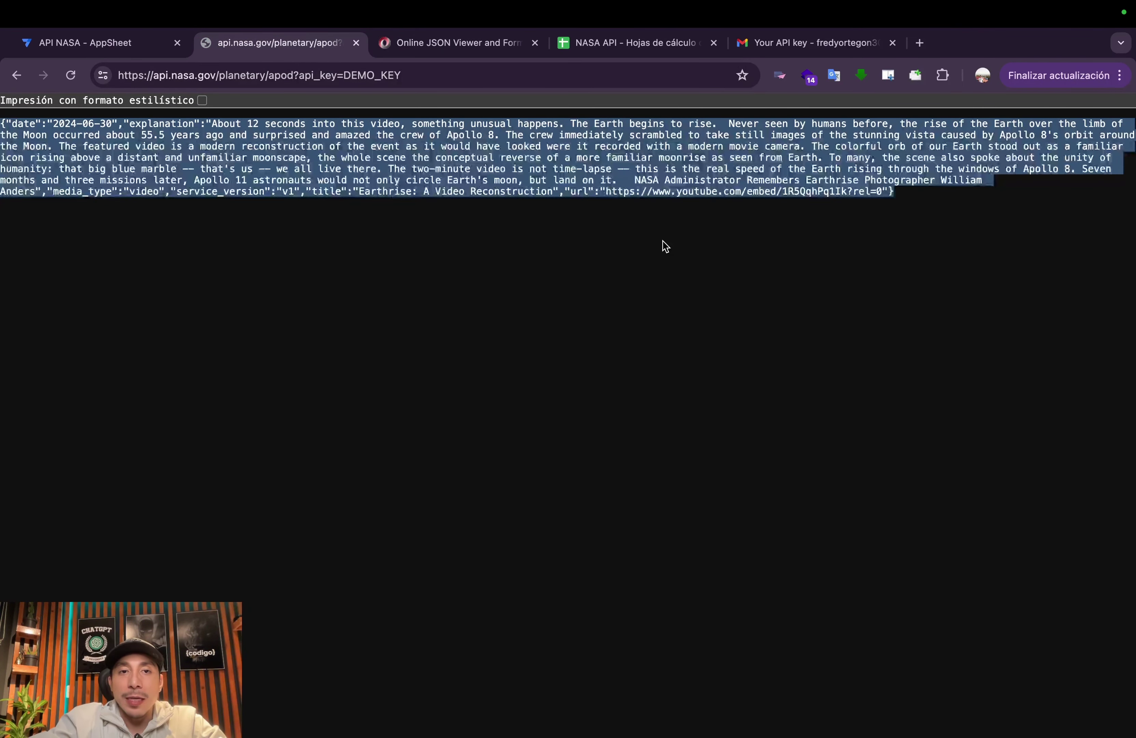
click(564, 194)
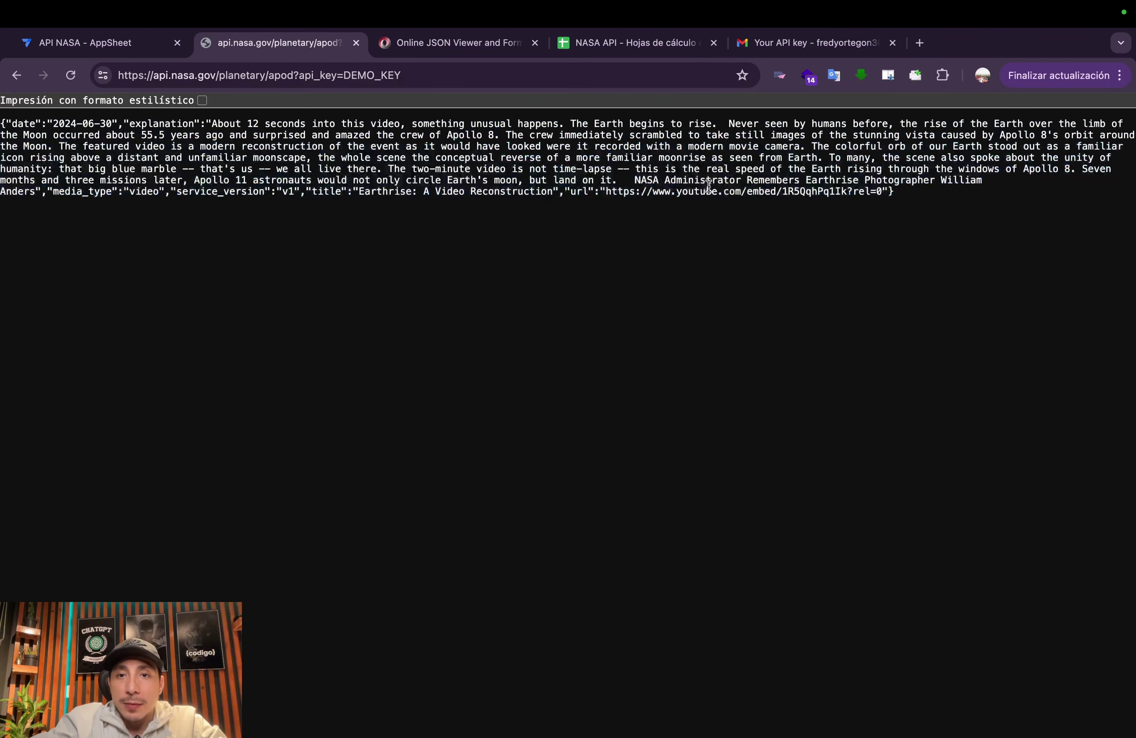
click(436, 79)
click(441, 80)
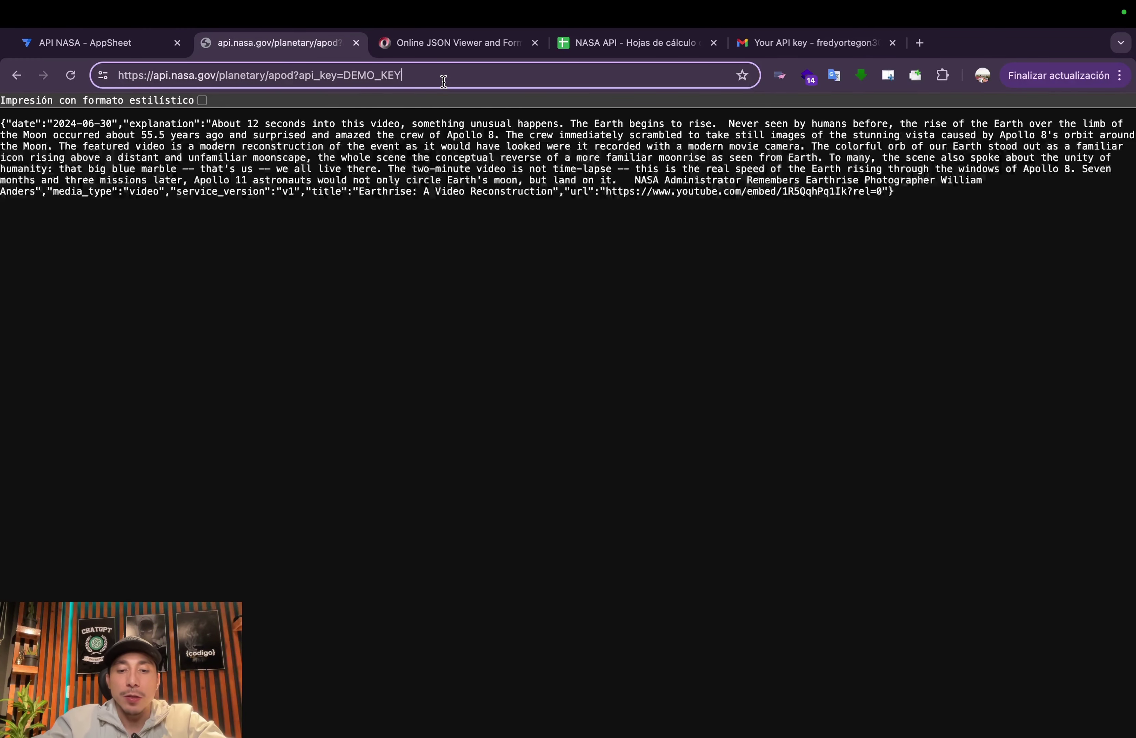
text(&)
key(Right)
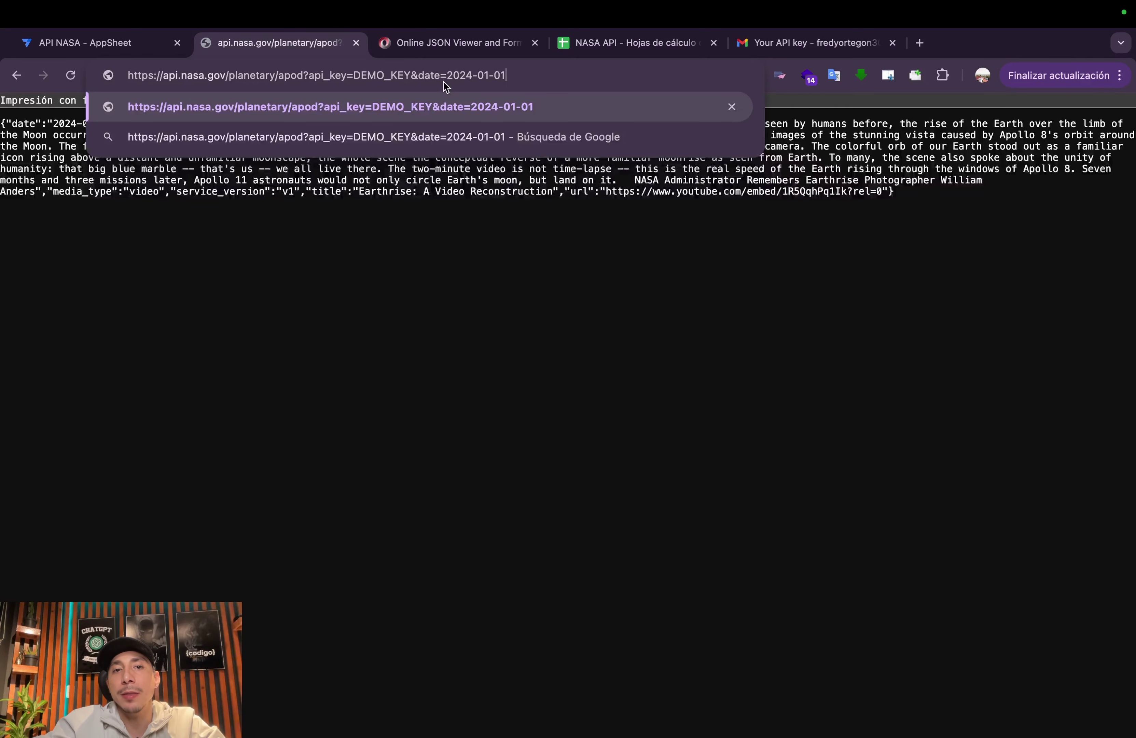
key(Return)
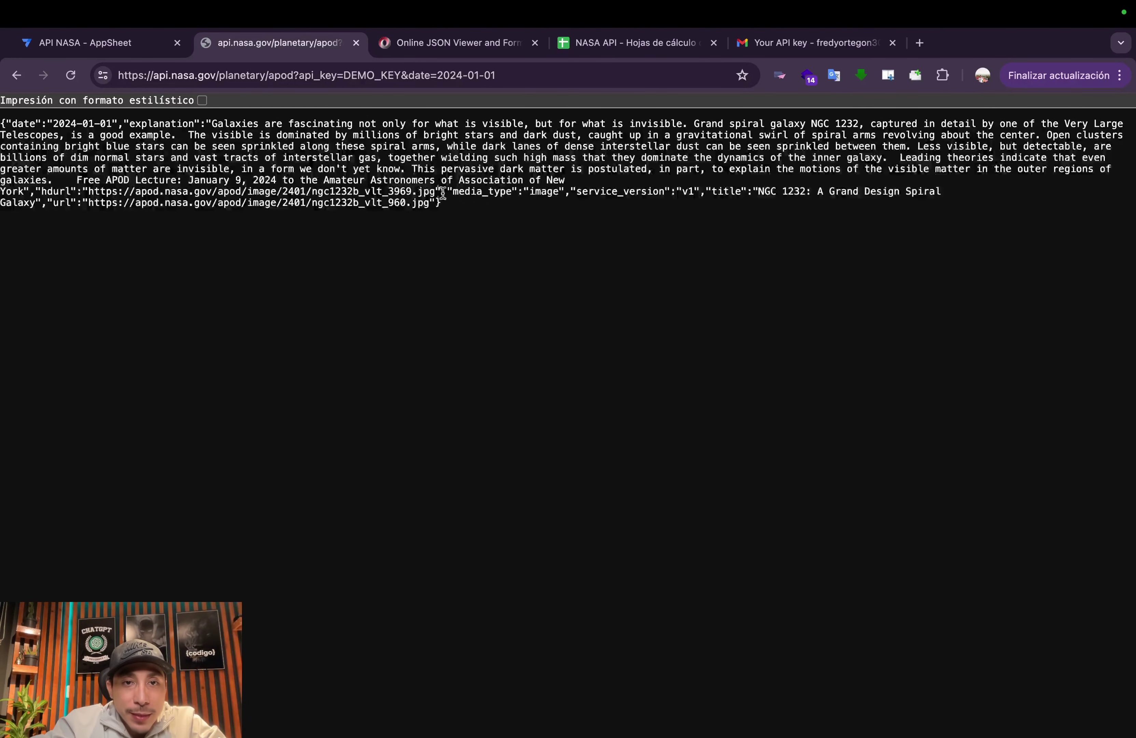
Copy the hdurl image address from the 2024-01-01 response and open it in a new browser tab
drag(435, 191, 87, 192)
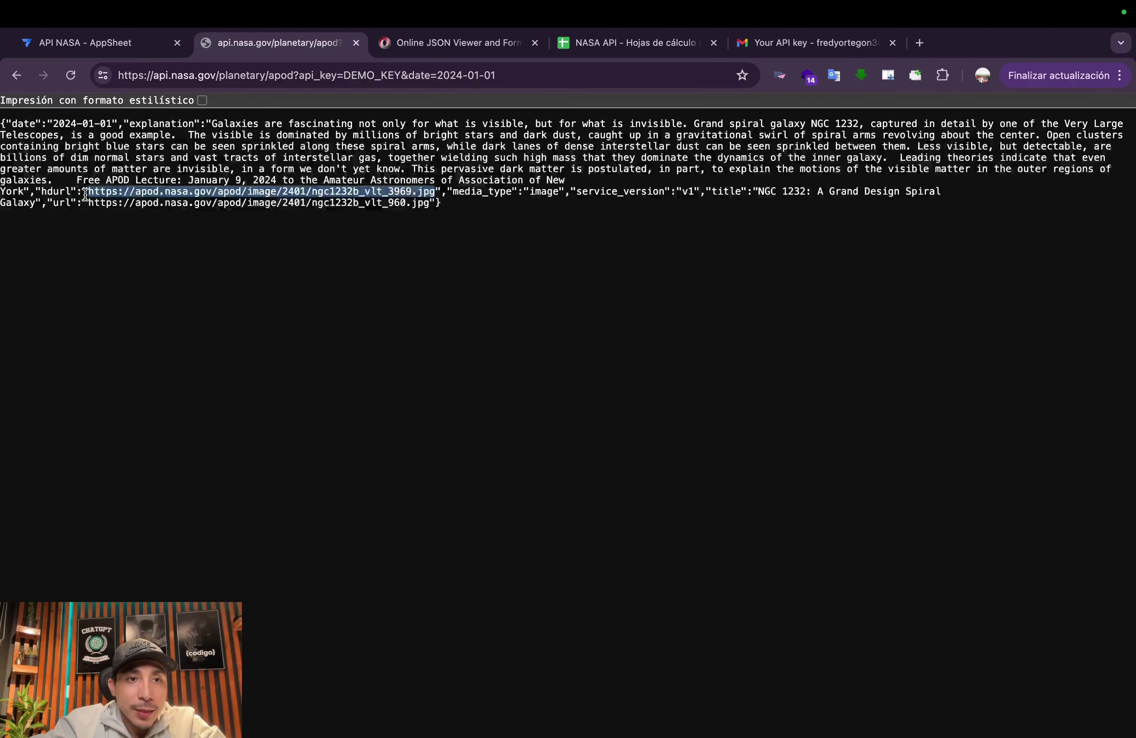
key(super+c)
click(916, 43)
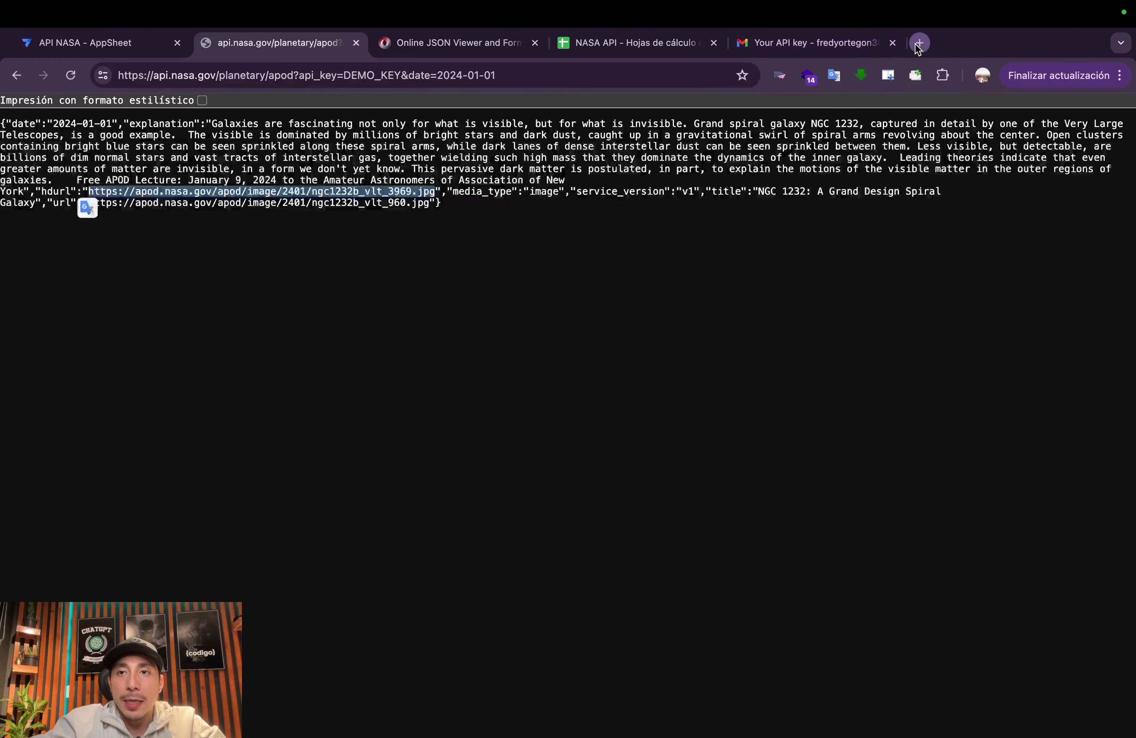
key(super+v)
key(Return)
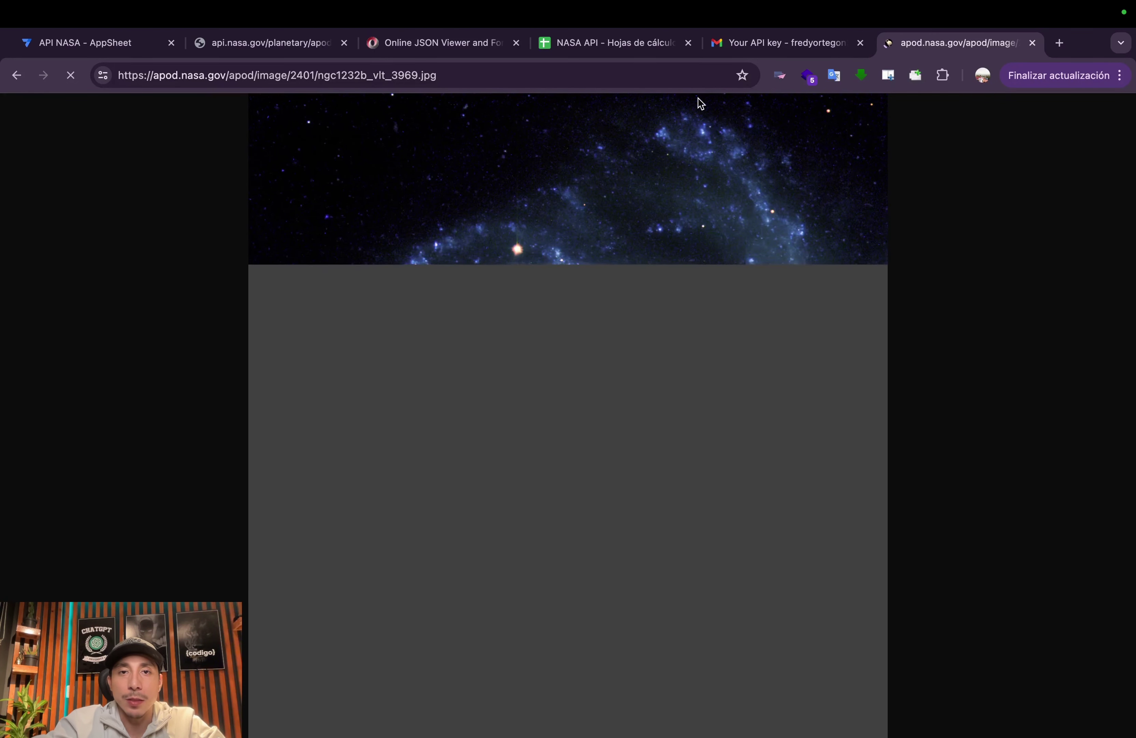
From the Online JSON Viewer page, search Google for "visualizador json"
click(460, 42)
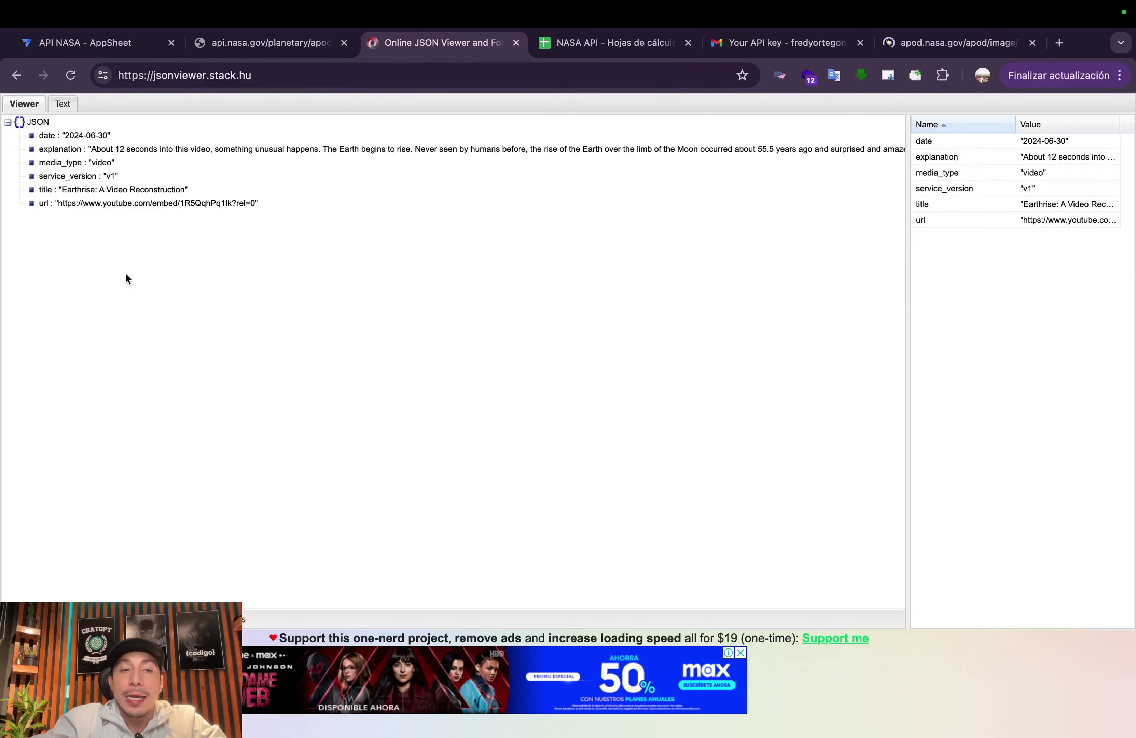
click(266, 76)
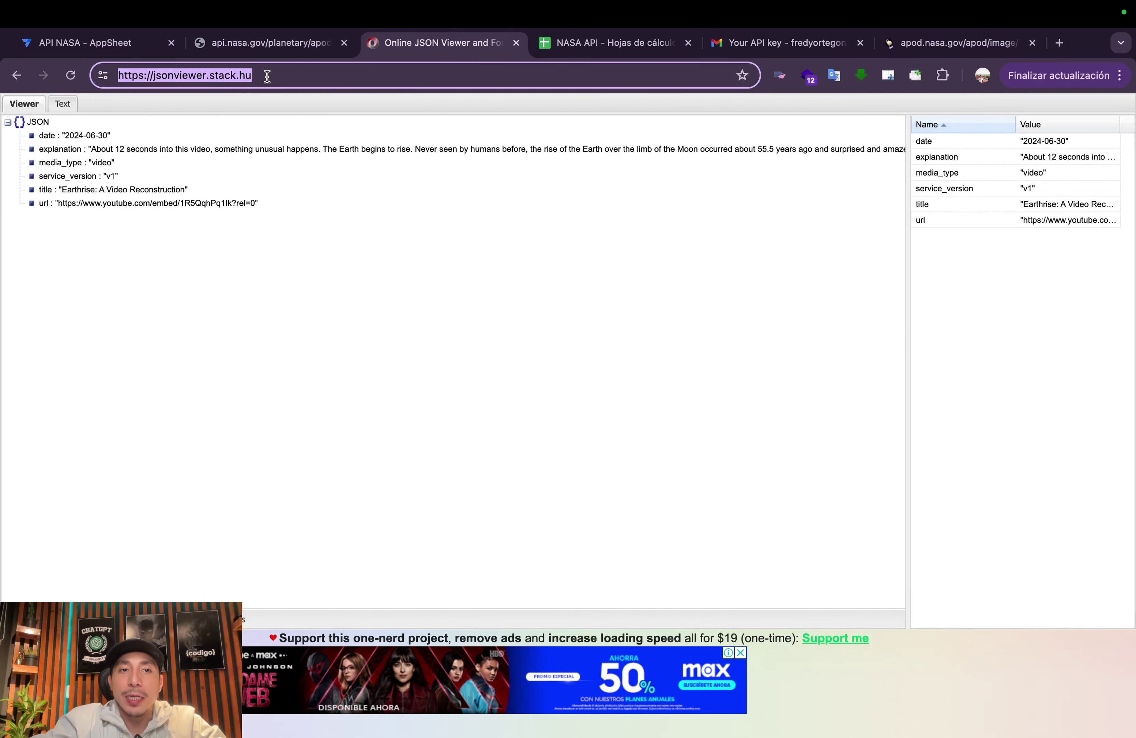
key(BackSpace)
text(visualizador json)
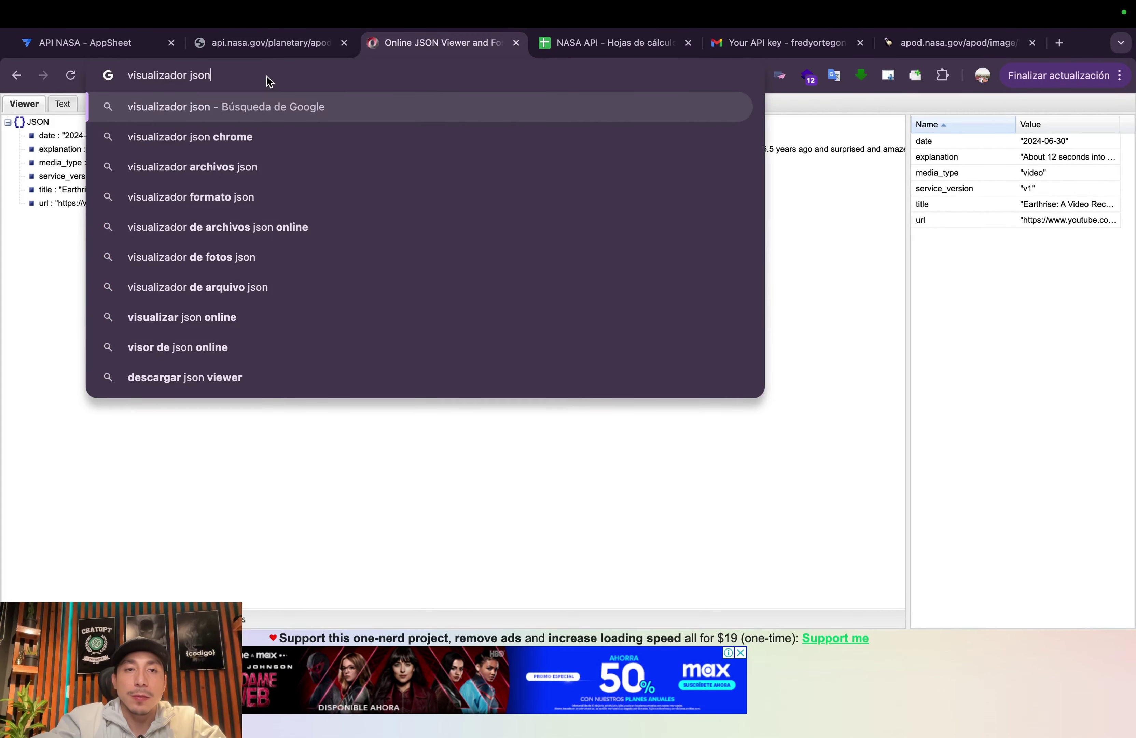
key(Return)
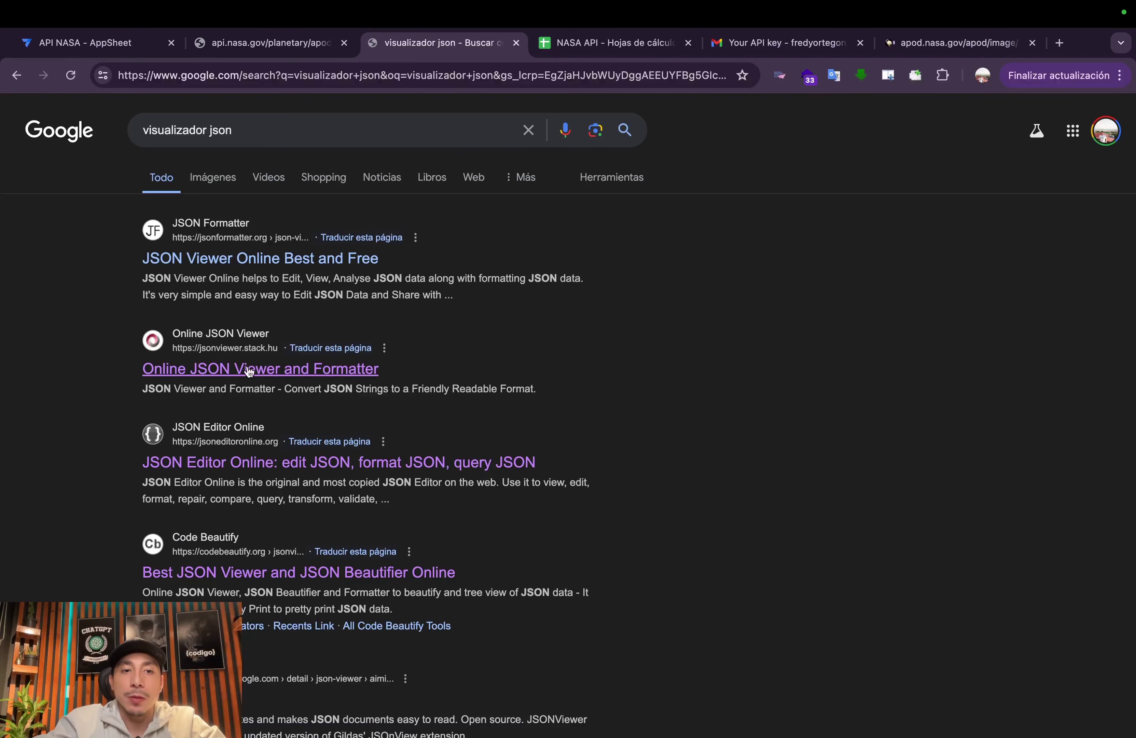
Open the Online JSON Viewer and Formatter site from the search results, leaving its text area empty
click(264, 377)
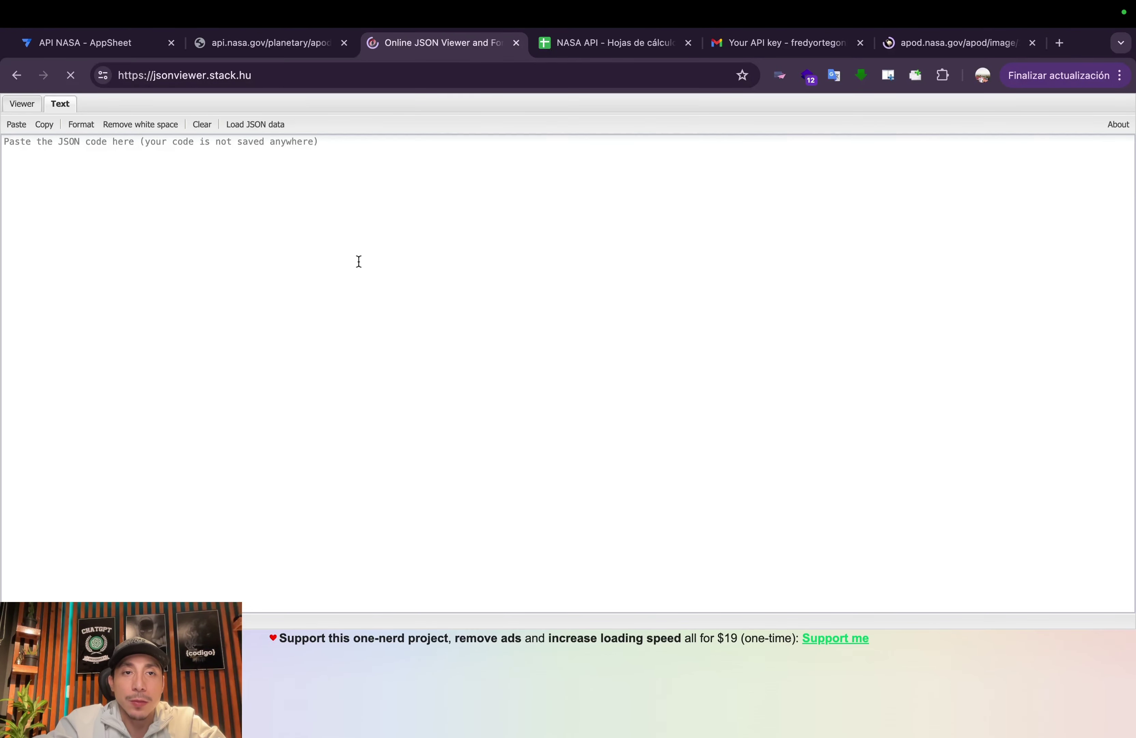
click(358, 261)
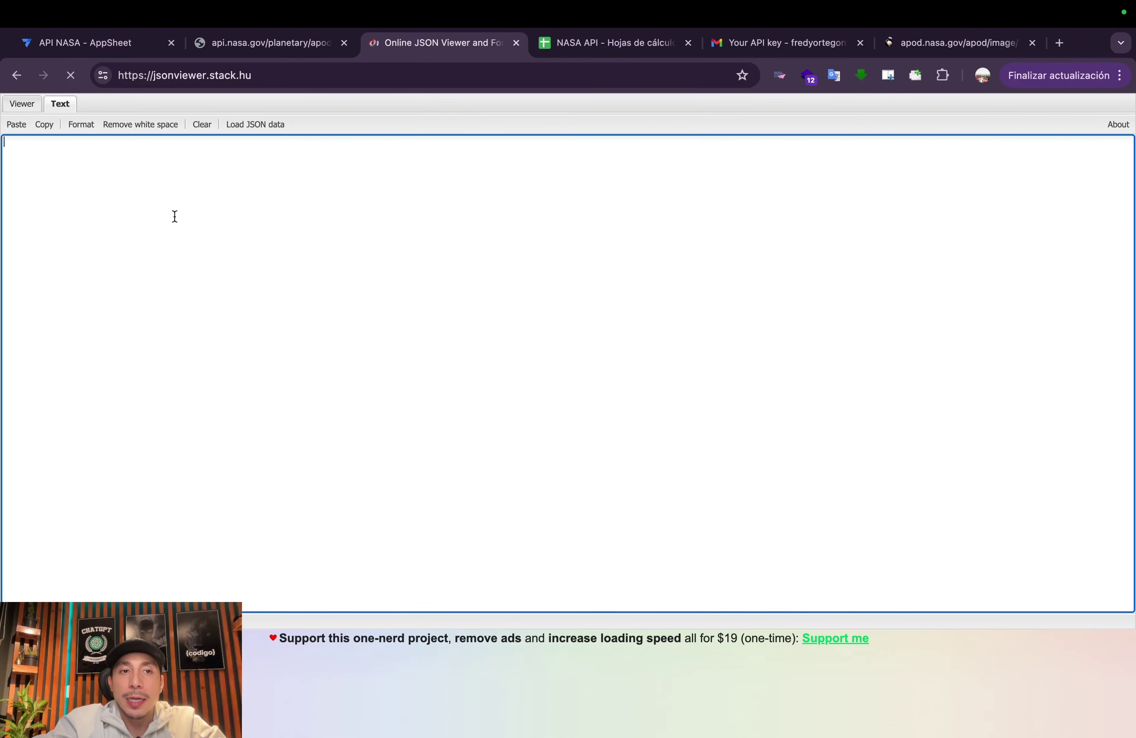
key(super+v)
key(super+z)
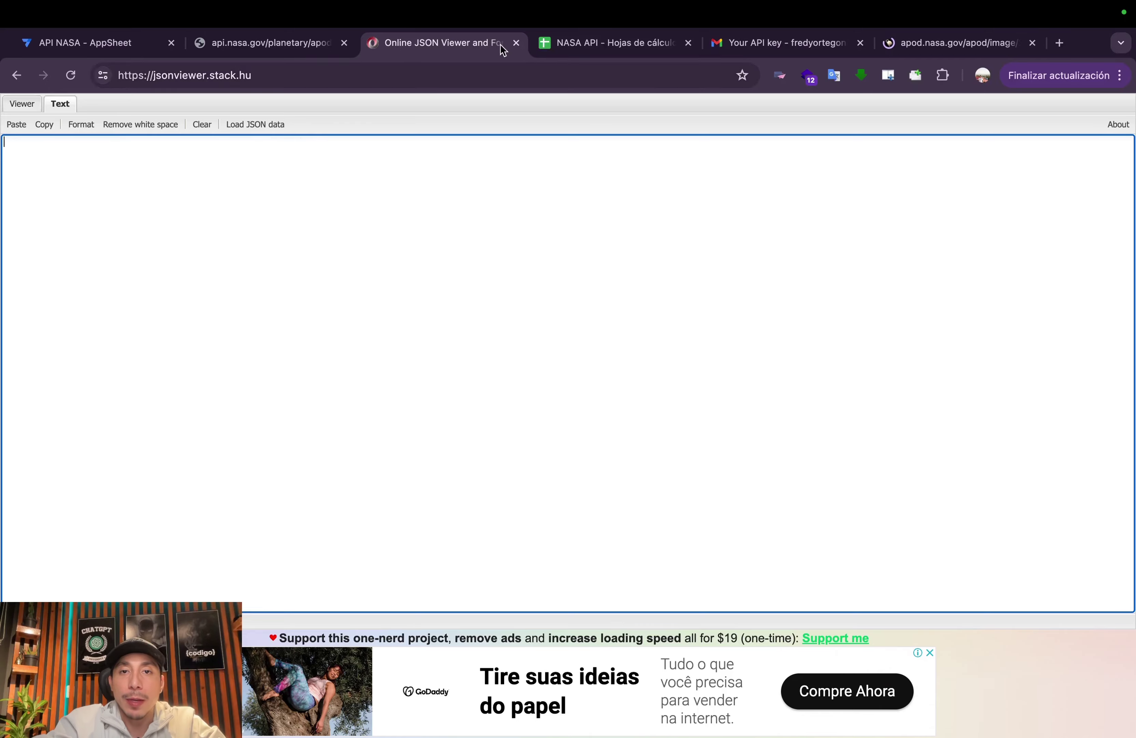
Copy the full 2024-01-01 APOD response into the Online JSON Viewer, display it as a tree and narrow the Name column
click(902, 44)
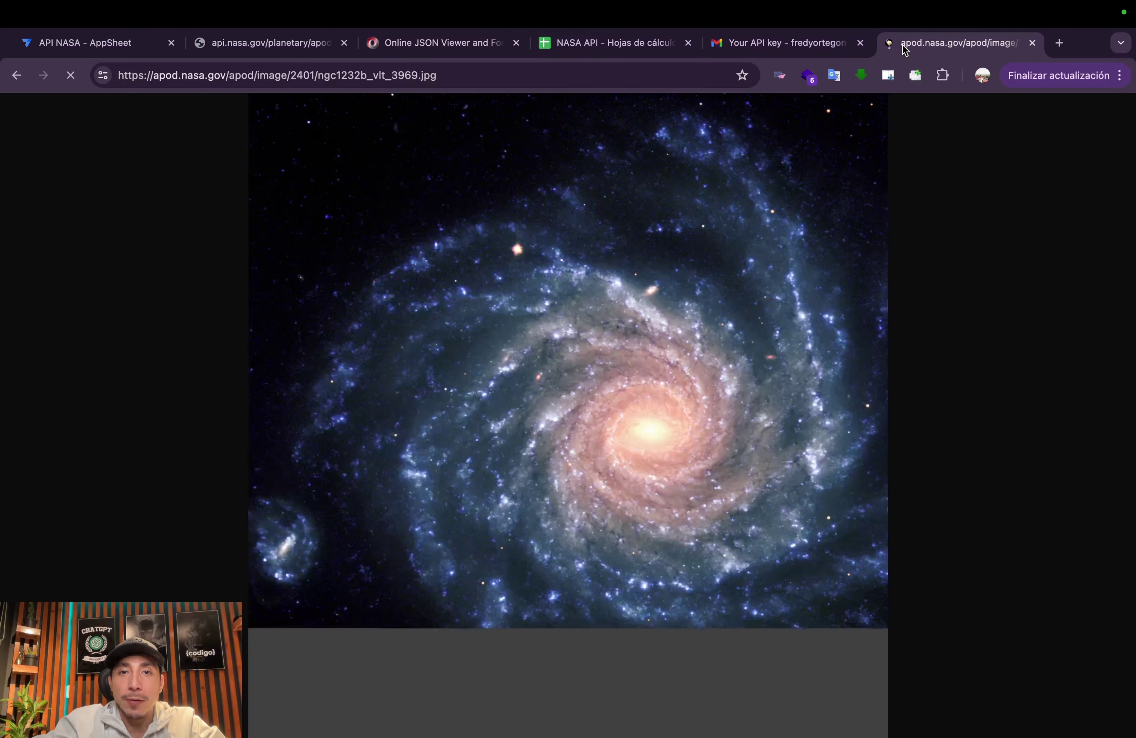
click(245, 43)
drag(333, 284, 3, 114)
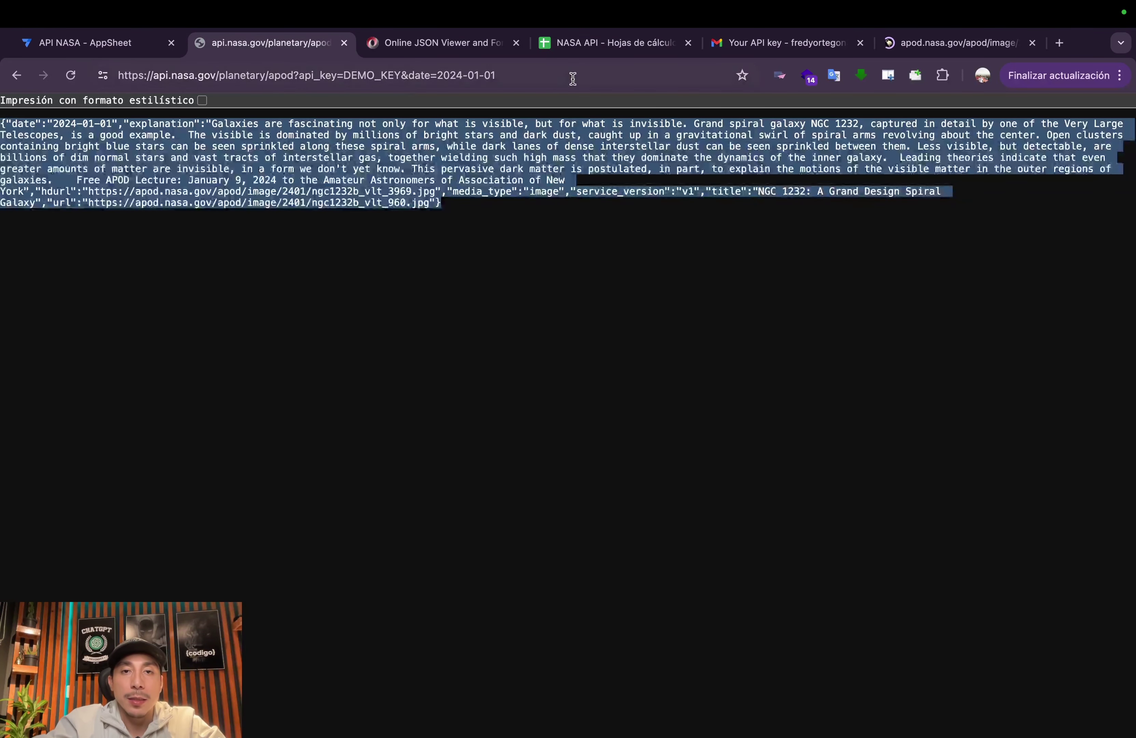
click(422, 48)
key(super+v)
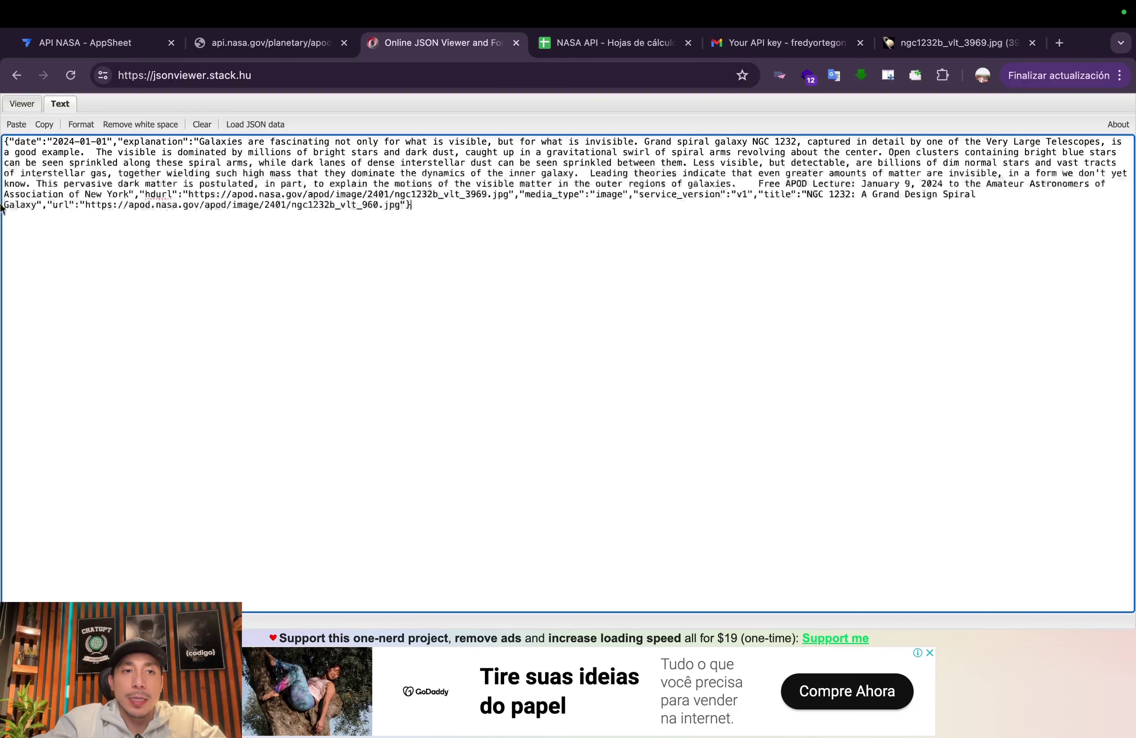
click(27, 103)
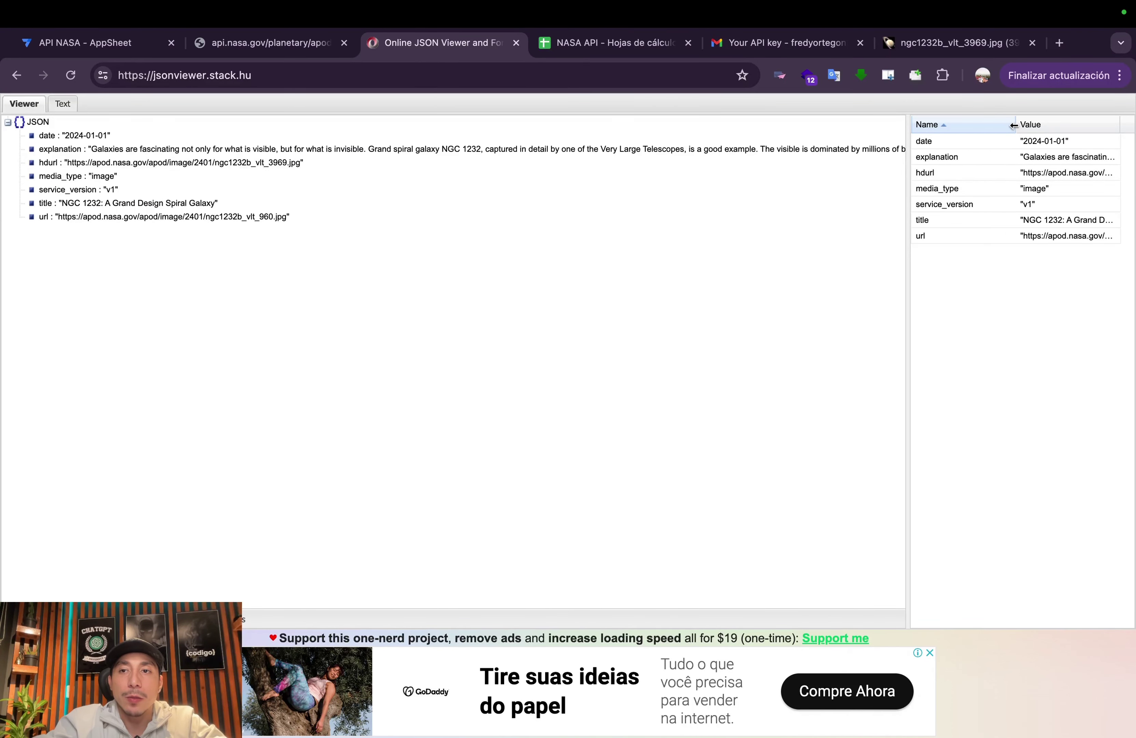
drag(1014, 125, 964, 129)
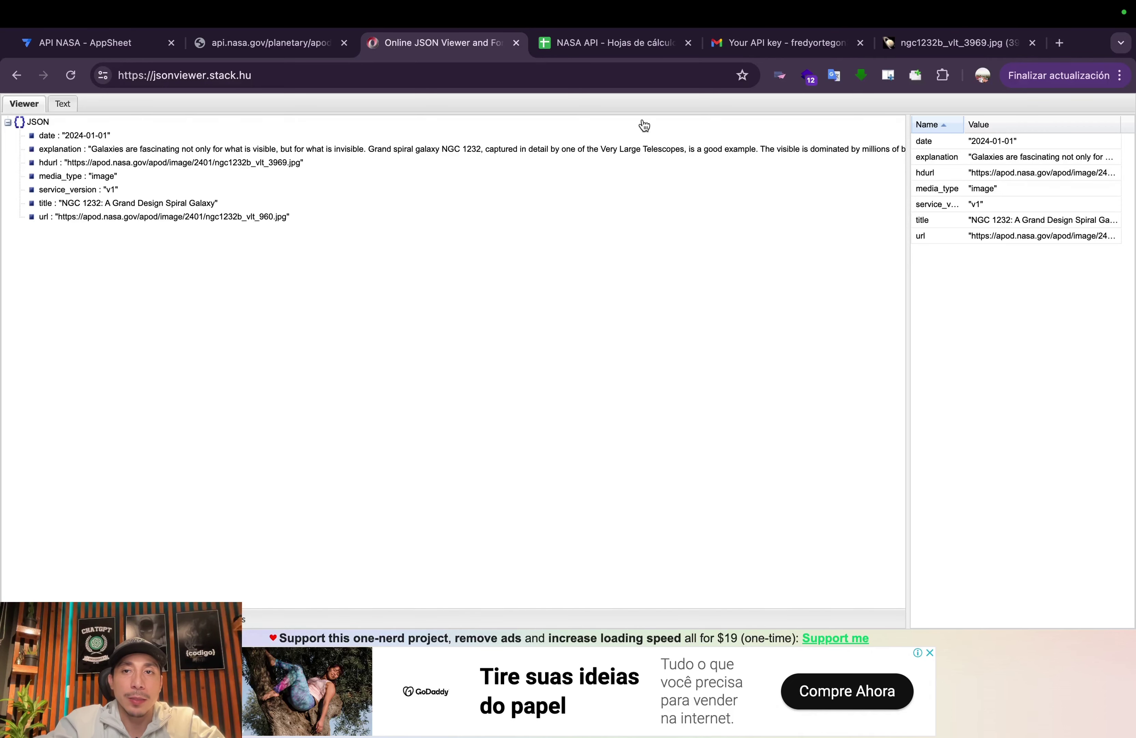
Go back from the APOD API response to the NASA Open APIs home page
click(304, 46)
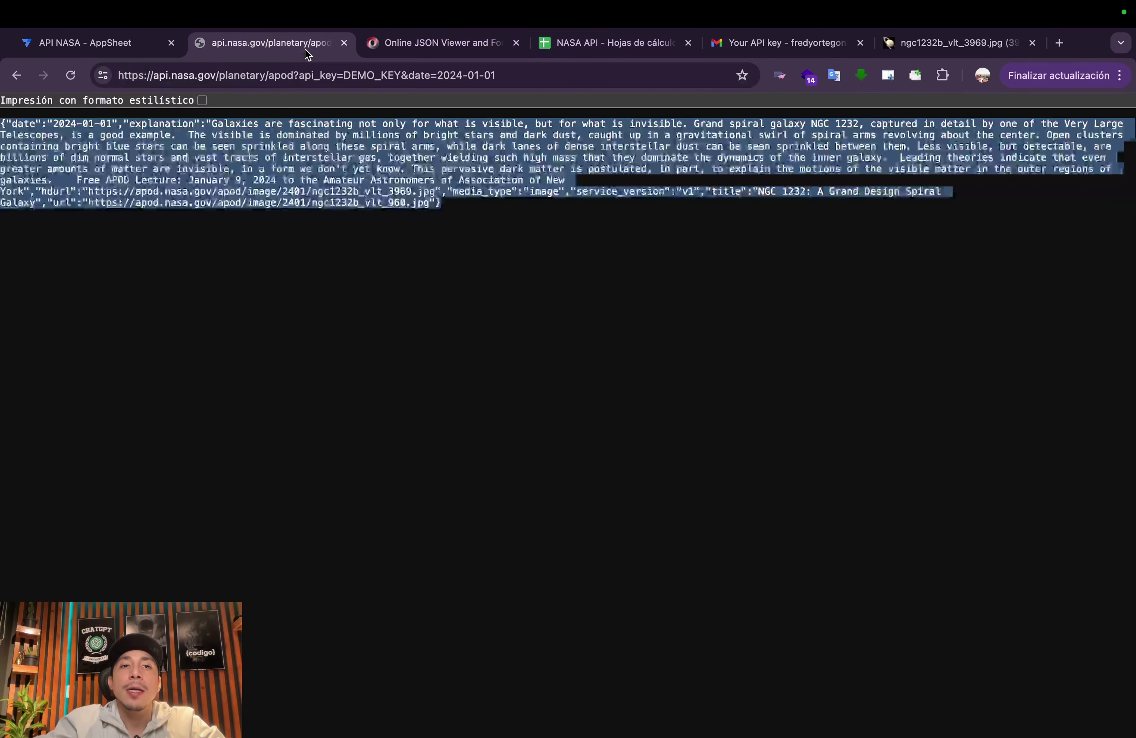
click(144, 101)
click(17, 76)
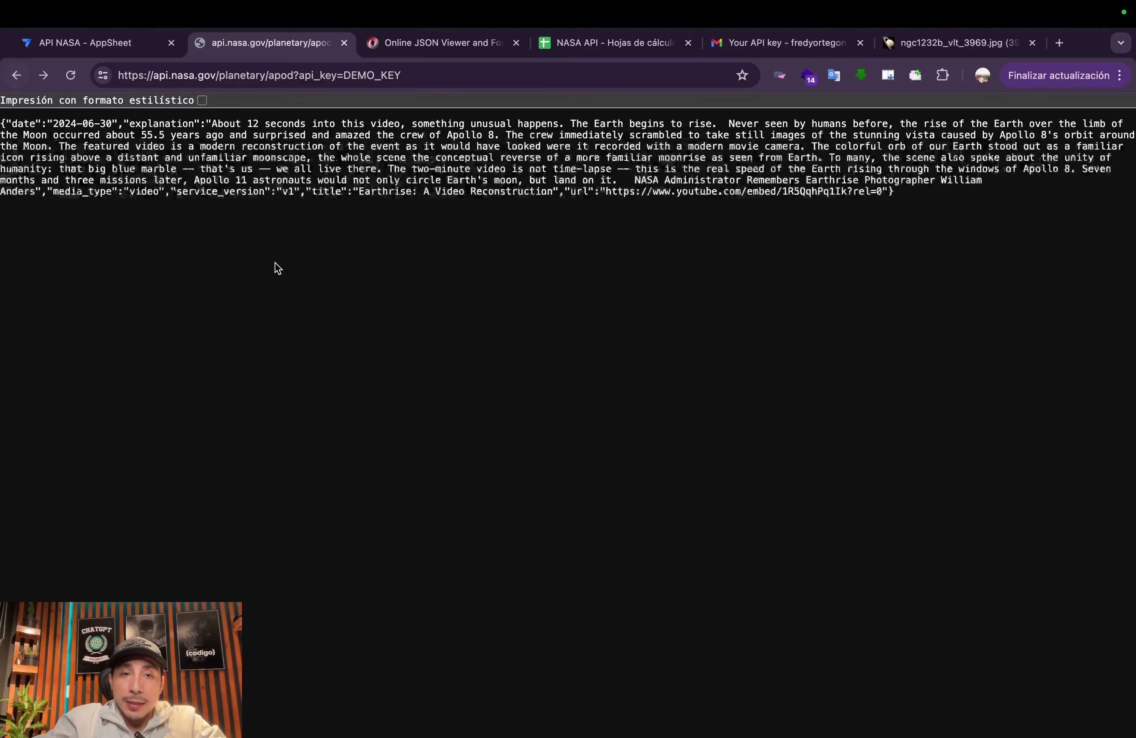
click(16, 76)
click(18, 79)
click(18, 79)
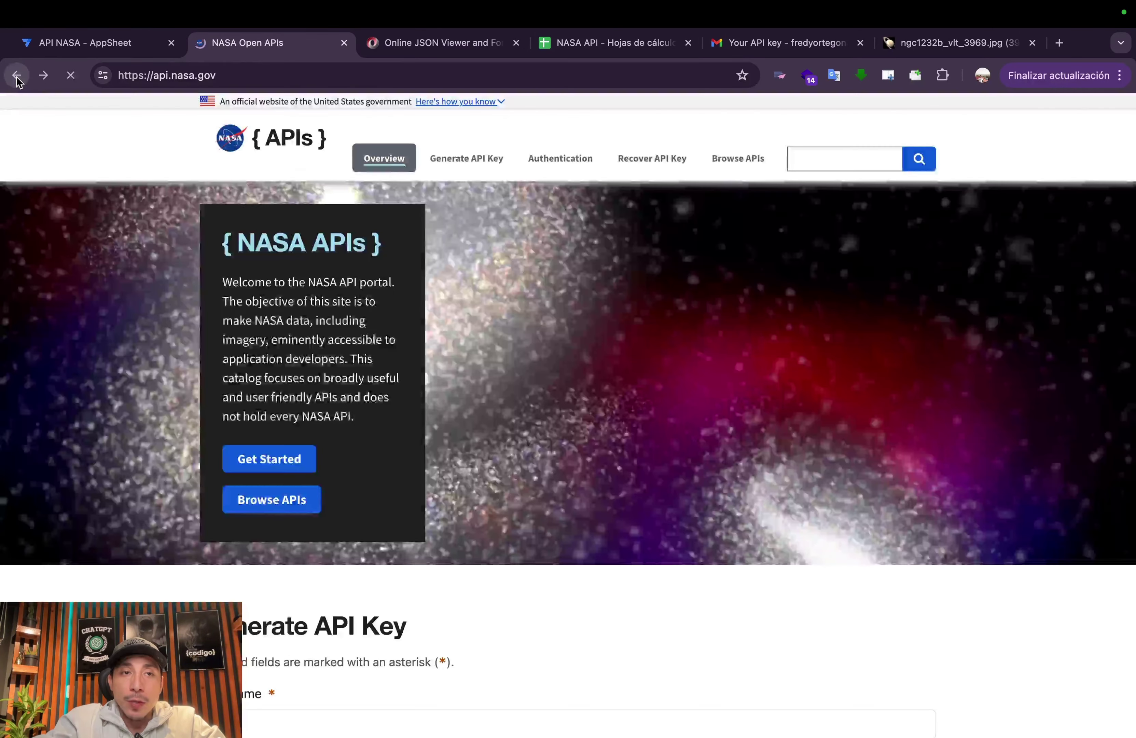
Expand the APOD entry under Browse APIs and examine its HTTP request and query parameters table
scroll(404, 368, up, 8)
scroll(404, 369, up, 3)
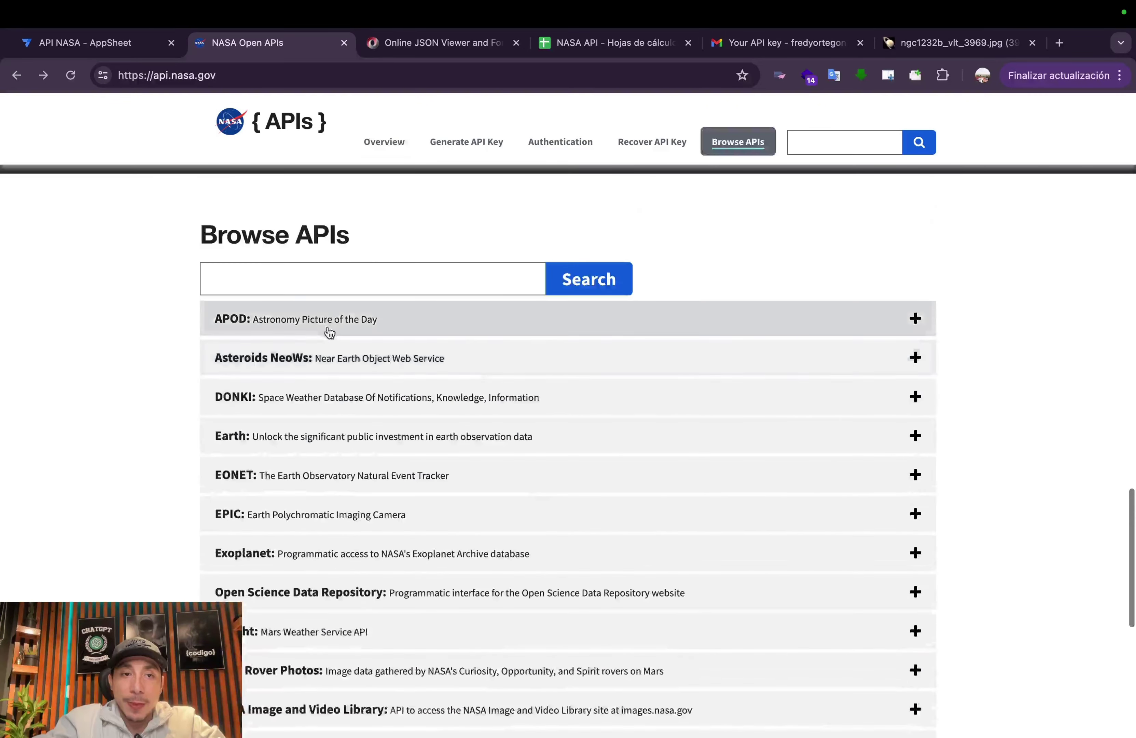
click(331, 323)
scroll(336, 322, down, 10)
scroll(398, 477, down, 9)
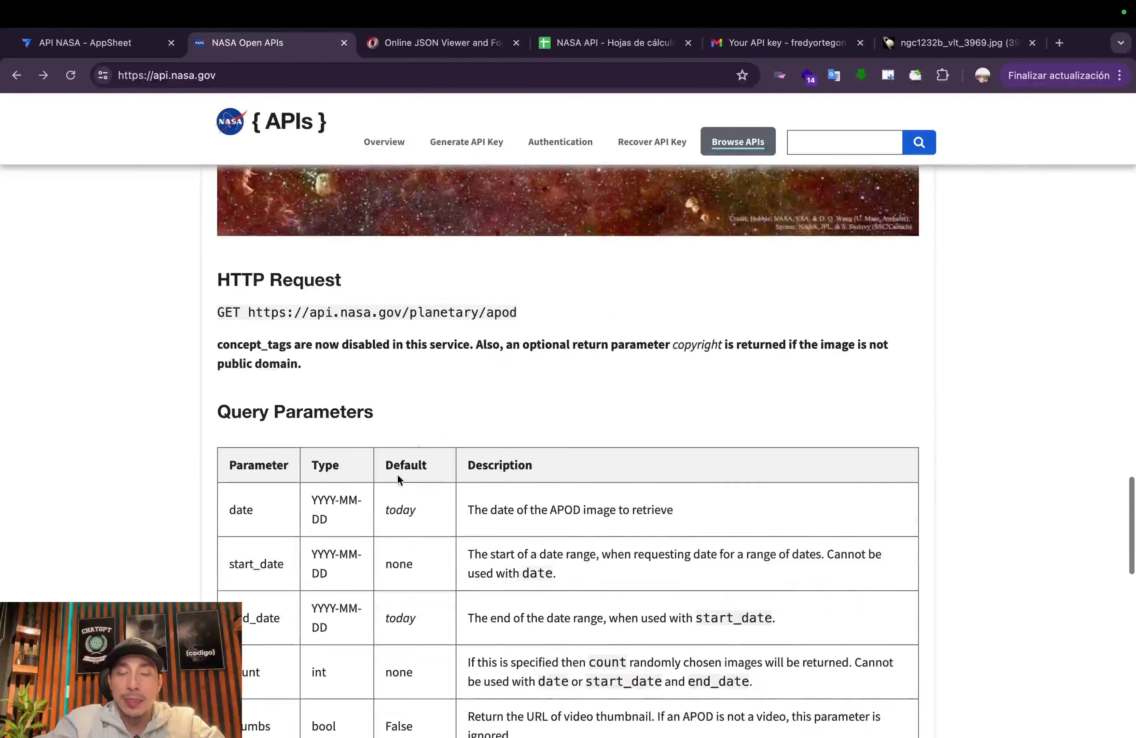
scroll(398, 478, up, 2)
scroll(433, 424, up, 4)
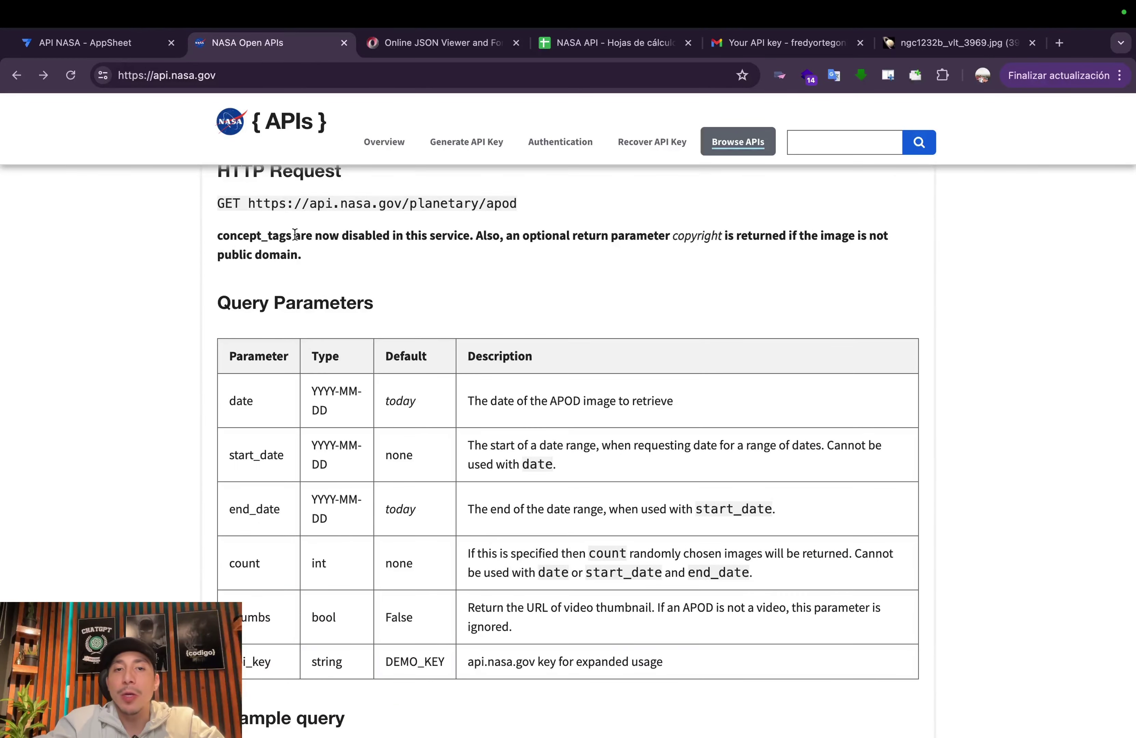
Switch to the NASA API spreadsheet in Google Sheets and review its column headers from ID to EVENTO_ESPAÑOL
click(564, 48)
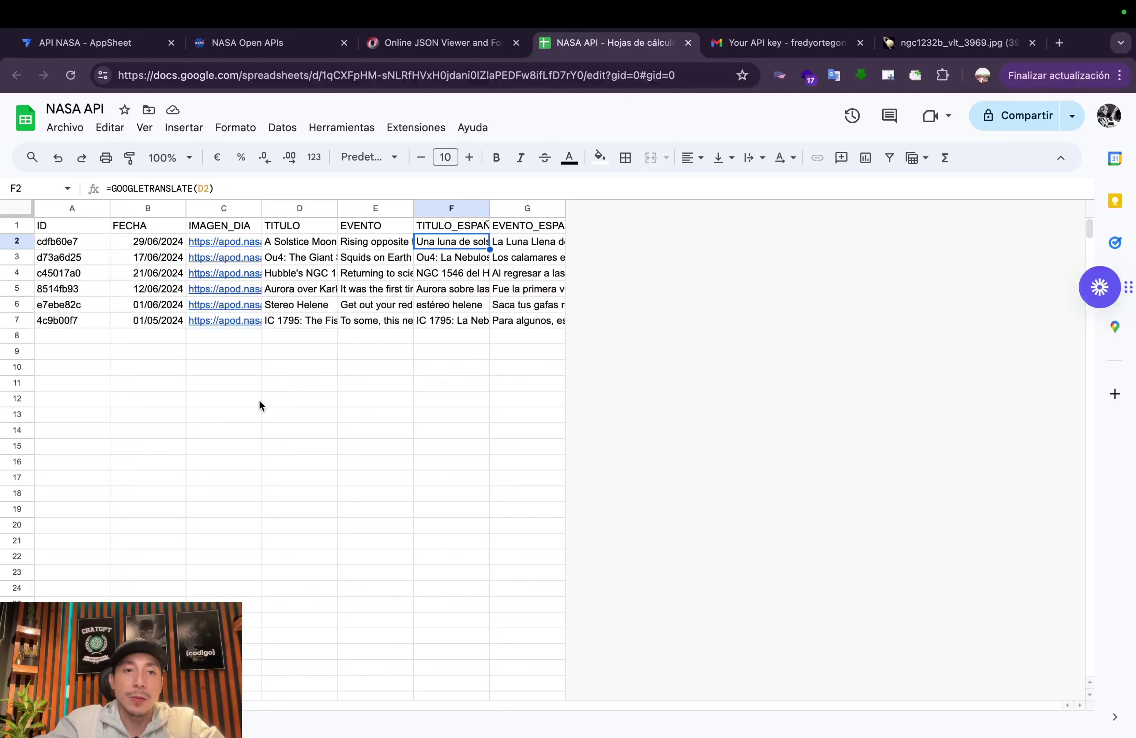
click(264, 387)
click(52, 226)
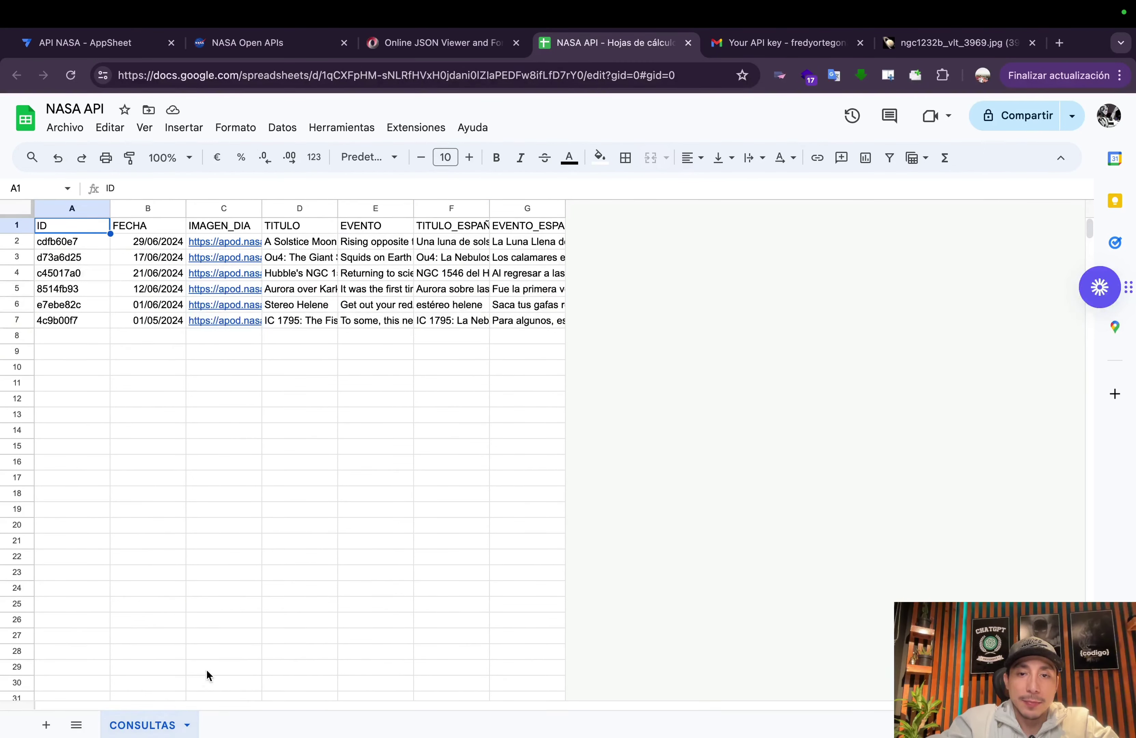
key(Right)
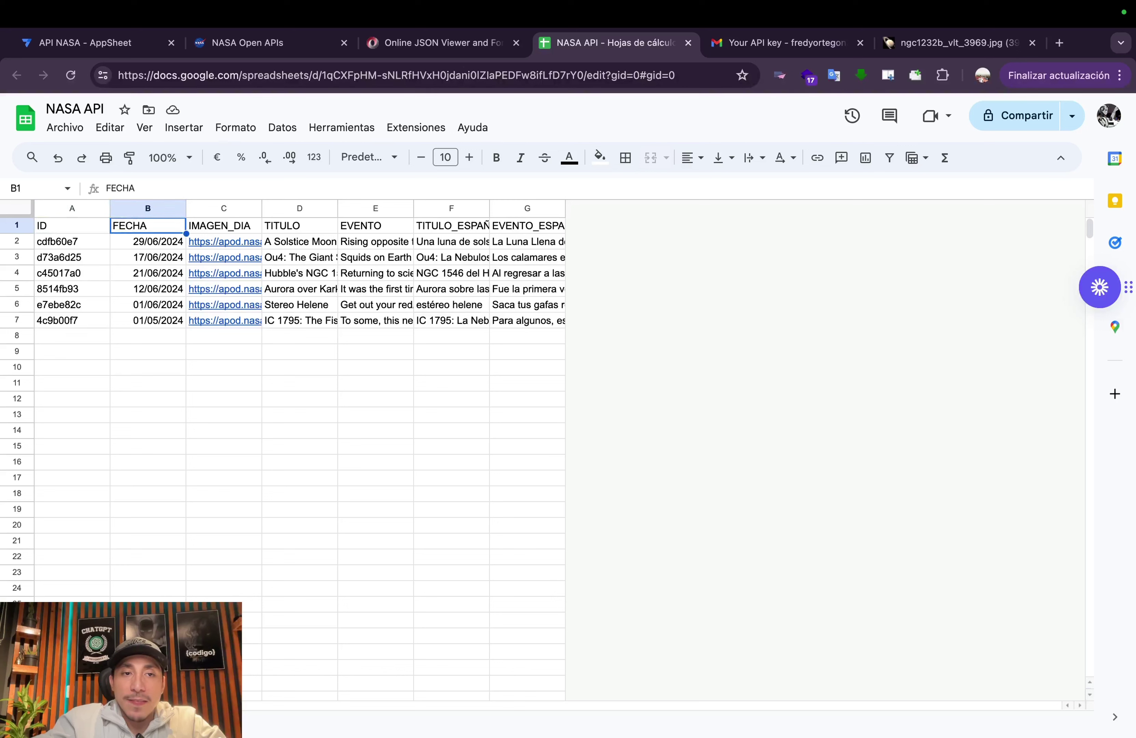
key(Right)
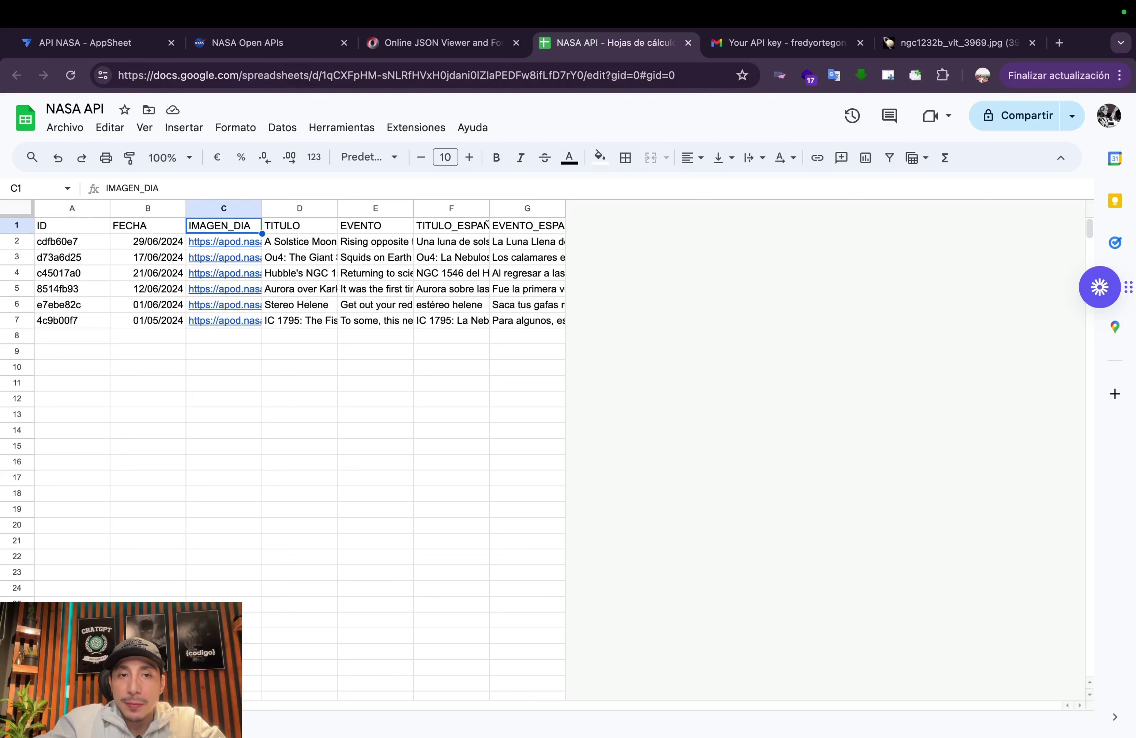
key(Right)
key(Right)
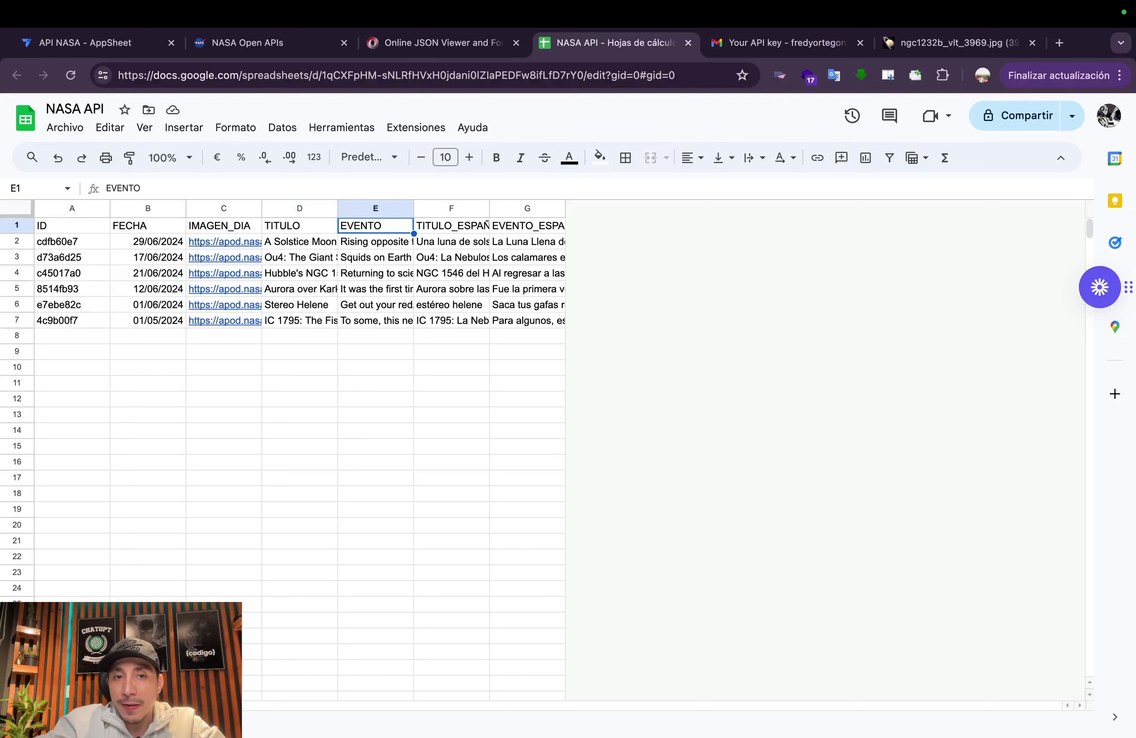
key(Down)
key(Up)
key(Right)
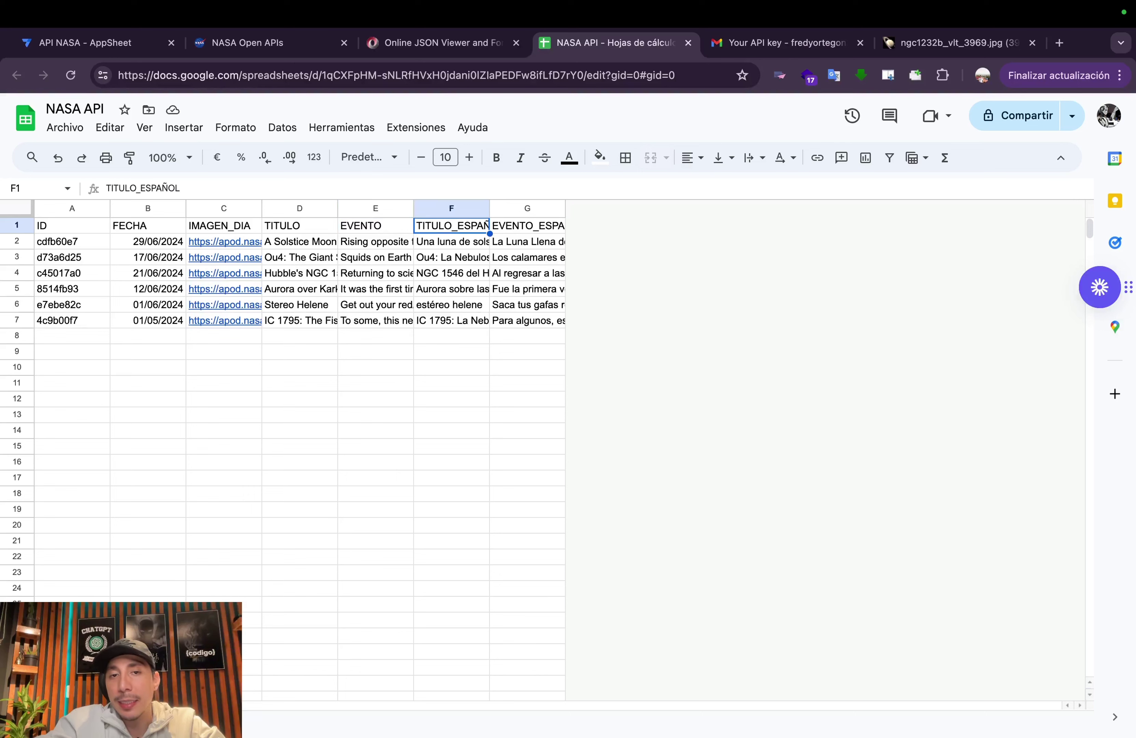
key(Right)
Inspect the GOOGLETRANSLATE formula in the first data row of the TITULO_ESPAÑOL column, without editing it
key(Down)
key(Left)
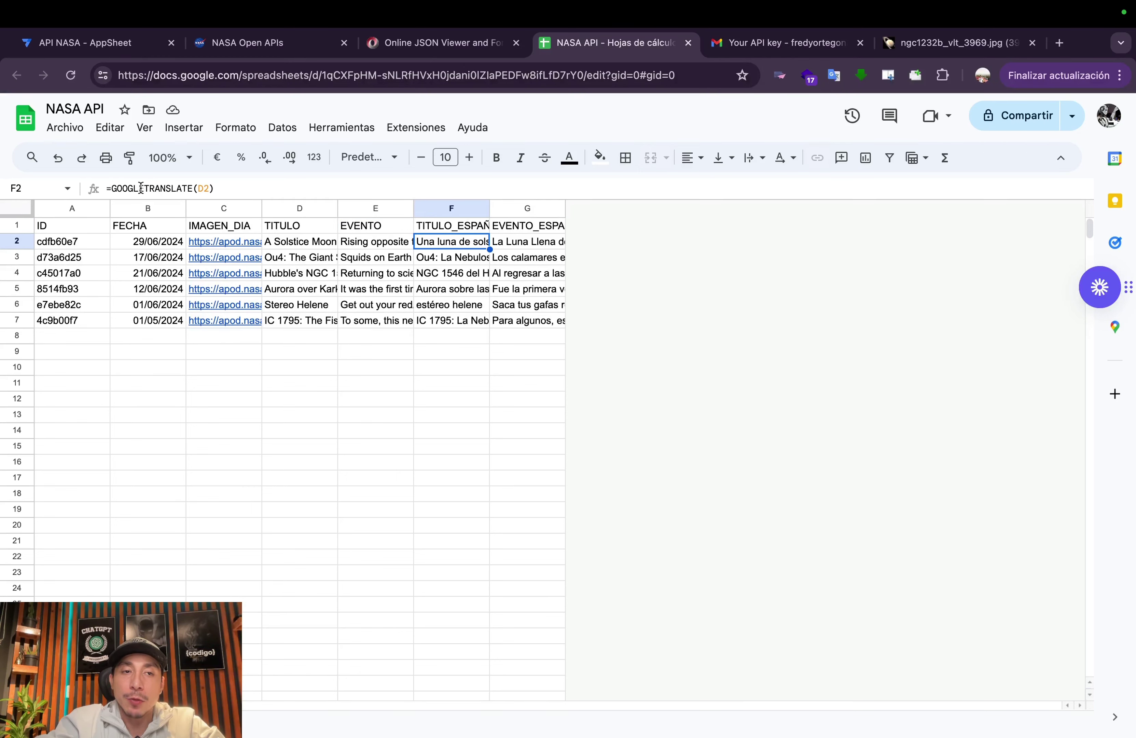
double_click(429, 241)
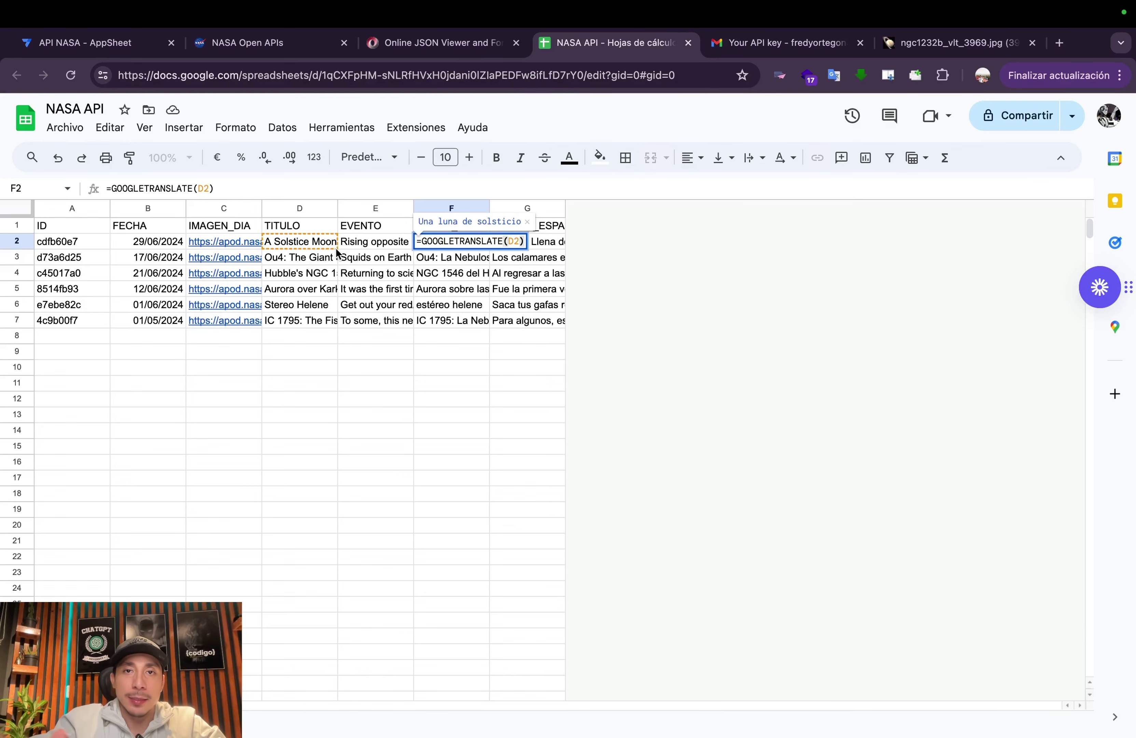
key(Escape)
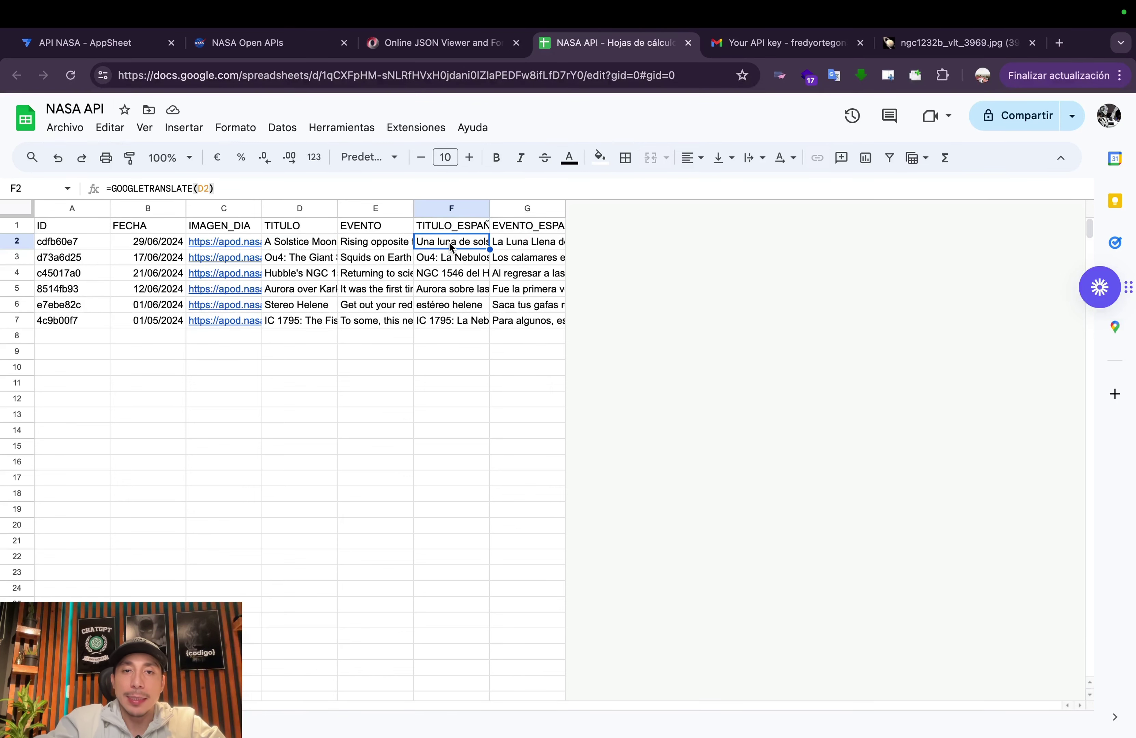
Fit the widths of the TITULO_ESPAÑOL and EVENTO_ESPAÑOL columns to their contents
double_click(567, 208)
double_click(489, 207)
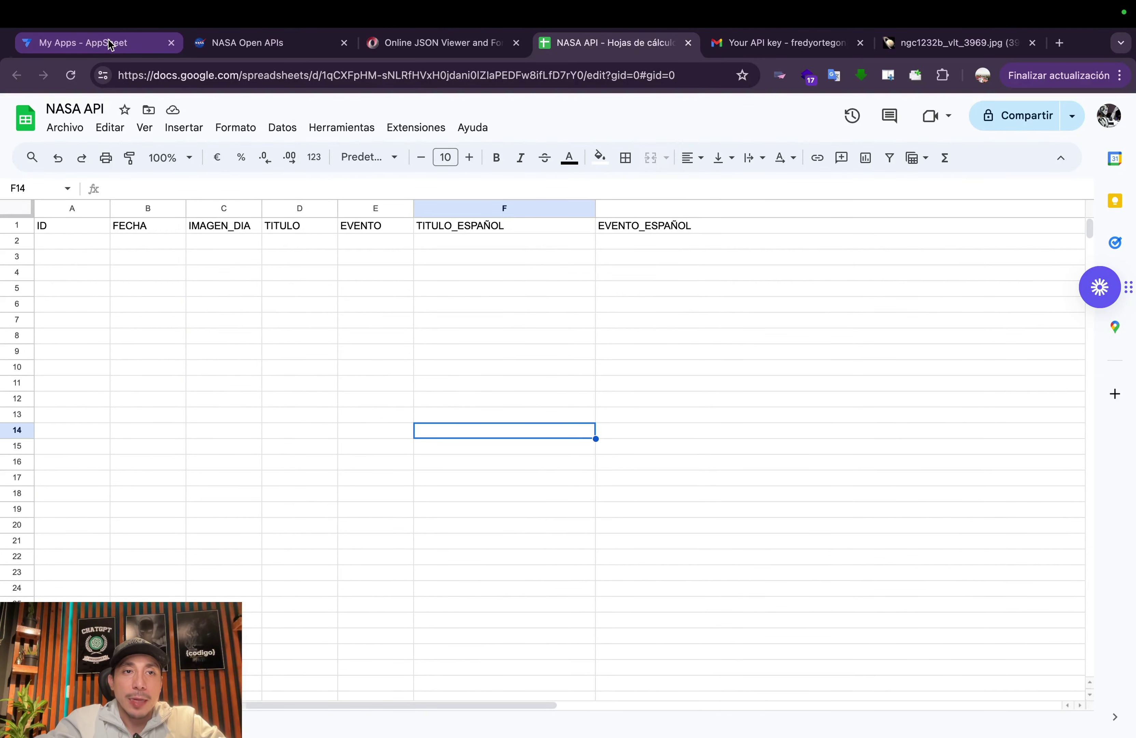
Switch to AppSheet, start creating a new app from existing data and clear the default app name
click(109, 44)
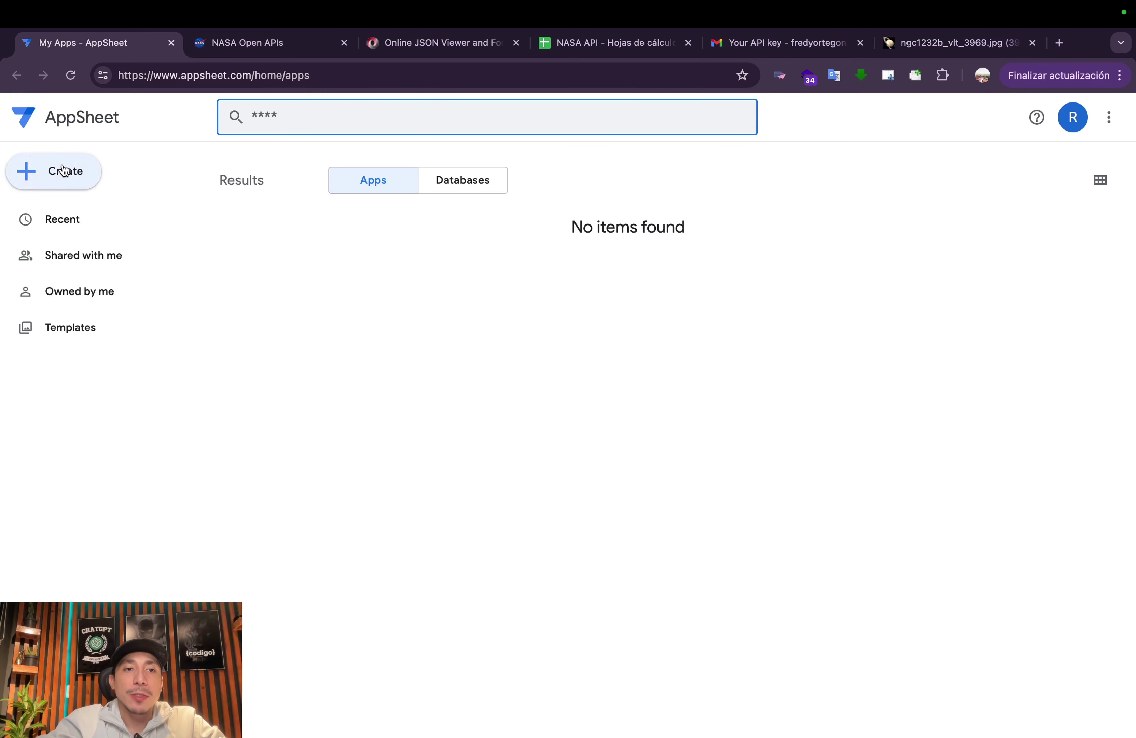
click(59, 171)
mouse_move(89, 218)
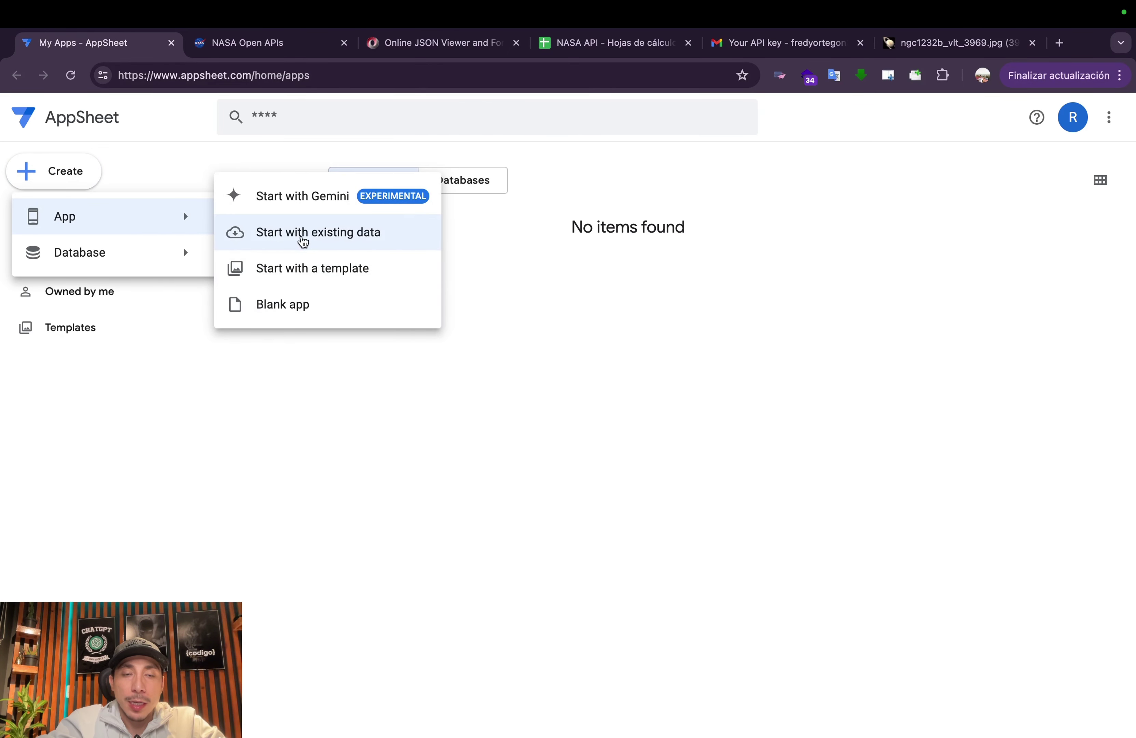
click(337, 235)
key(super+a)
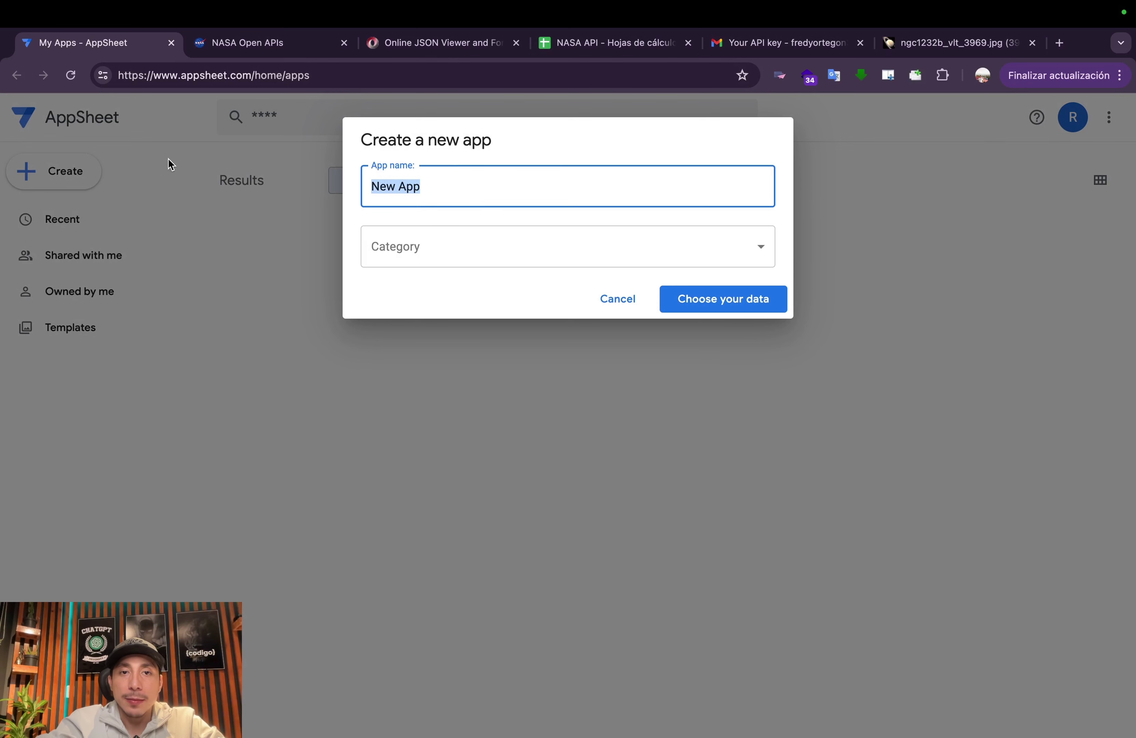
key(BackSpace)
text(api nasa v)
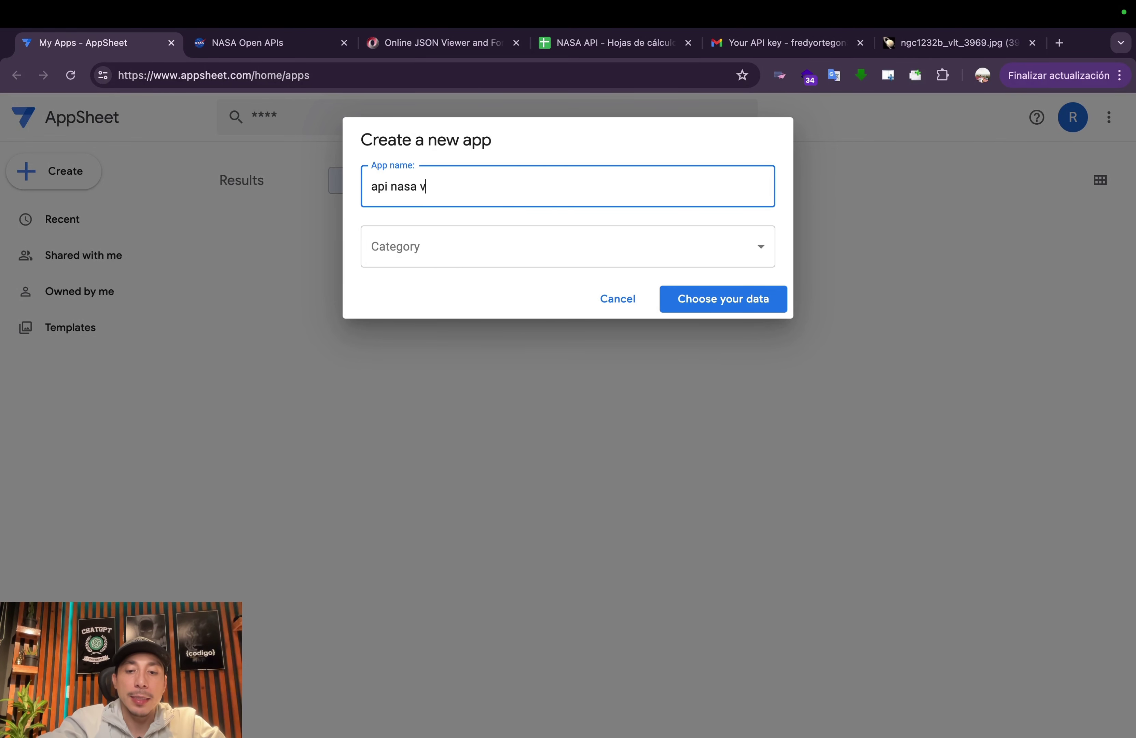
key(BackSpace)
key(BackSpace)
key(BackSpace)
key(BackSpace)
key(BackSpace)
key(BackSpace)
key(BackSpace)
key(BackSpace)
key(BackSpace)
key(BackSpace)
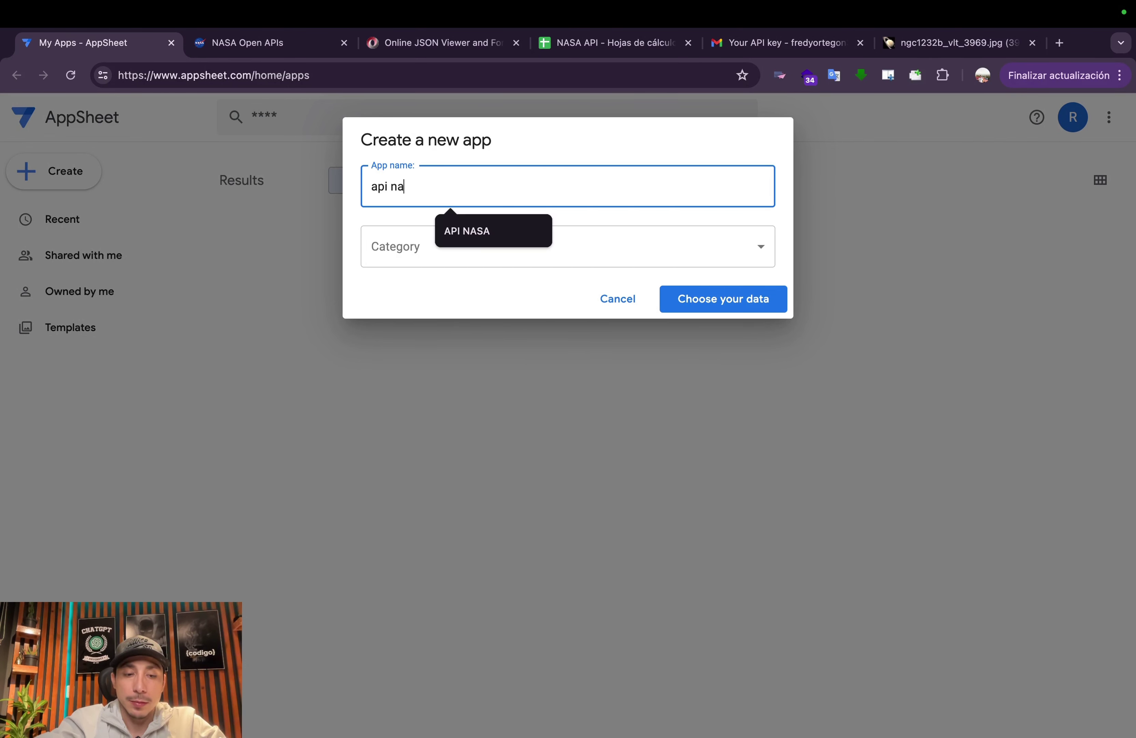
Name the new app API NASA VIDEO
text(APP NA)
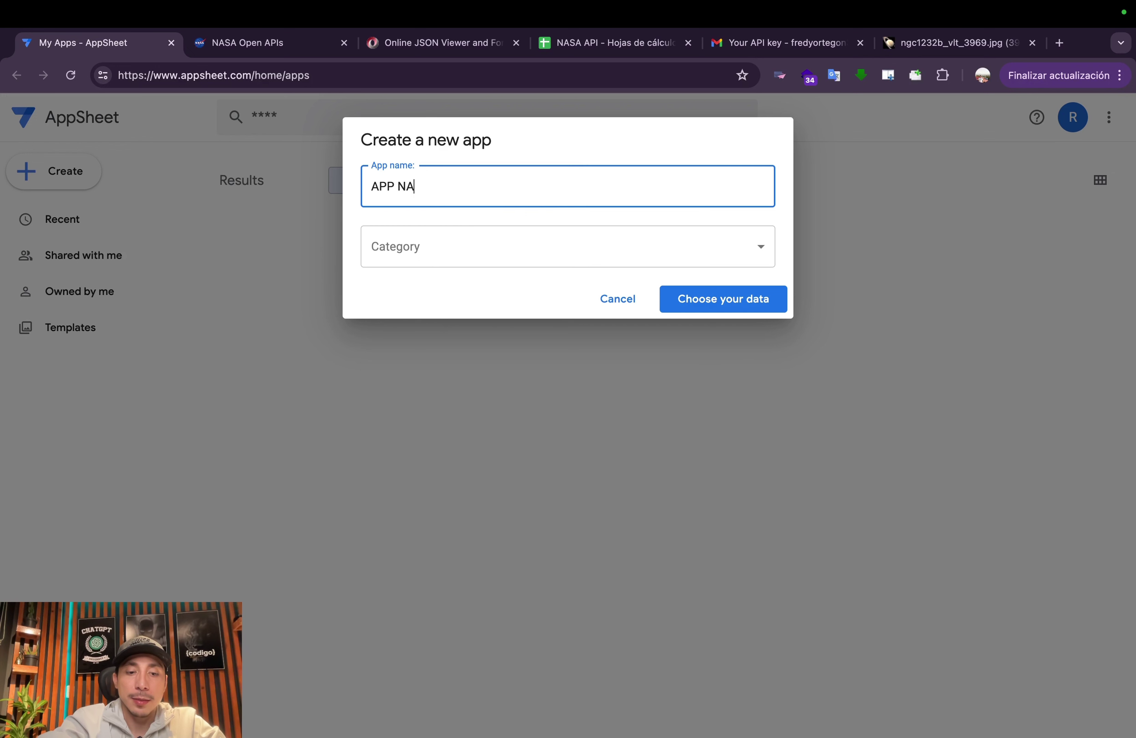
text(SA)
key(BackSpace)
key(BackSpace)
key(BackSpace)
key(BackSpace)
key(BackSpace)
key(BackSpace)
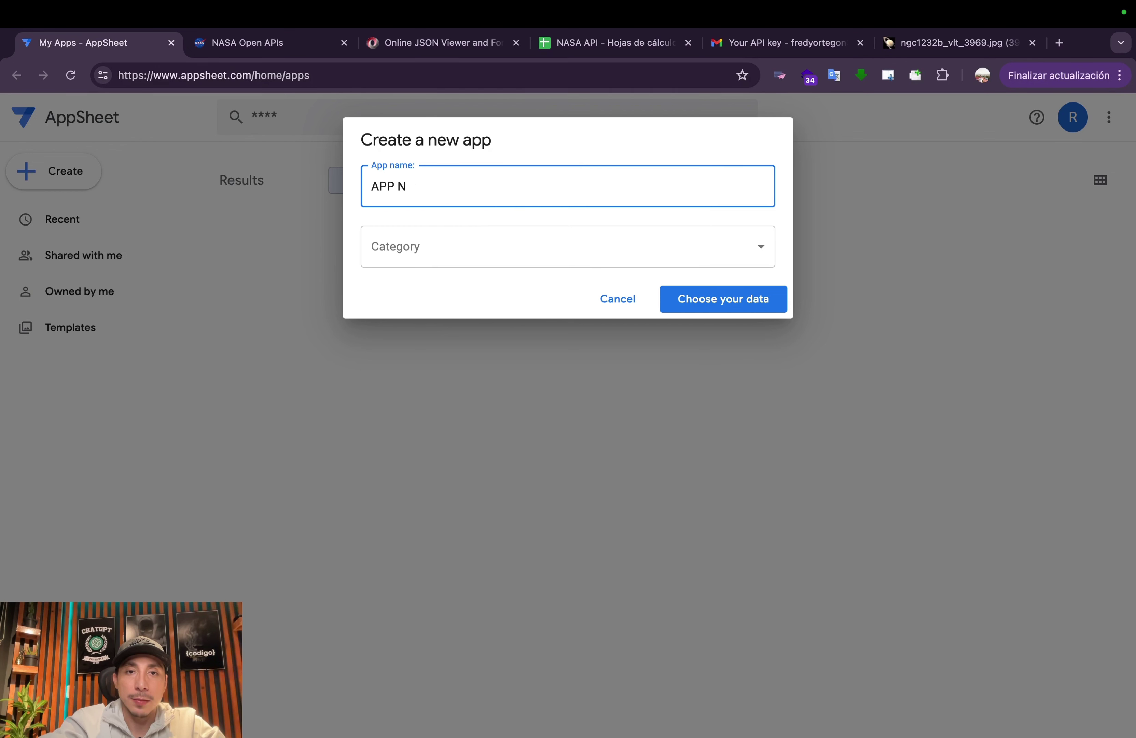
text(I NASA)
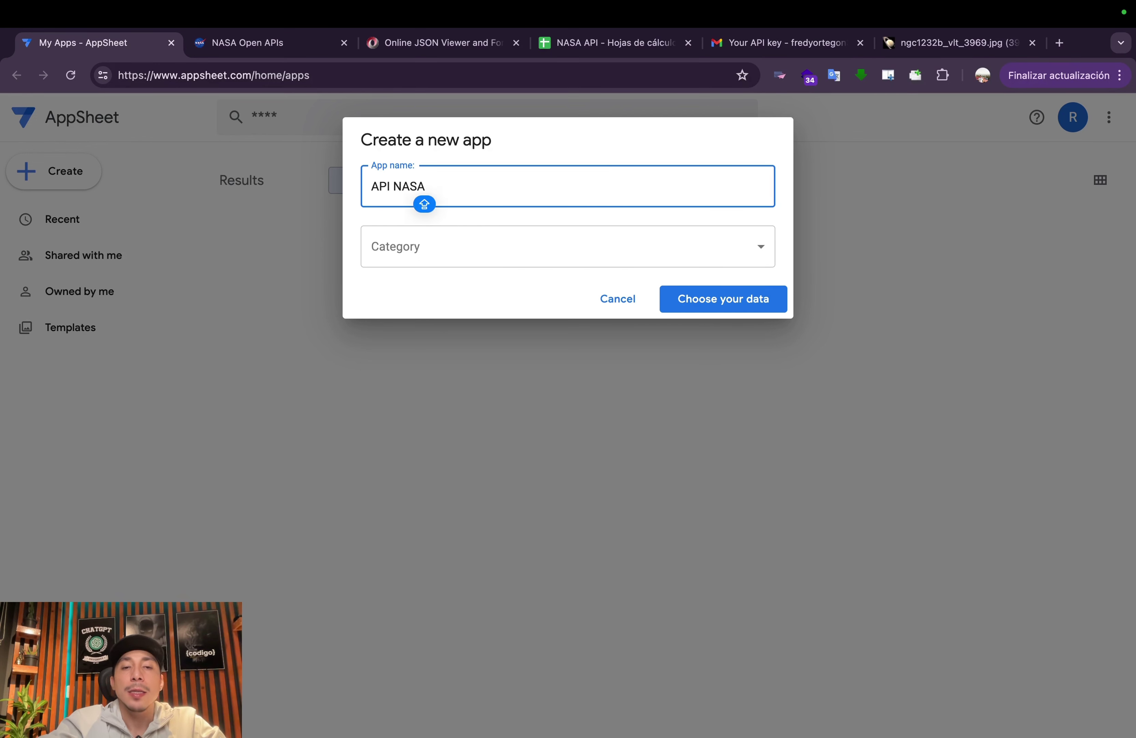
text( VIDEO)
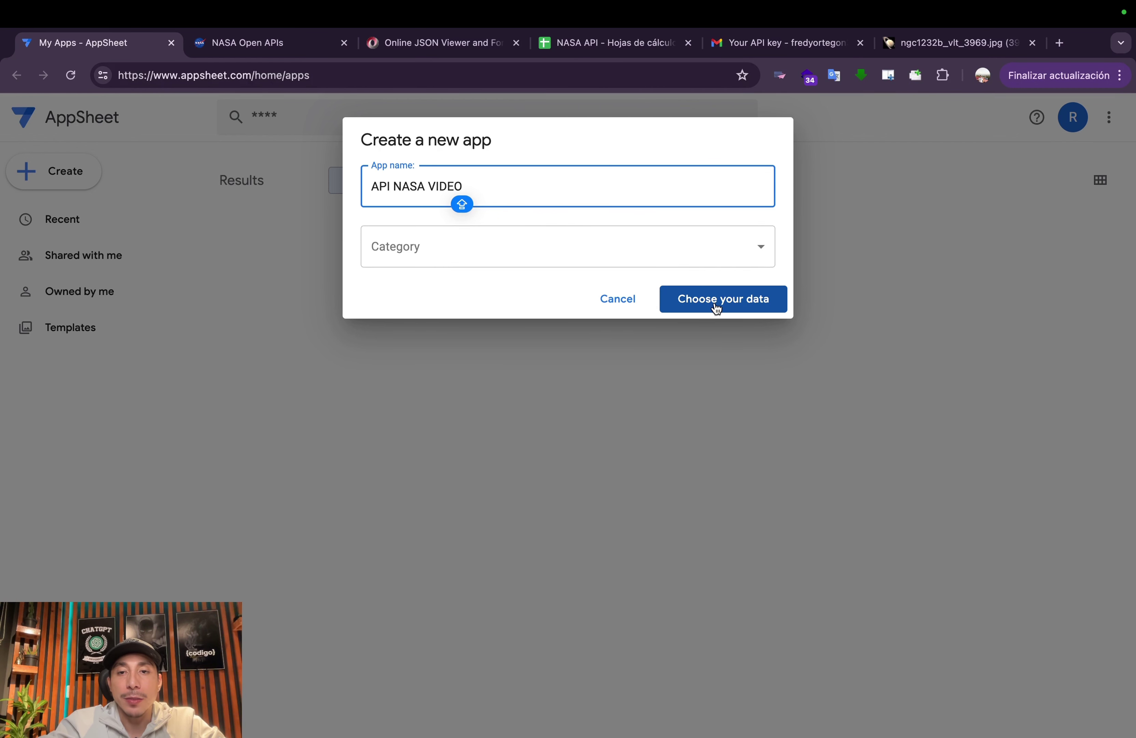
Choose Google Sheets as the data source, search for NASA, and create the app from the NASA API spreadsheet
click(717, 309)
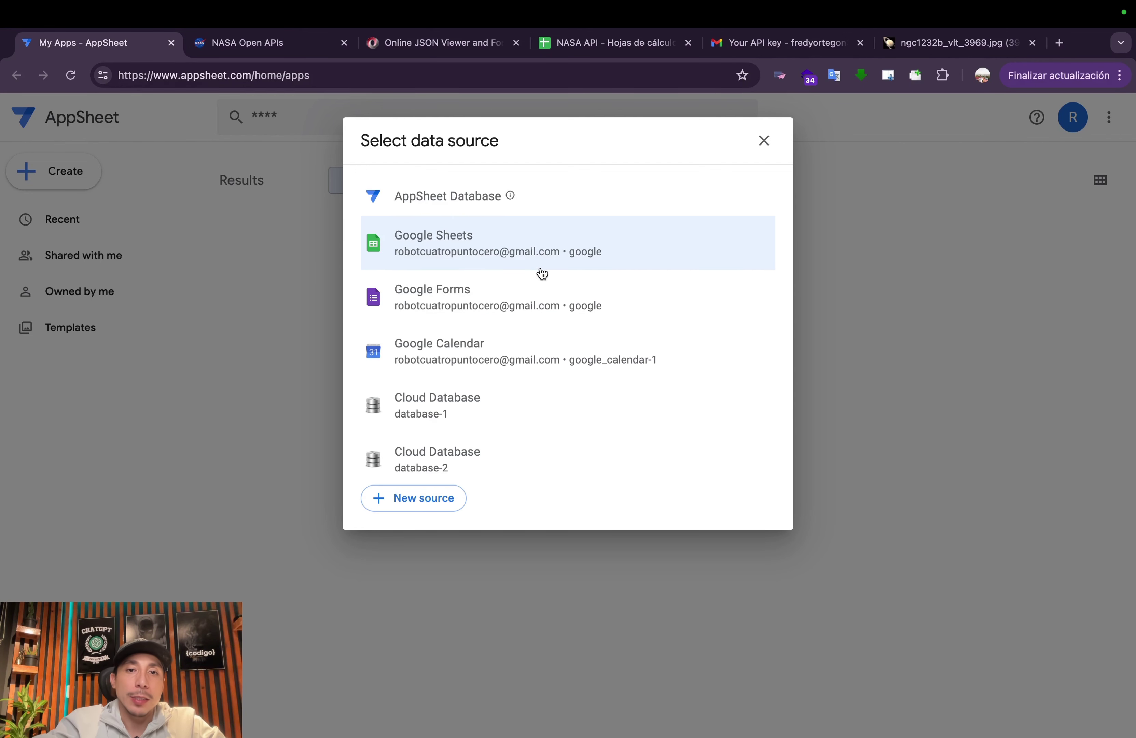
click(500, 253)
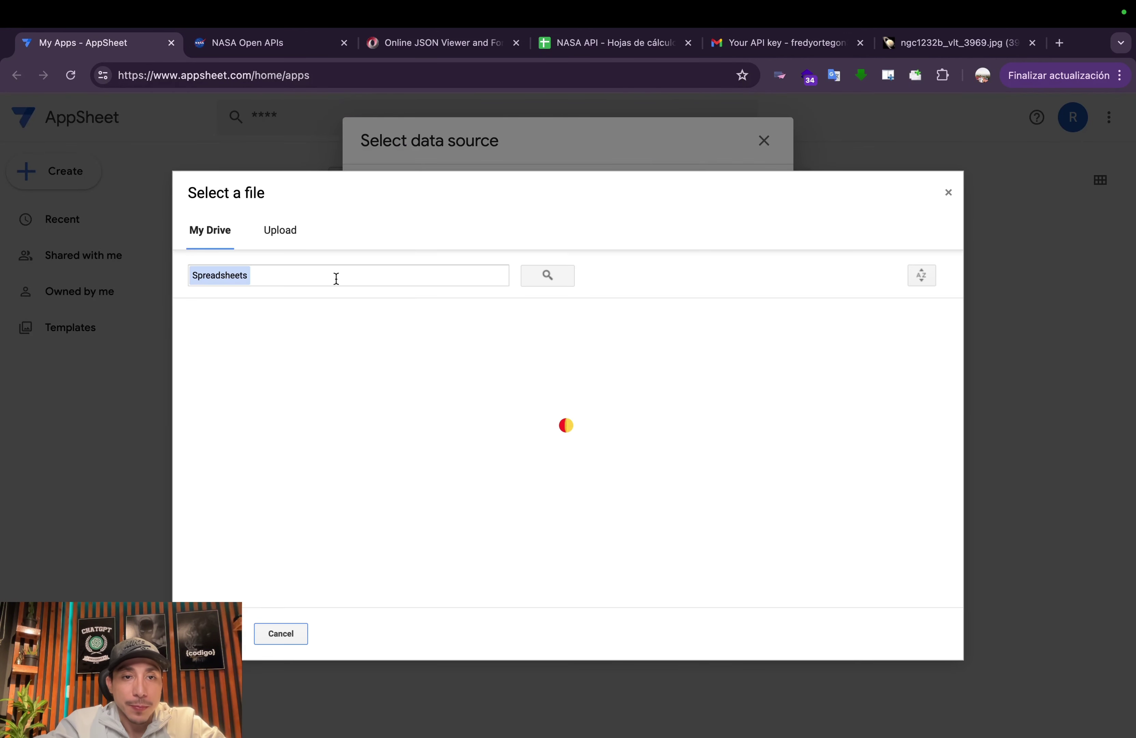
click(336, 278)
text(NASA)
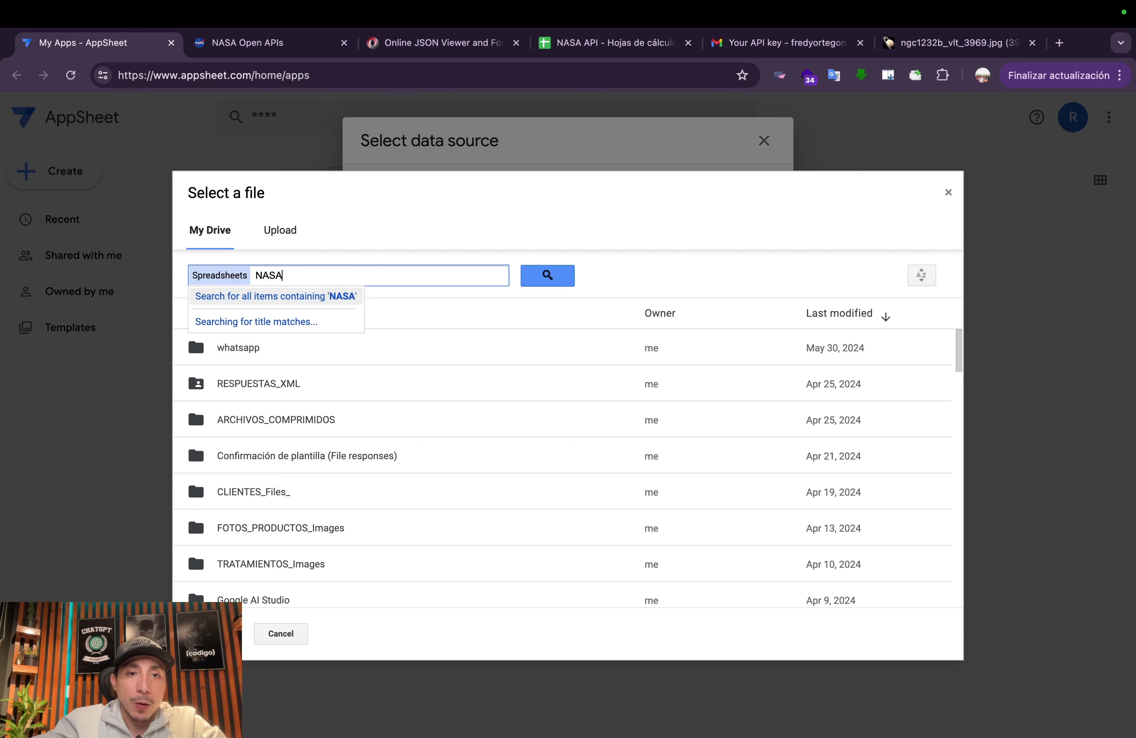
key(Return)
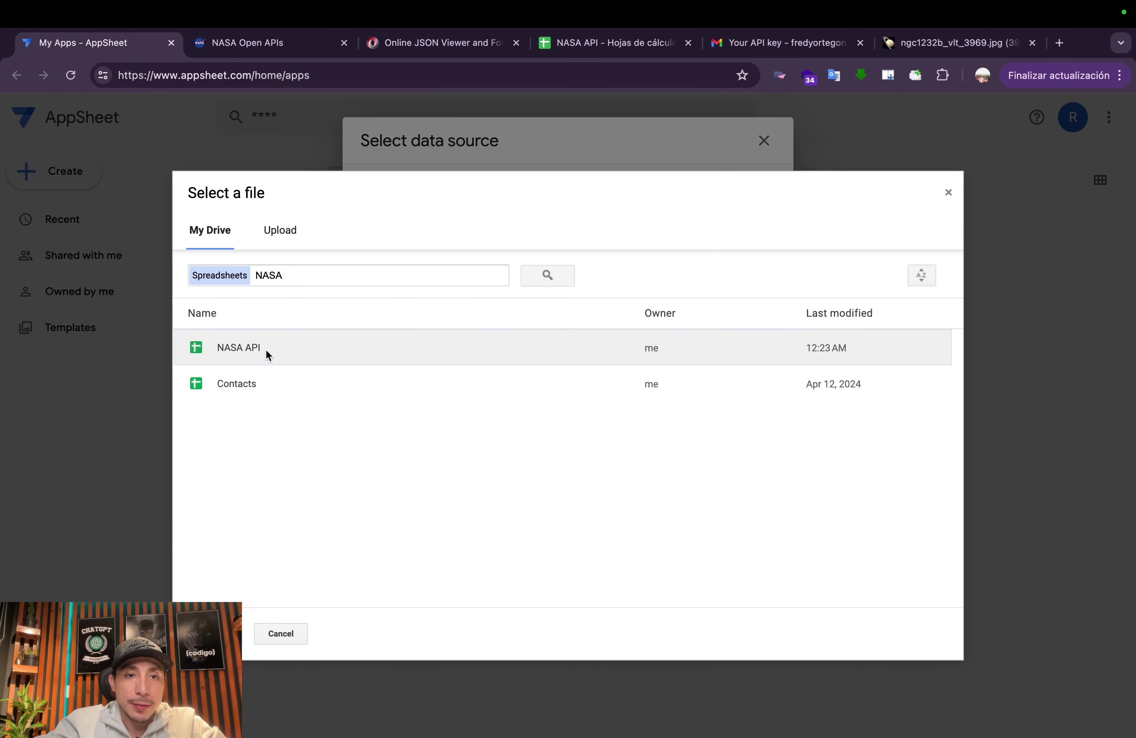
double_click(266, 354)
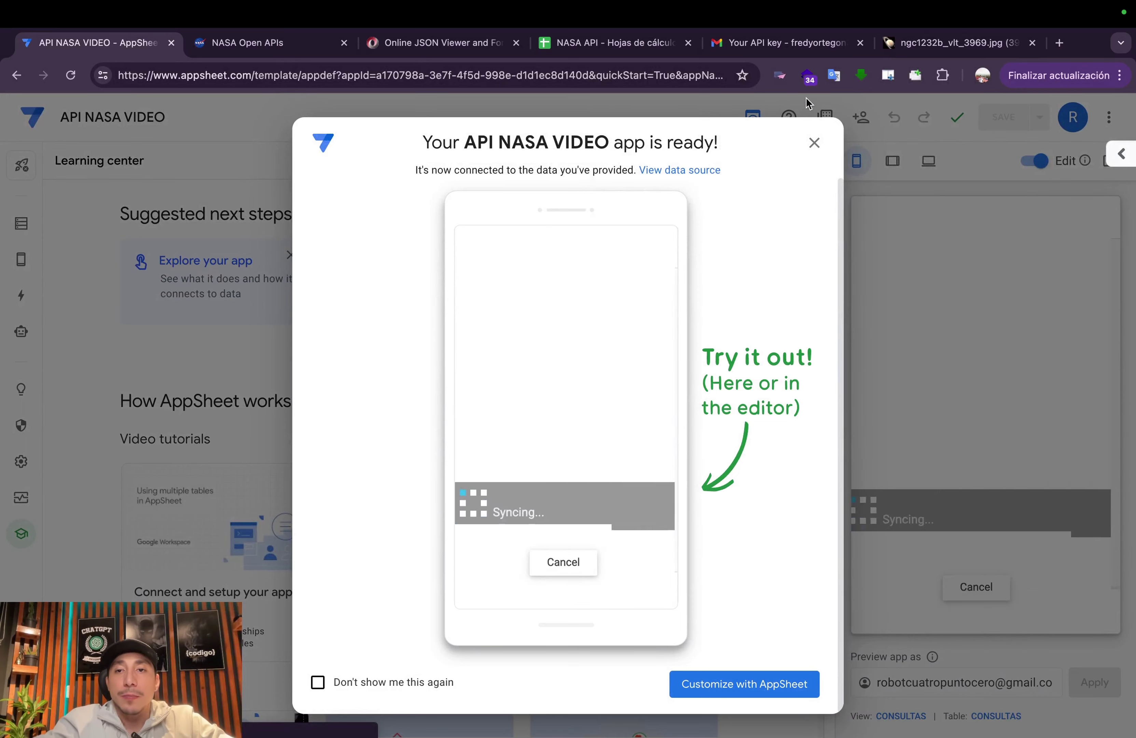
Dismiss the app-ready dialog and set the CONSULTAS column types: FECHA to Date and IMAGEN_DIA to Image
click(814, 142)
click(554, 368)
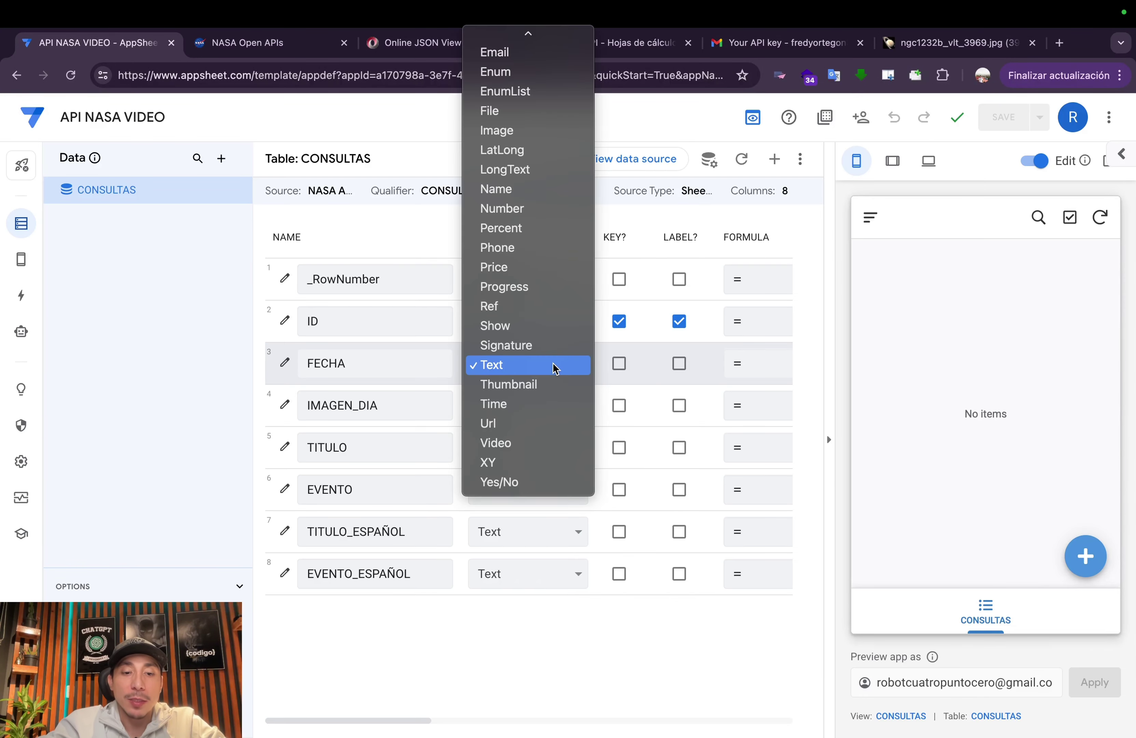
key(d)
key(Return)
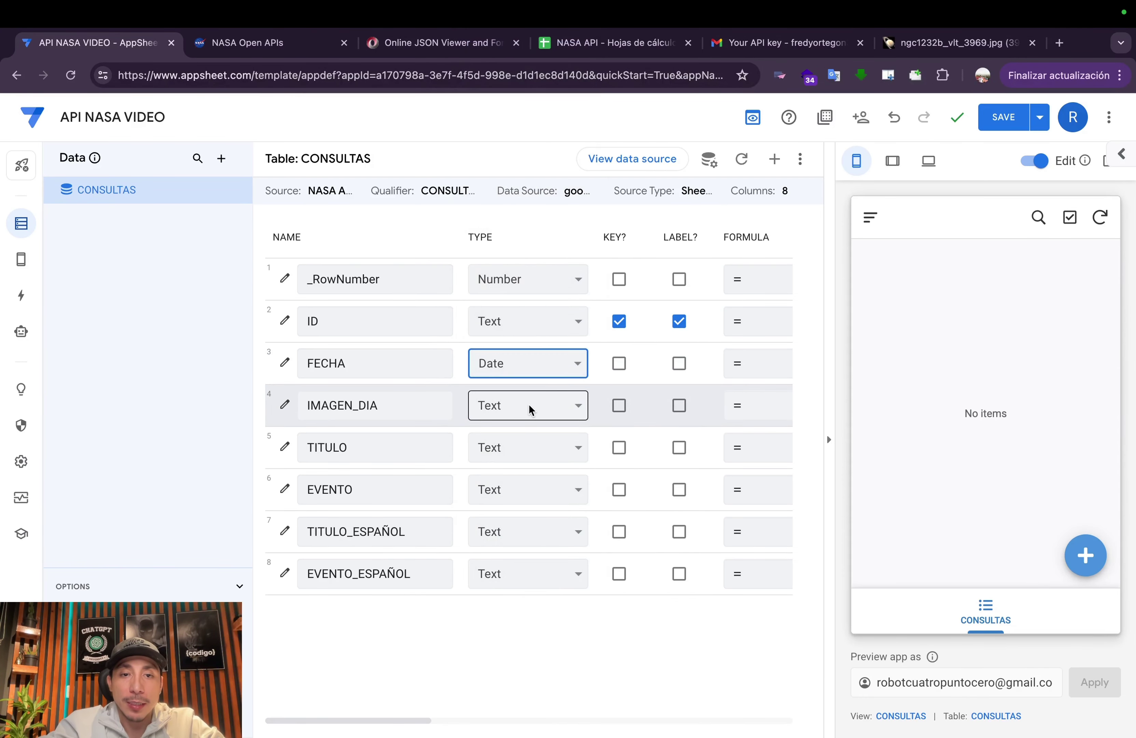
click(528, 405)
key(i)
key(Return)
click(519, 455)
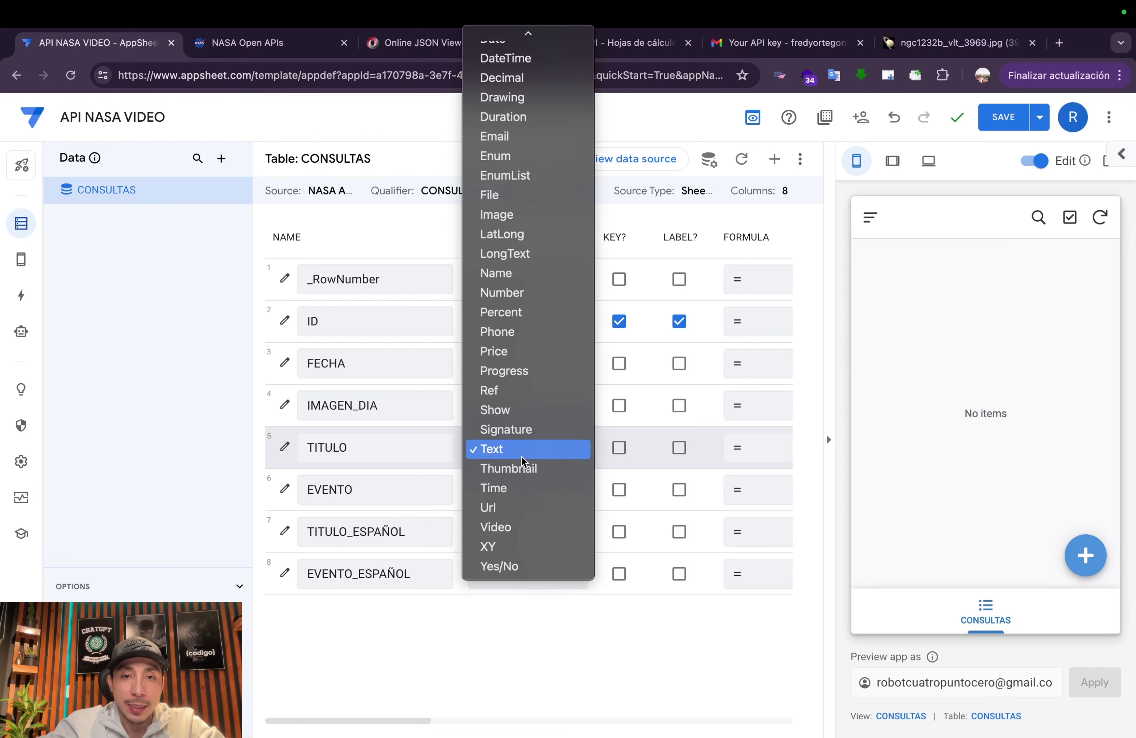
click(466, 443)
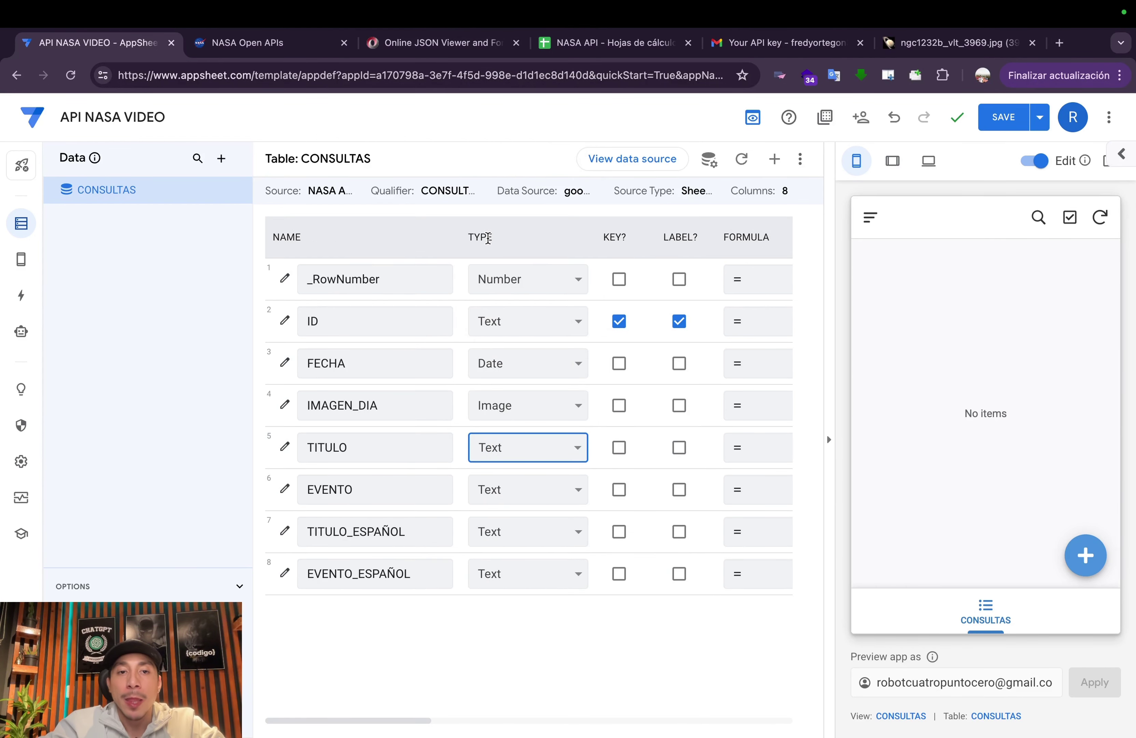
Create a new automation bot without a suggestion and name it CONSULTA NASA
click(21, 261)
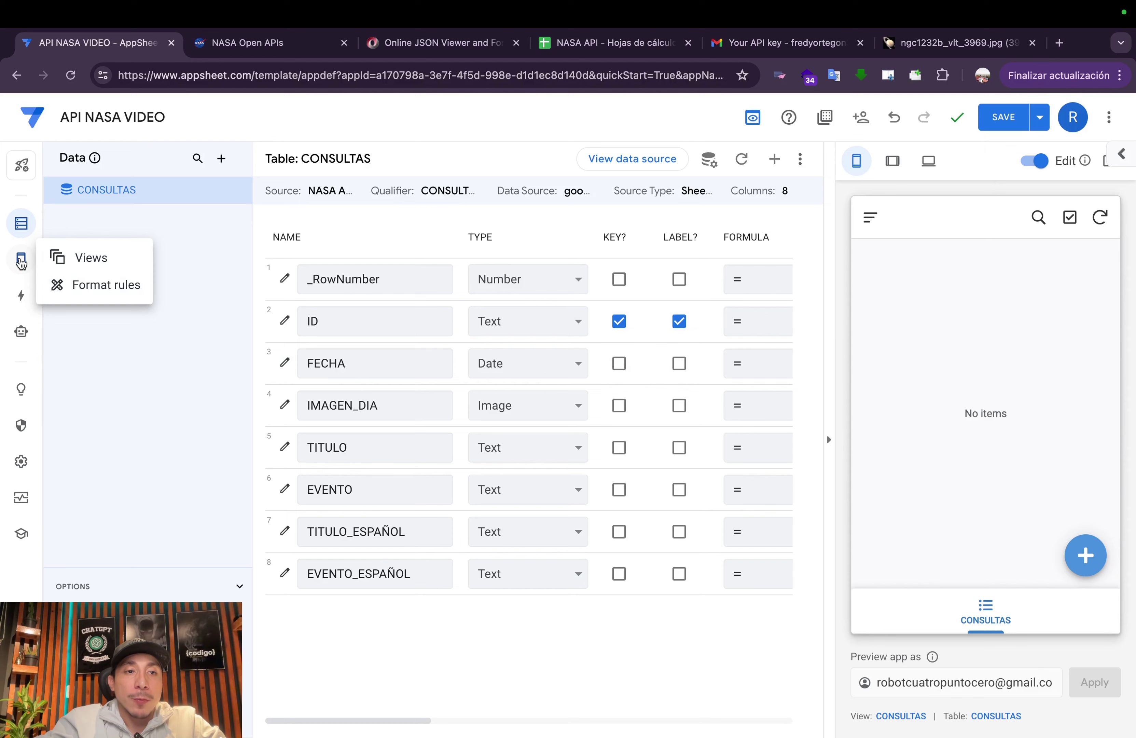
click(21, 331)
click(511, 451)
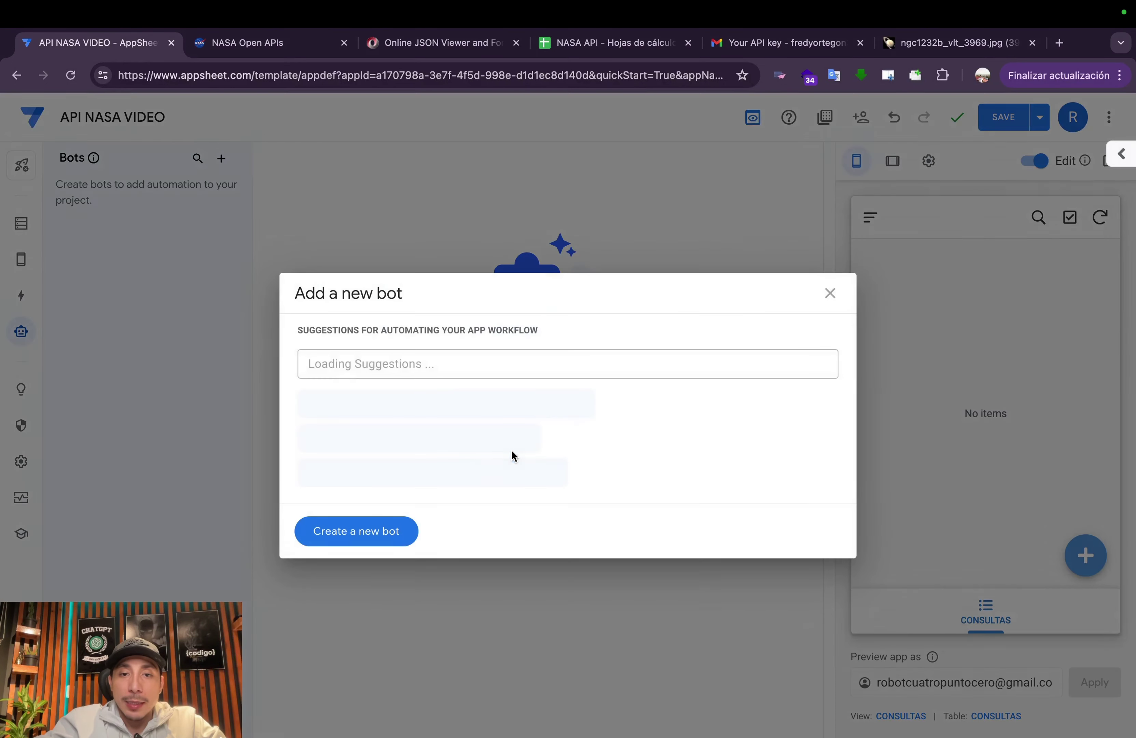
click(414, 532)
double_click(116, 217)
key(BackSpace)
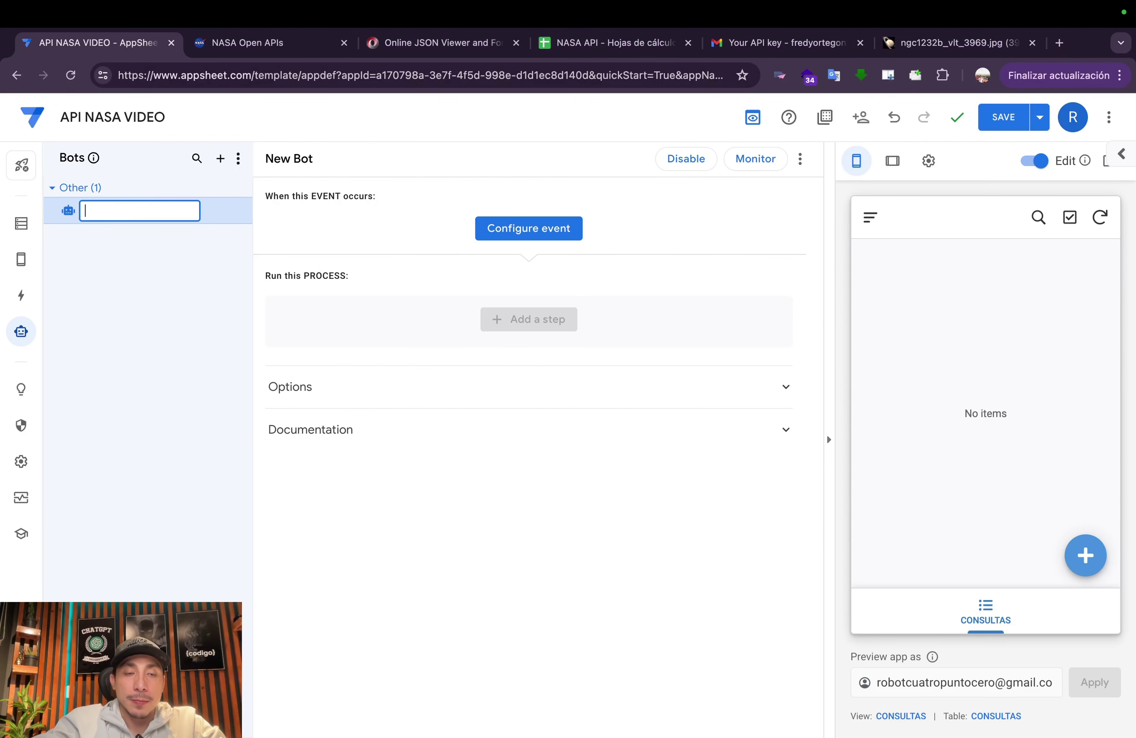
key(Caps_Lock)
text(CO)
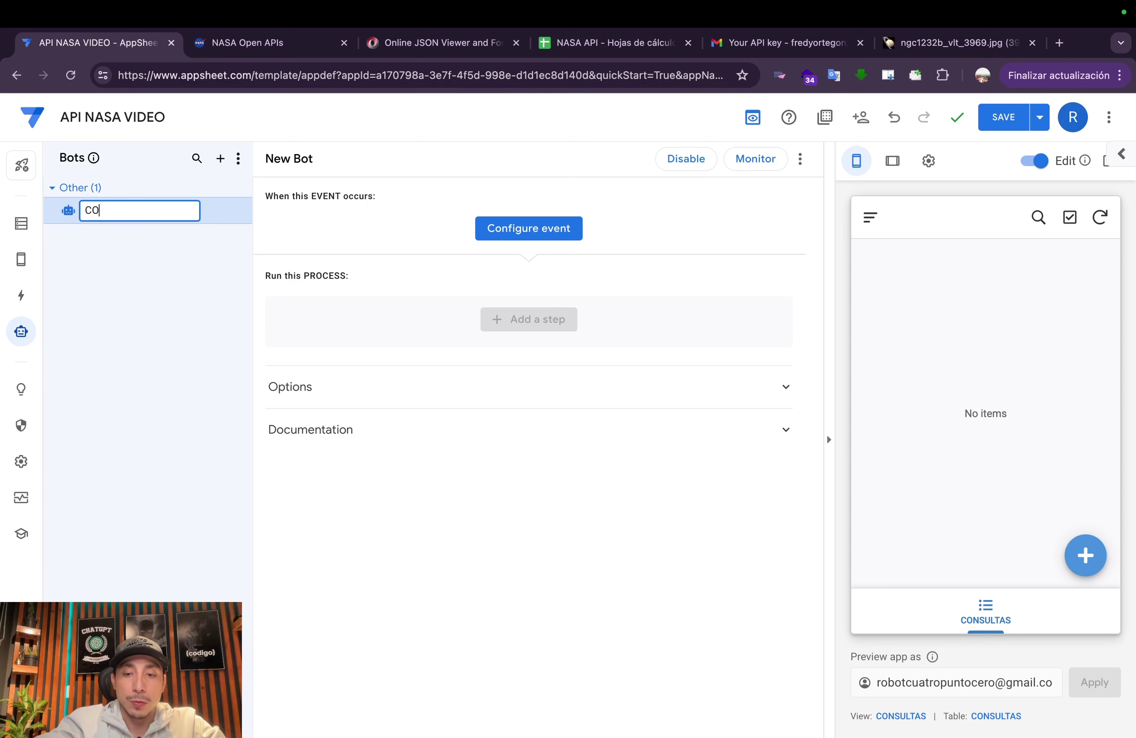
text(NSULTA NASA)
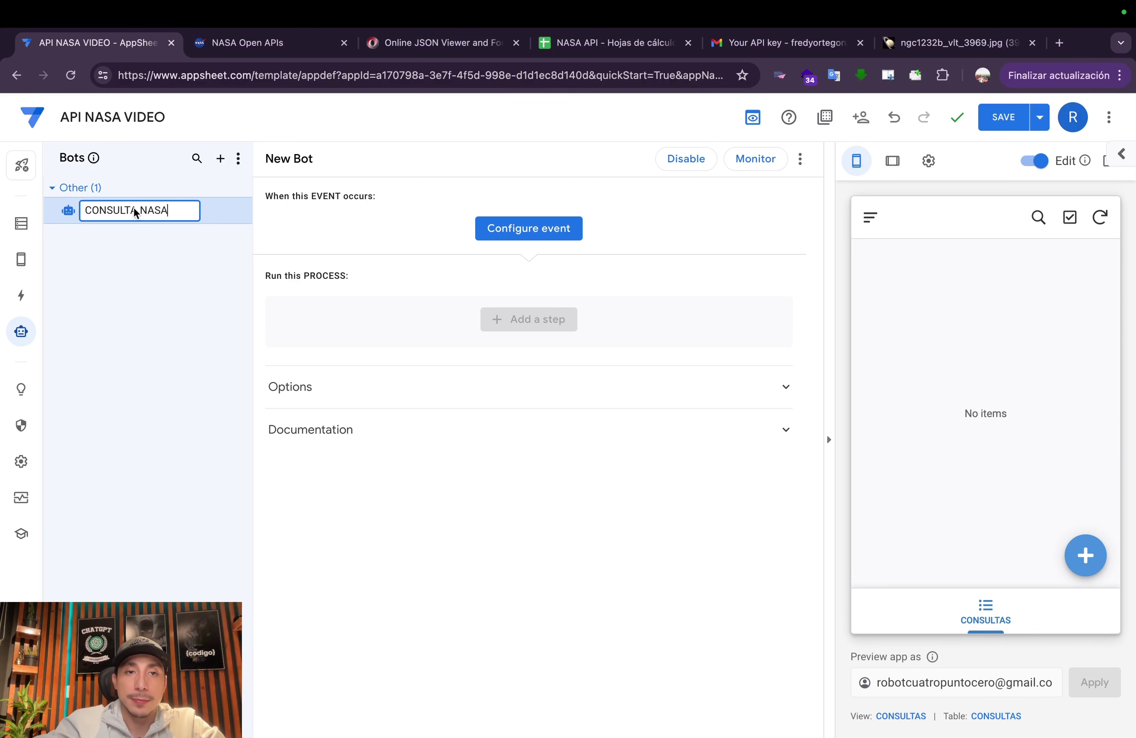
Configure a custom event for the bot on the CONSULTAS table and name it NUEVA CONSULTA
click(522, 228)
click(461, 433)
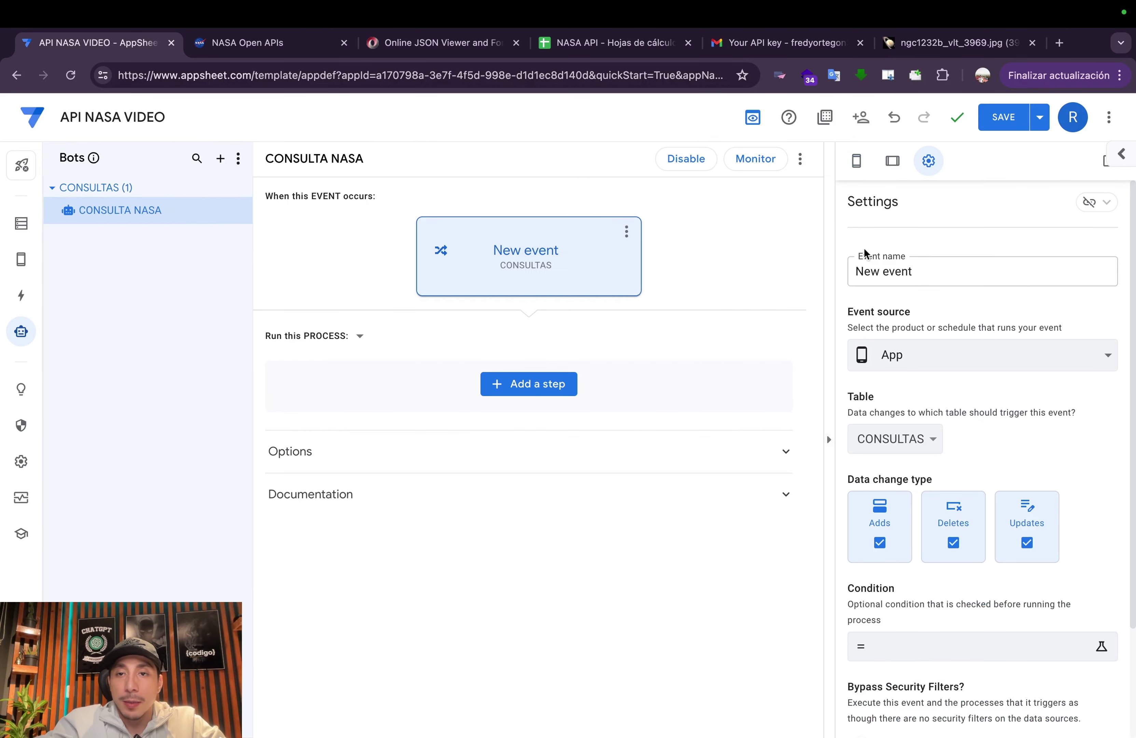
triple_click(901, 276)
key(BackSpace)
text(N)
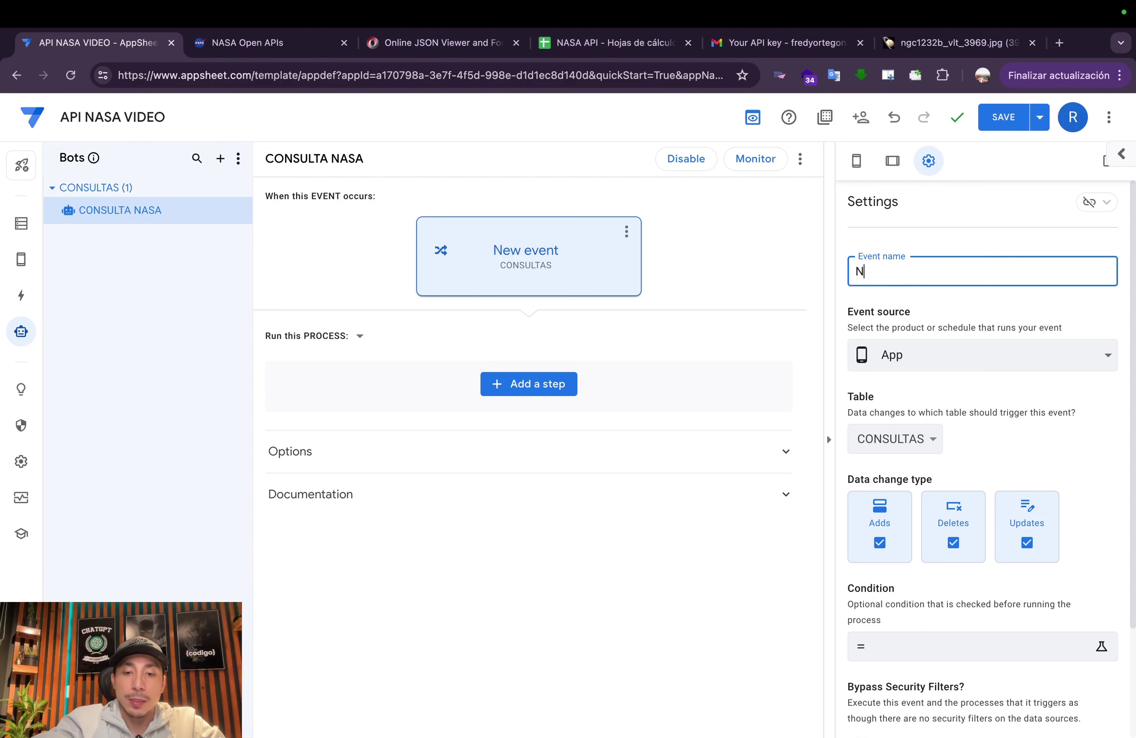
text(UEVA CONSULT)
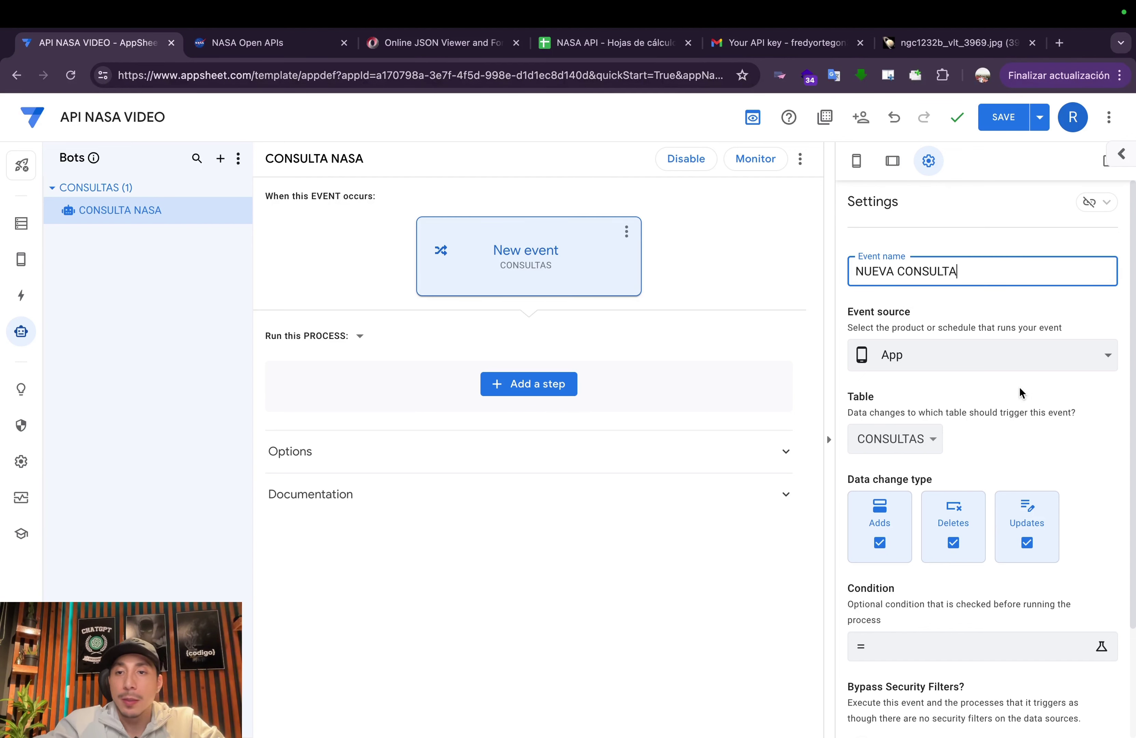
text(A)
Restrict the NUEVA CONSULTA event to Adds by turning off the Deletes and Updates change types
click(969, 525)
click(1016, 534)
scroll(911, 541, down, 1)
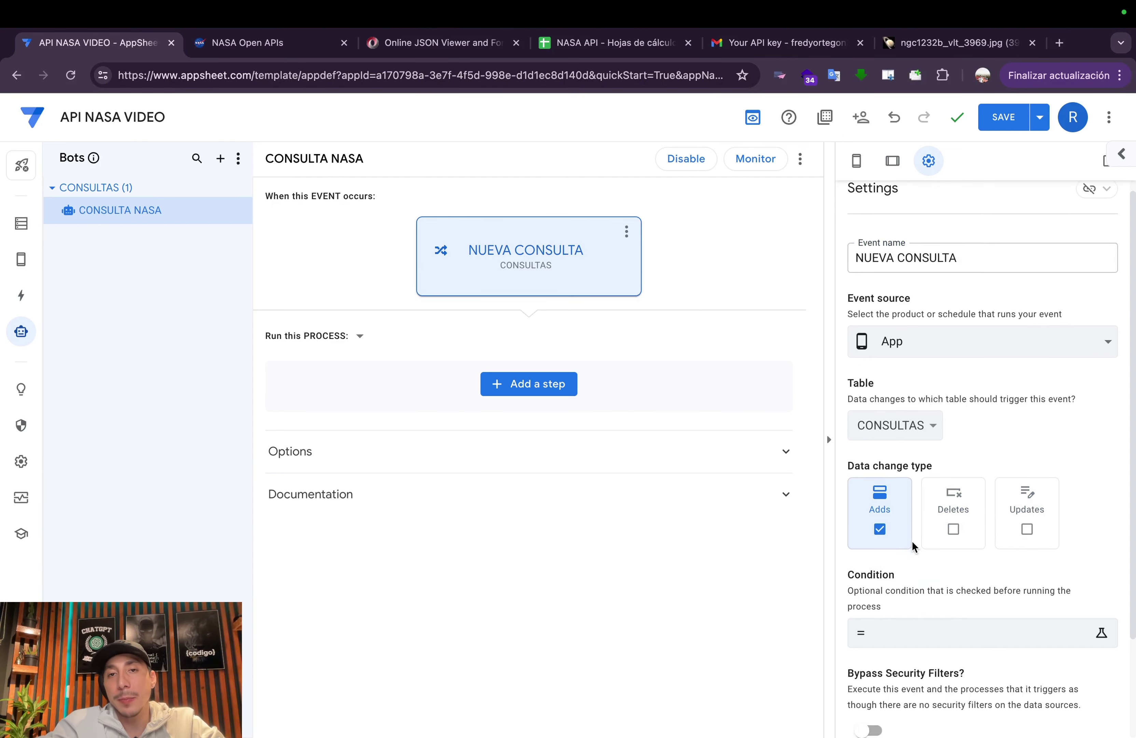
scroll(911, 541, down, 3)
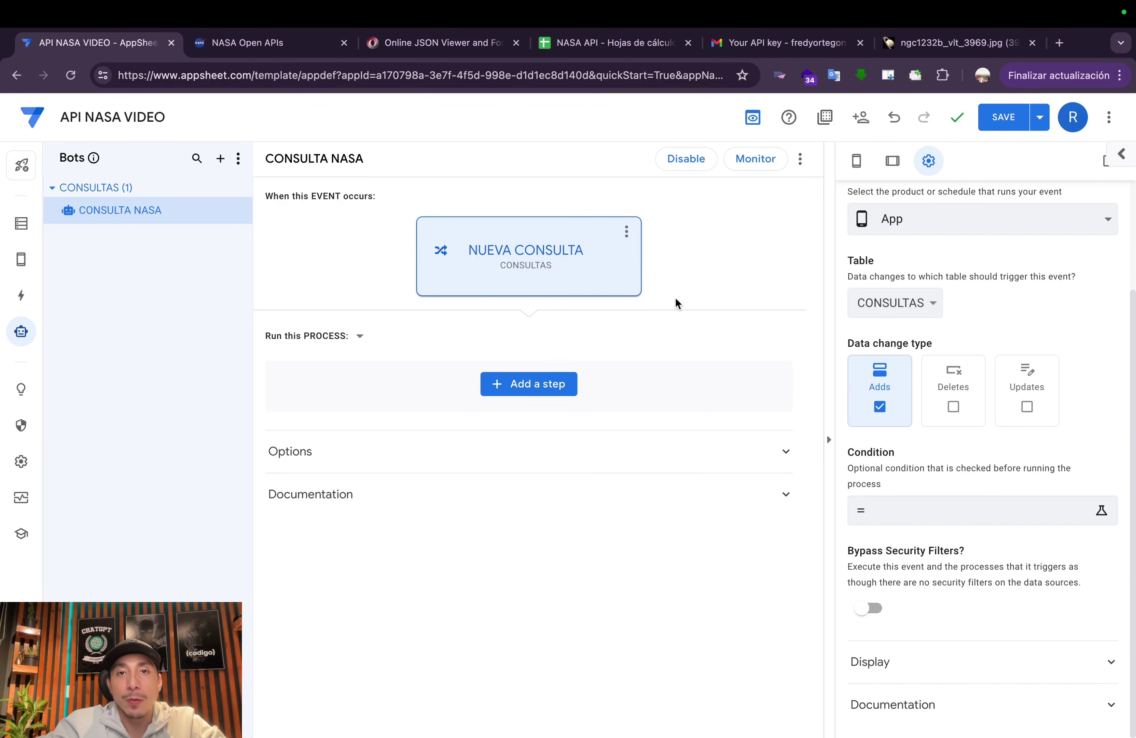
Add a custom task step to the bot's process, make it call a webhook, and name it API
click(533, 376)
click(527, 656)
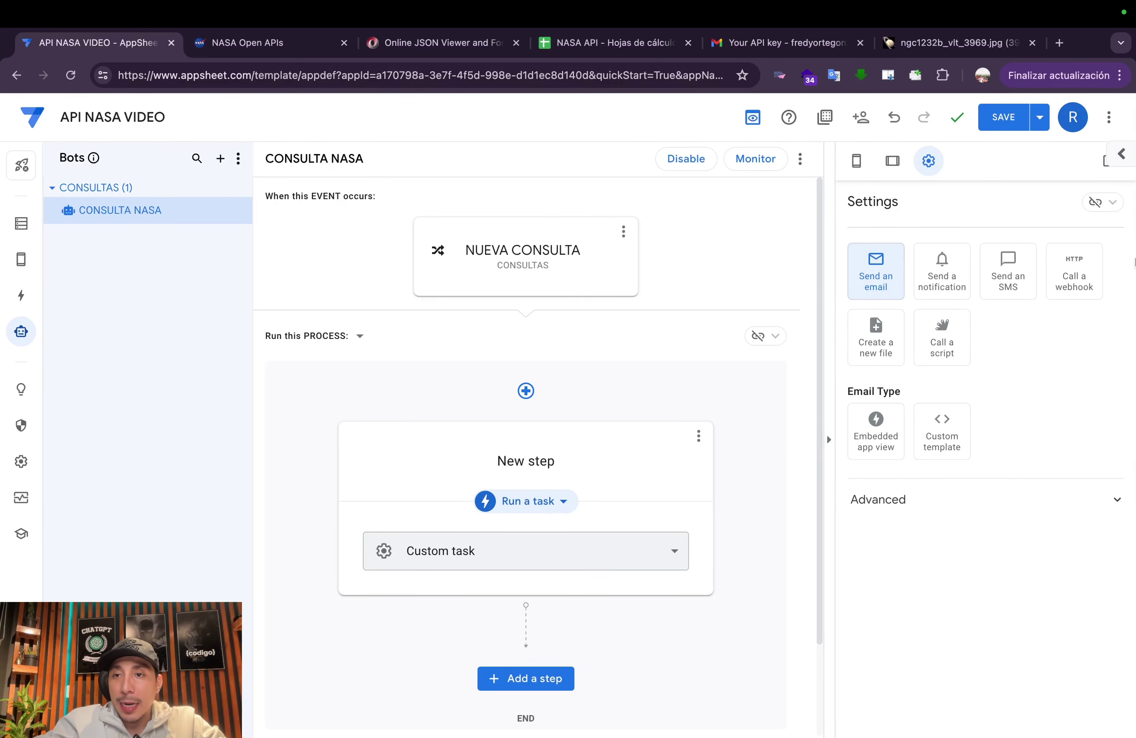
click(1095, 267)
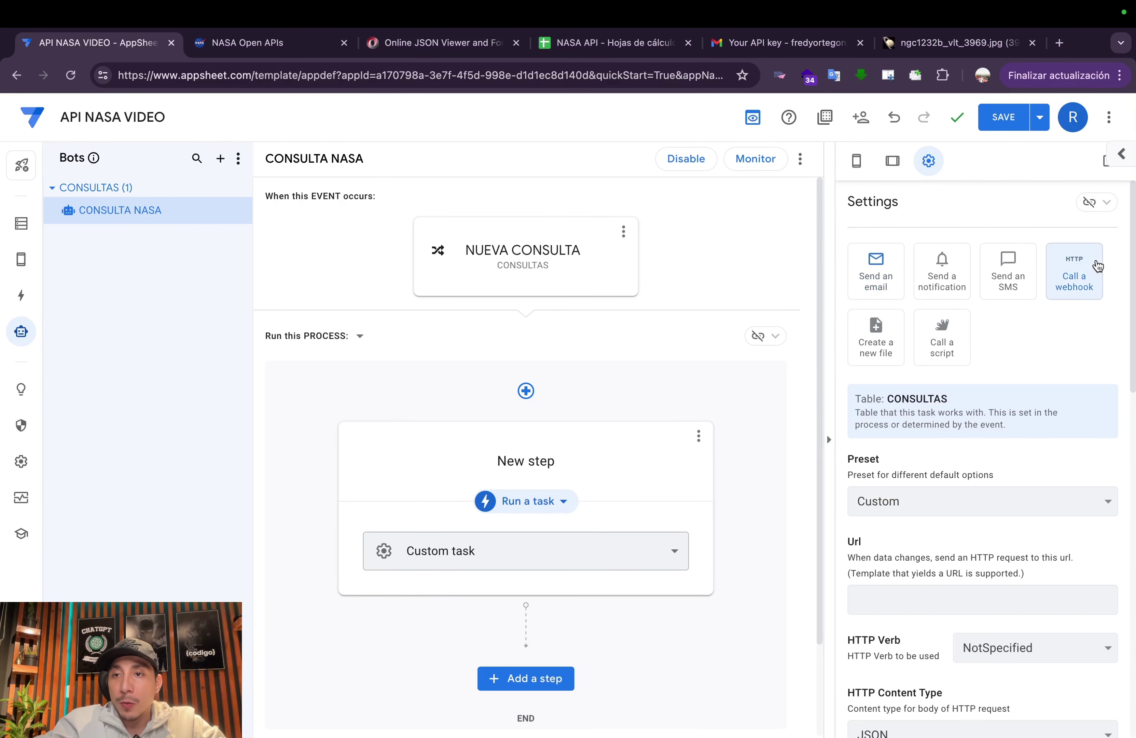
click(565, 462)
key(BackSpace)
key(Caps_Lock)
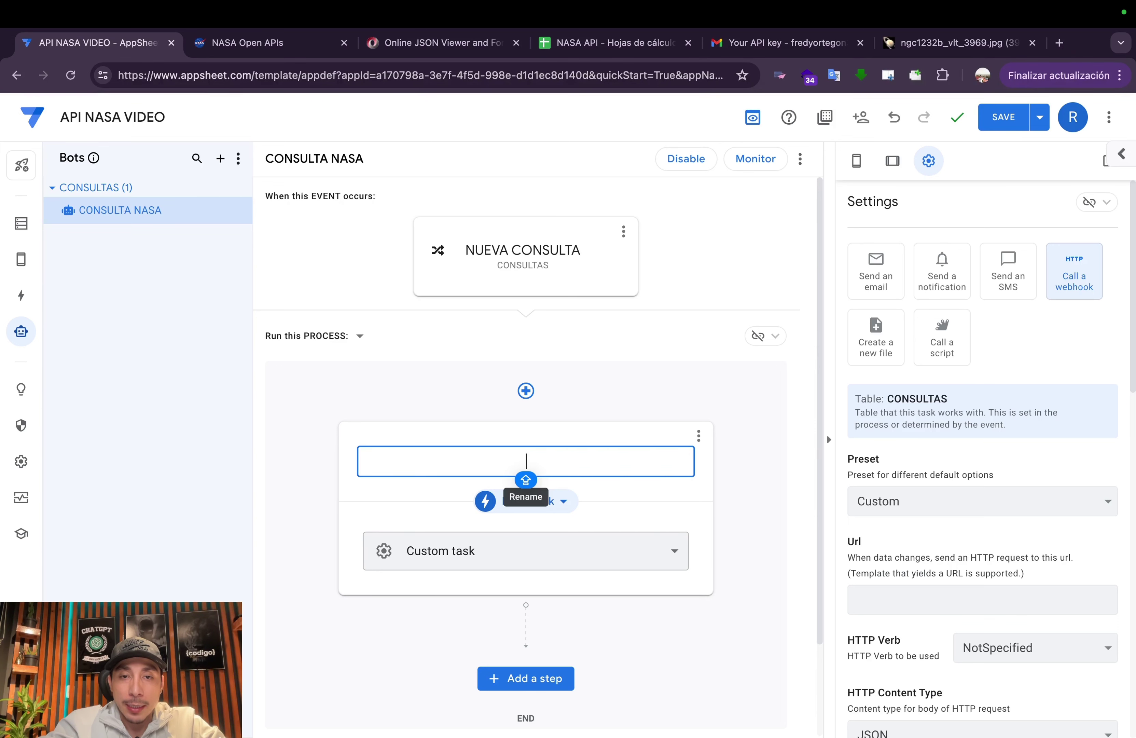
text(API)
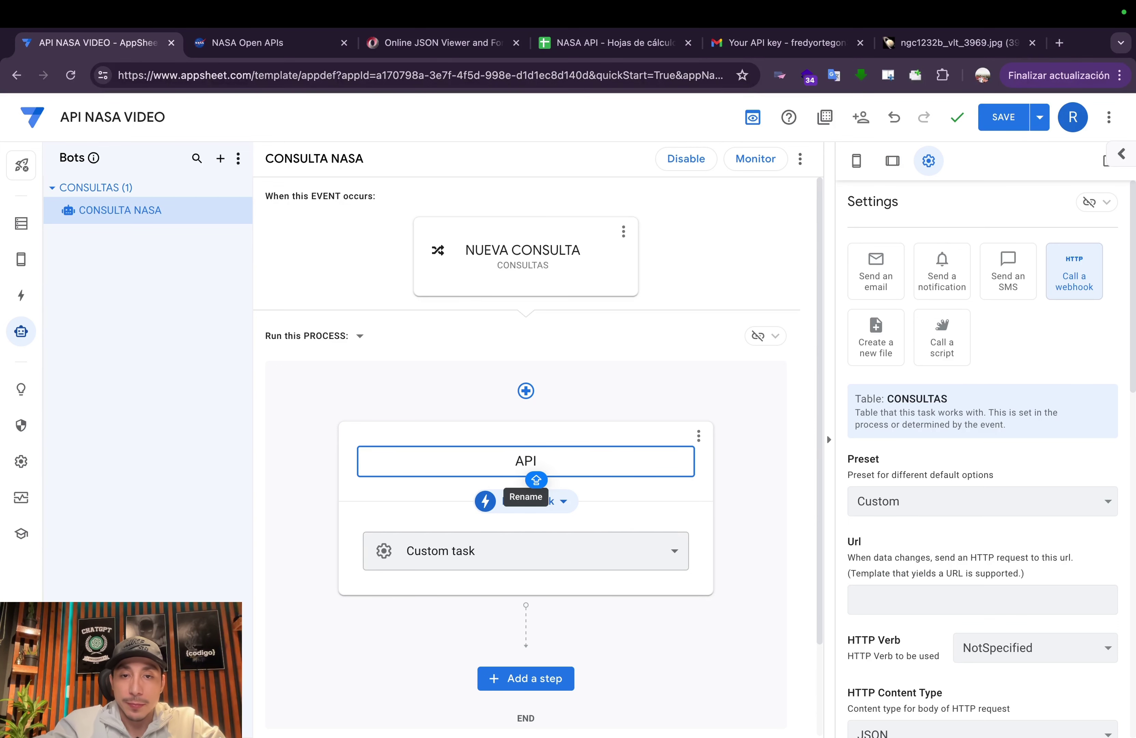
key(Return)
scroll(991, 457, down, 2)
click(953, 501)
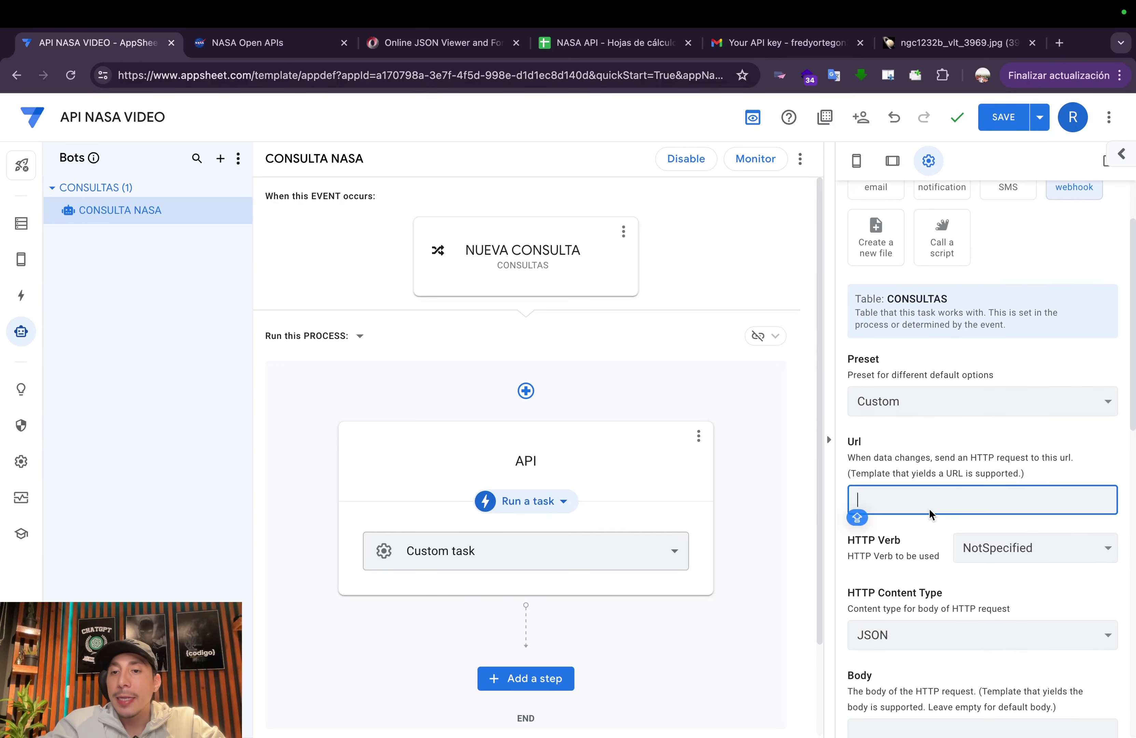
click(244, 42)
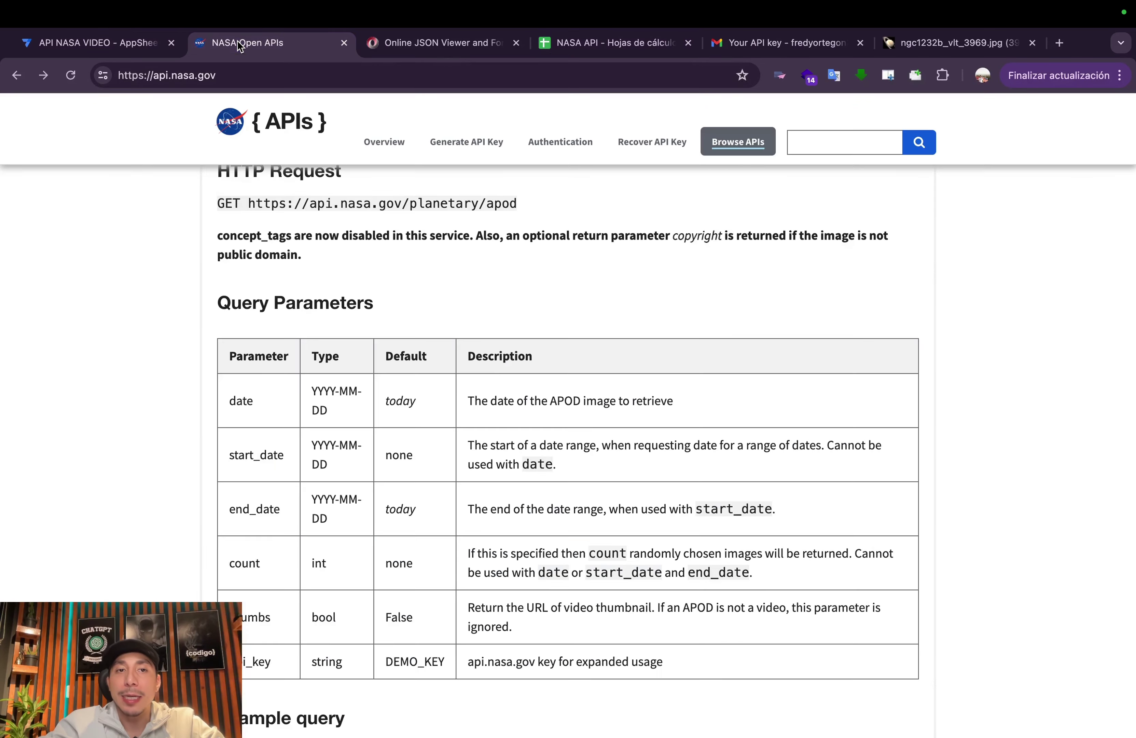
scroll(403, 295, up, 1)
scroll(402, 295, up, 2)
drag(532, 336, 201, 334)
key(super+c)
scroll(482, 431, down, 1)
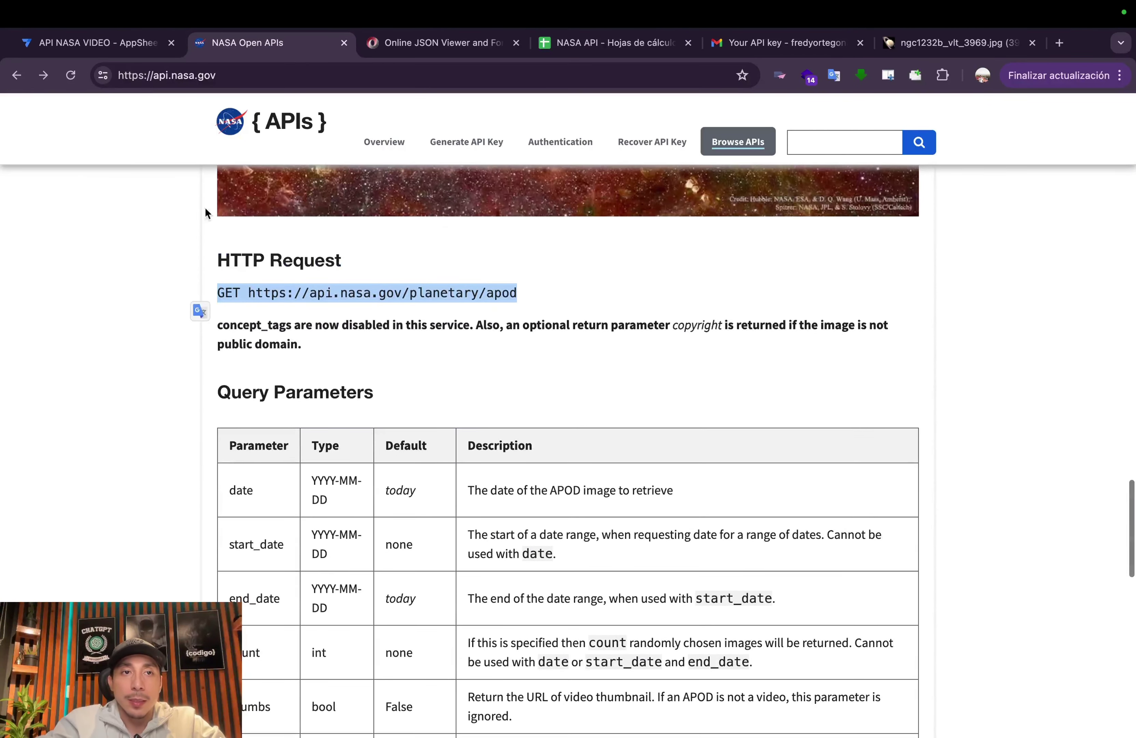
click(146, 54)
key(super+v)
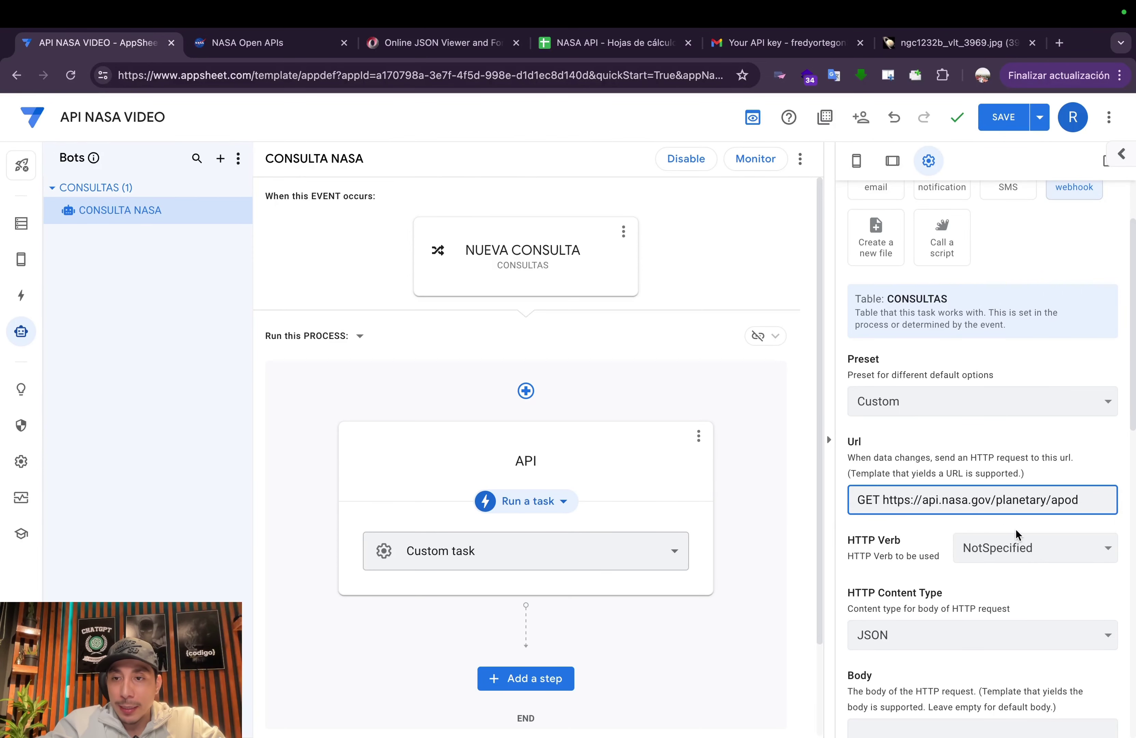
Append ? and the api_key parameter copied from NASA's APOD example query to the webhook's Url
key(Caps_Lock)
text(?)
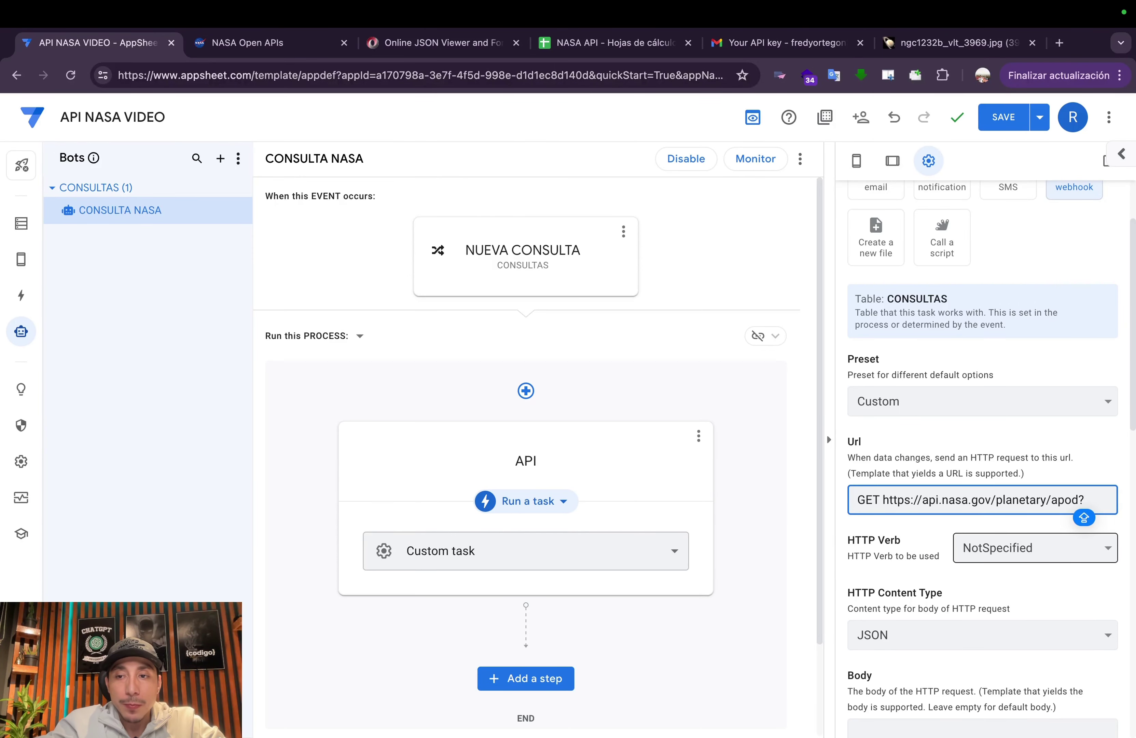
click(247, 42)
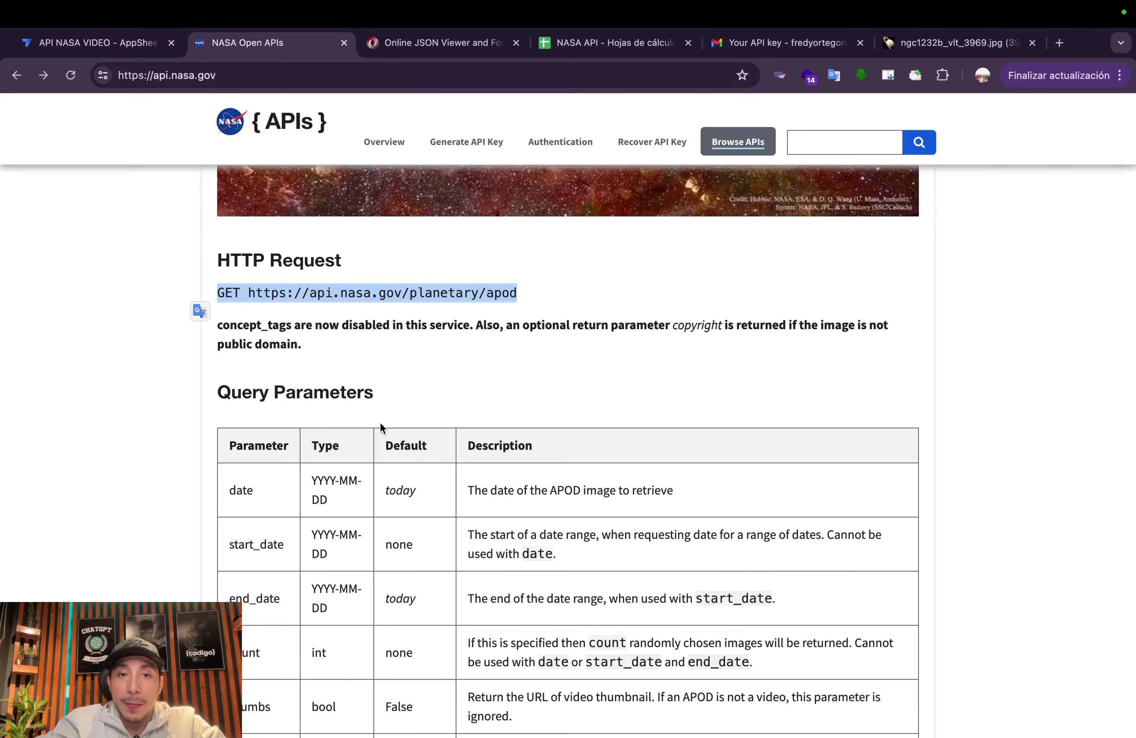
scroll(484, 342, down, 8)
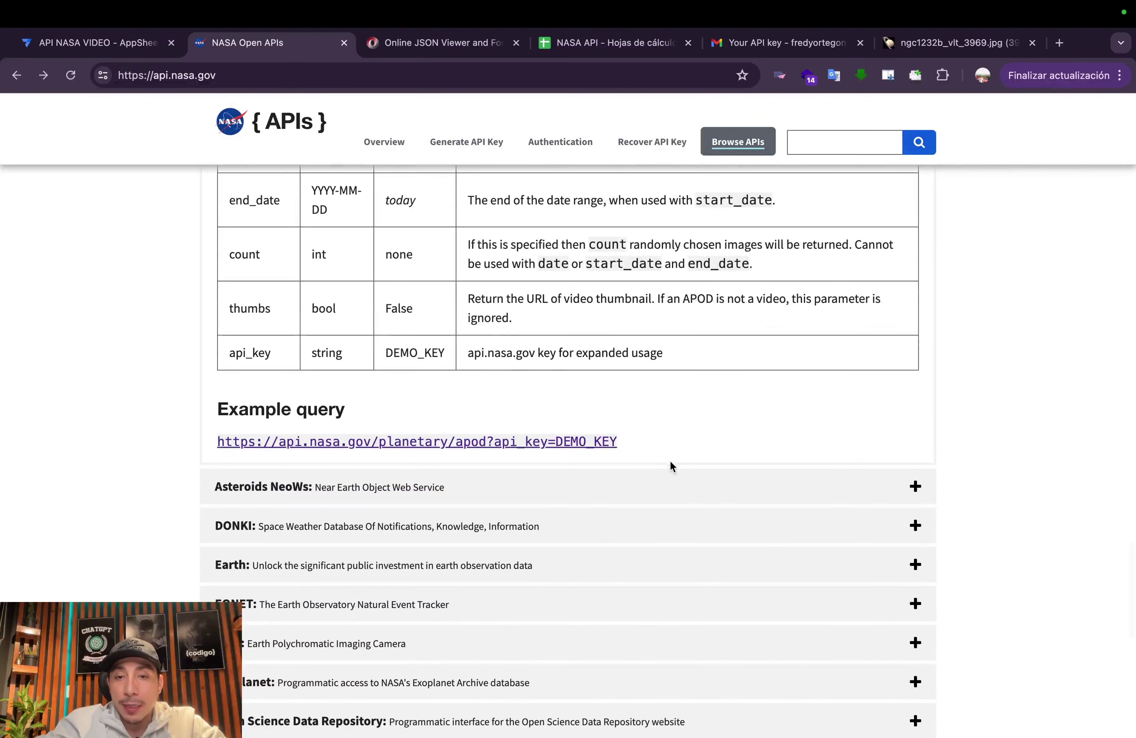
drag(633, 441, 491, 441)
key(super+c)
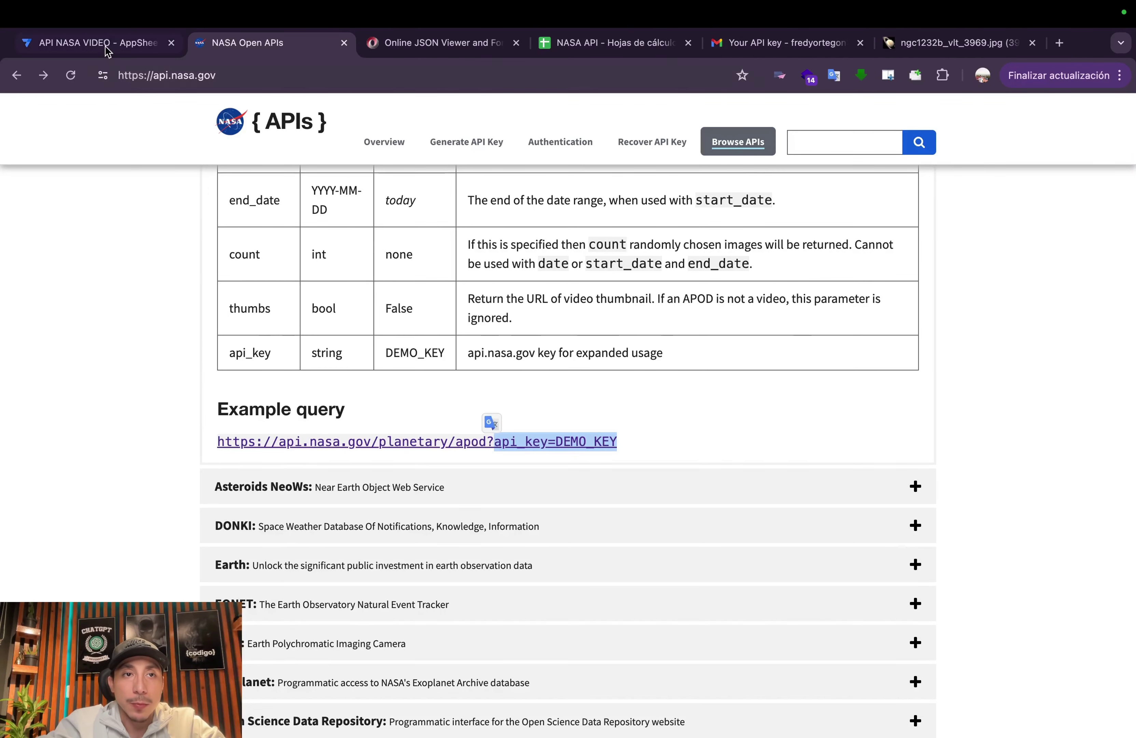
click(95, 43)
key(super+v)
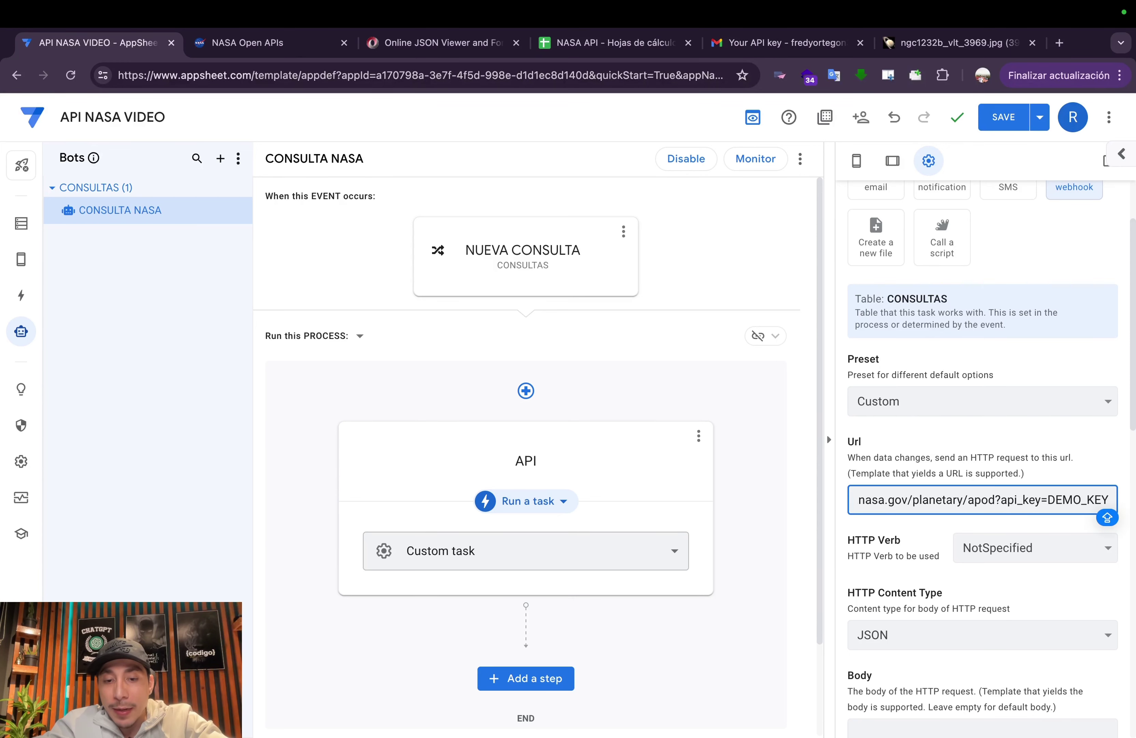
Append the parameter &date=<<[FECHA]>> to the webhook's Url
text(&)
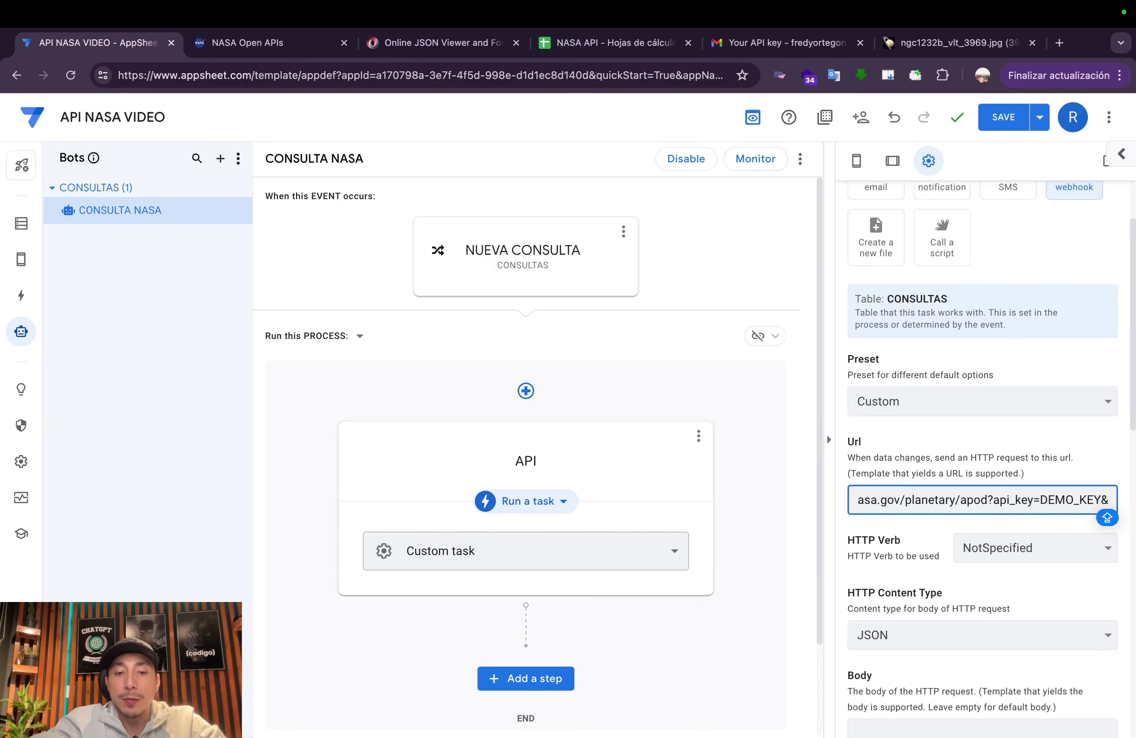
text(date)
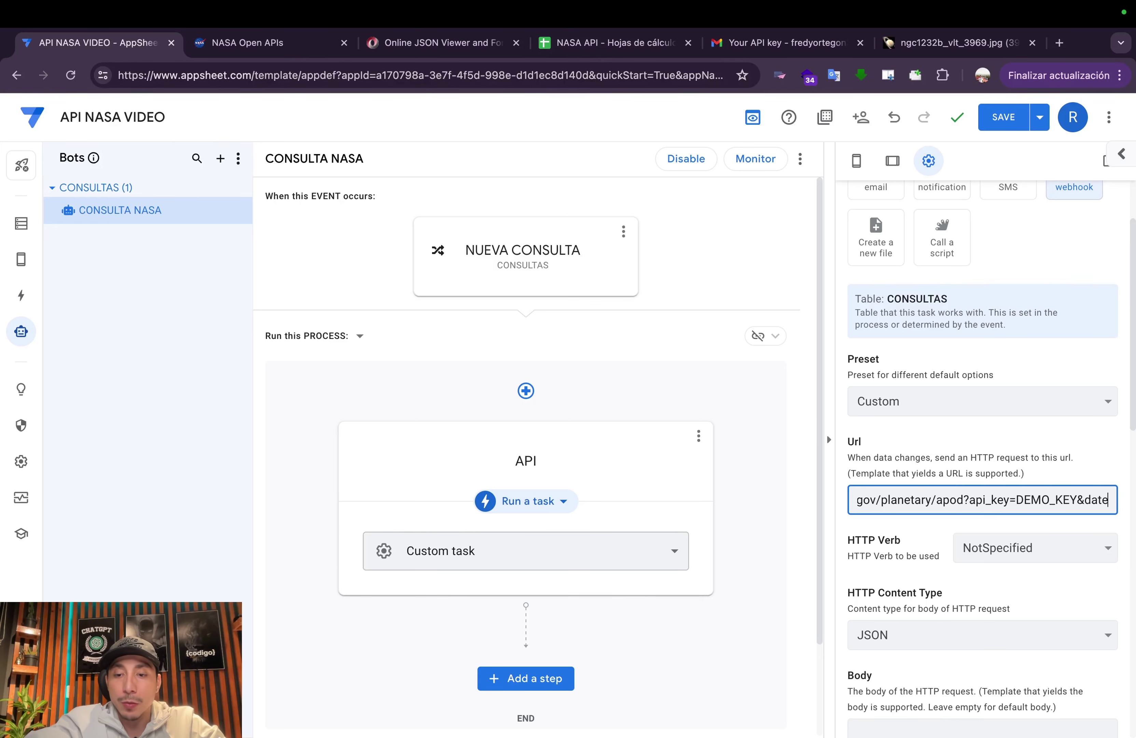
text(=)
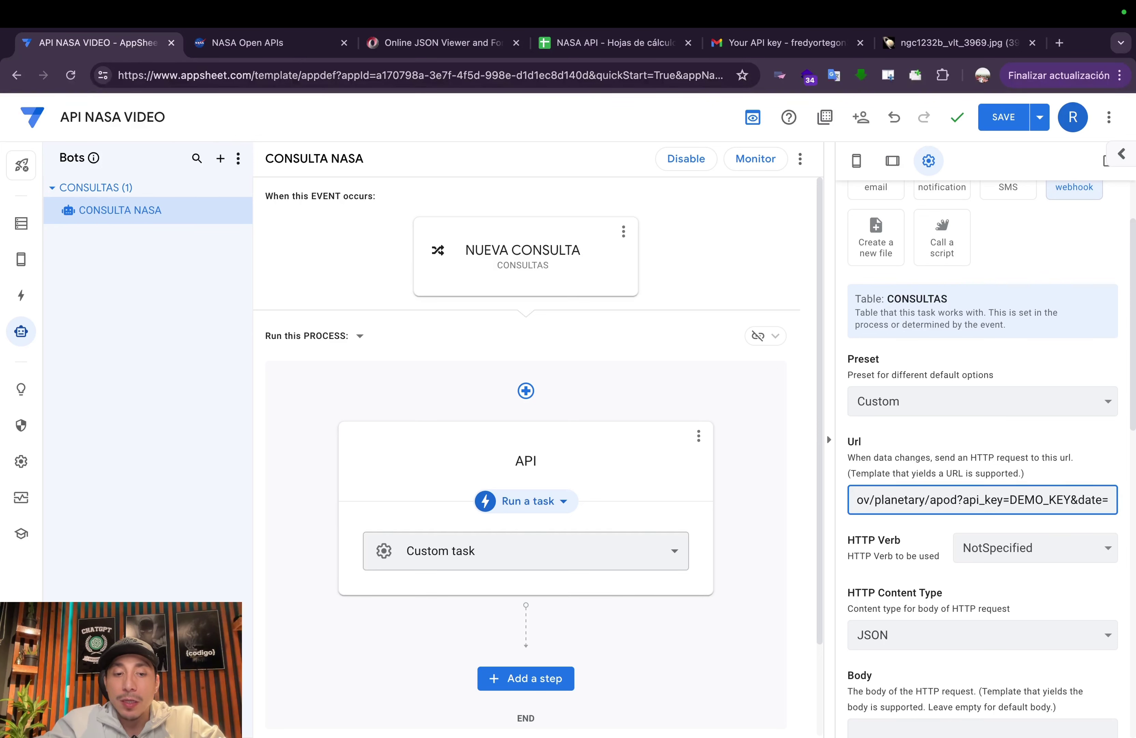
text(<<>>)
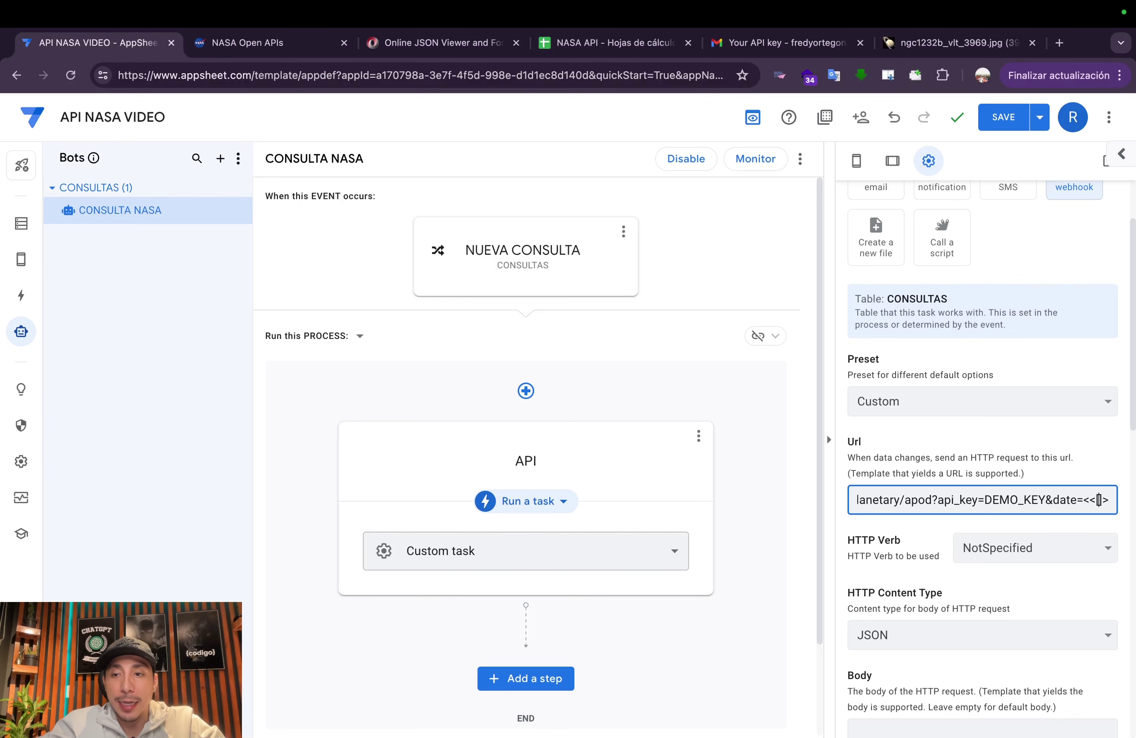
text(FECHA)
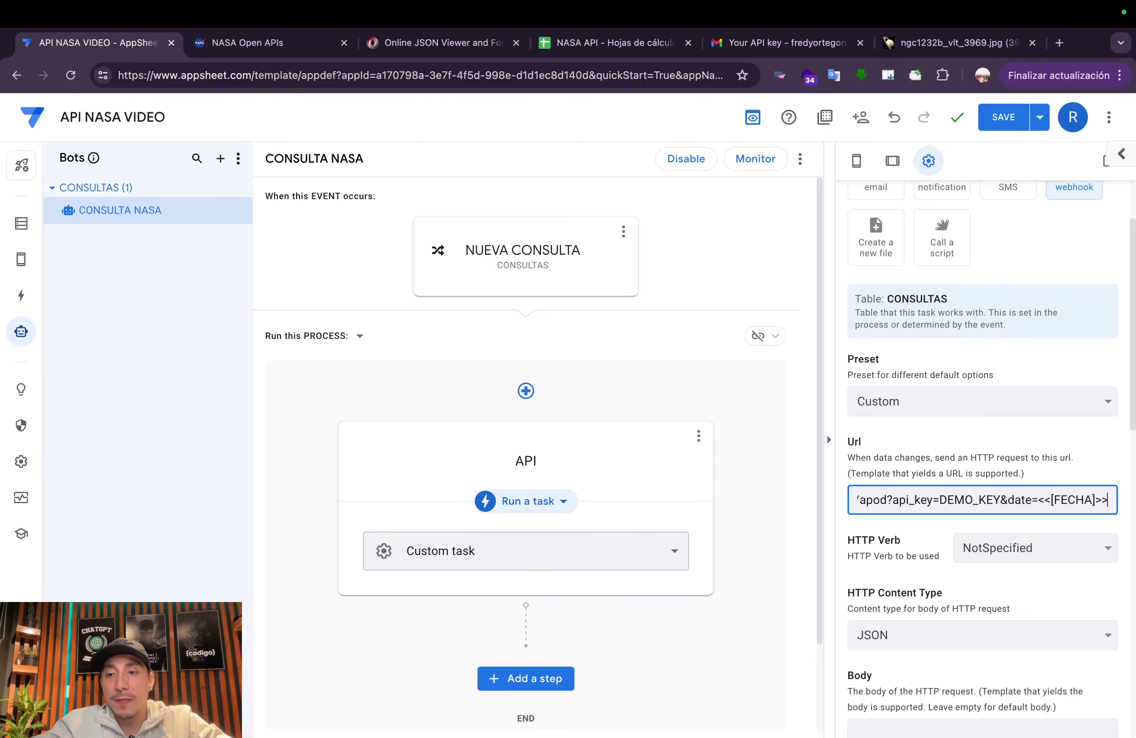
key(Caps_Lock)
drag(1041, 499, 1096, 499)
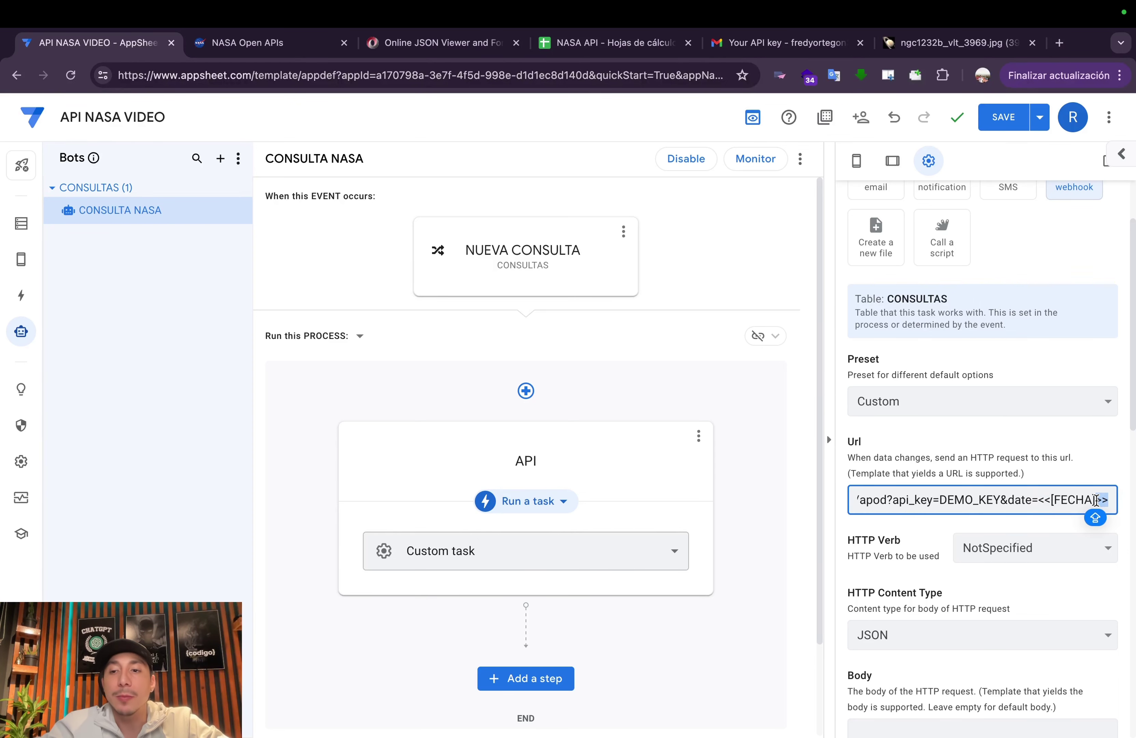
click(1052, 500)
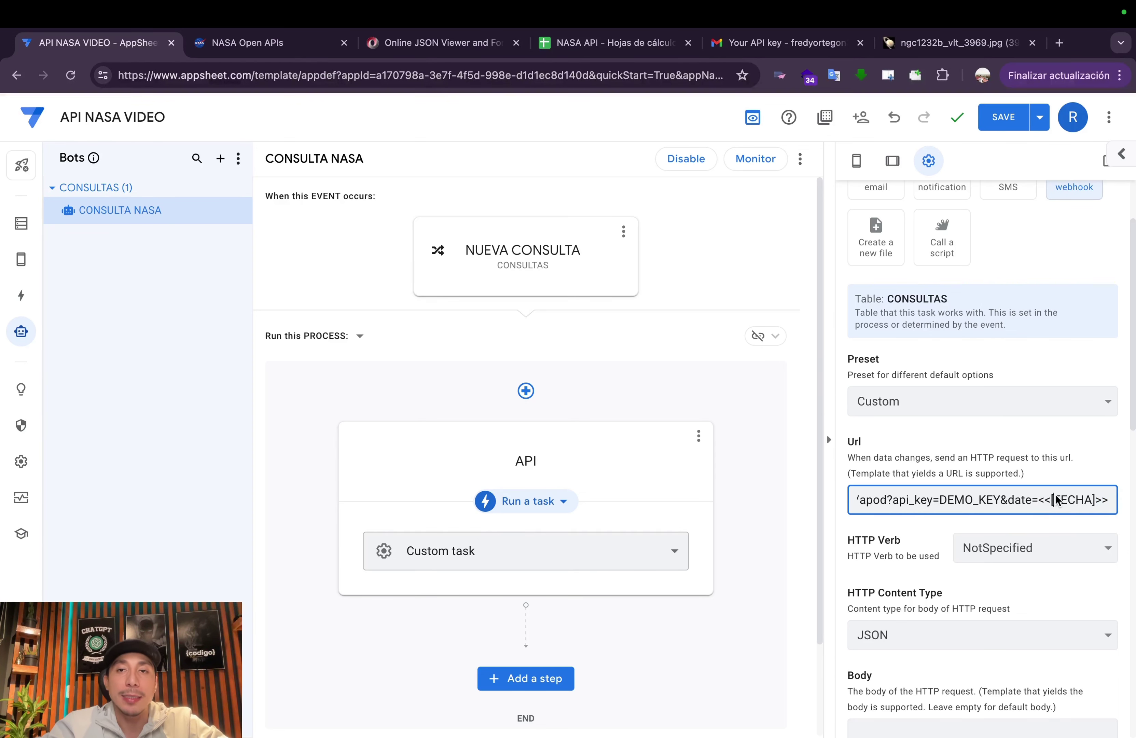
click(1036, 500)
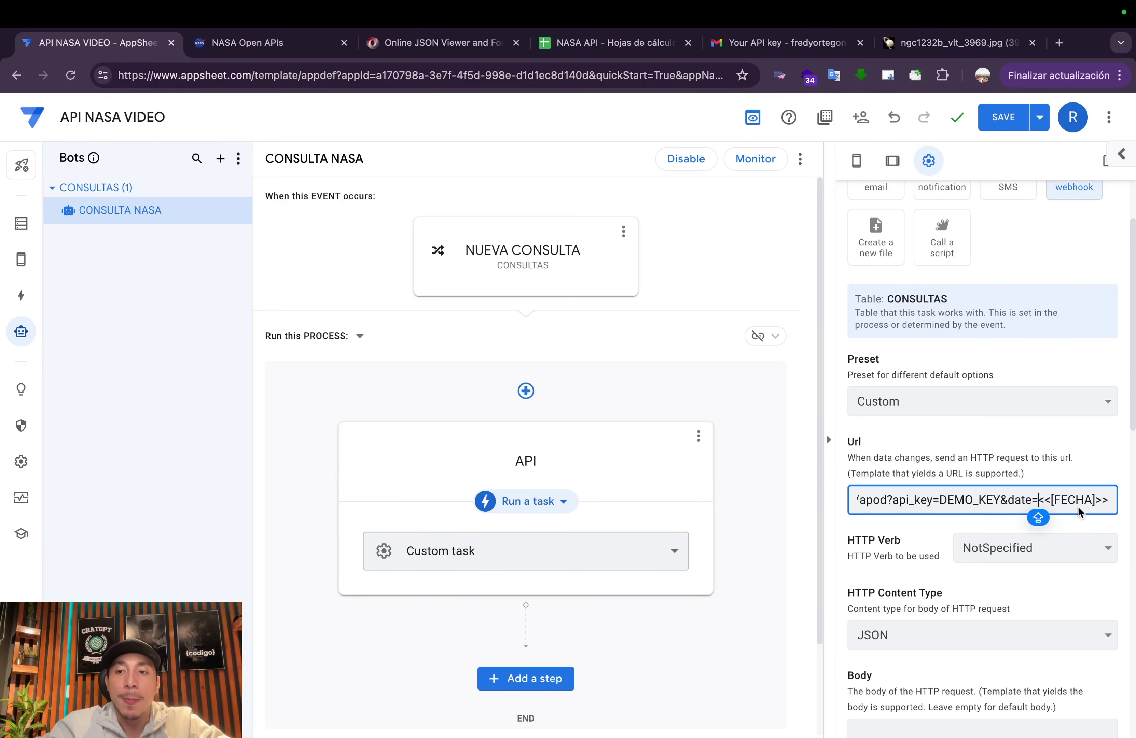
click(1096, 501)
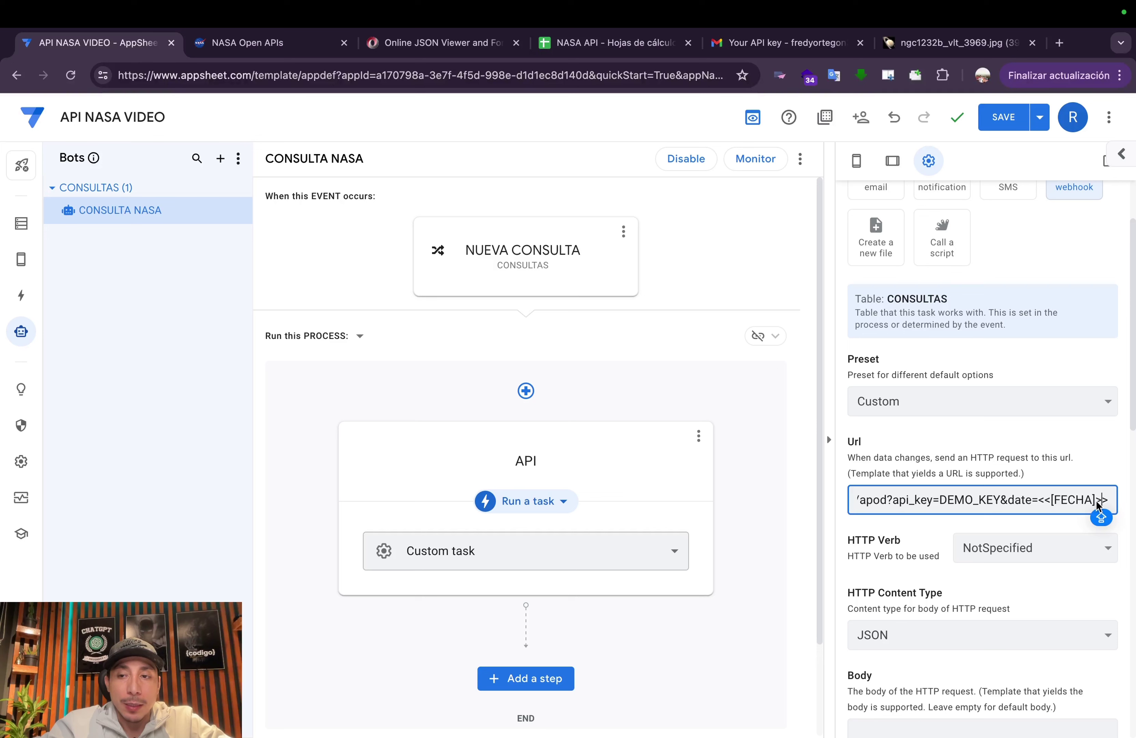
click(1038, 502)
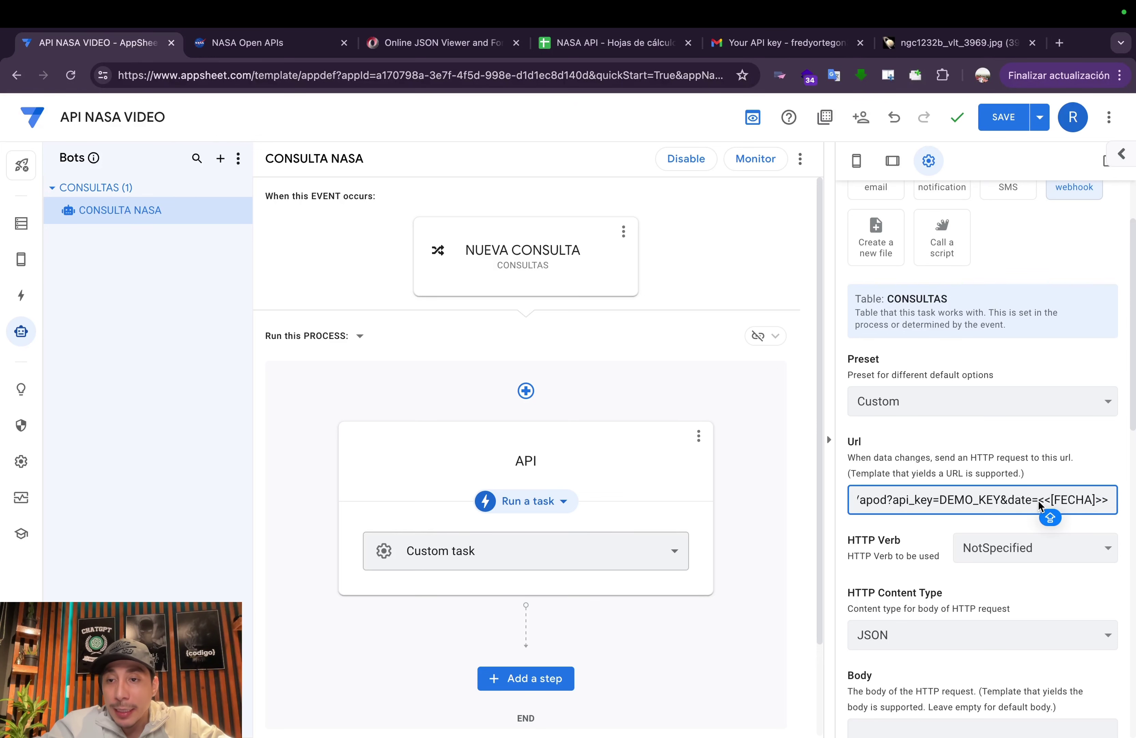
click(1039, 505)
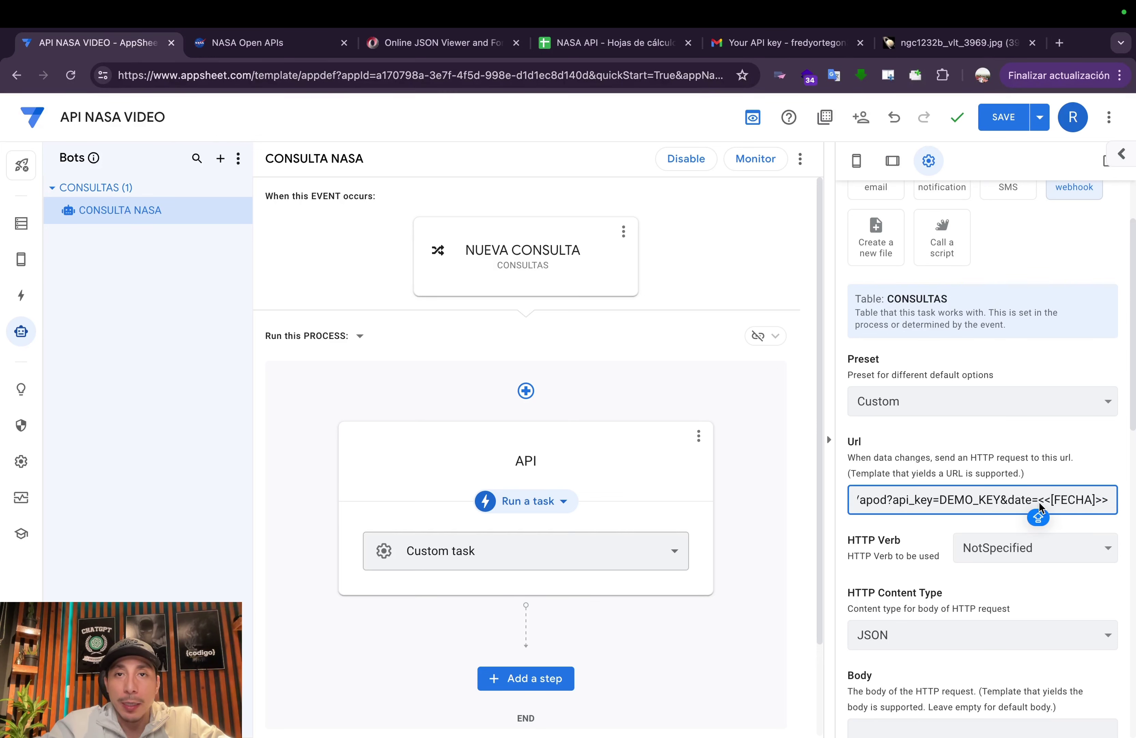
drag(1038, 502, 1109, 505)
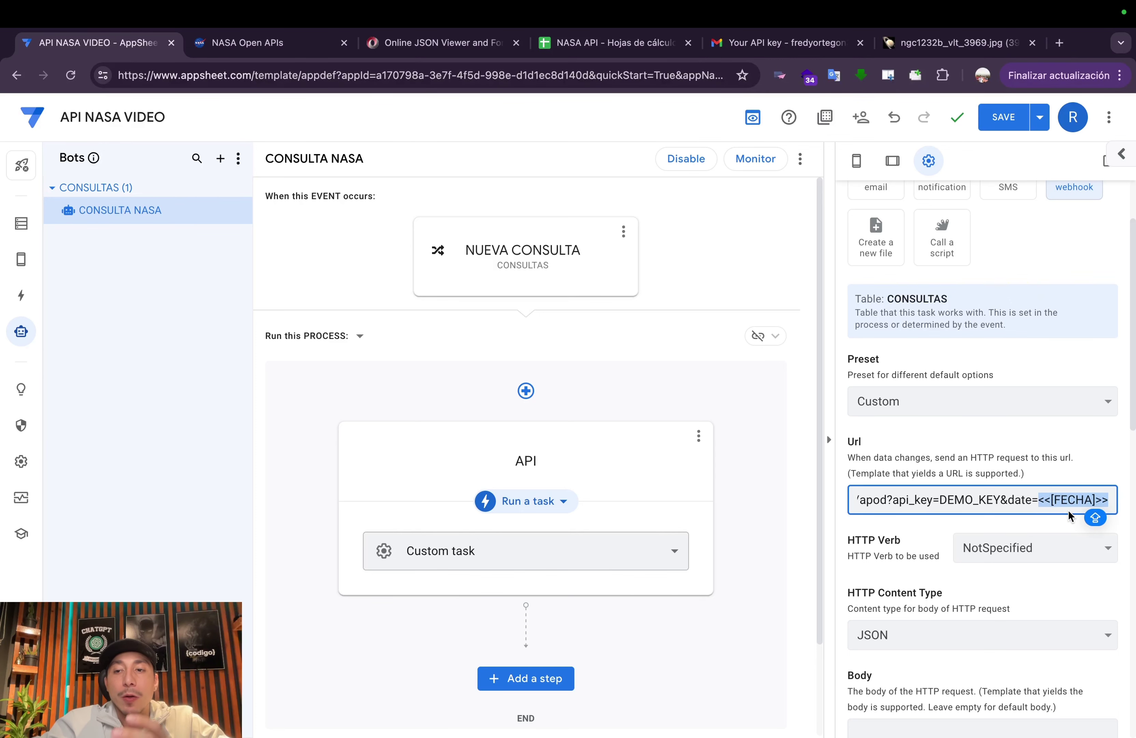
click(1052, 500)
key(super+Left)
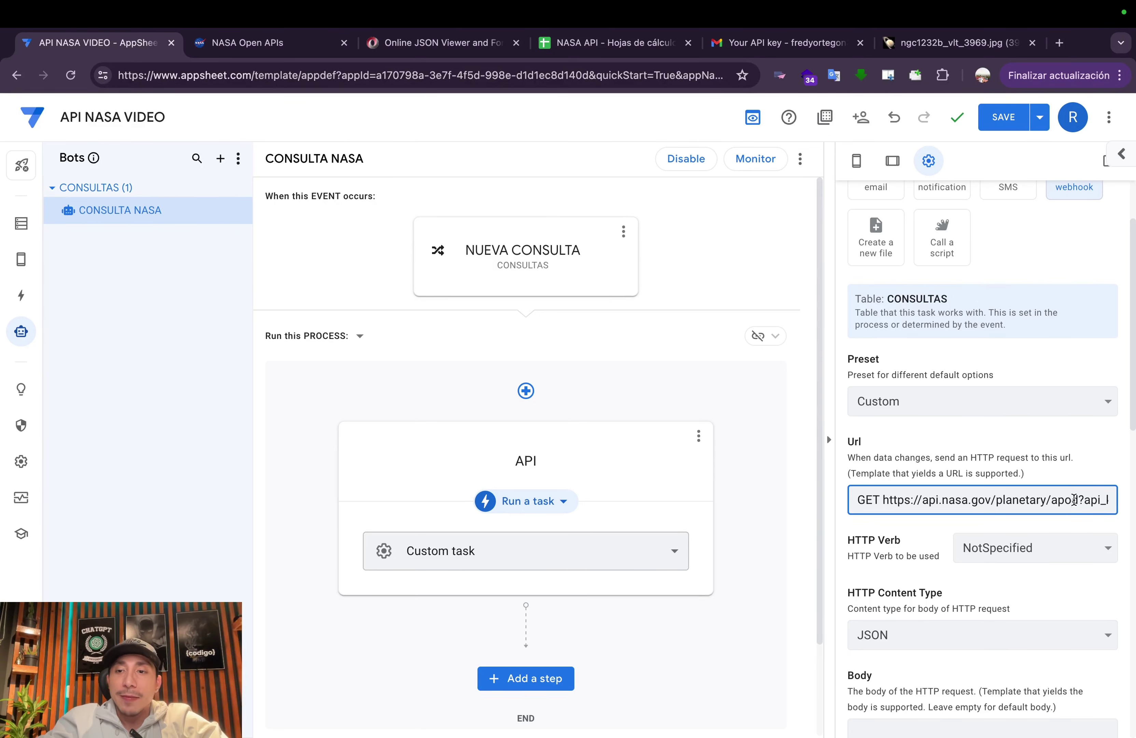
key(super+Right)
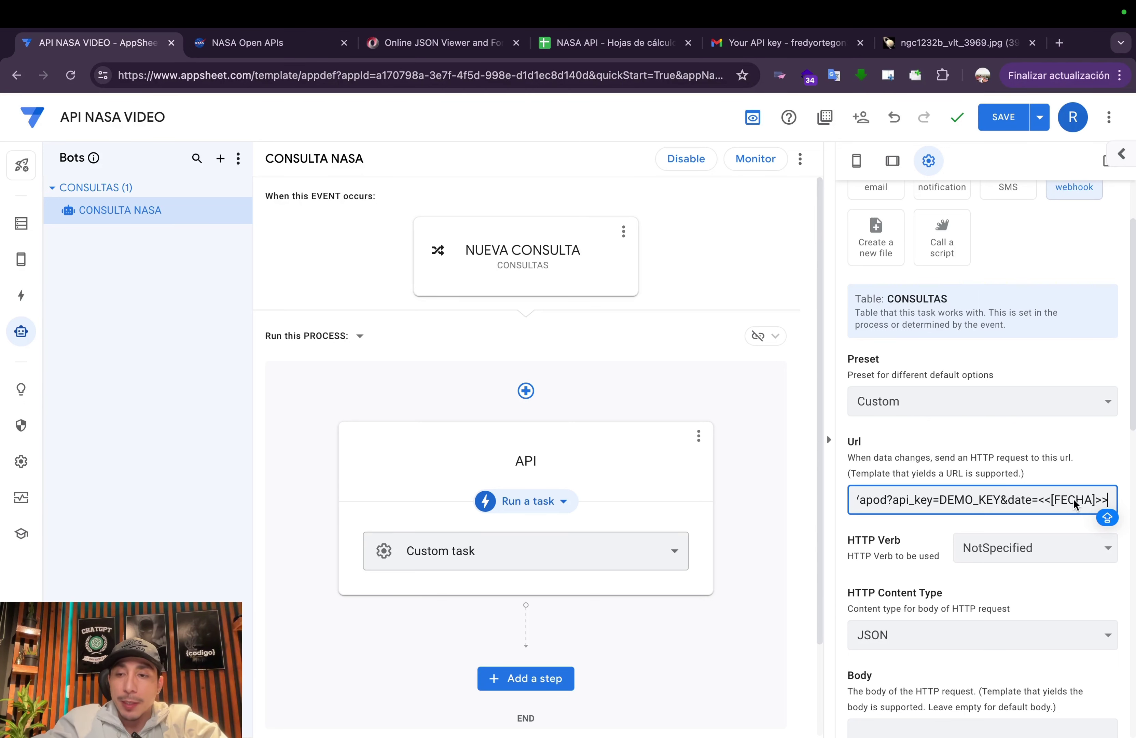
Wrap the [FECHA] reference in the Url's date parameter in a TEXT() function
click(1049, 501)
text(TEXT()
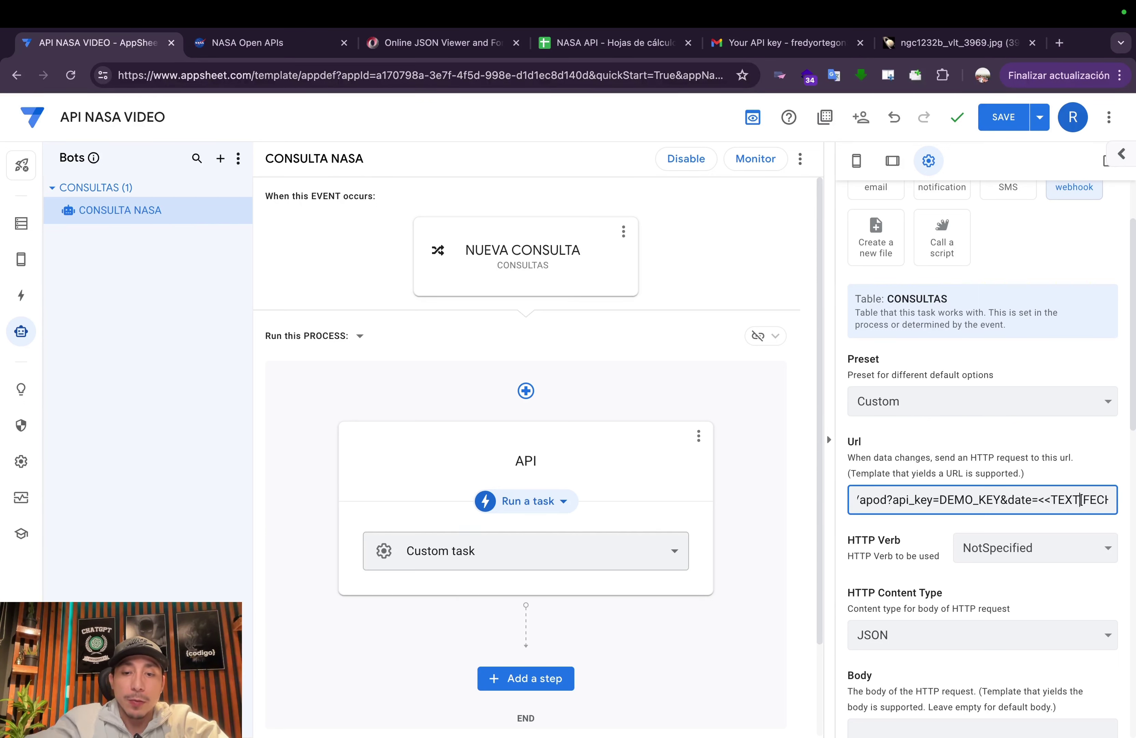
key(Caps_Lock)
key(Right)
key(Right)
key(Right)
key(Right)
key(Right)
key(Right)
key(Right)
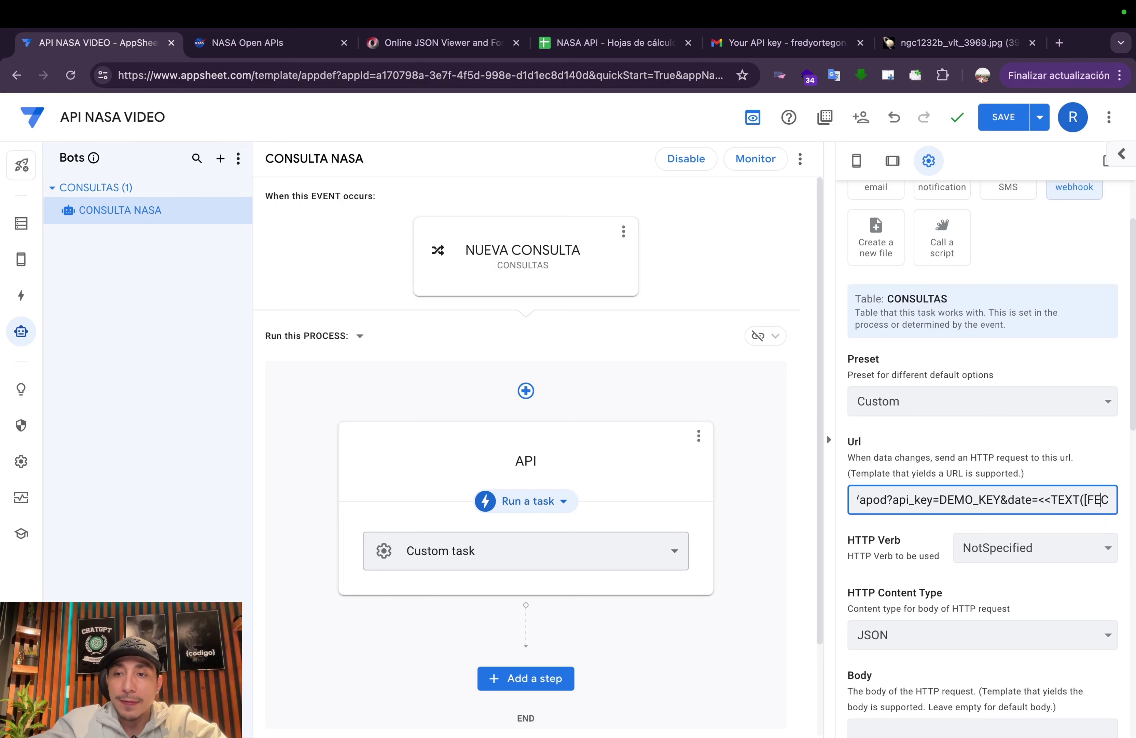
text()>)
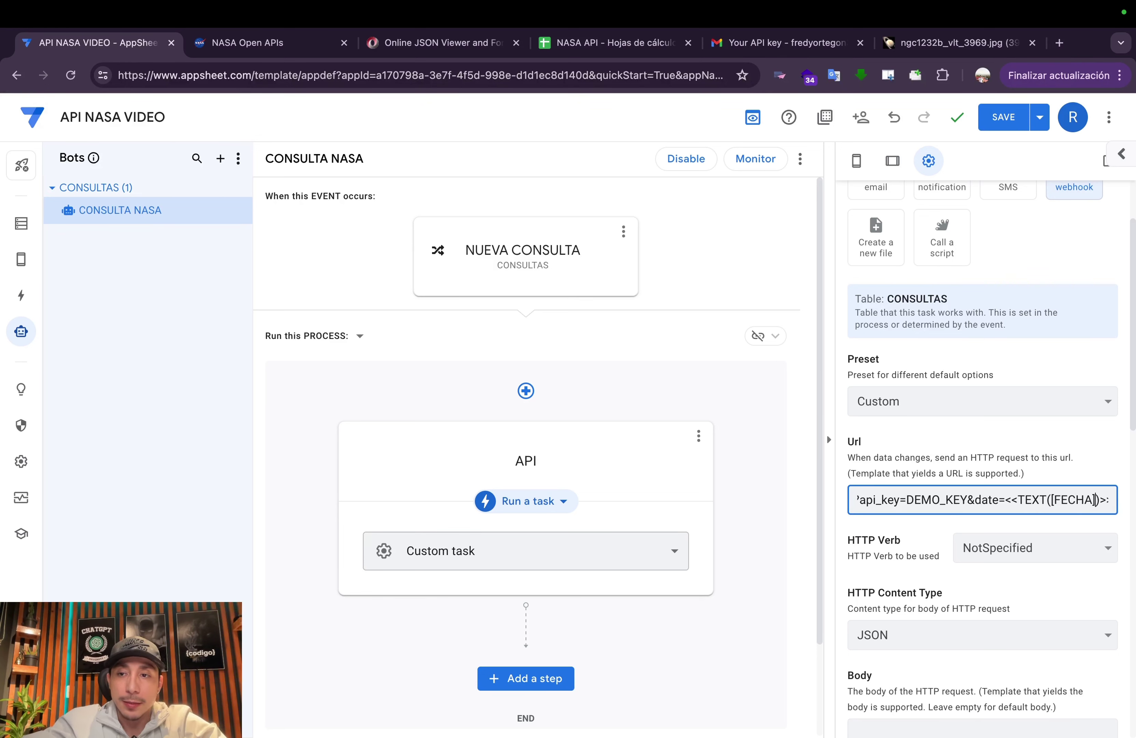
Add "YYYY-MM-DD" as the format argument of TEXT([FECHA]) in the Url's date parameter
text(,YYY)
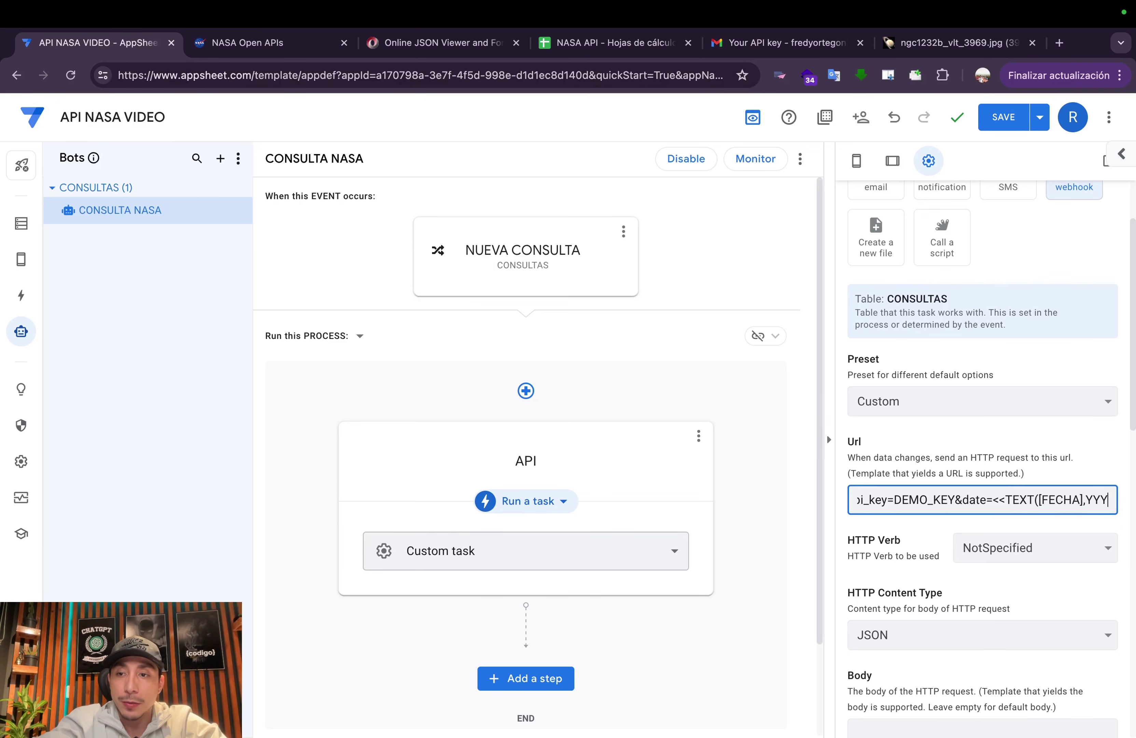
key(Caps_Lock)
key(Left)
key(Left)
key(Left)
text(")
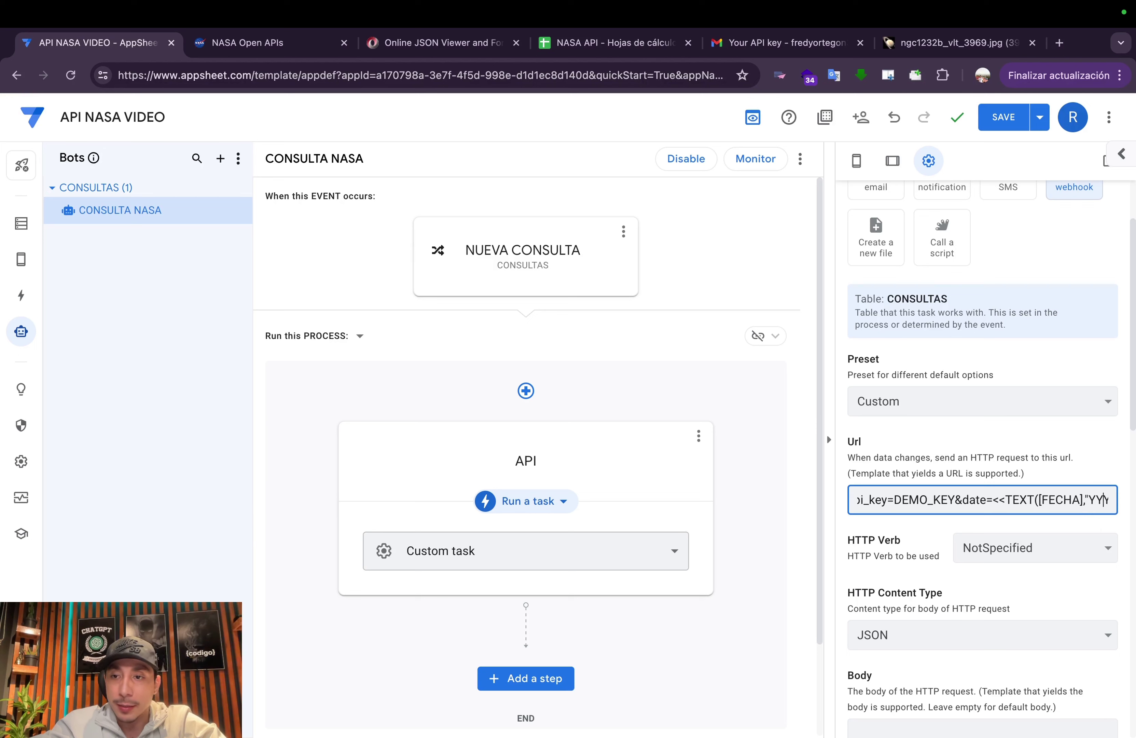
key(Right)
key(Right)
key(Right)
text("YYYY)
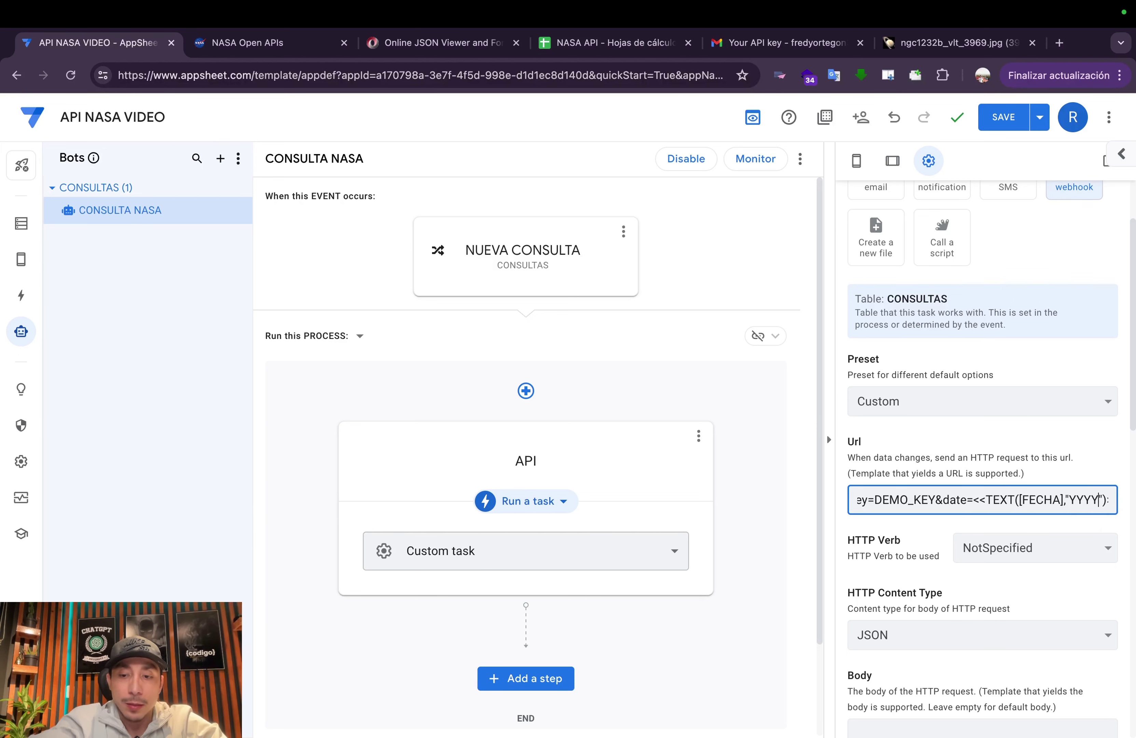
text(-MM-DD)
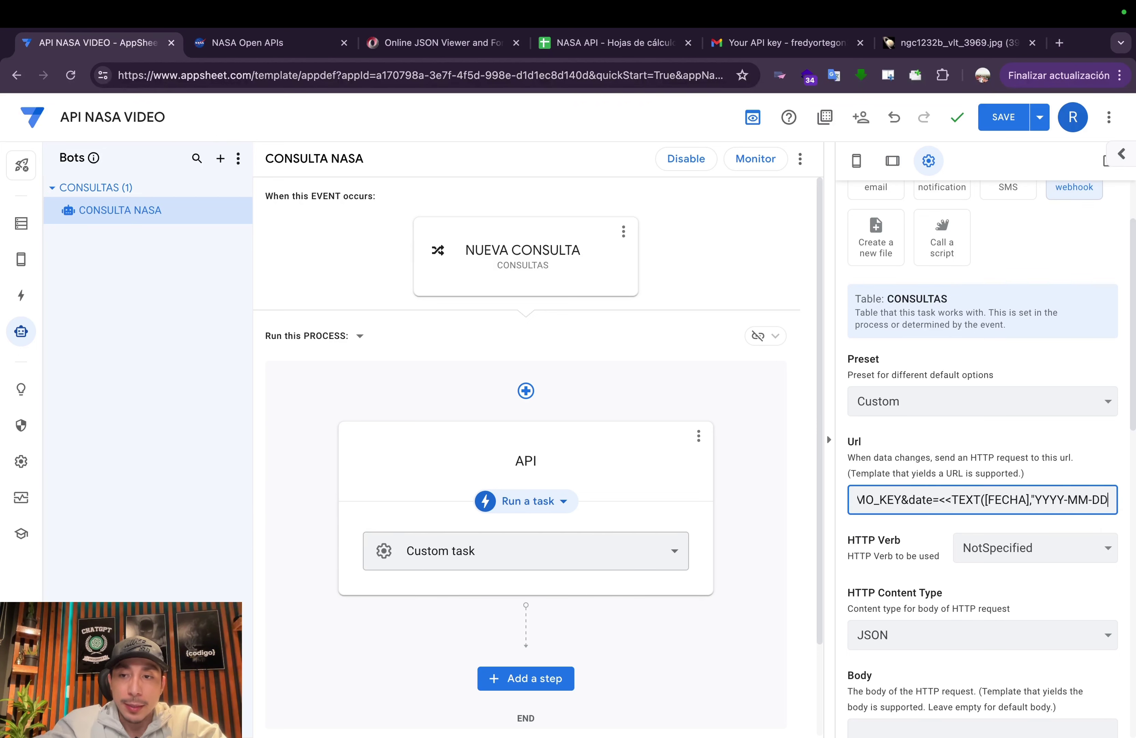
key(End)
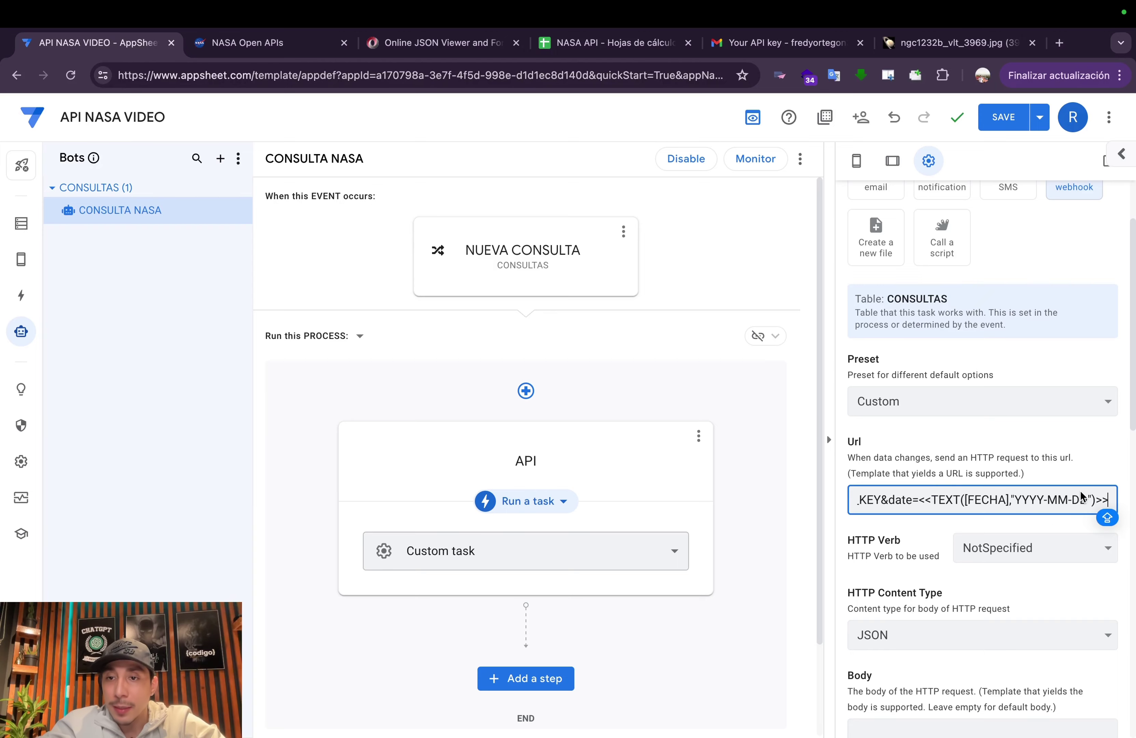
Set the webhook's HTTP Verb to Get and check it against APOD's HTTP Request line in NASA Open APIs
click(1054, 548)
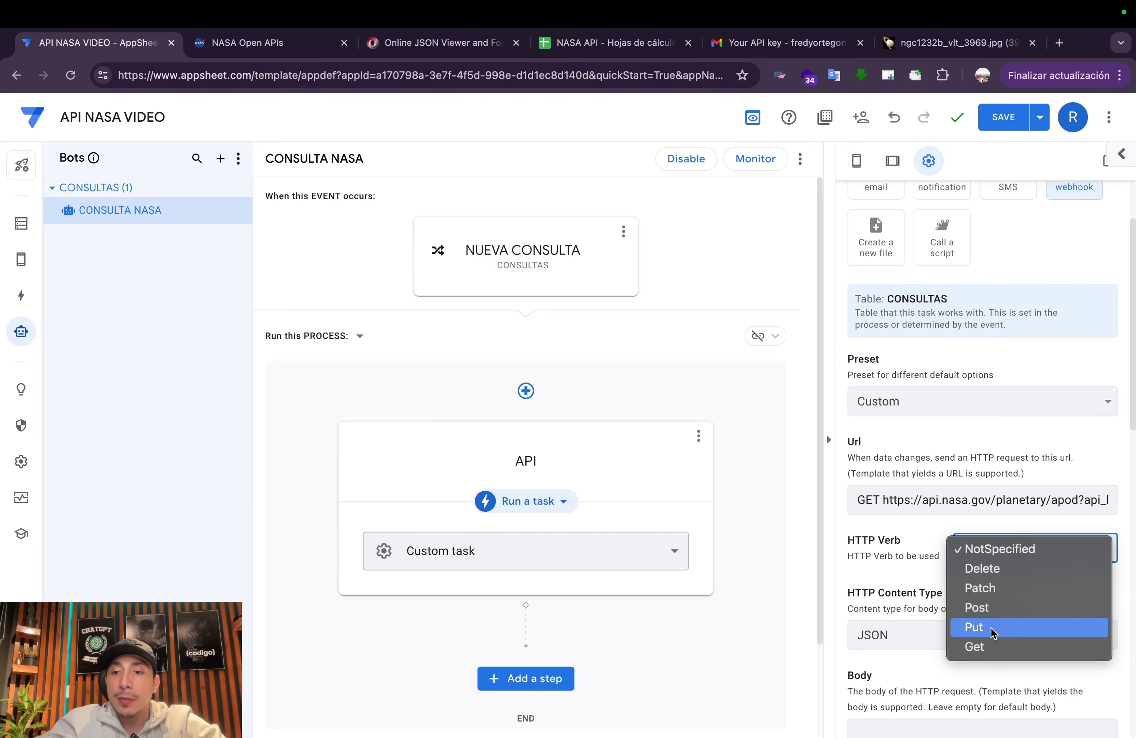
click(977, 645)
click(248, 42)
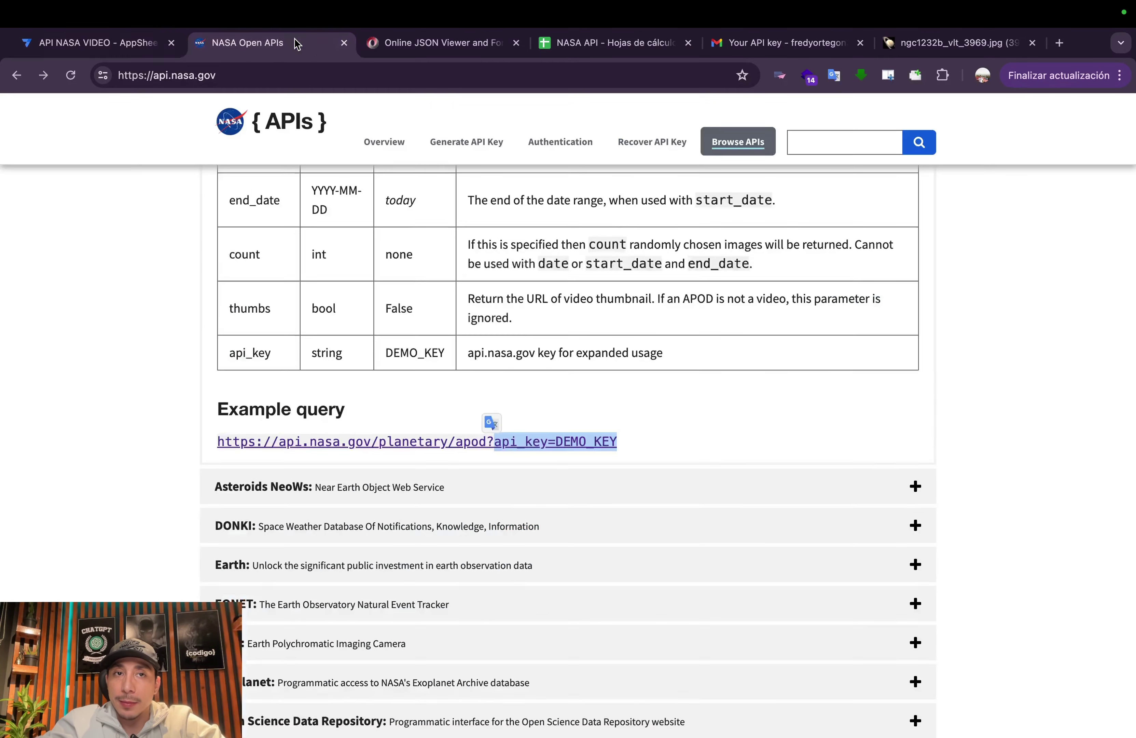
scroll(347, 352, up, 10)
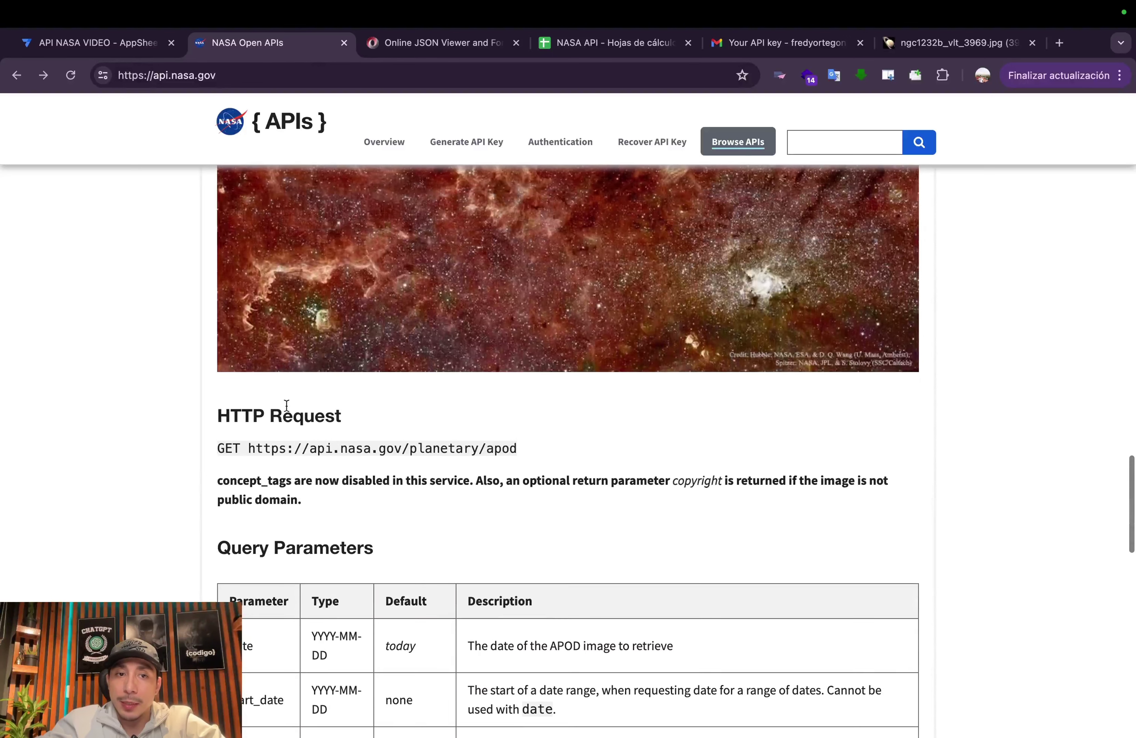
double_click(233, 452)
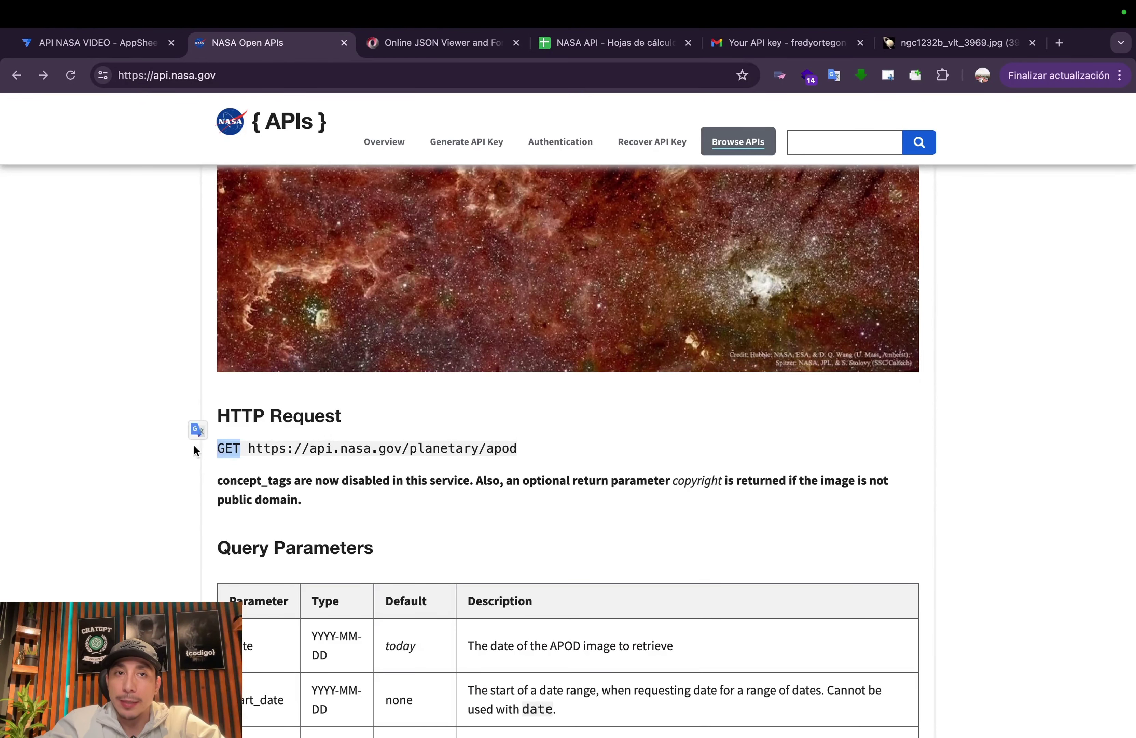
Return to AppSheet and enable Return Value for the webhook
click(142, 48)
scroll(902, 523, down, 1)
scroll(903, 522, down, 4)
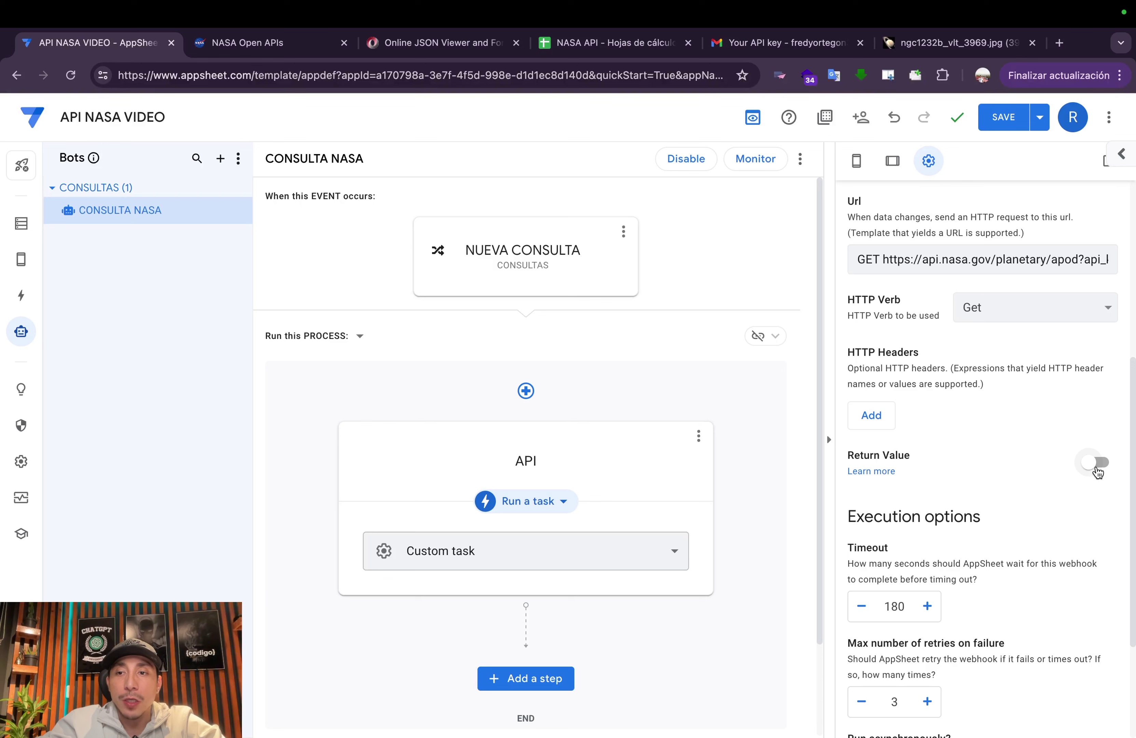
click(1098, 472)
scroll(963, 492, down, 1)
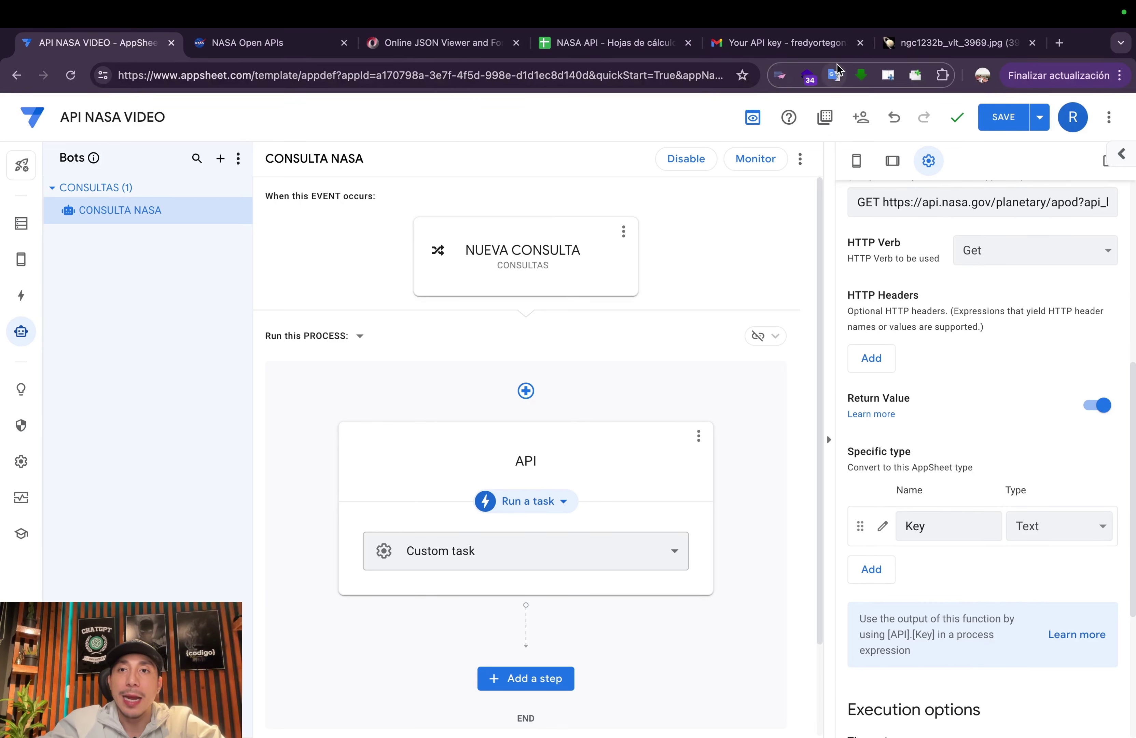
Check the APOD response fields in the Online JSON Viewer and name the webhook's first return value url in AppSheet
click(440, 48)
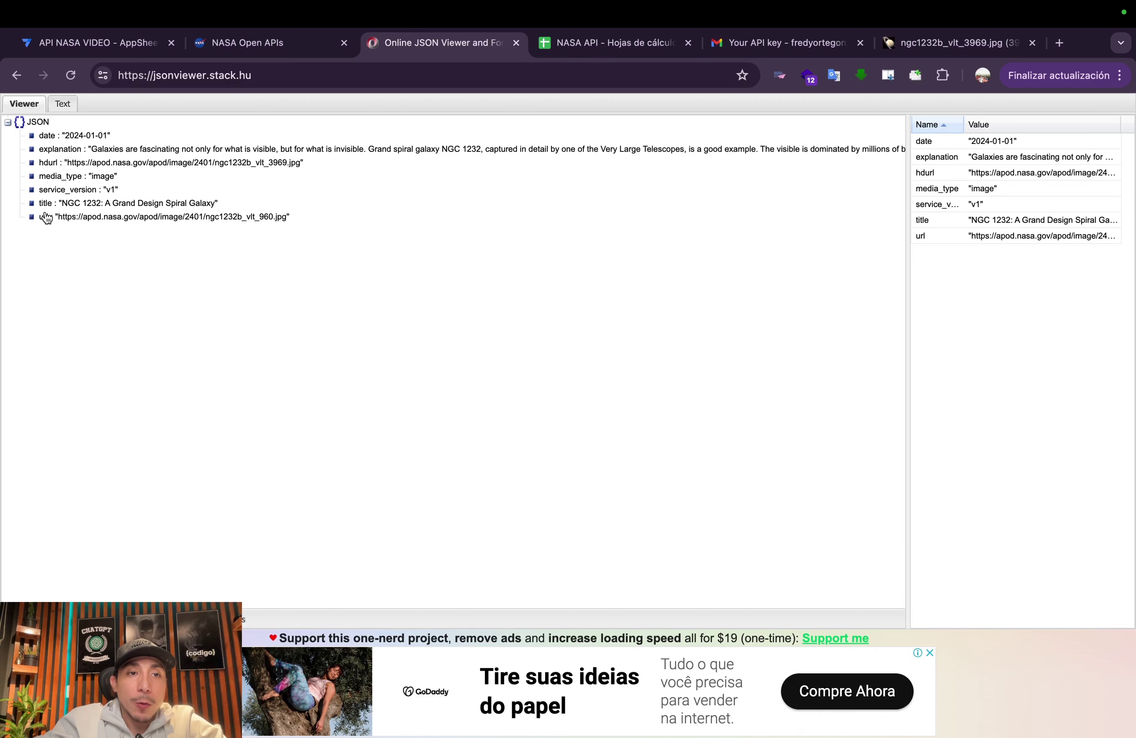
click(135, 43)
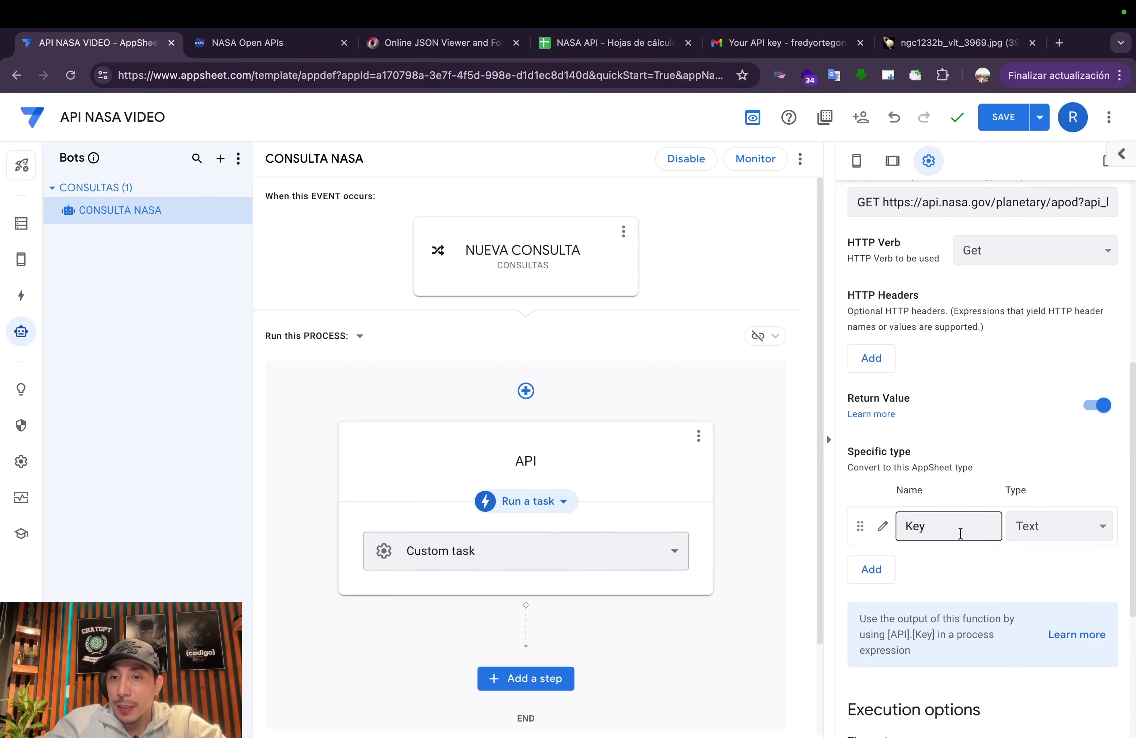
double_click(948, 528)
key(BackSpace)
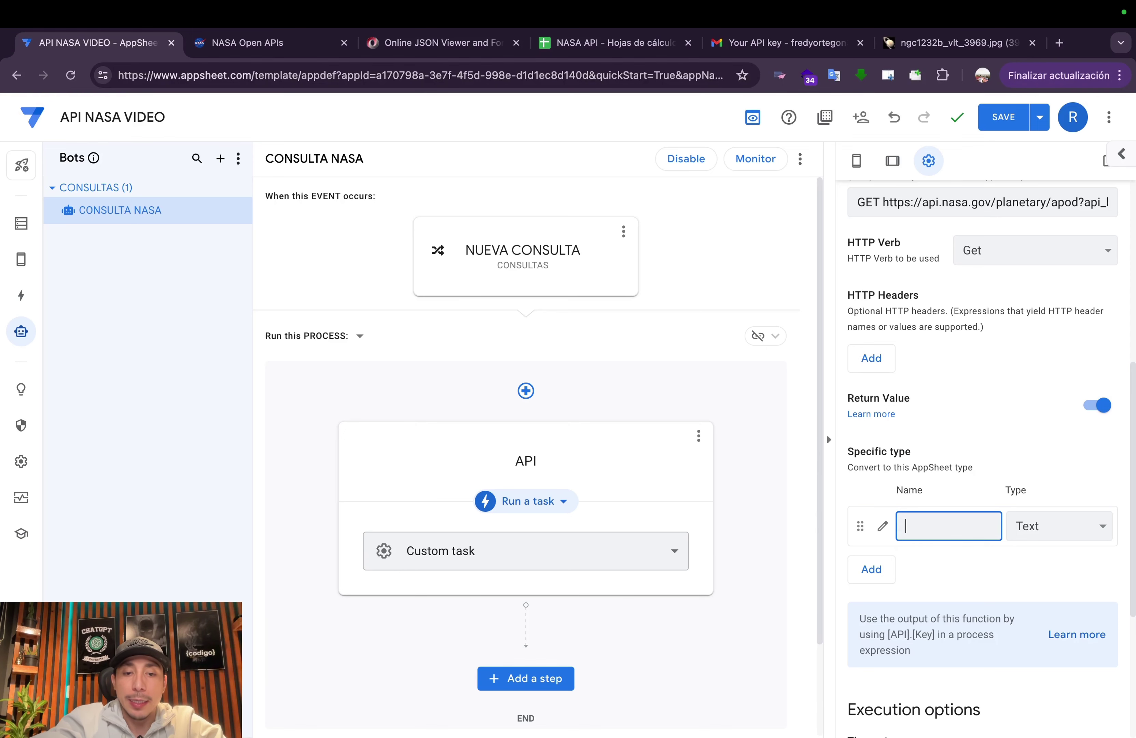
key(BackSpace)
text(ur)
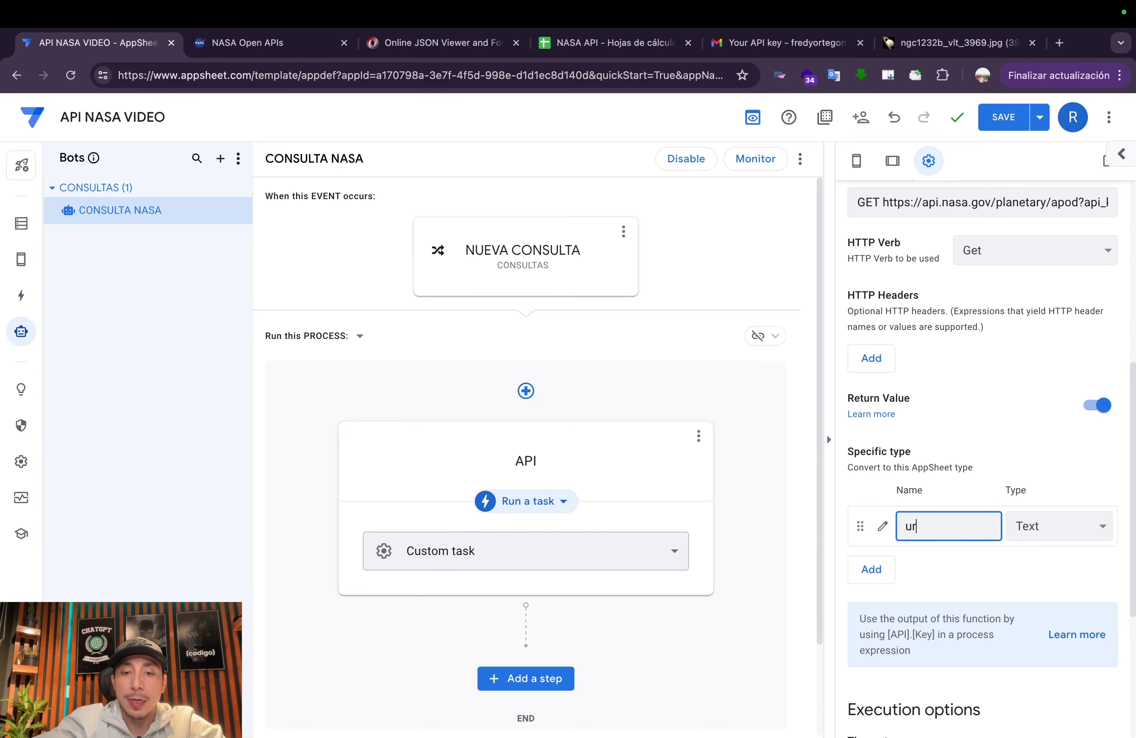
text(l)
Copy the explanation field name from the Online JSON Viewer and add it in AppSheet as the webhook's second return value
click(444, 45)
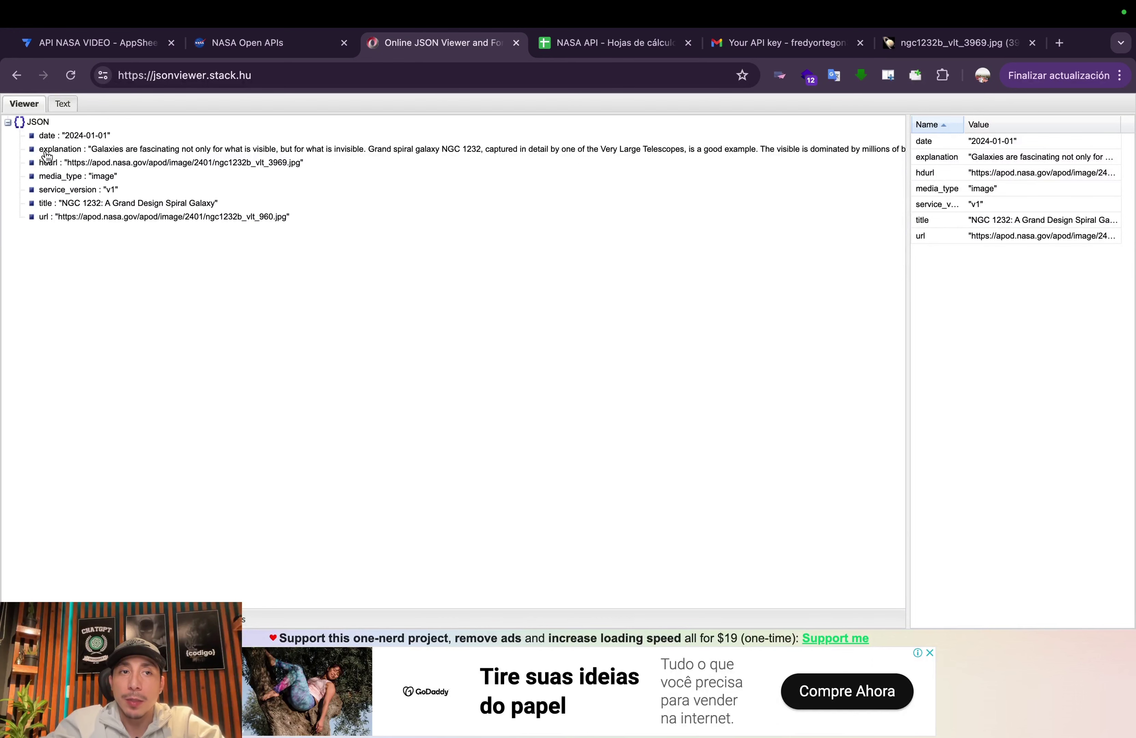
double_click(937, 161)
key(super+c)
click(113, 43)
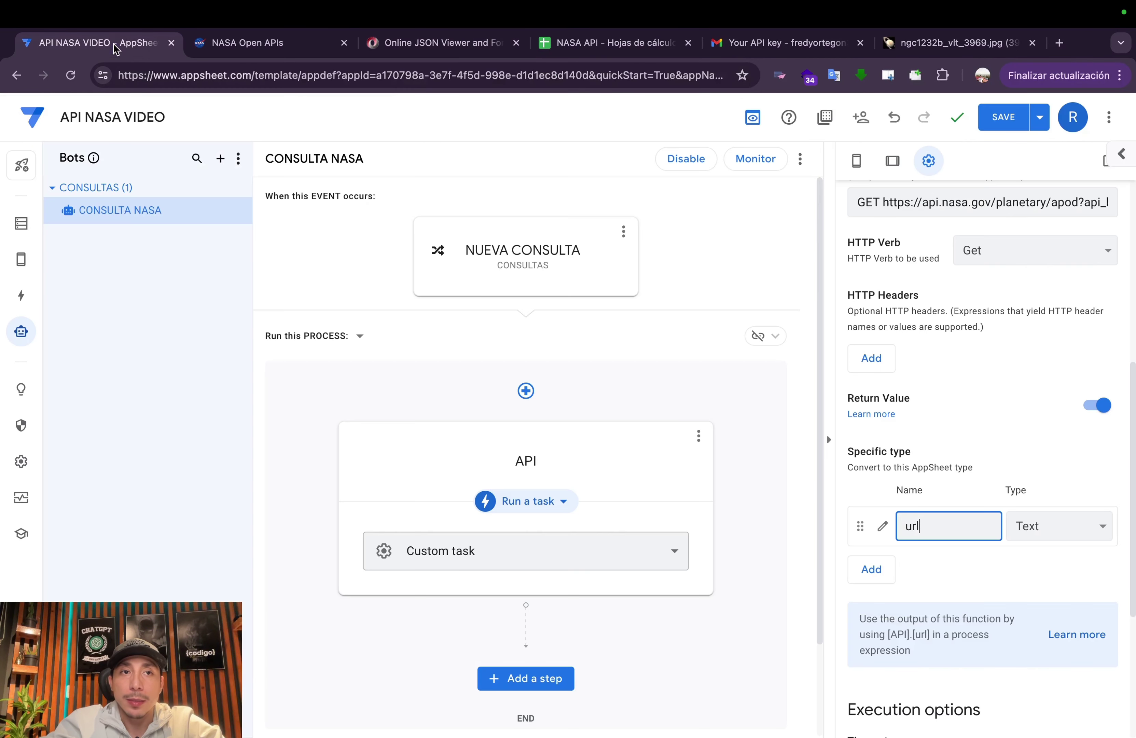
click(881, 556)
click(874, 569)
text(Key)
double_click(922, 571)
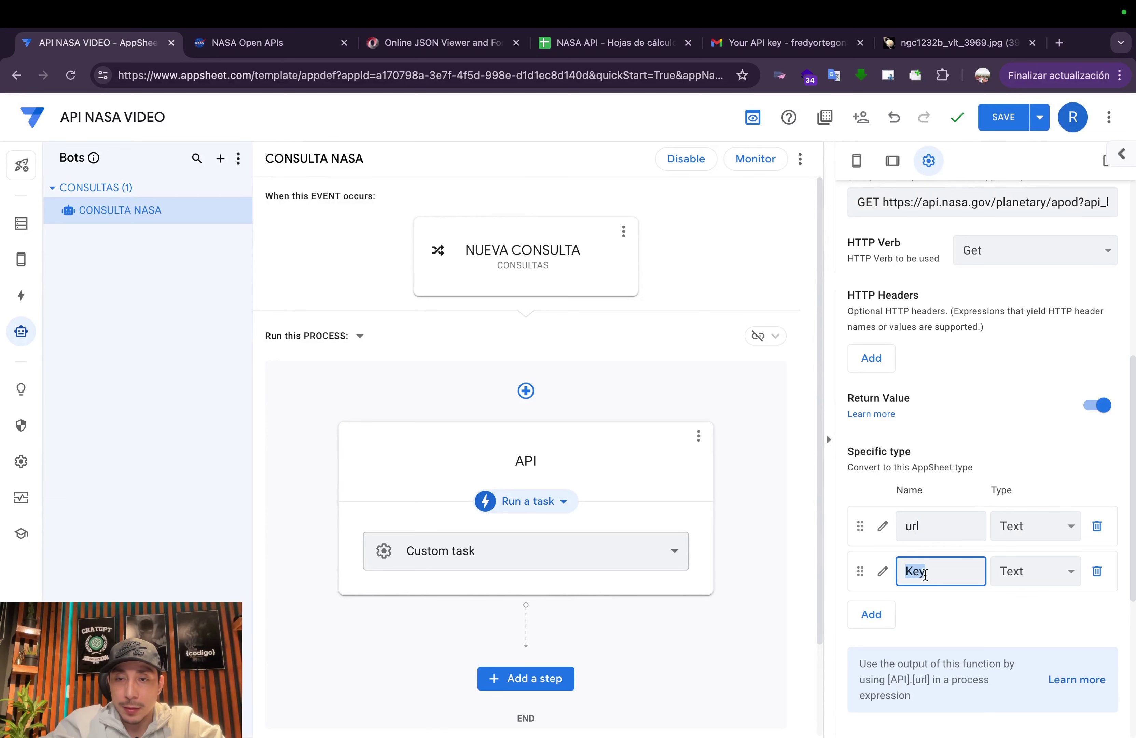
key(super+v)
scroll(870, 495, up, 1)
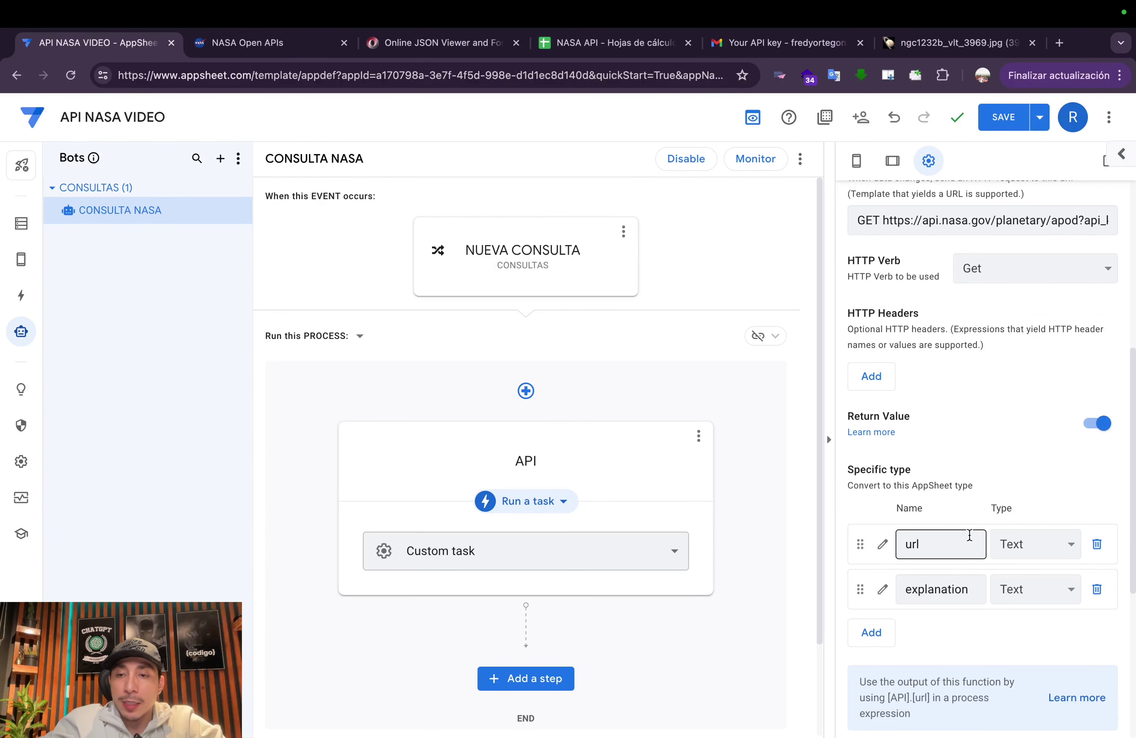
double_click(953, 589)
scroll(975, 369, down, 2)
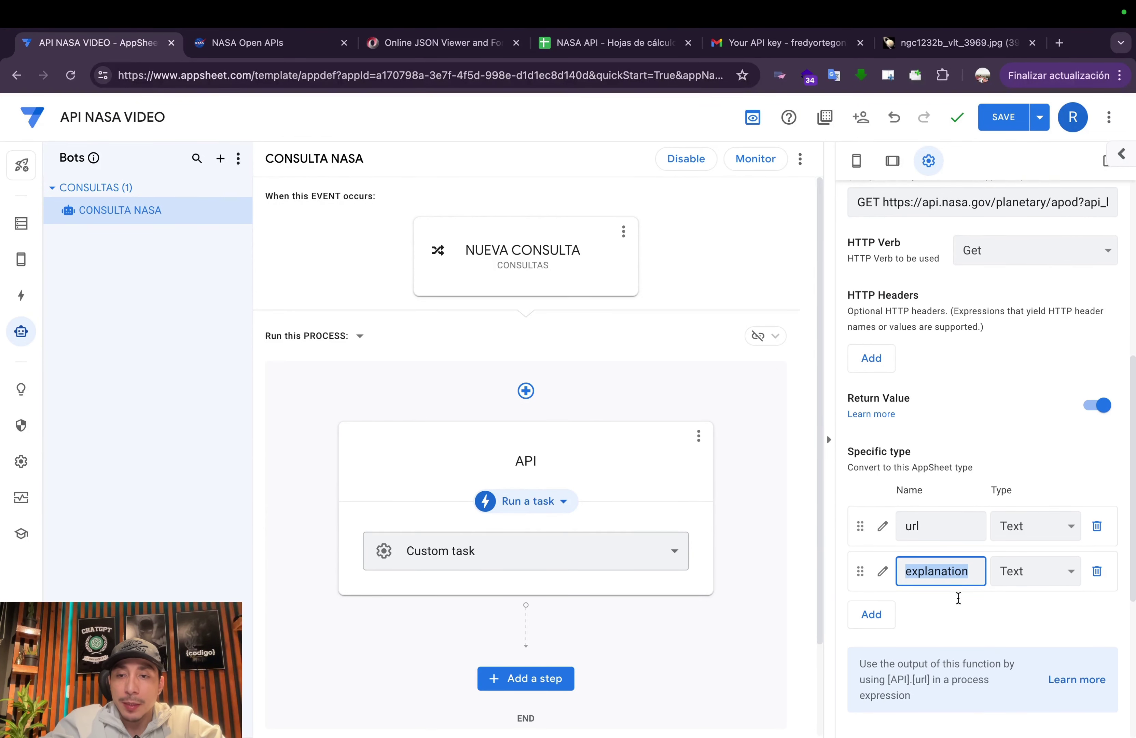
double_click(946, 554)
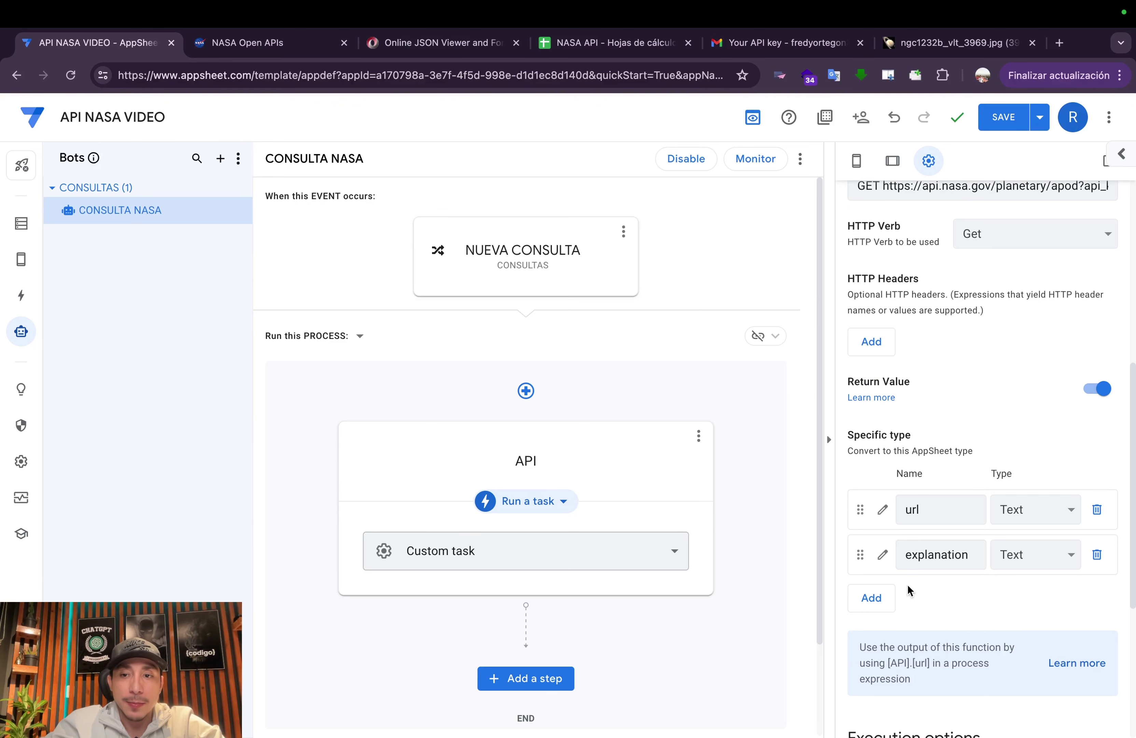
Add a third return value to the webhook, named title after the field in the Online JSON Viewer
click(872, 597)
click(934, 607)
click(249, 43)
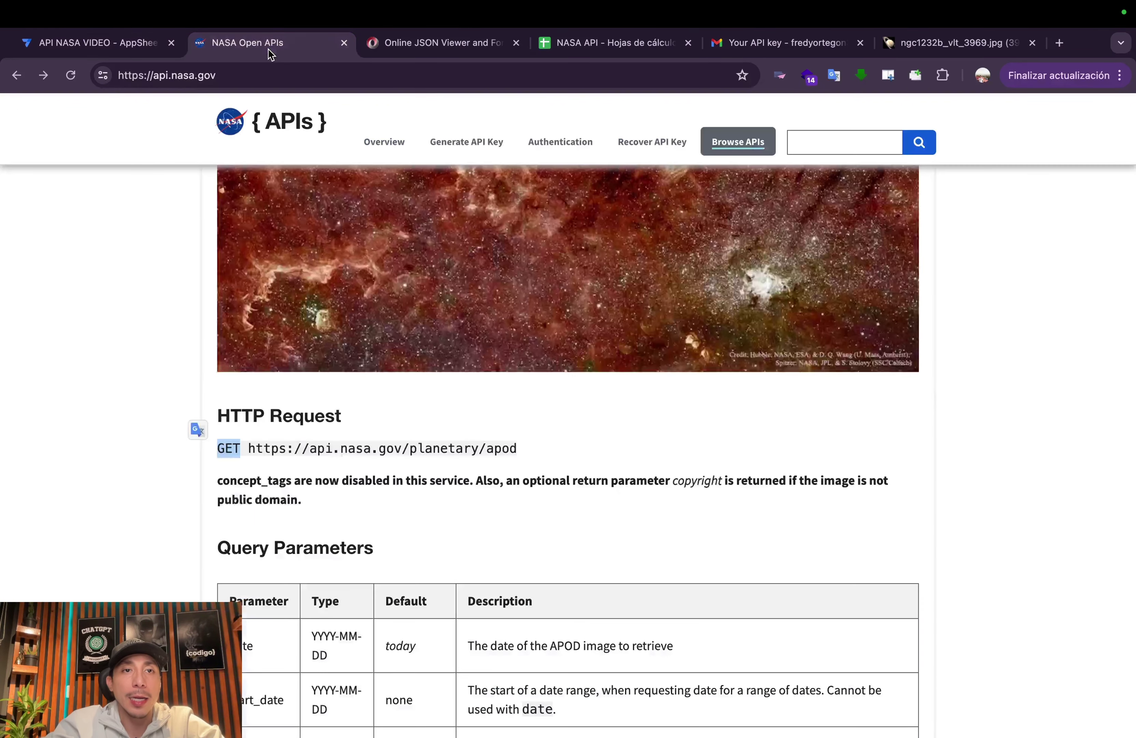
click(441, 44)
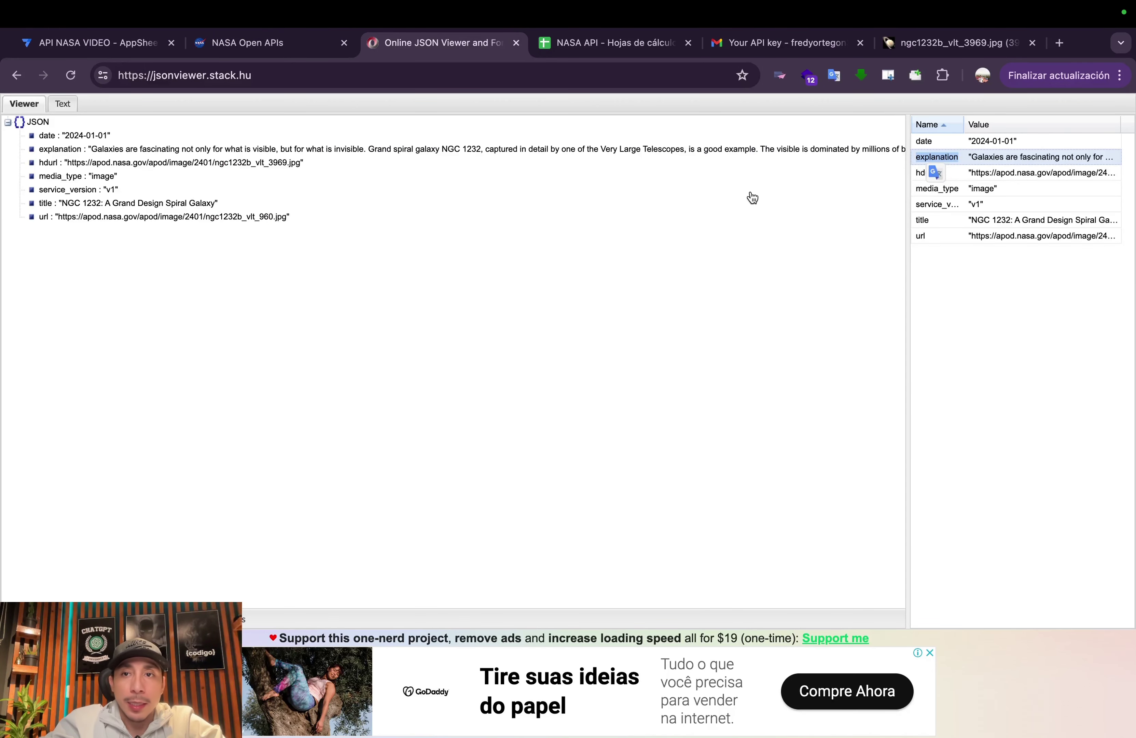
click(922, 221)
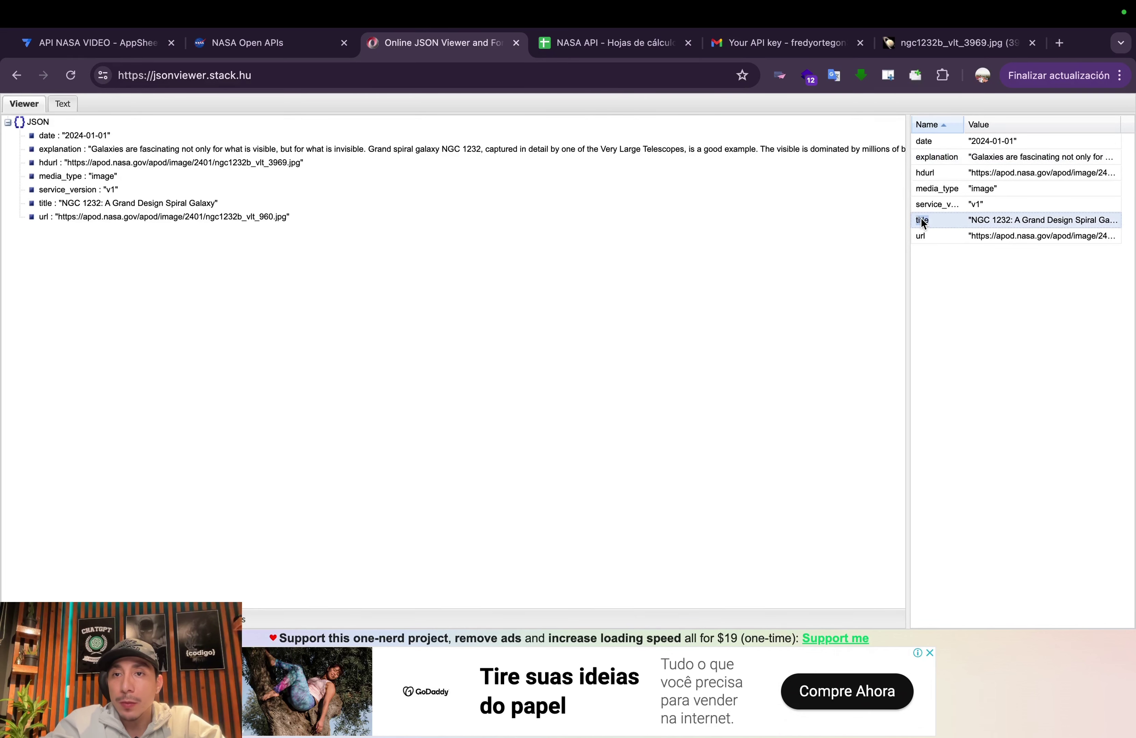
click(95, 42)
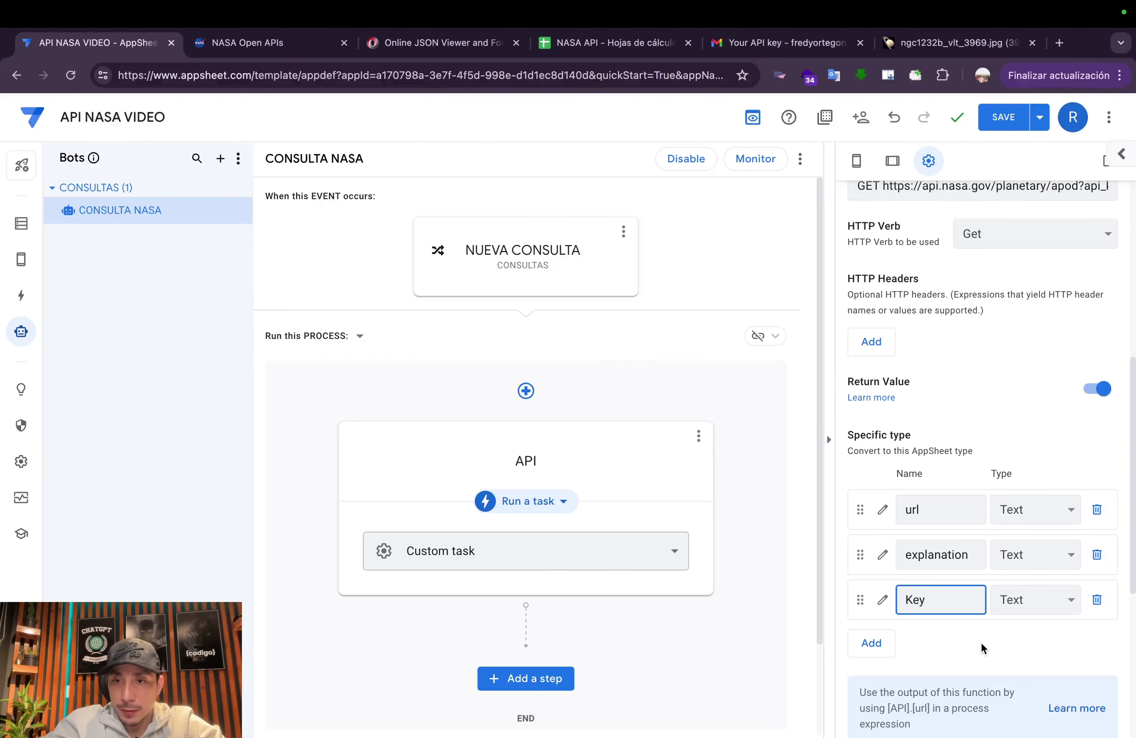
double_click(930, 608)
text(title)
scroll(929, 575, down, 1)
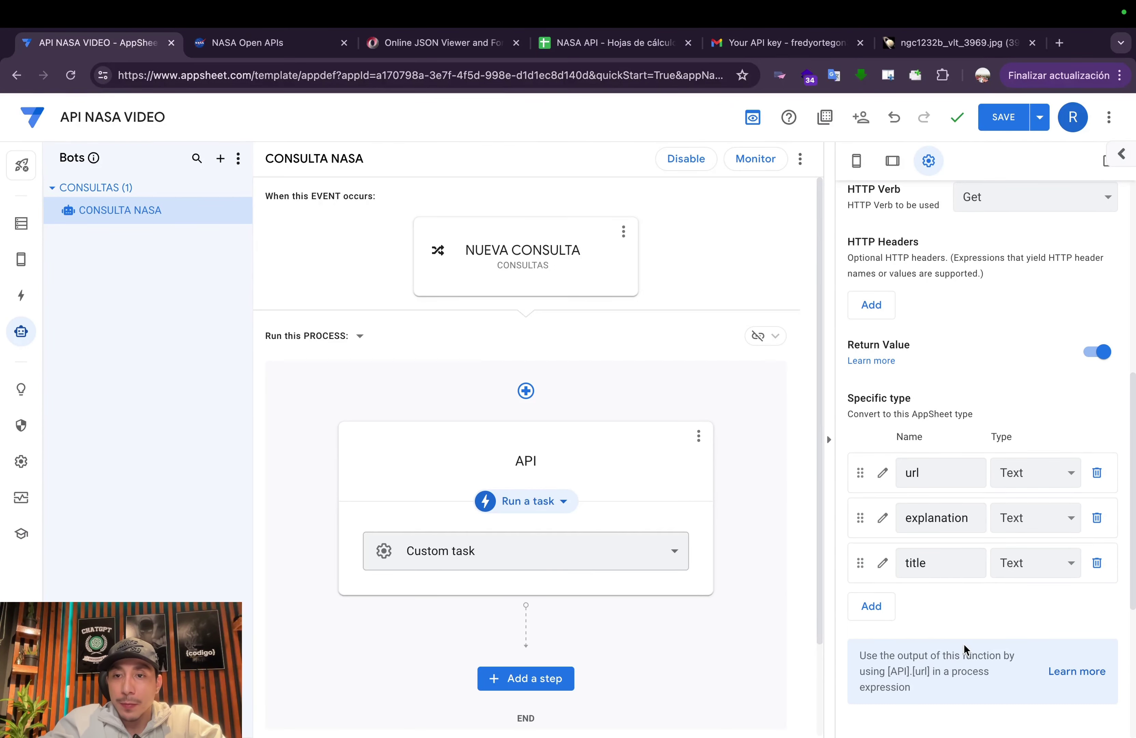
click(904, 459)
Compare the IMAGEN_DIA, TITULO and EVENTO columns in the NASA API Google Sheet with the webhook's return values in AppSheet
click(586, 42)
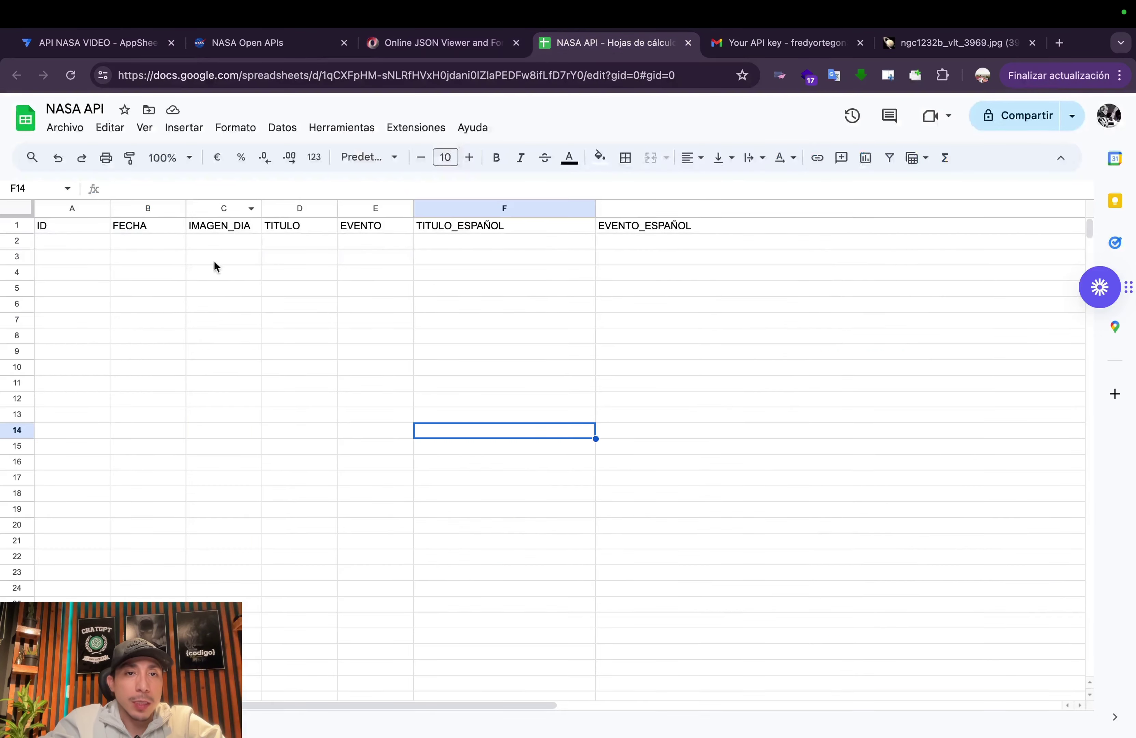
click(229, 231)
key(Right)
key(Right)
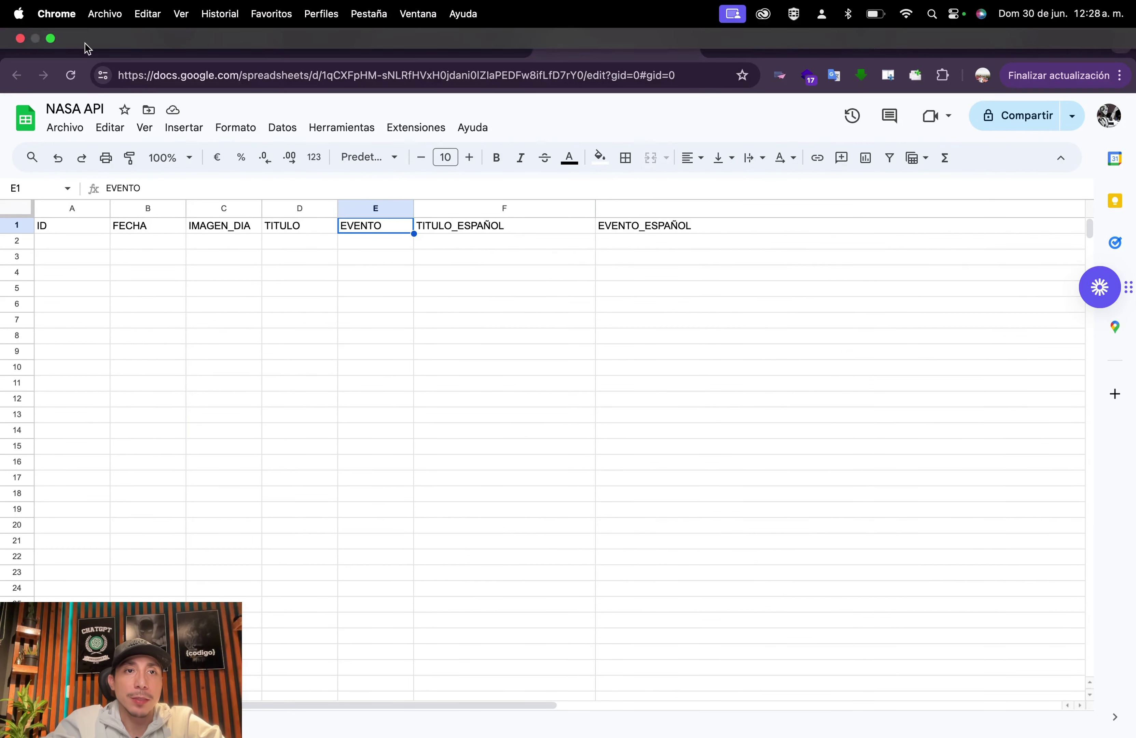
click(95, 45)
scroll(1015, 616, down, 3)
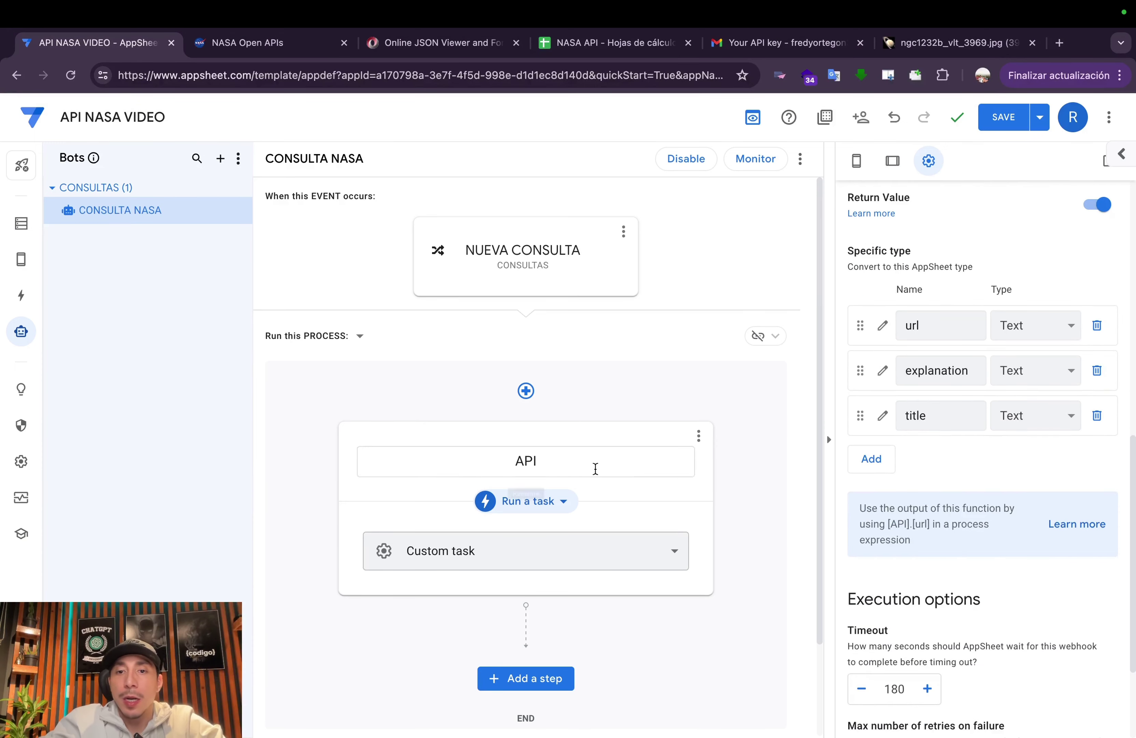
scroll(1040, 541, up, 5)
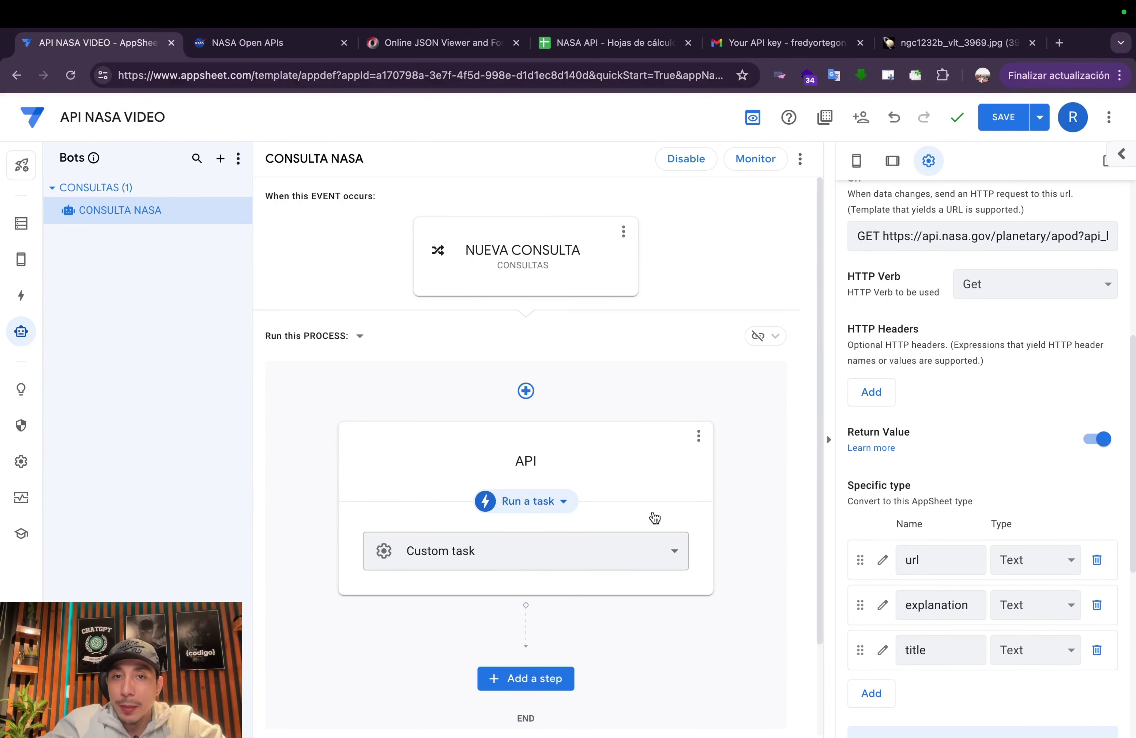
scroll(981, 371, up, 3)
scroll(981, 372, up, 2)
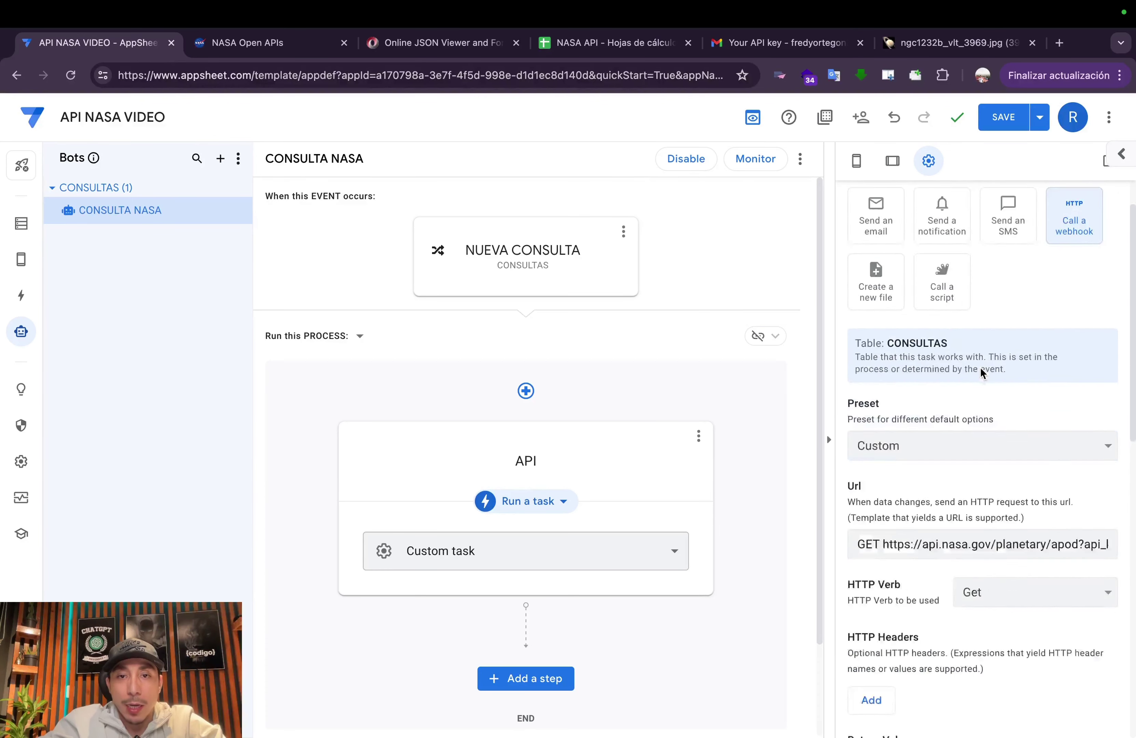
scroll(981, 371, down, 8)
scroll(533, 569, down, 2)
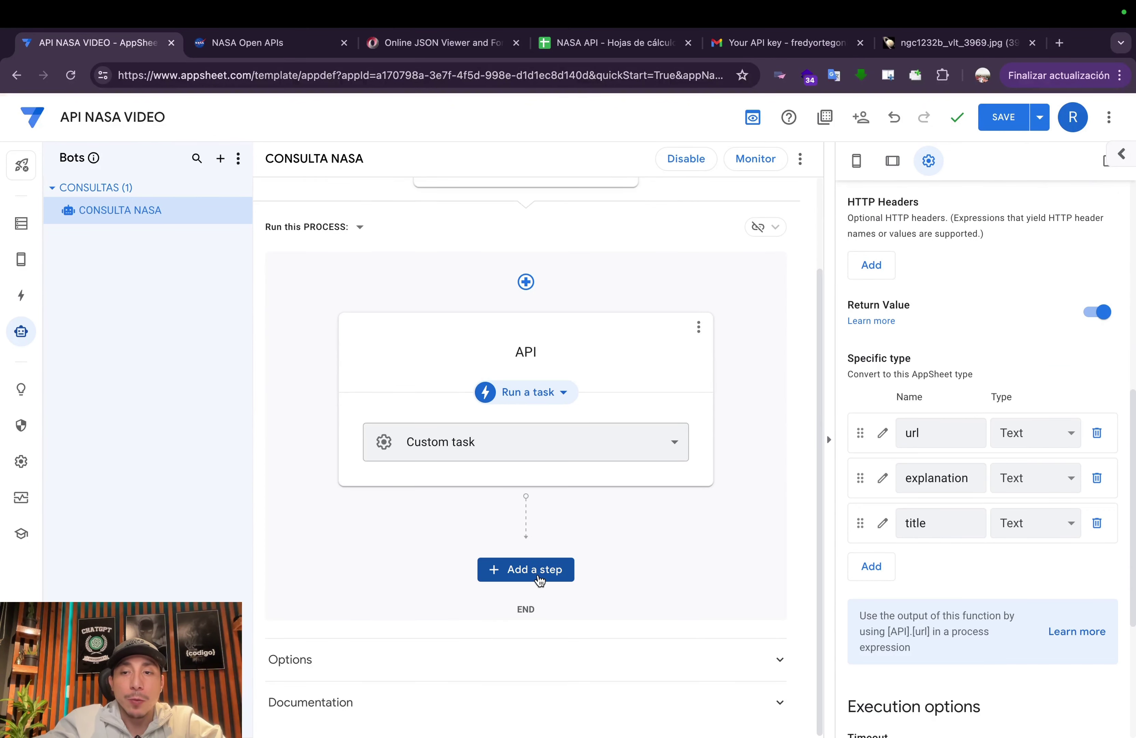
Add a custom step after the API step in the CONSULTA NASA process and name it PEGAR REGISTROS
click(539, 577)
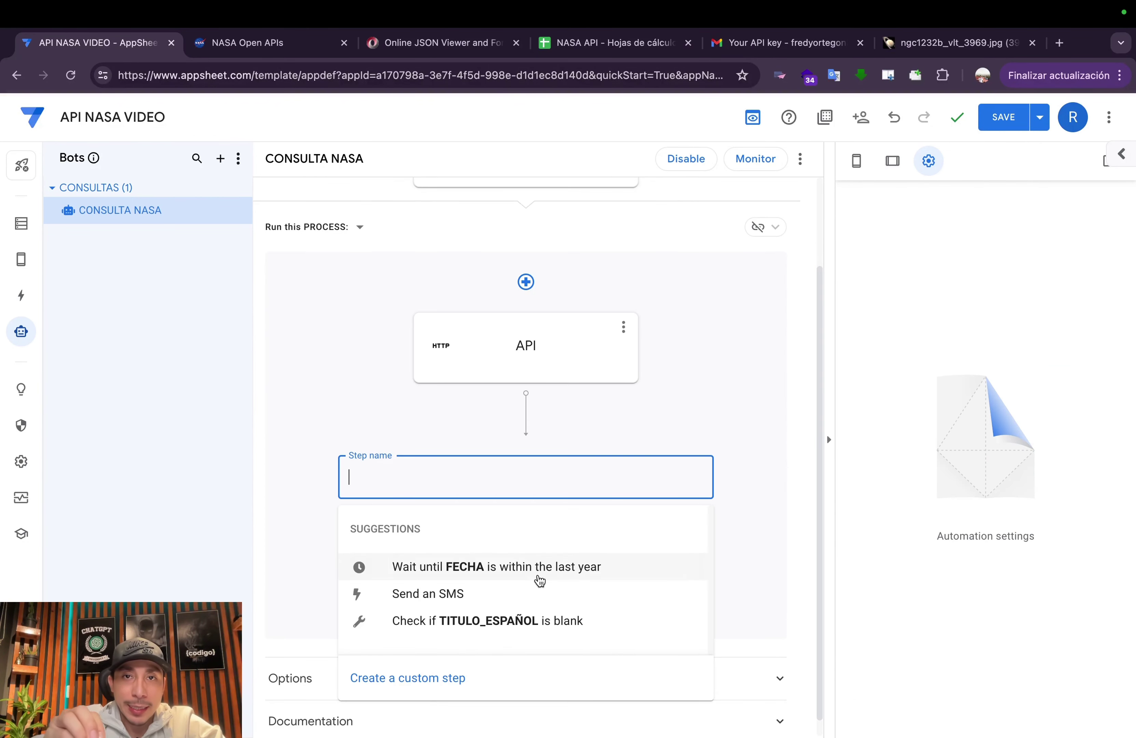
click(515, 666)
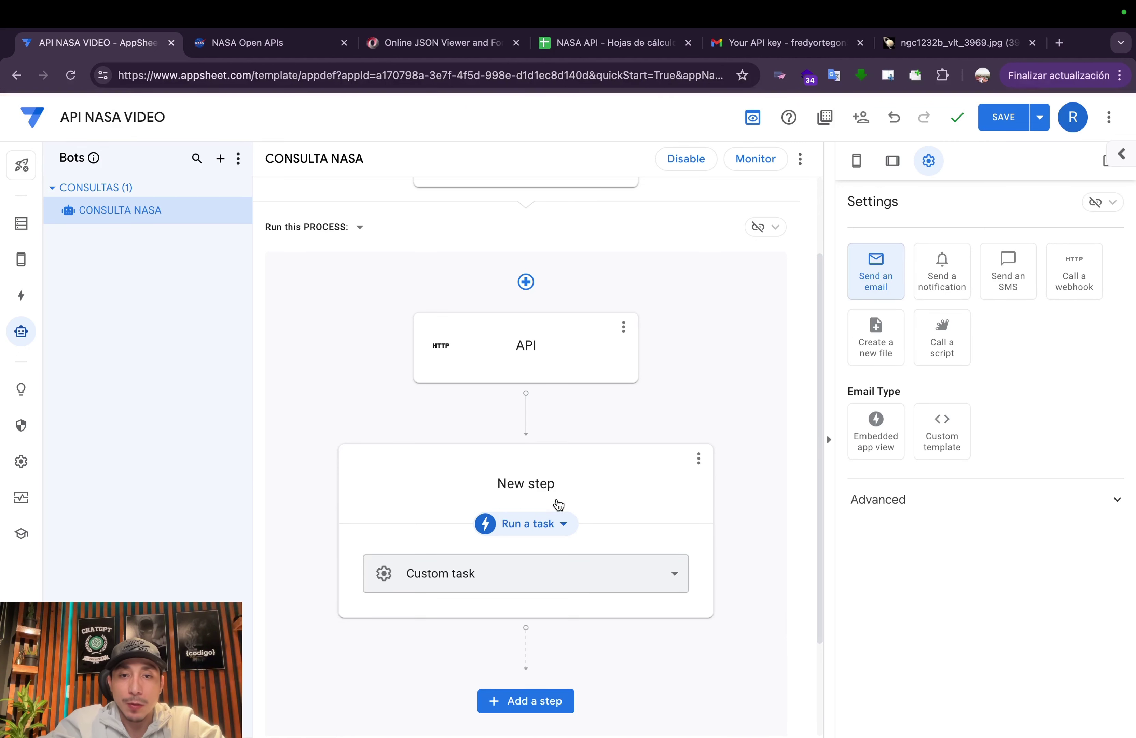
double_click(542, 484)
key(BackSpace)
key(BackSpace)
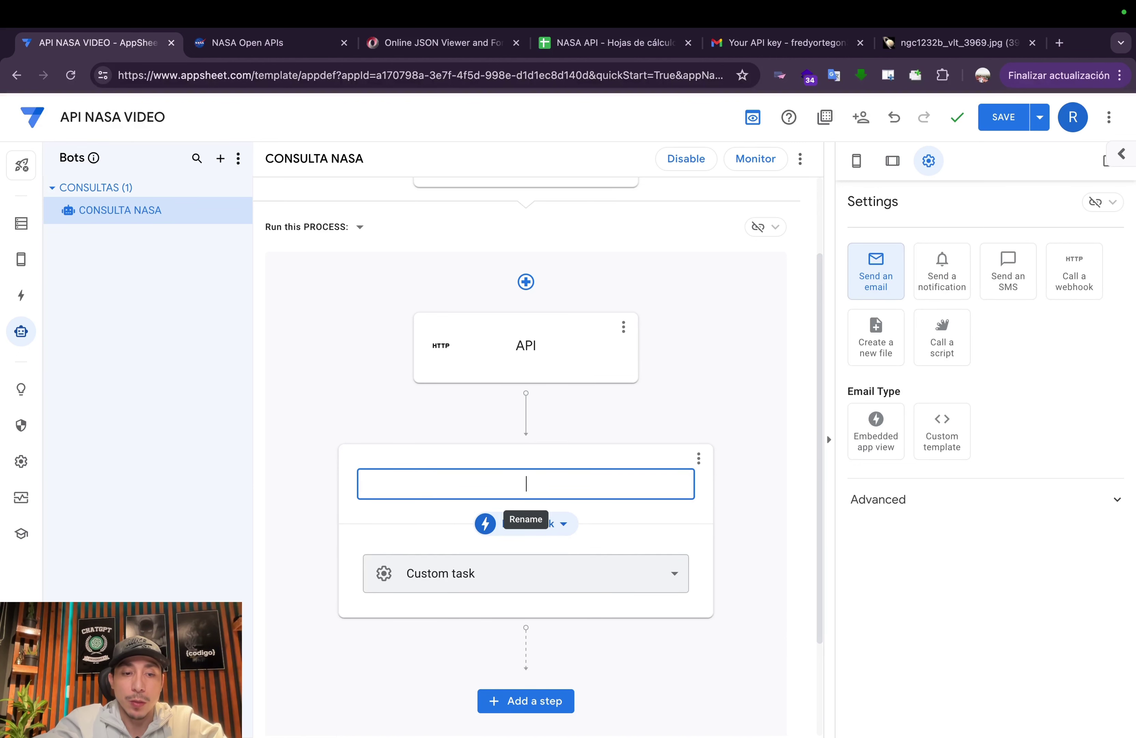
text(PEGAR )
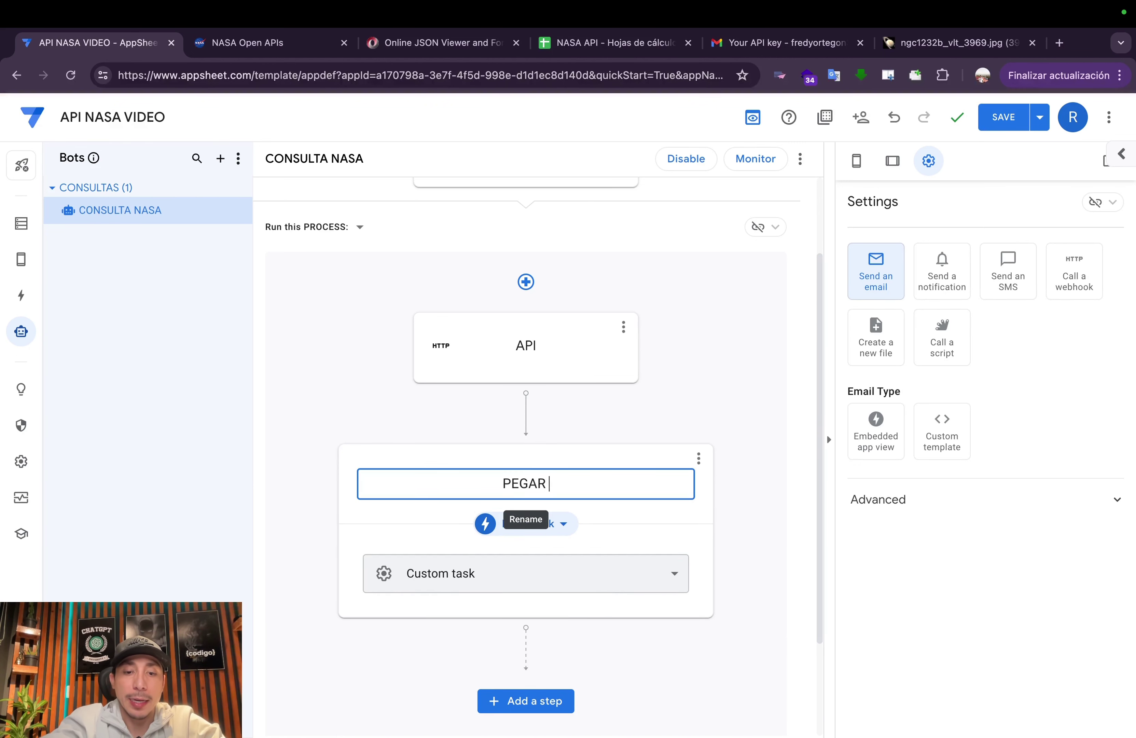
text(REGISTROS)
key(Return)
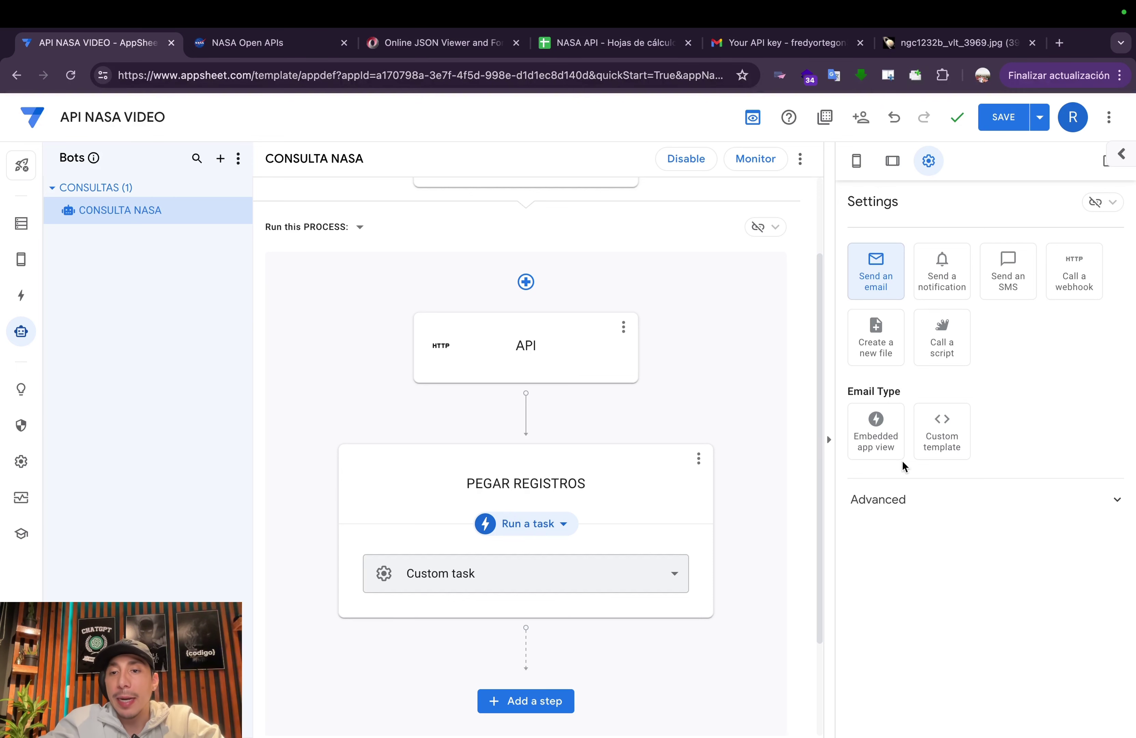
Make PEGAR REGISTROS run a data action that sets row values, with IMAGEN_DIA as the first column
click(565, 524)
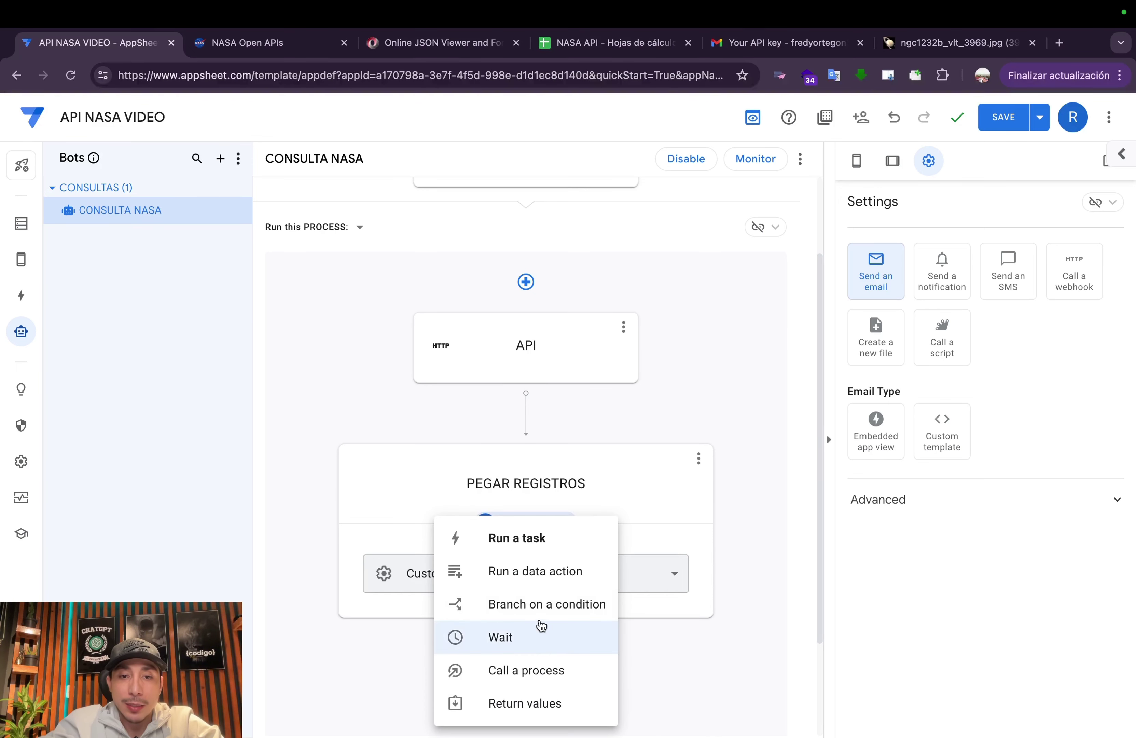
click(547, 572)
click(955, 432)
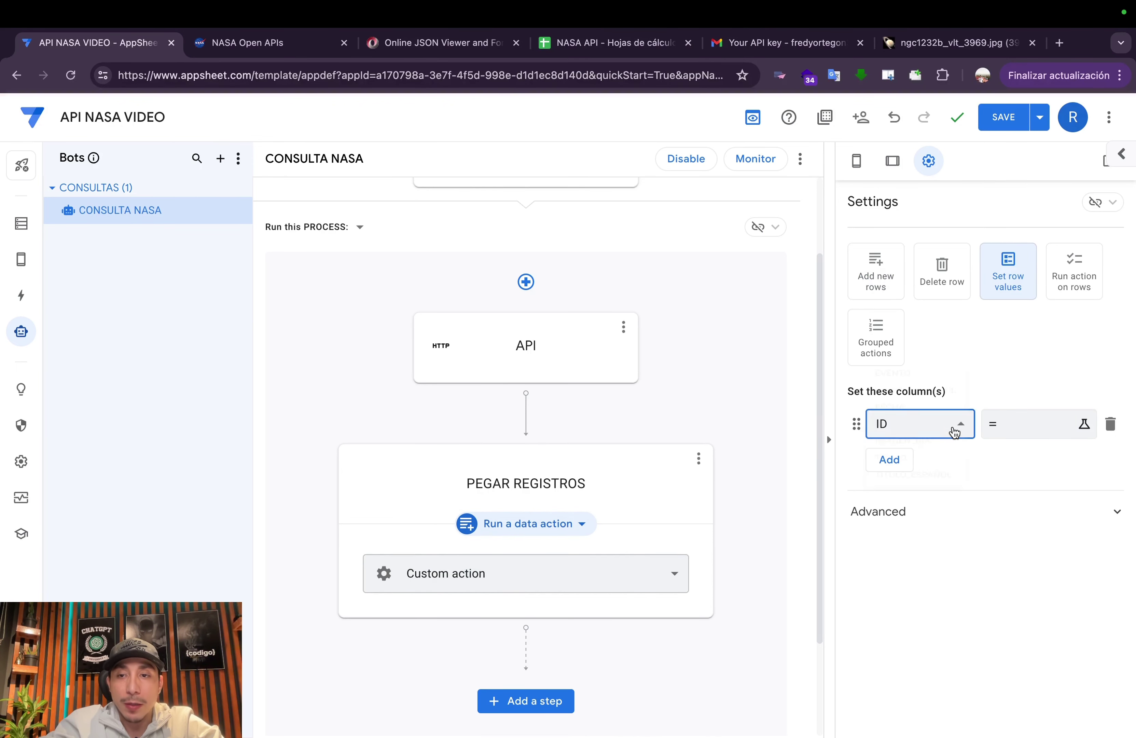
click(951, 460)
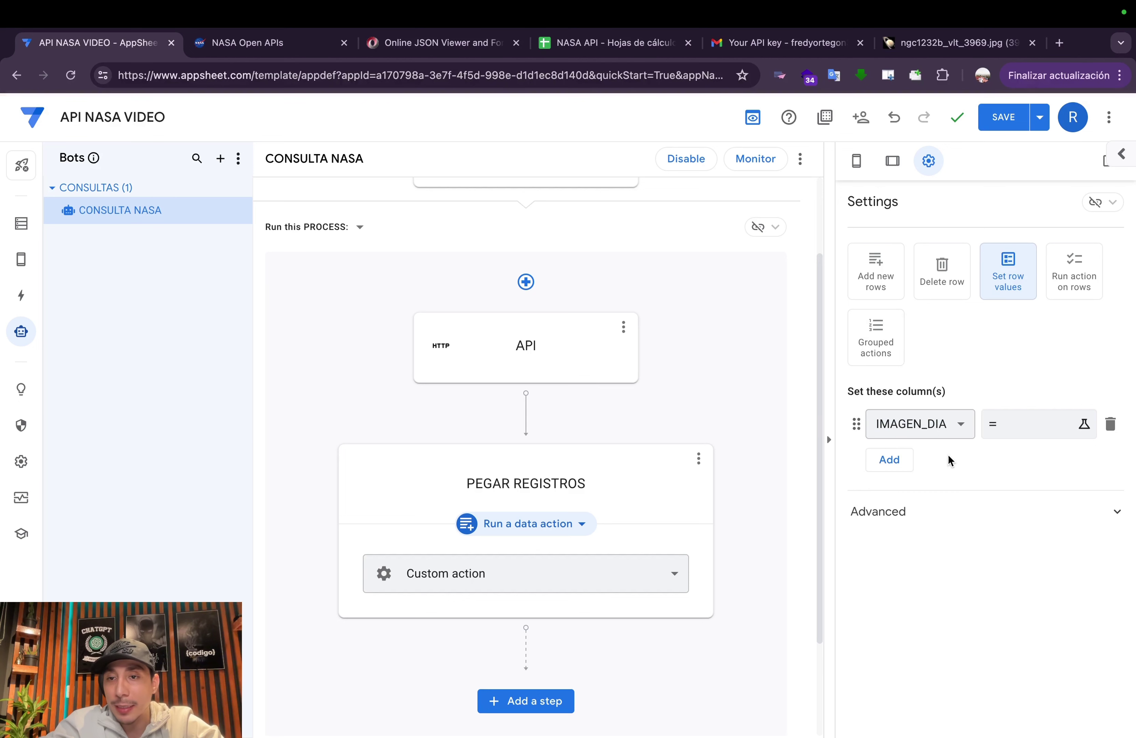
Add TITULO and EVENTO to the columns that the data action sets
click(889, 460)
click(933, 462)
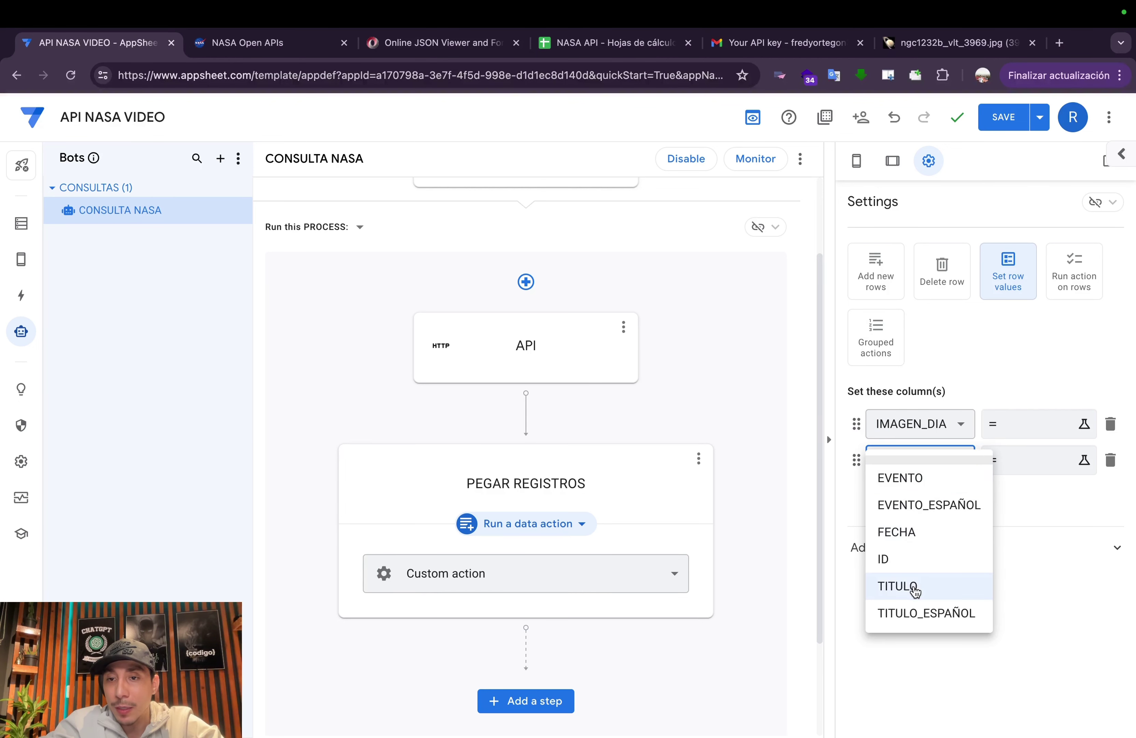
click(914, 588)
click(889, 495)
click(926, 497)
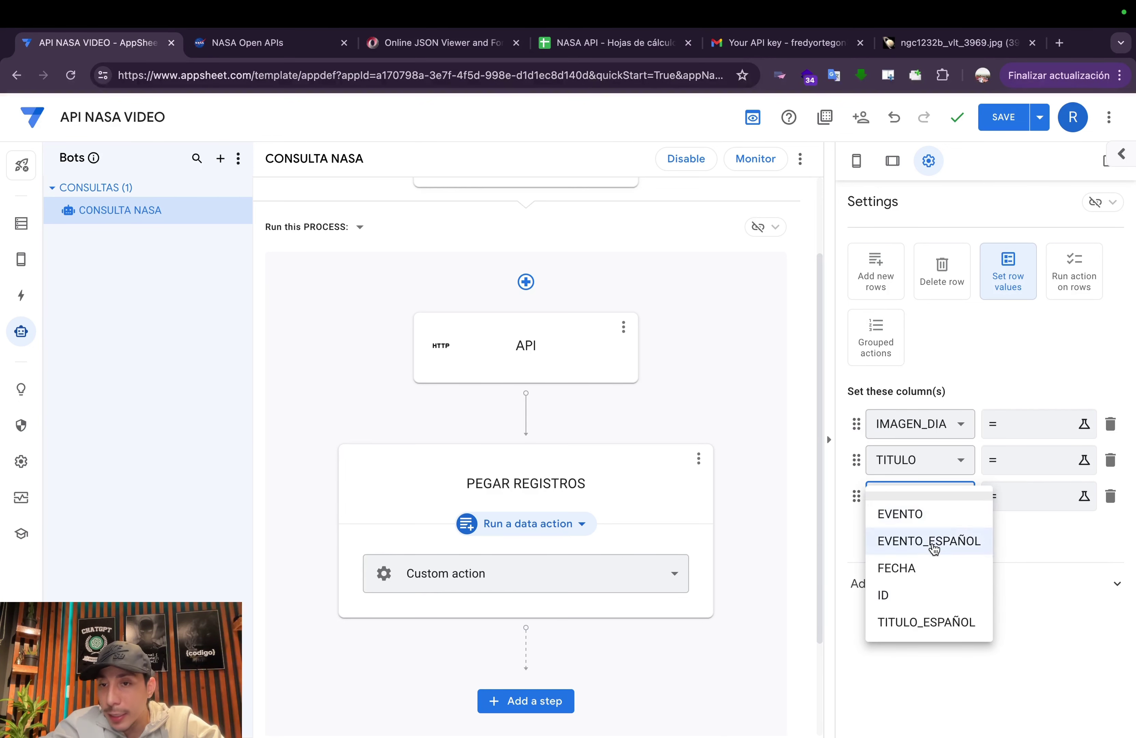
click(929, 518)
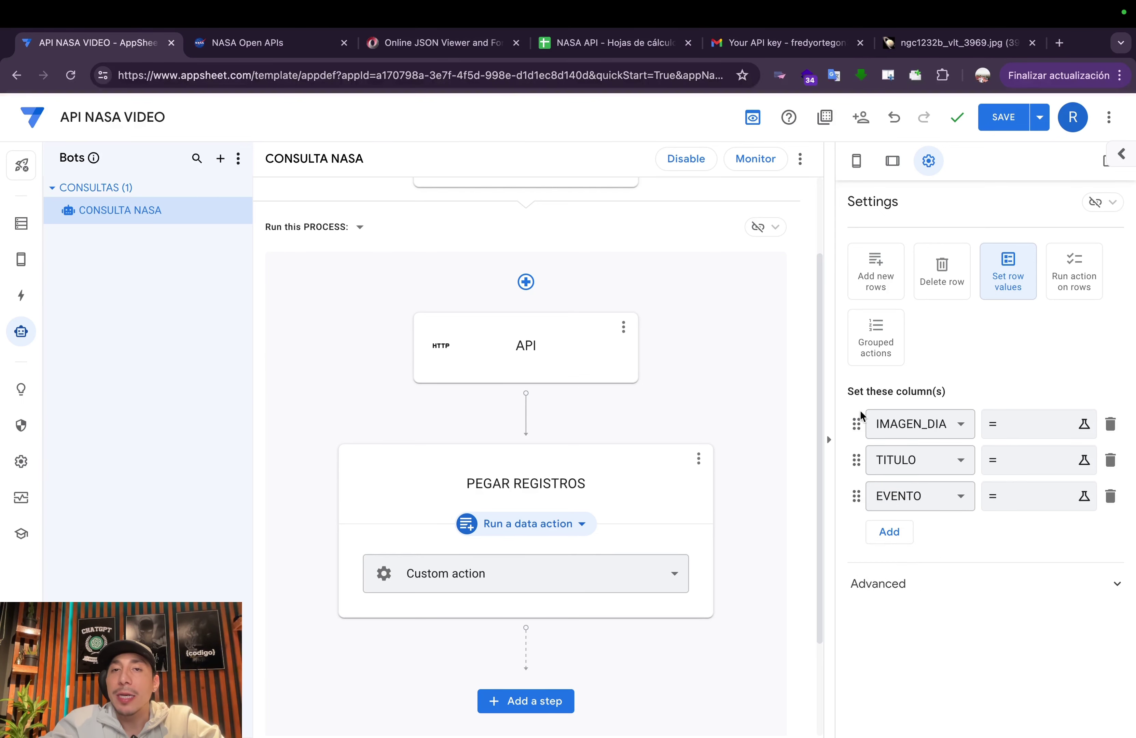
Check the column types of the CONSULTAS table and return to the PEGAR REGISTROS step of the bot
click(25, 230)
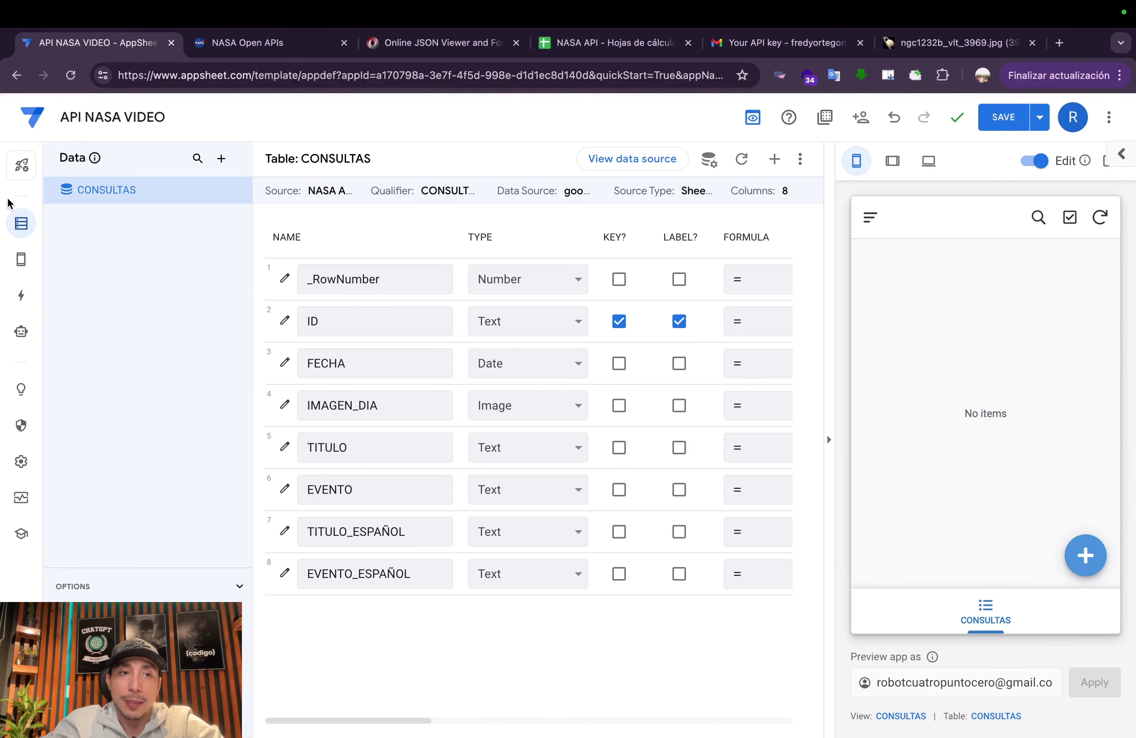
click(21, 335)
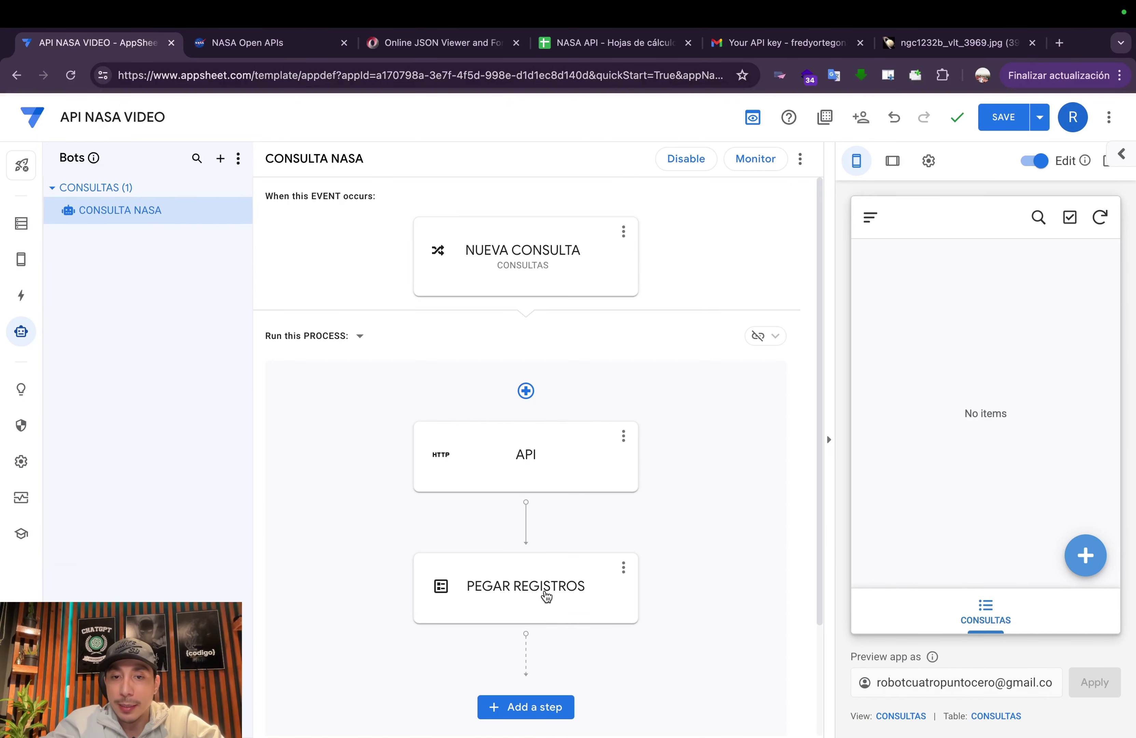
click(542, 594)
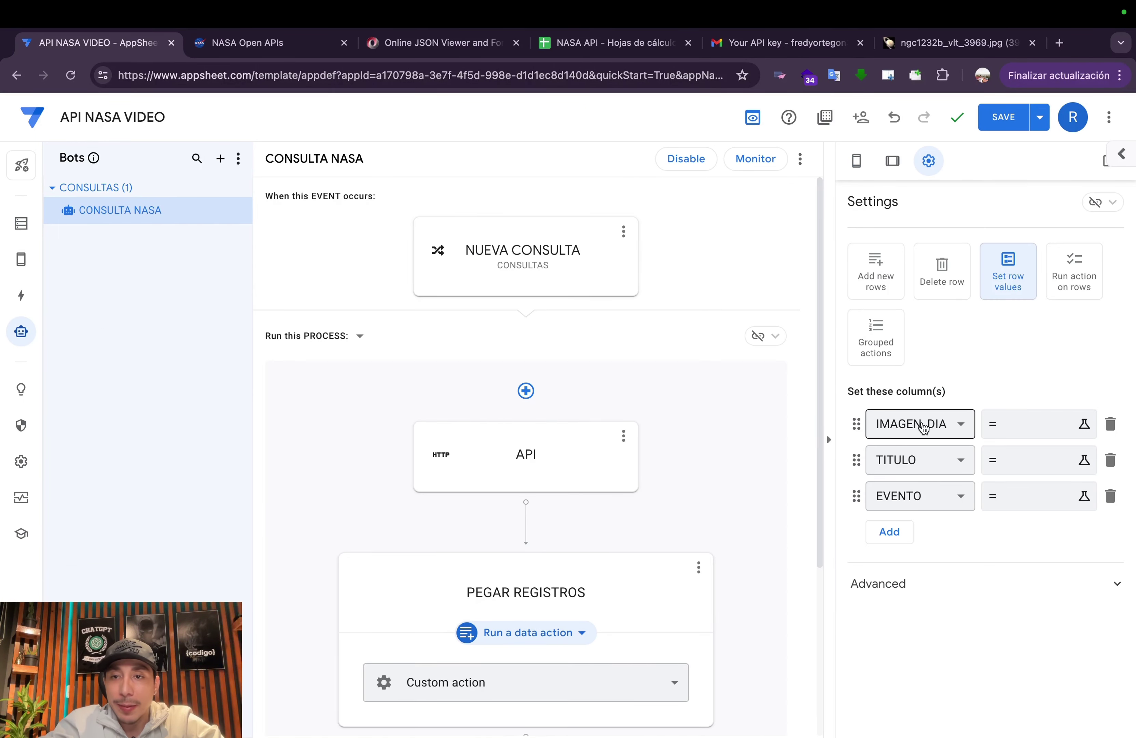
Close the empty IMAGEN_DIA expression and examine how the API step's return values are referenced in a process expression
click(1049, 431)
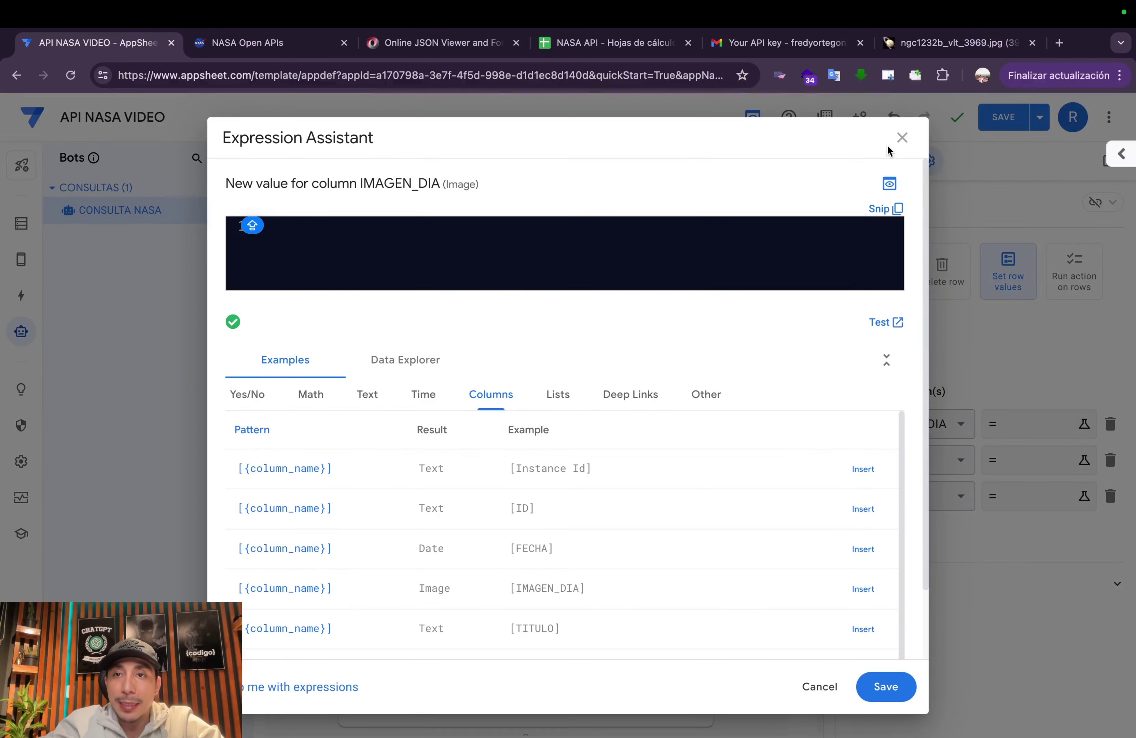
click(901, 138)
click(557, 443)
scroll(964, 485, down, 15)
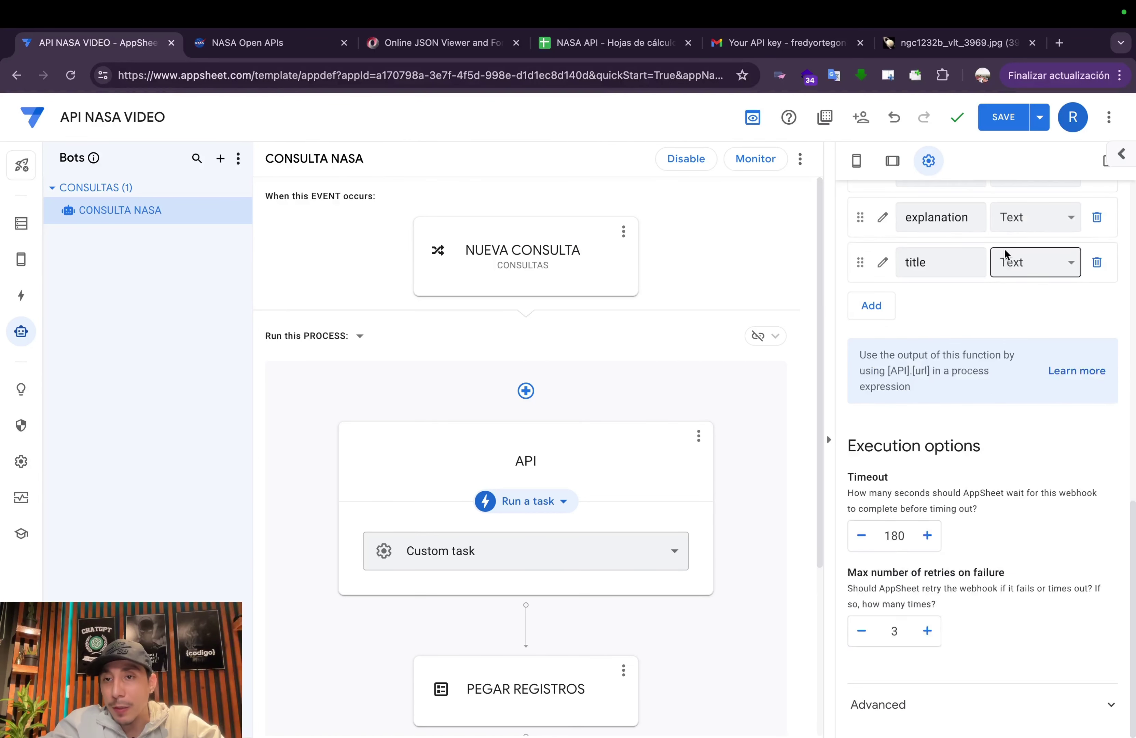
scroll(1004, 254, up, 5)
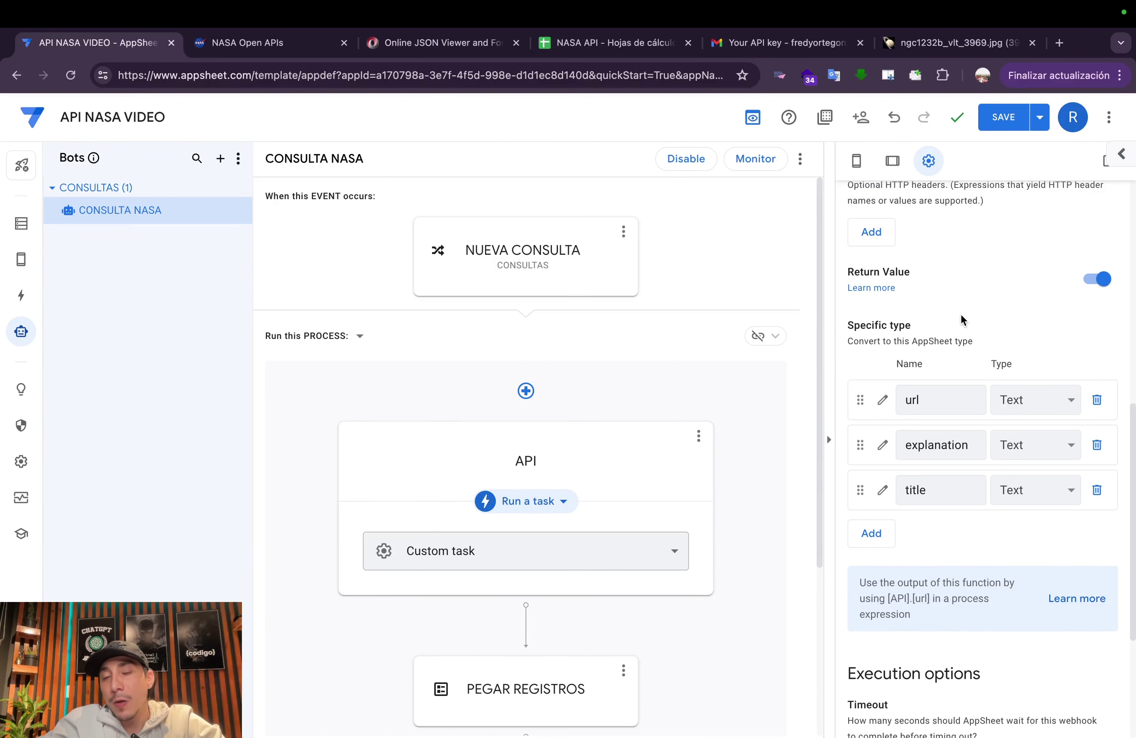
scroll(963, 320, down, 2)
scroll(936, 515, down, 3)
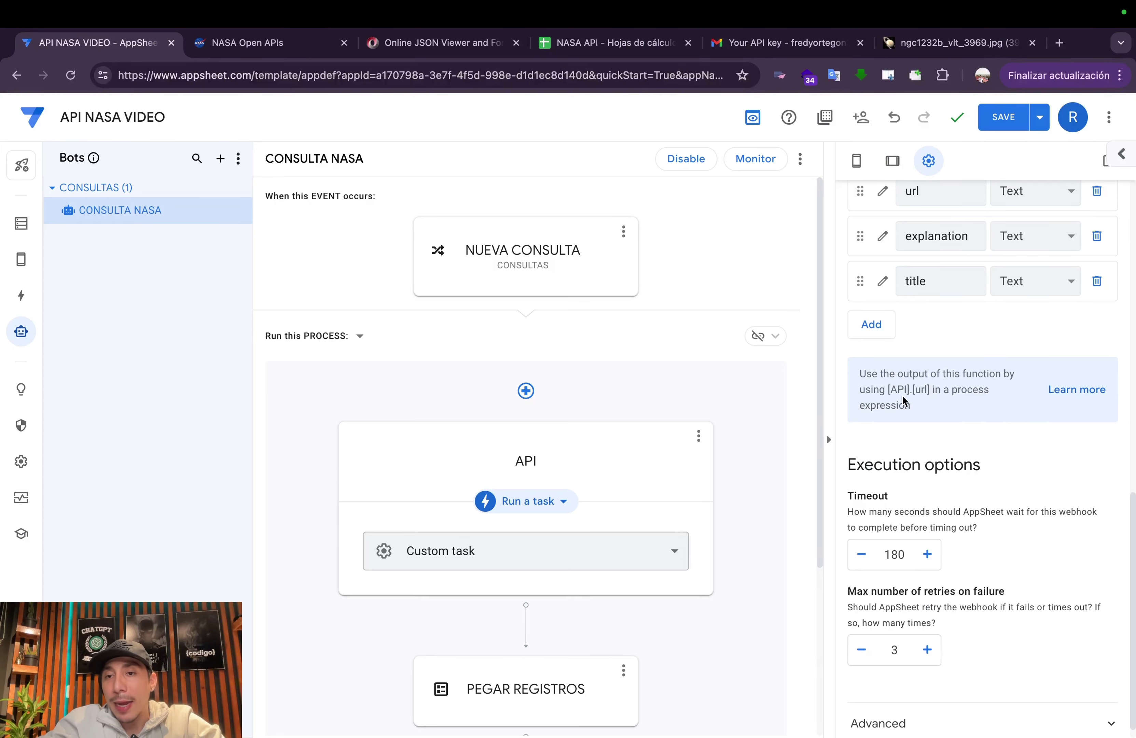
Set the IMAGEN_DIA column in the PEGAR REGISTROS step to the API return value [API].[url]
drag(888, 390, 930, 392)
key(super+c)
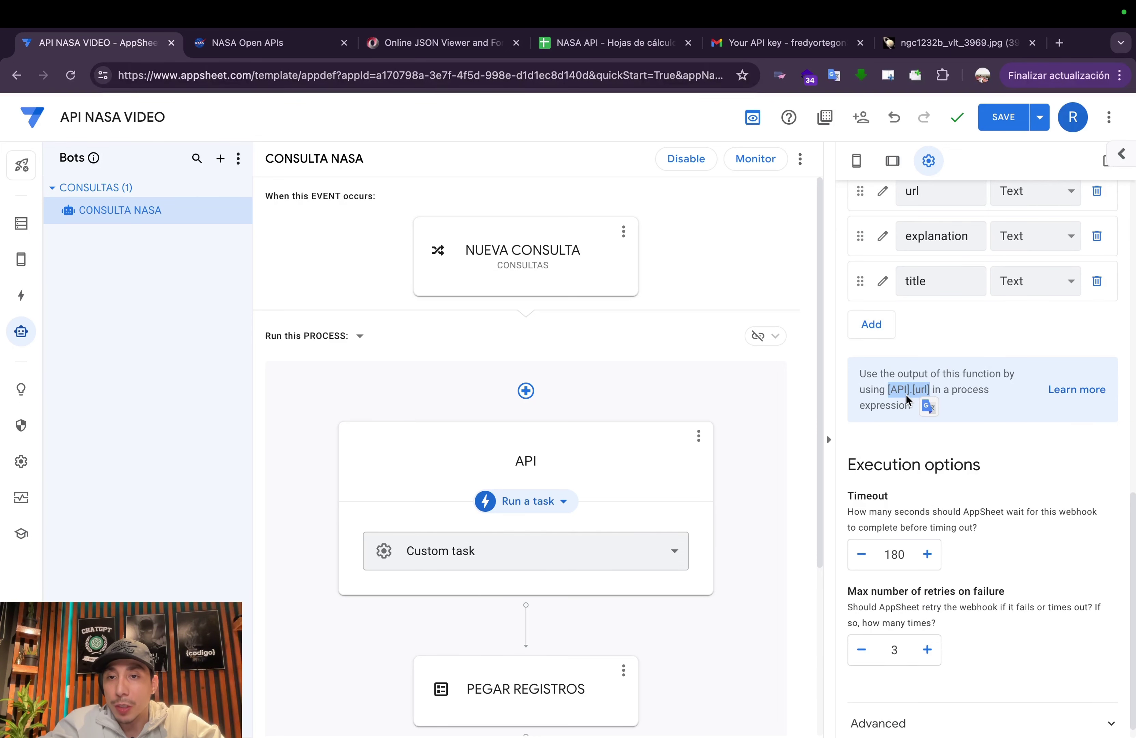
scroll(591, 545, down, 2)
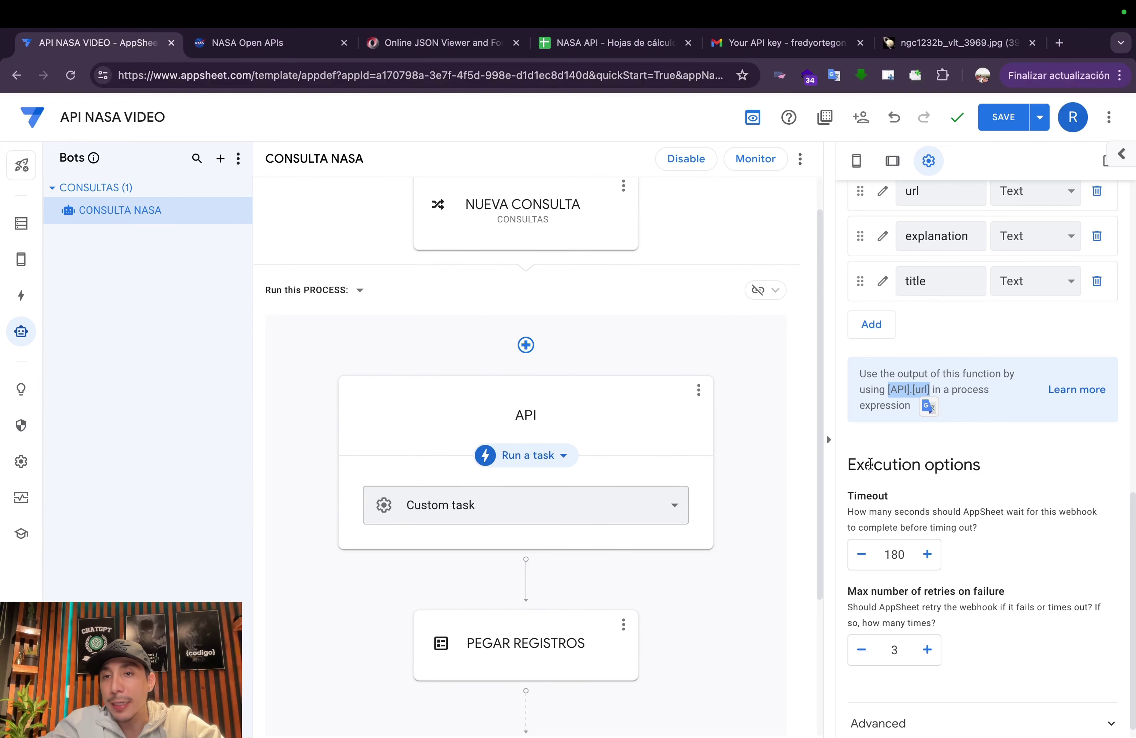
scroll(905, 374, up, 2)
click(925, 253)
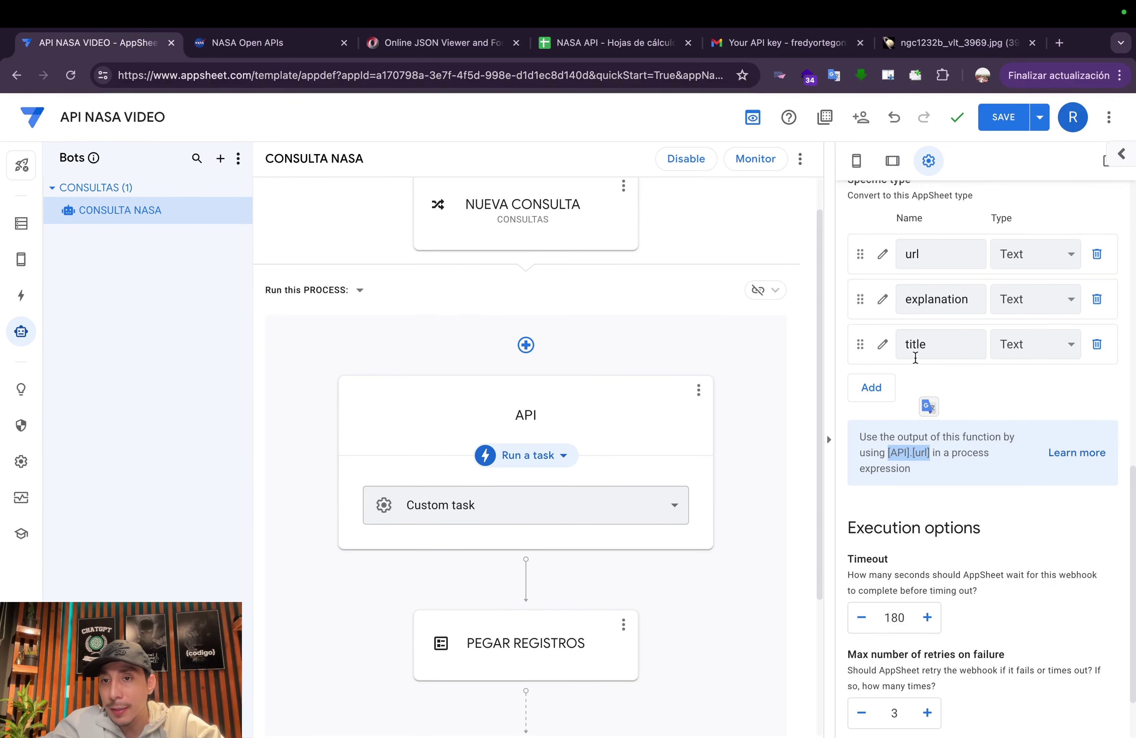
click(933, 307)
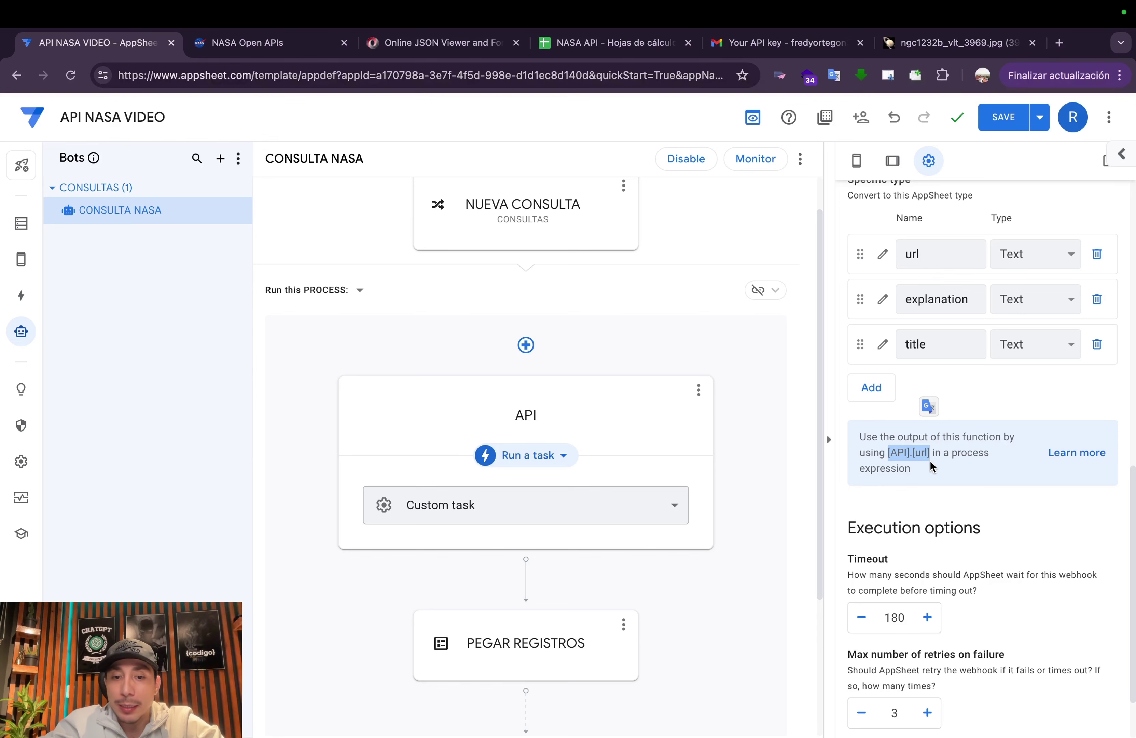
click(519, 652)
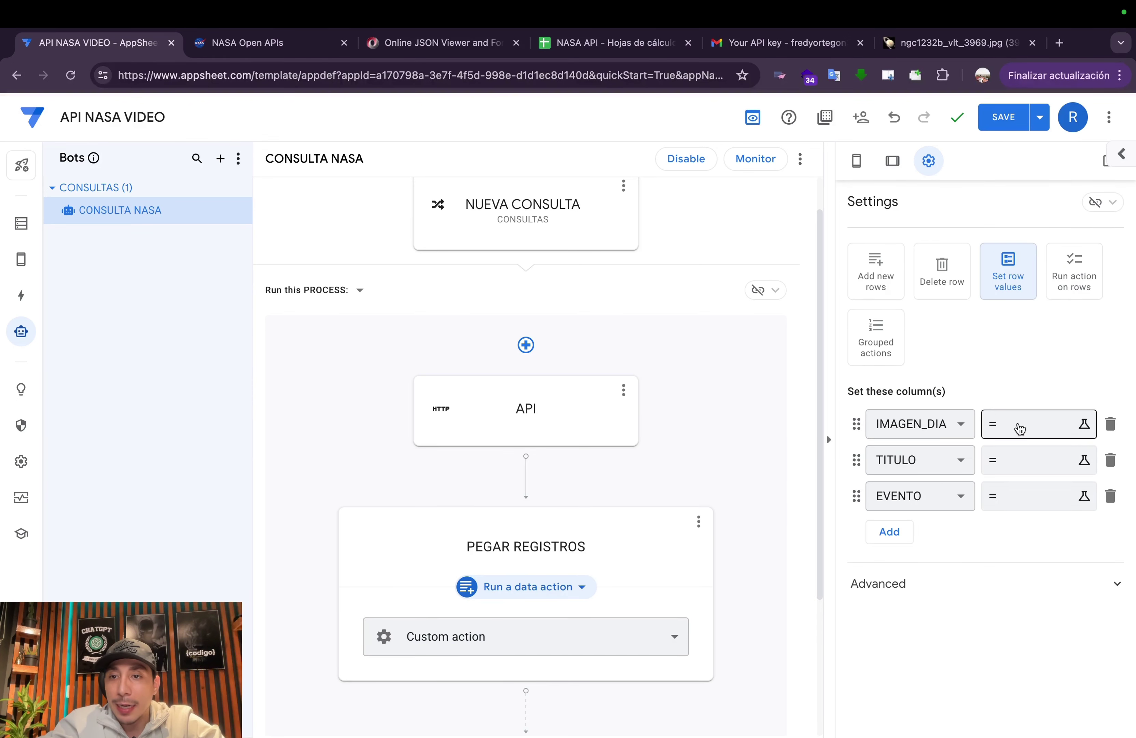
click(1020, 428)
key(super+v)
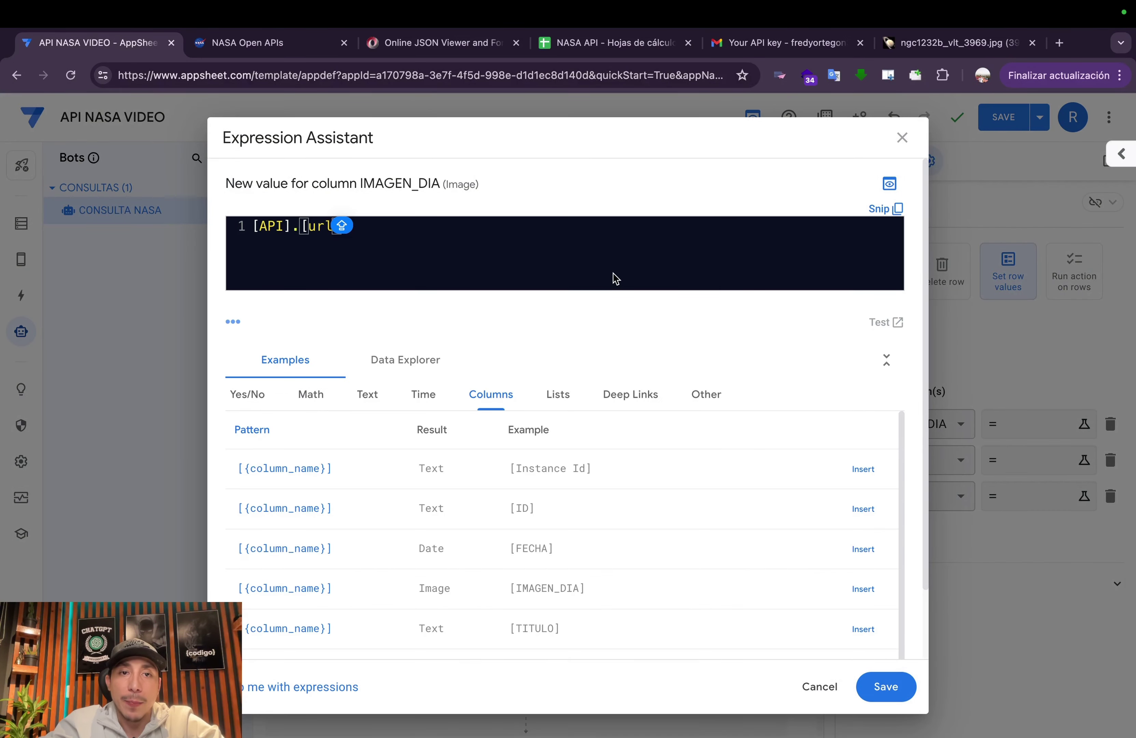
click(890, 697)
Set the TITULO column of the PEGAR REGISTROS data action to [API].[title]
click(1020, 459)
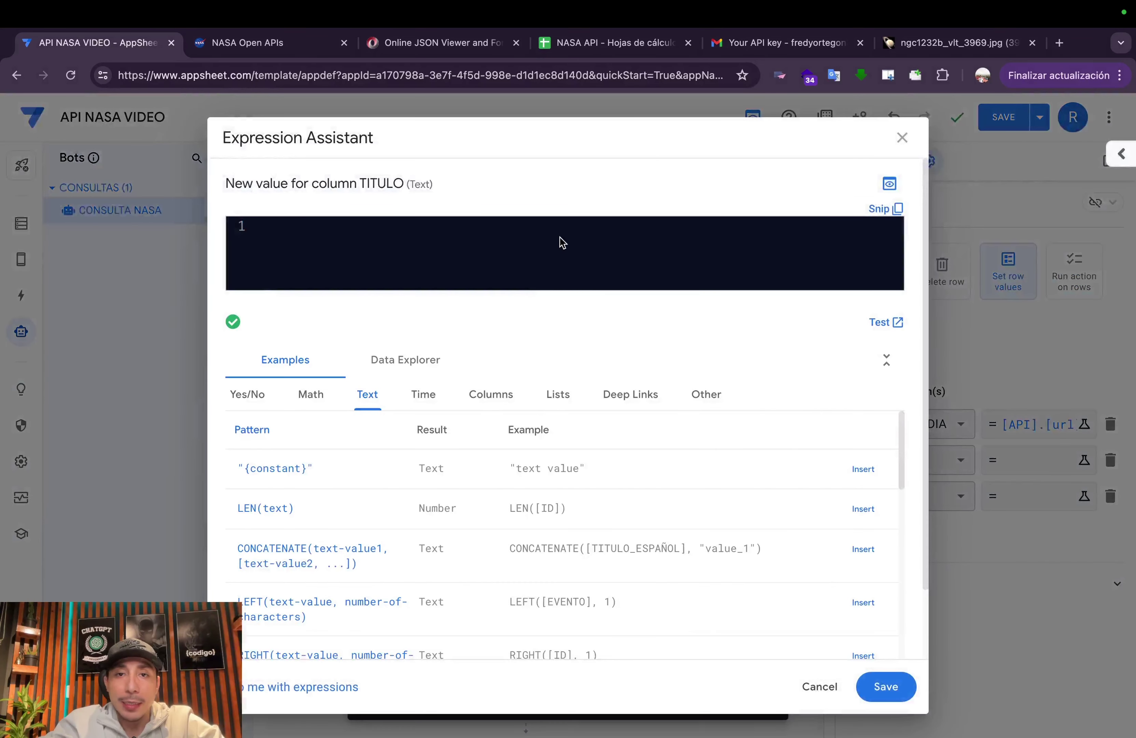
key(super+v)
double_click(321, 226)
text(TIL)
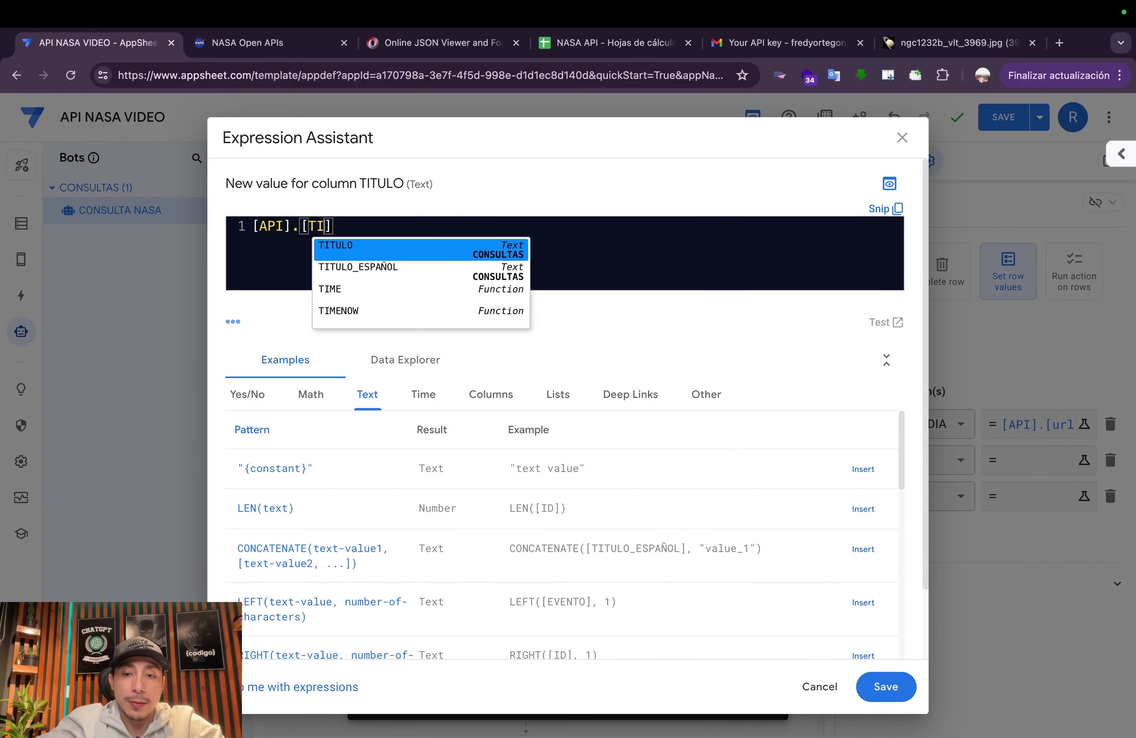
key(BackSpace)
key(BackSpace)
key(BackSpace)
key(BackSpace)
text(T)
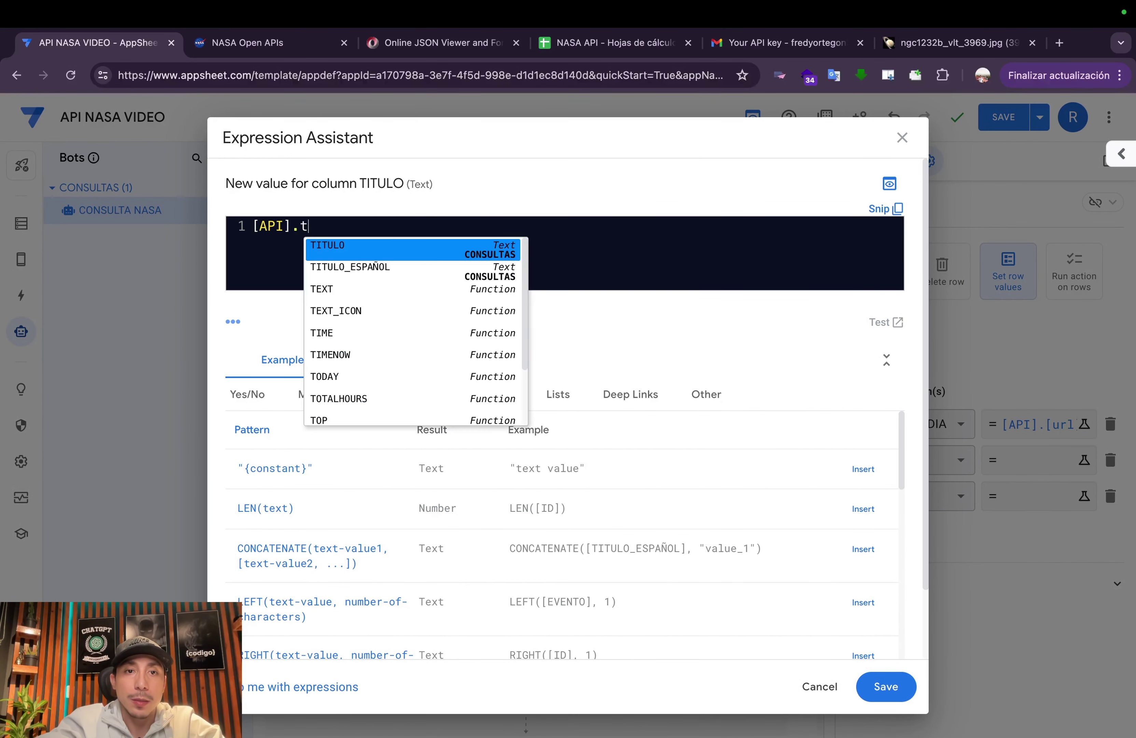
key(BackSpace)
text(T)
key(BackSpace)
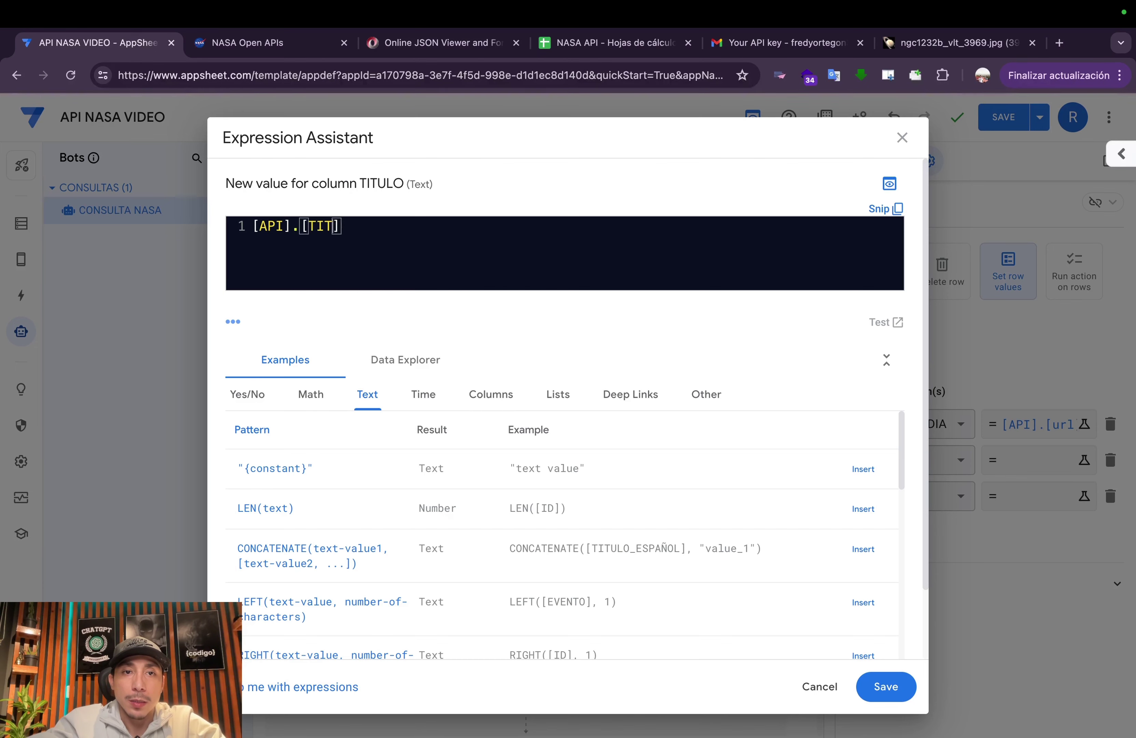
text([ti)
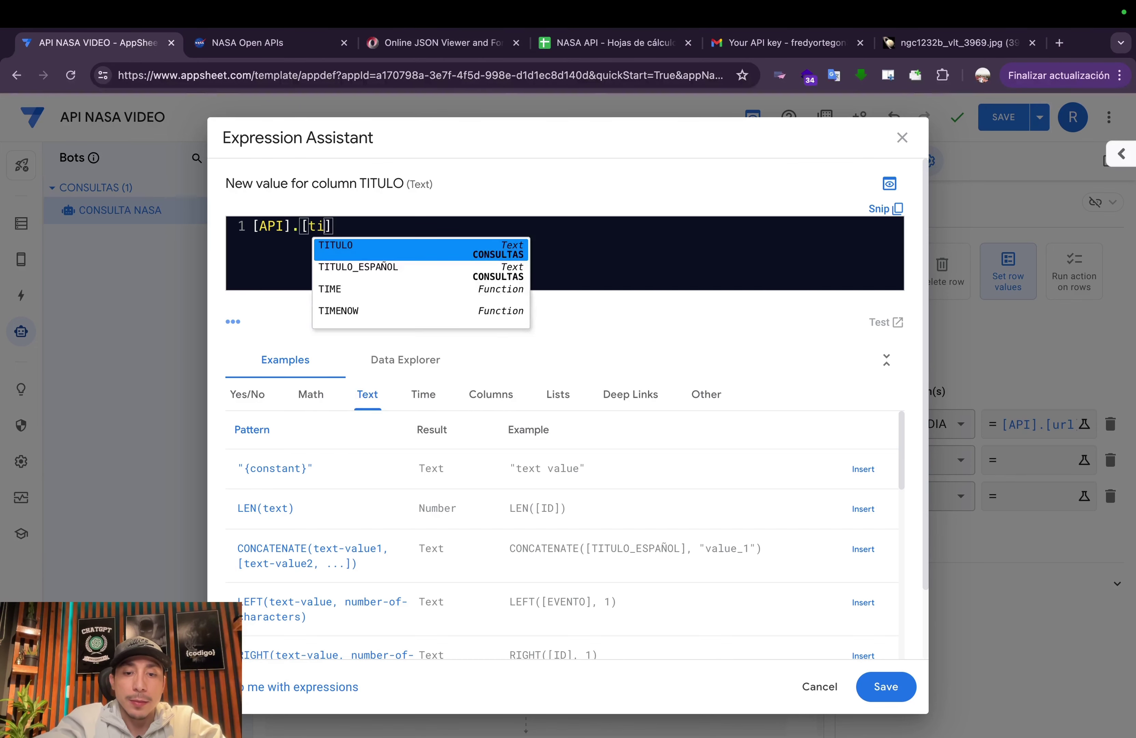
text(tle)
click(886, 687)
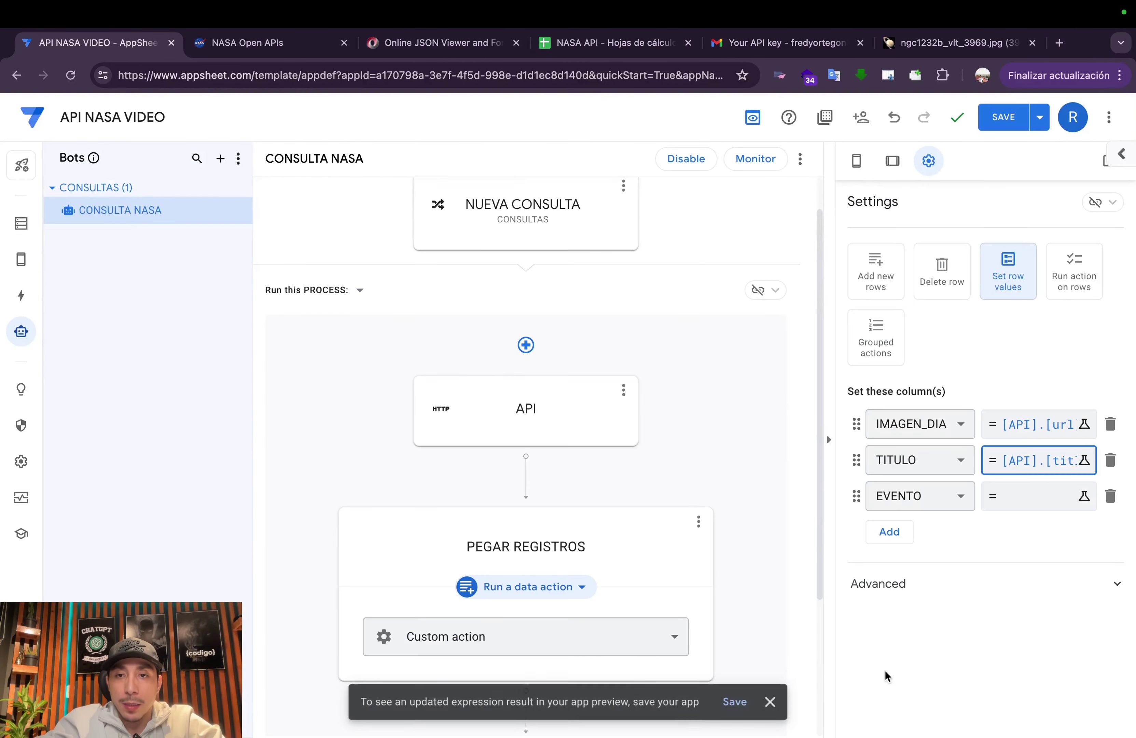
Copy the return value name explanation from the API step's webhook settings
click(508, 401)
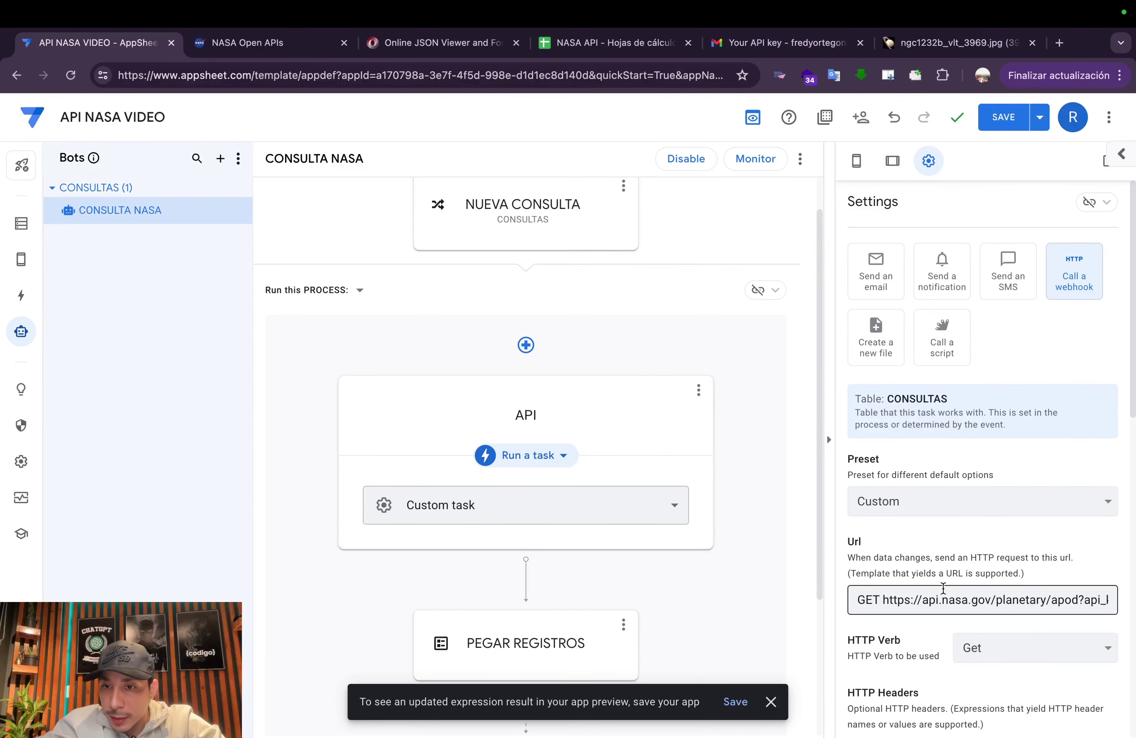
scroll(934, 431, down, 10)
double_click(924, 403)
key(super+c)
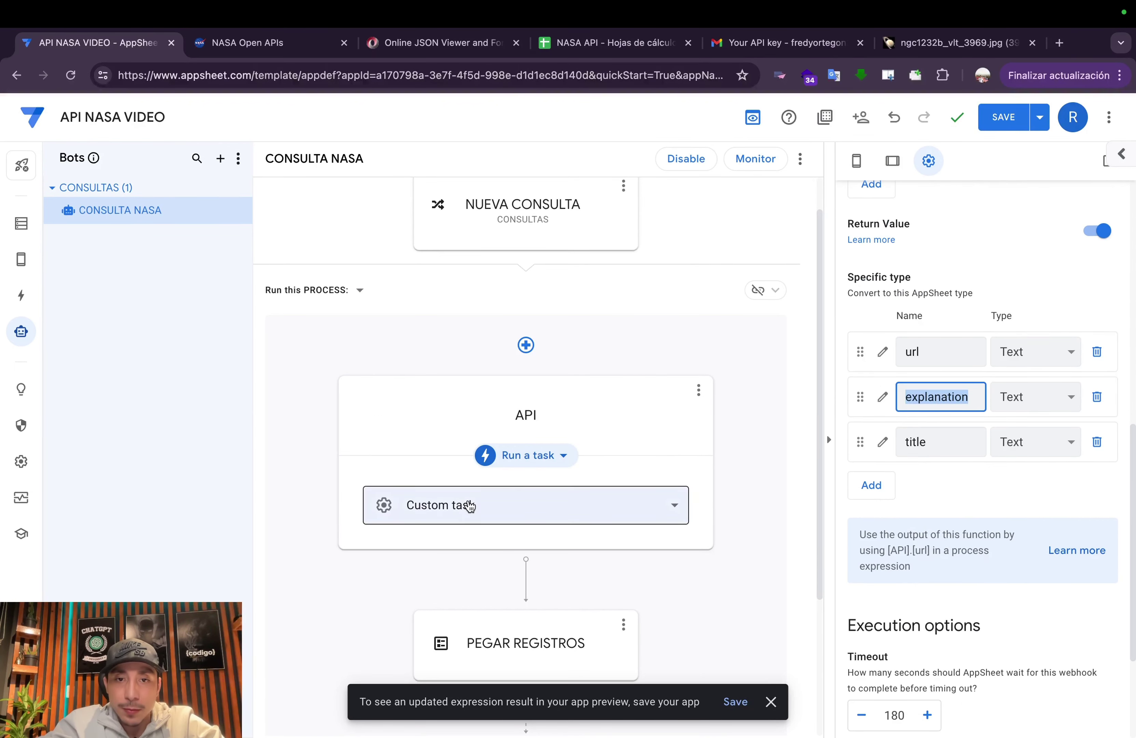
Set the EVENTO column in the PEGAR REGISTROS step to [API].[explanation] and save the app
scroll(479, 484, down, 4)
click(537, 467)
click(1015, 484)
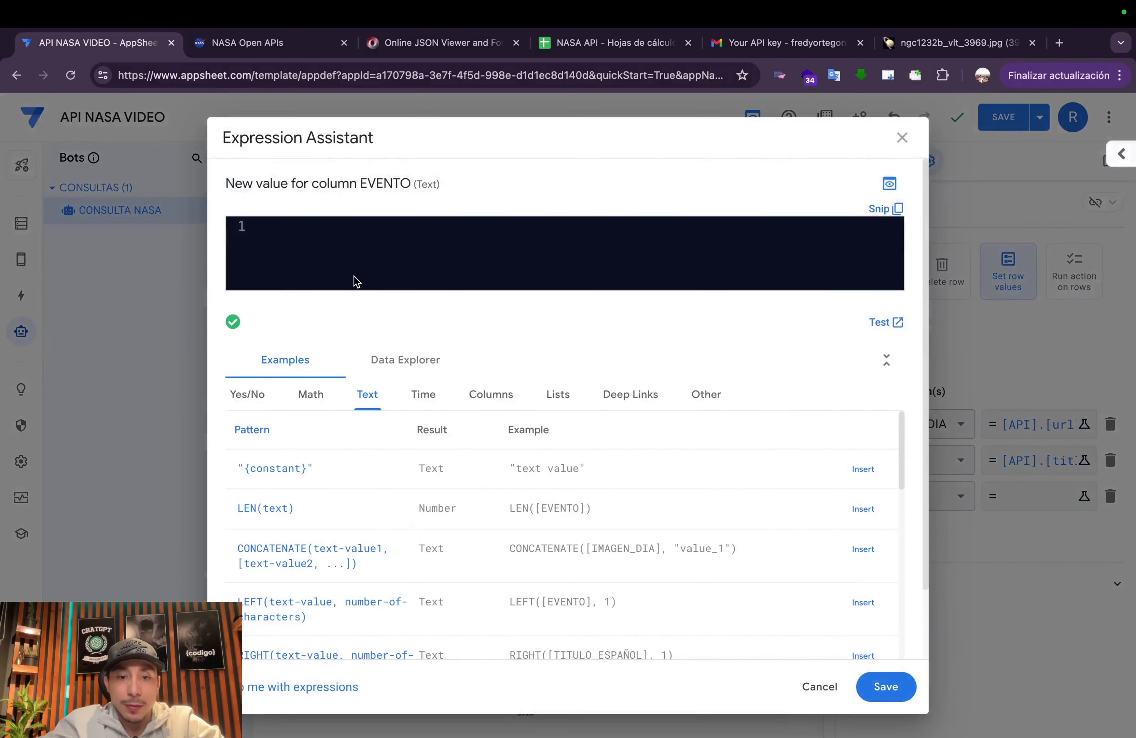
key(super+v)
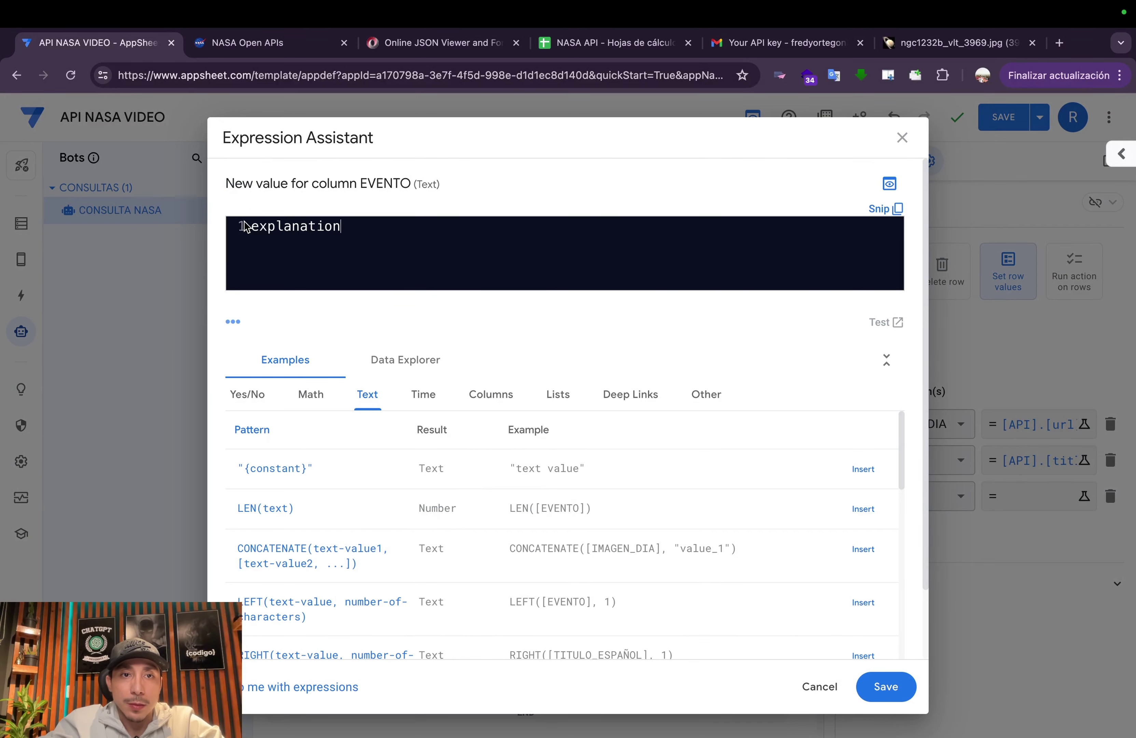
text([)
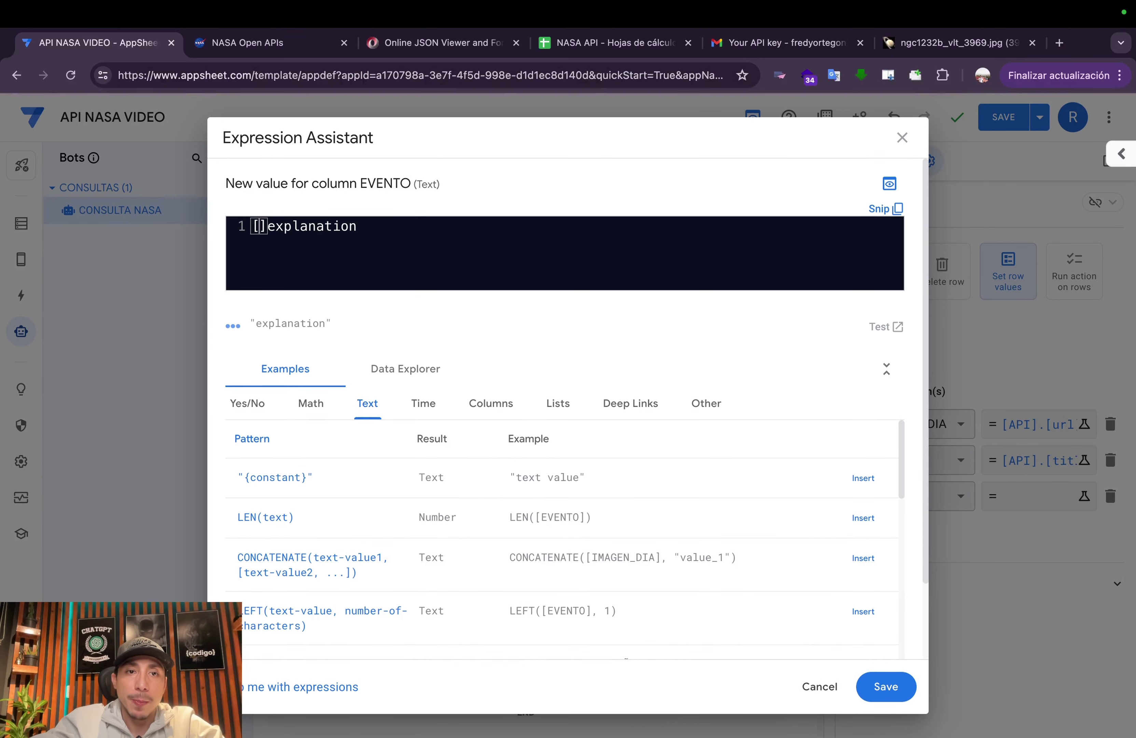
text(API)
text(.)
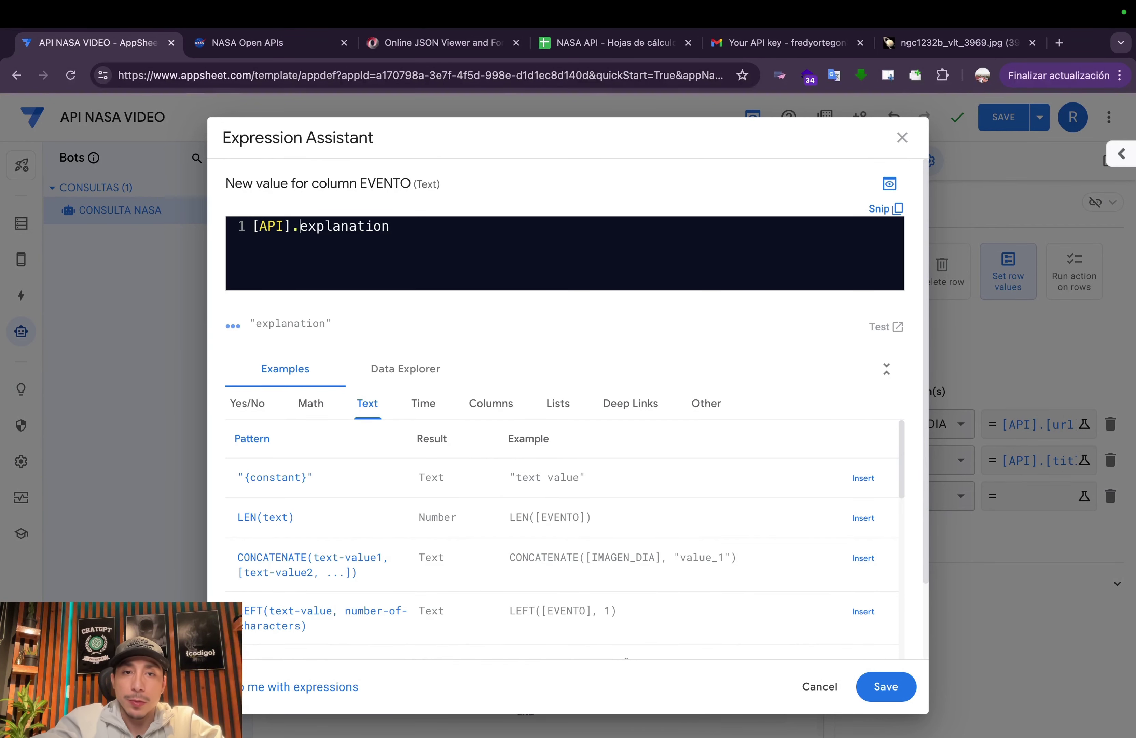
text([)
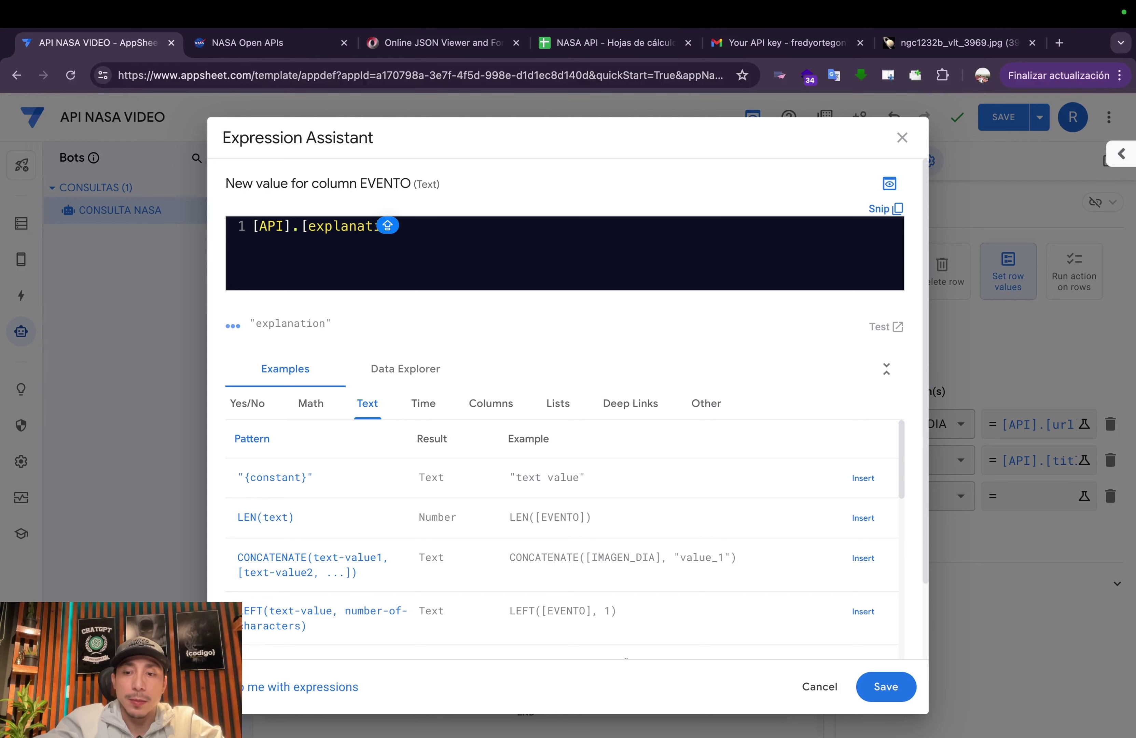
text(])
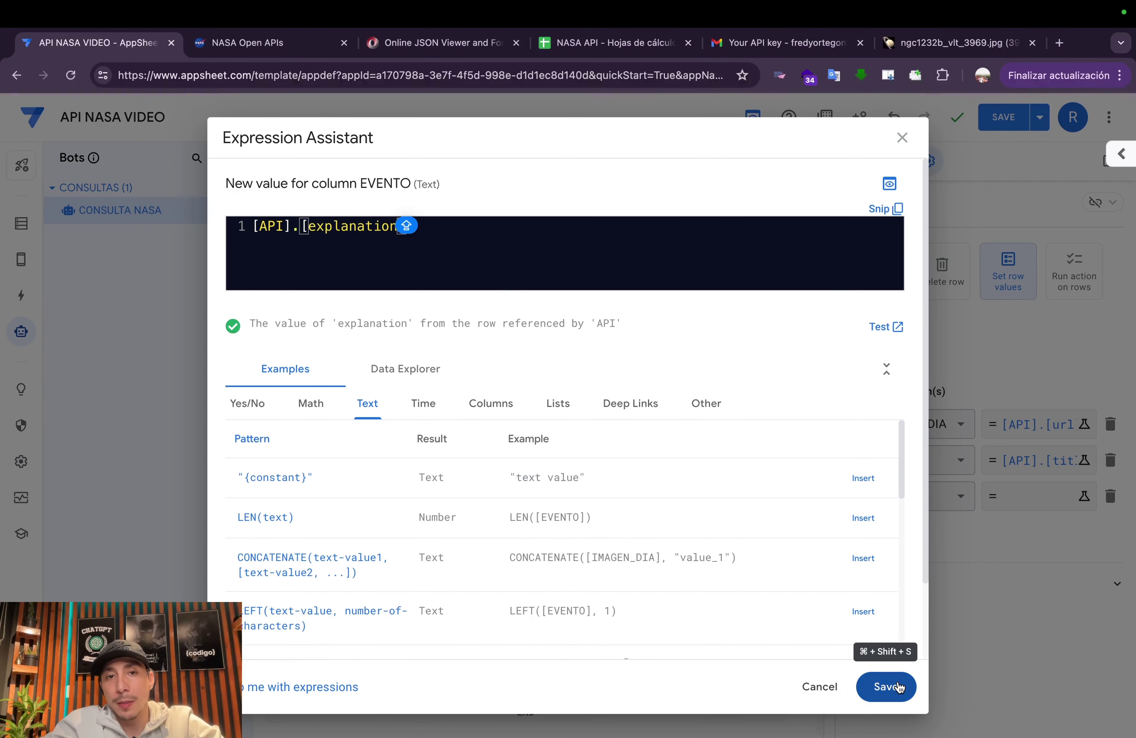
click(886, 686)
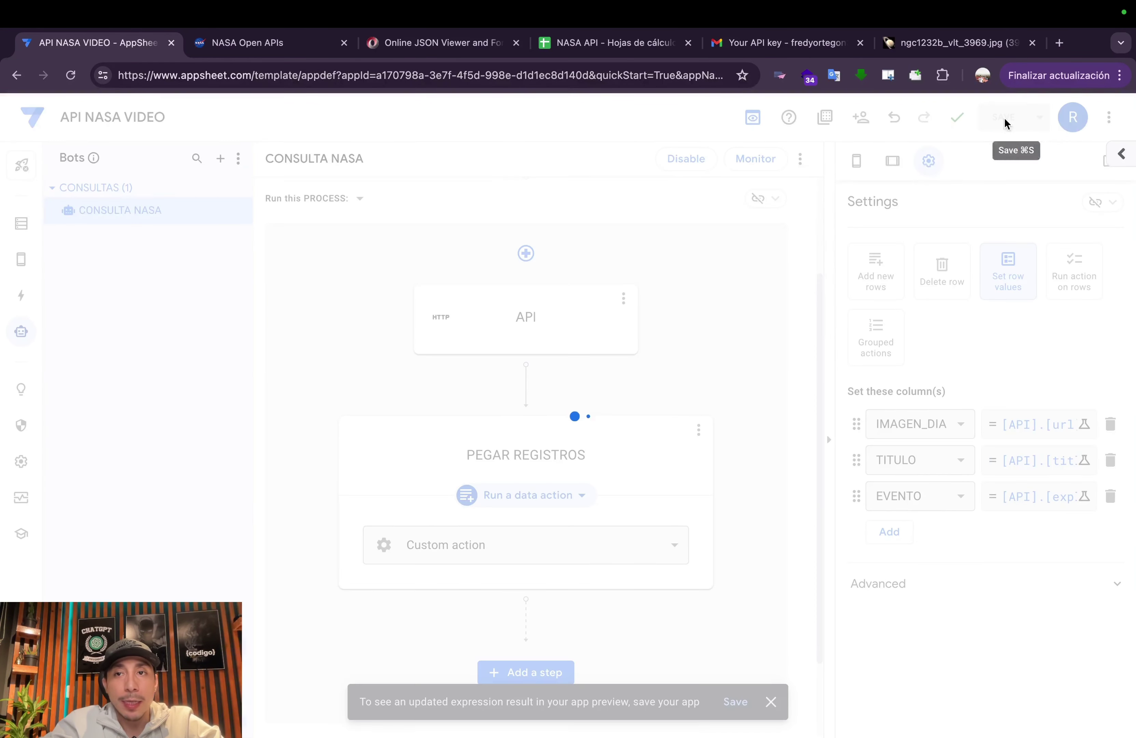
click(1004, 119)
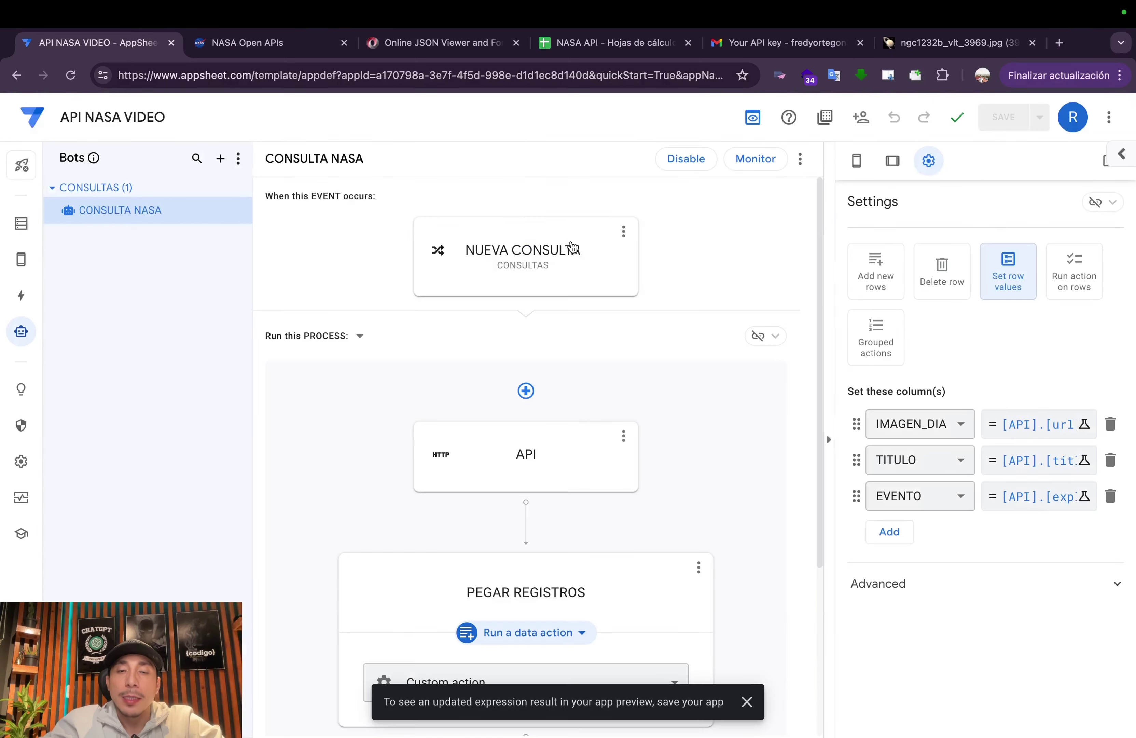
Create a test record in the app's mobile preview with FECHA 29/06/2024 and save it
click(856, 162)
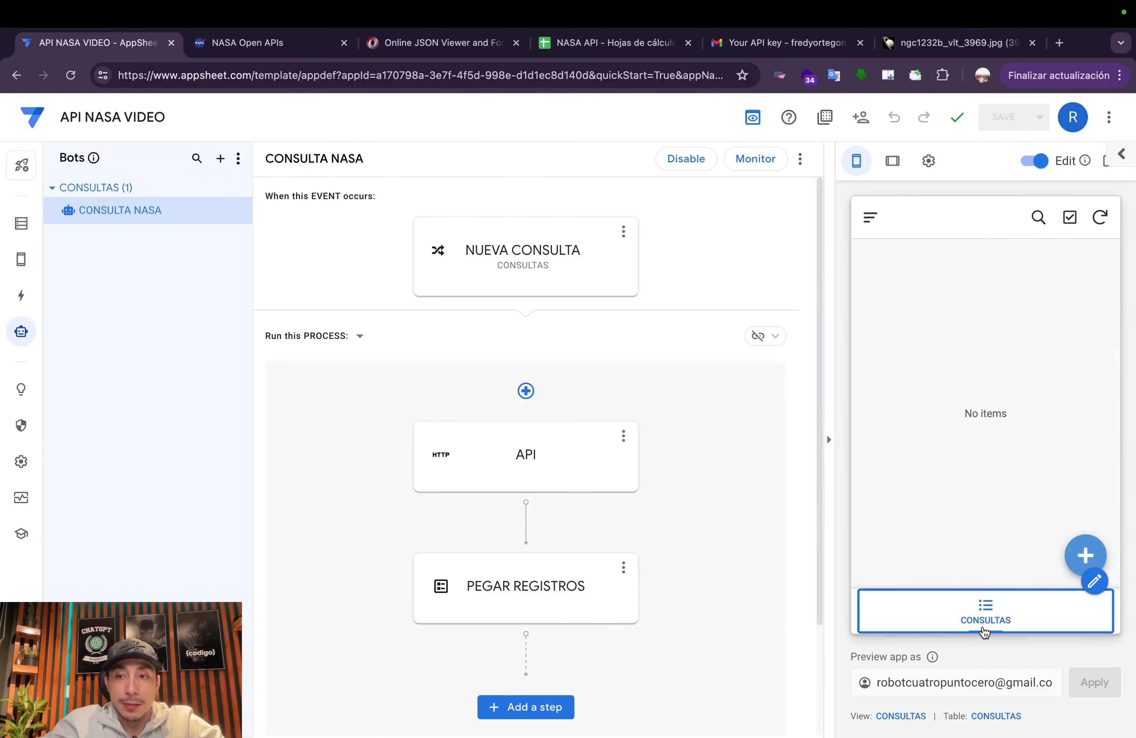
click(1064, 568)
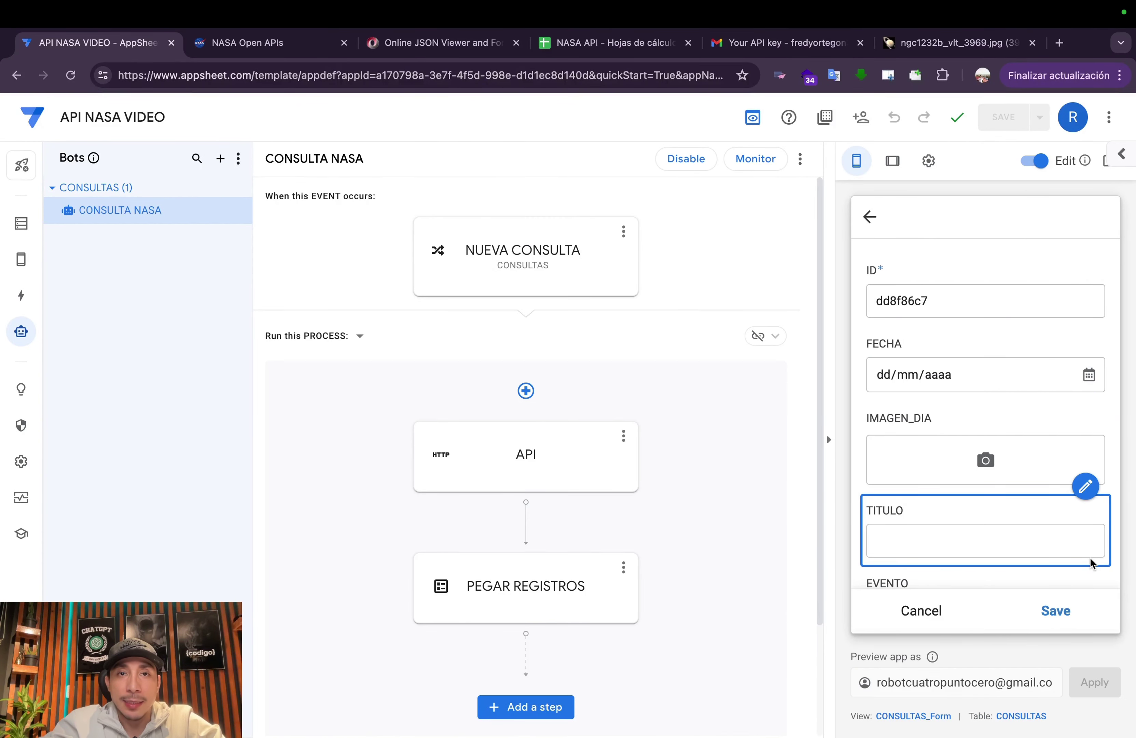
click(1089, 376)
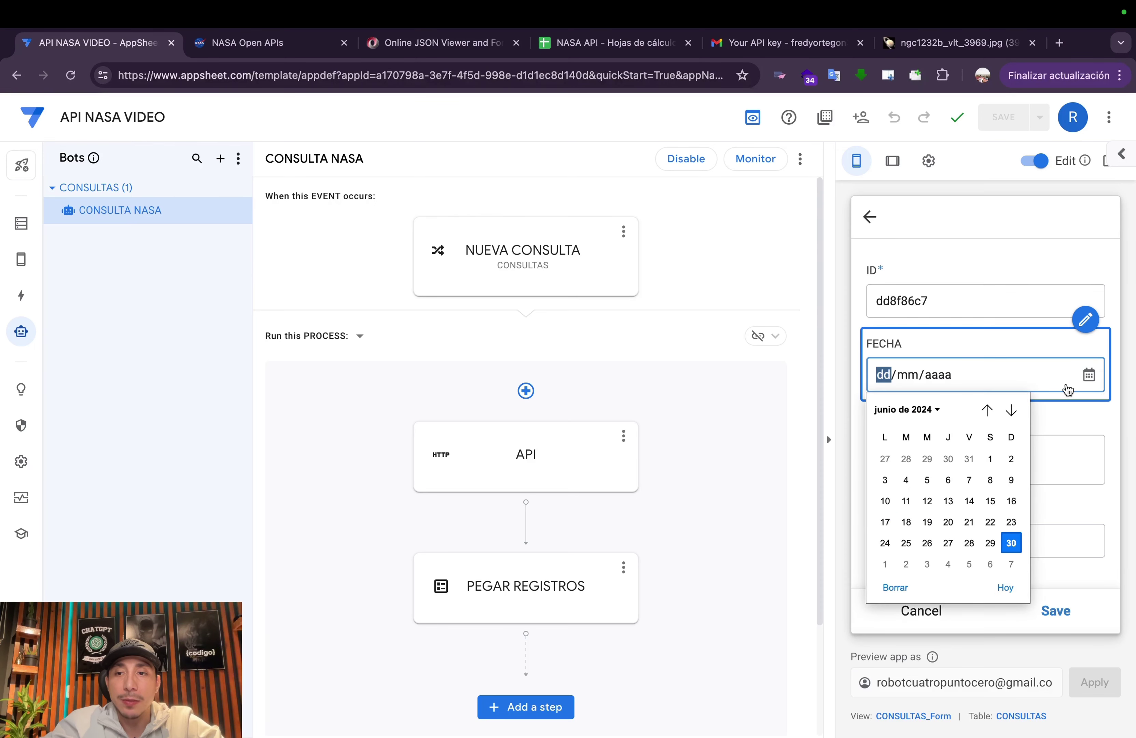
click(990, 543)
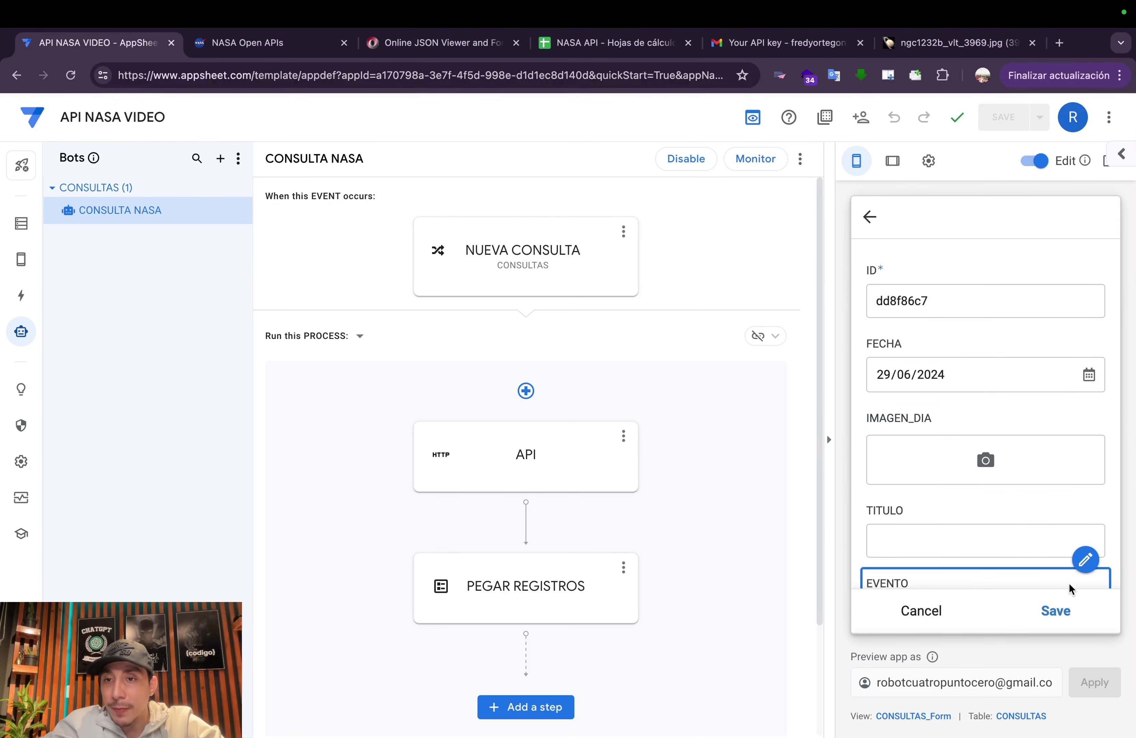
click(1055, 610)
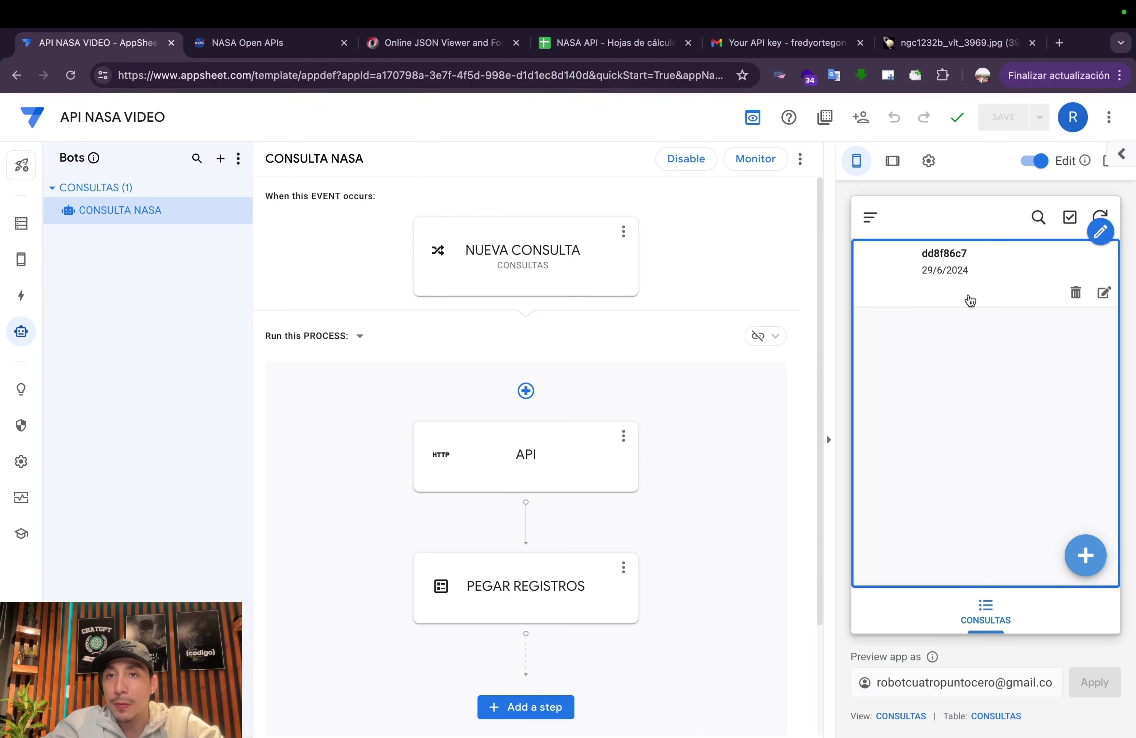
Switch to the NASA API spreadsheet, check the IMAGEN_DIA, TITULO and EVENTO cells of the new record, and return to AppSheet
click(544, 42)
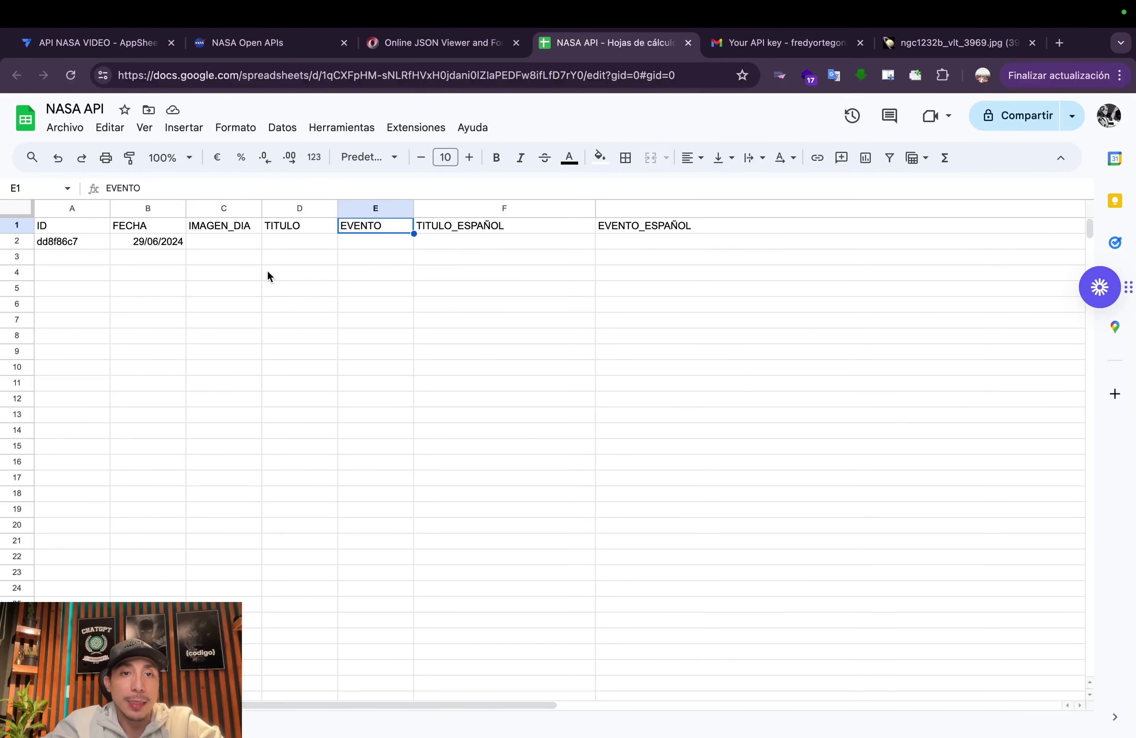
click(390, 248)
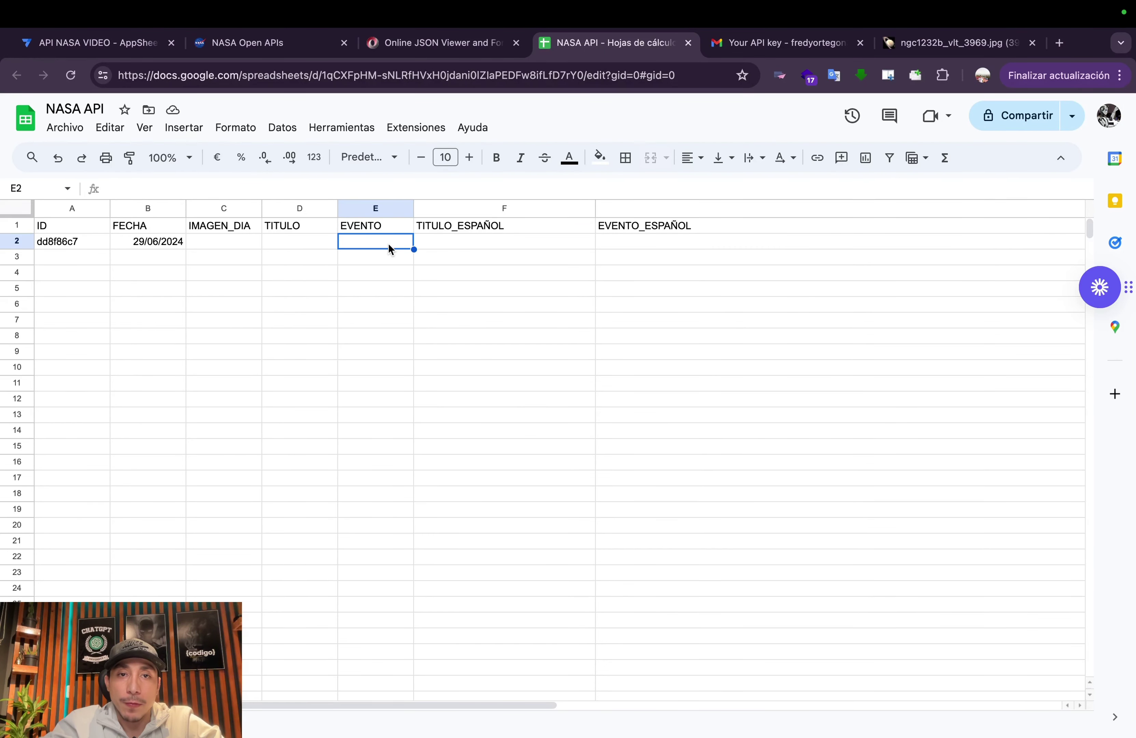
click(94, 46)
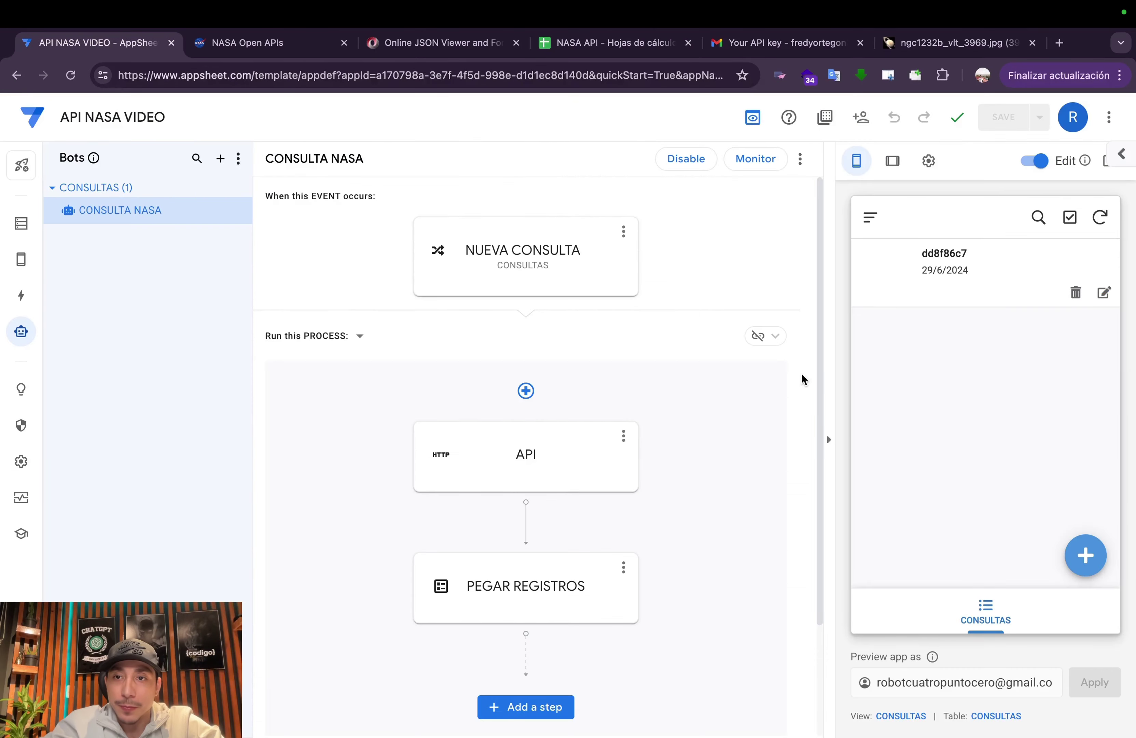
click(554, 457)
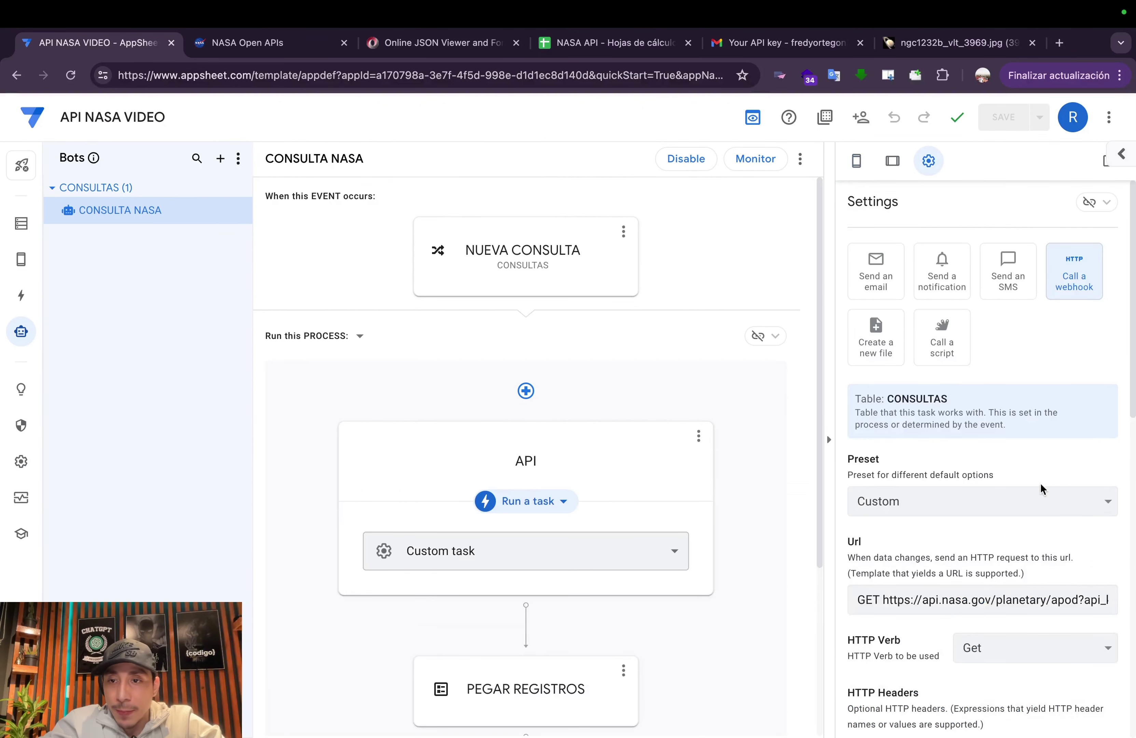
click(927, 608)
click(882, 605)
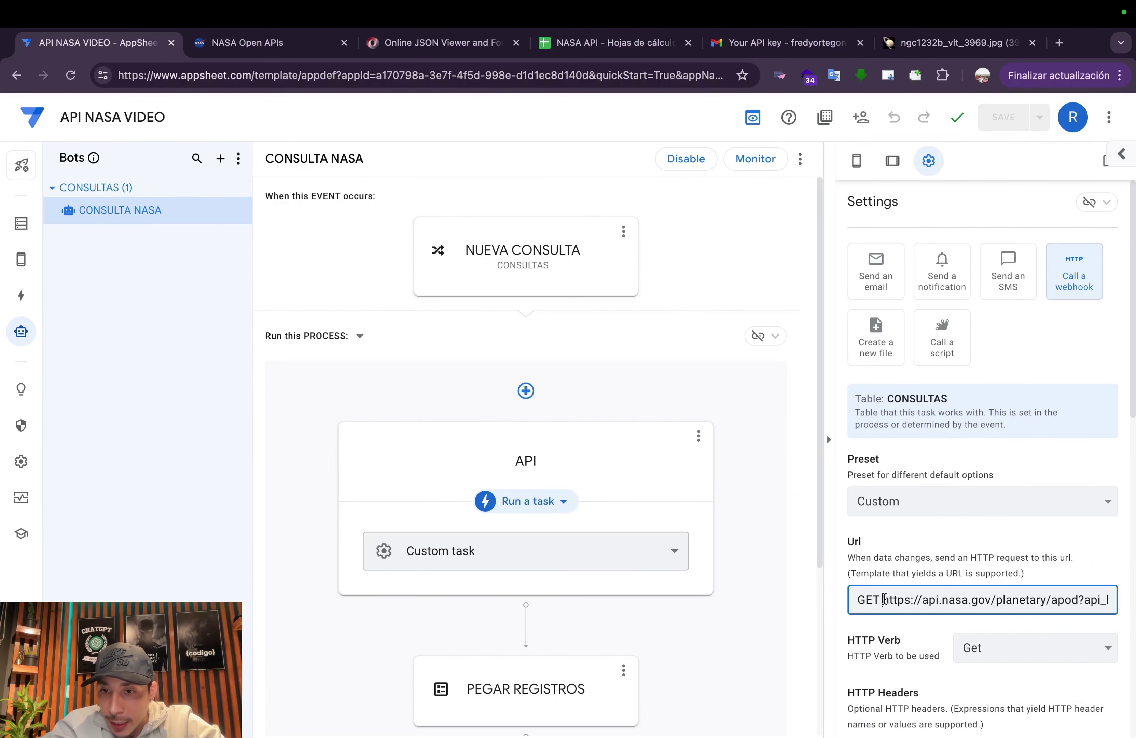
key(BackSpace)
key(BackSpace)
key(BackSpace)
key(BackSpace)
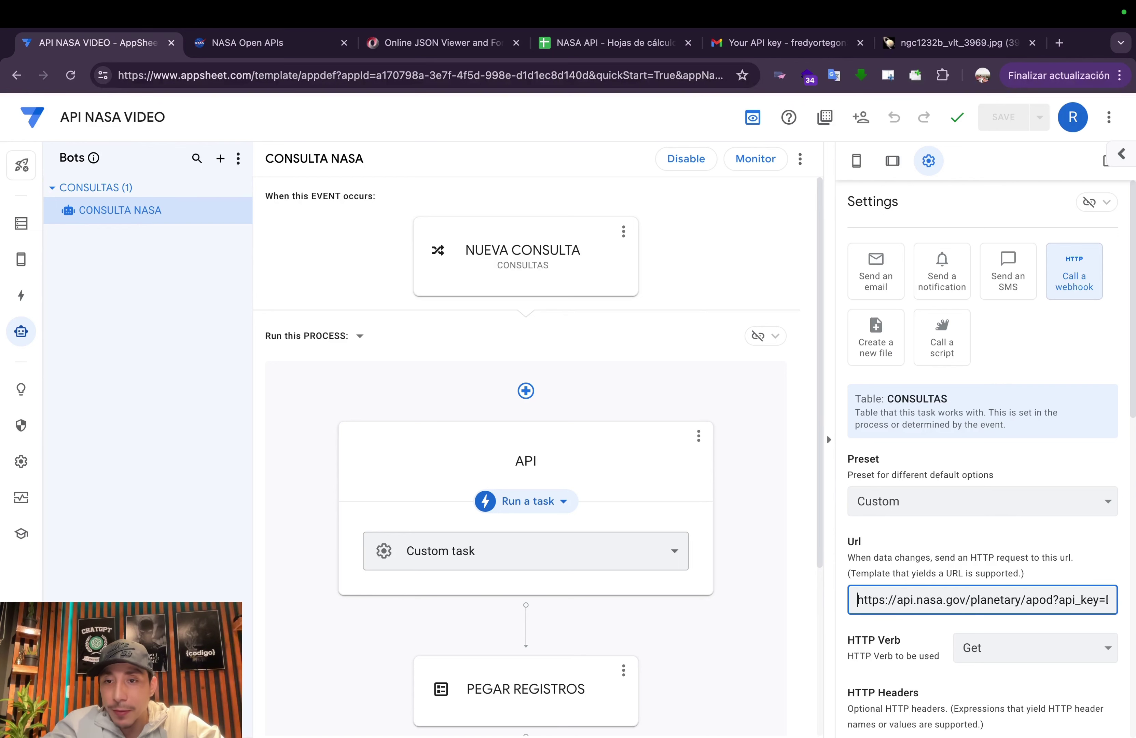
Save the app and show its mobile preview
click(855, 615)
click(1004, 117)
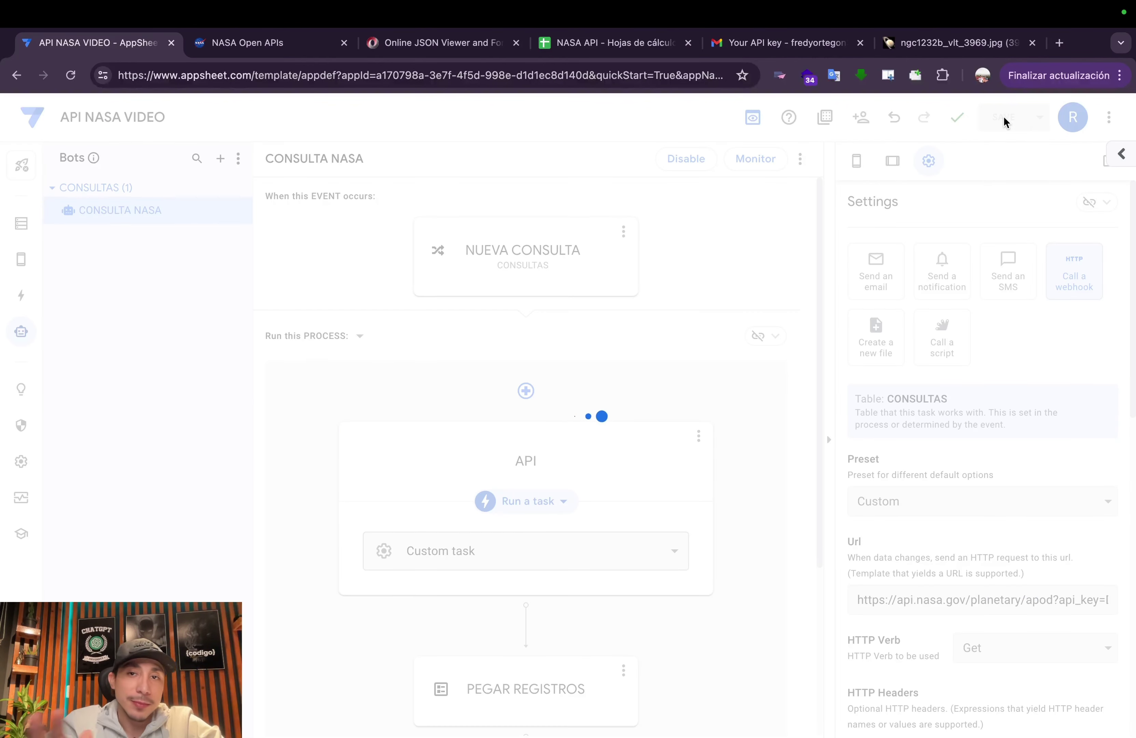
click(856, 161)
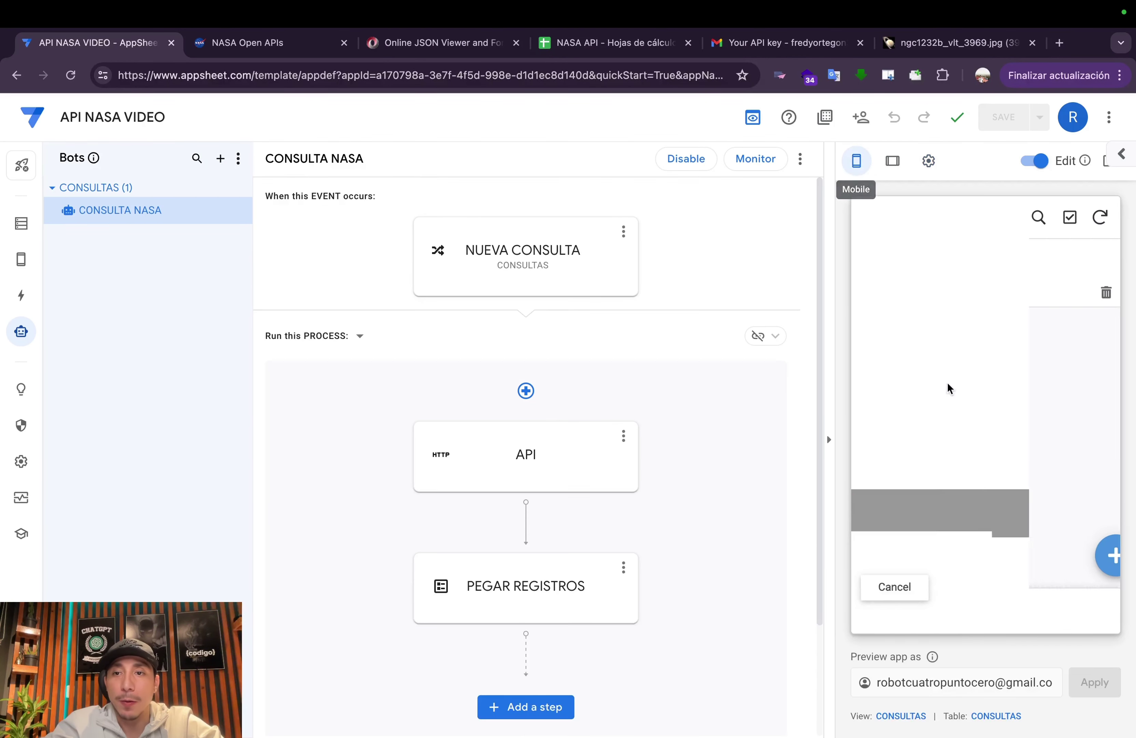
Create a new test record in the mobile preview with FECHA 29/06/2024 and save it
click(1085, 554)
click(1089, 374)
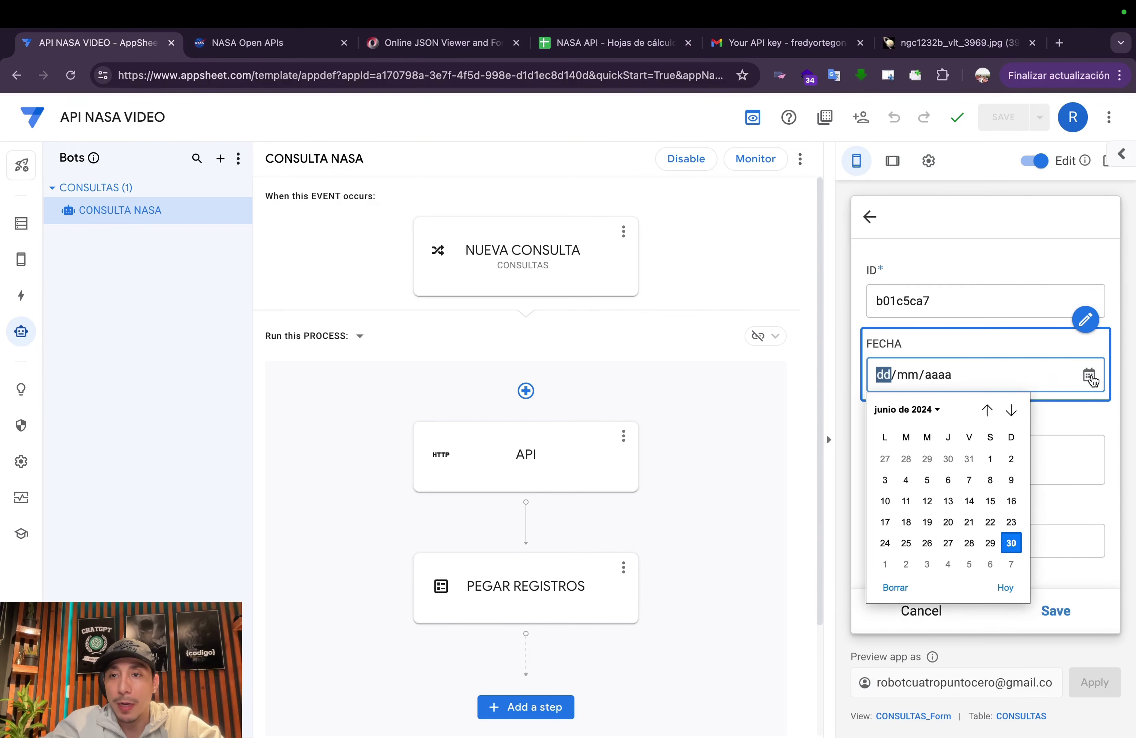
click(987, 539)
click(1055, 610)
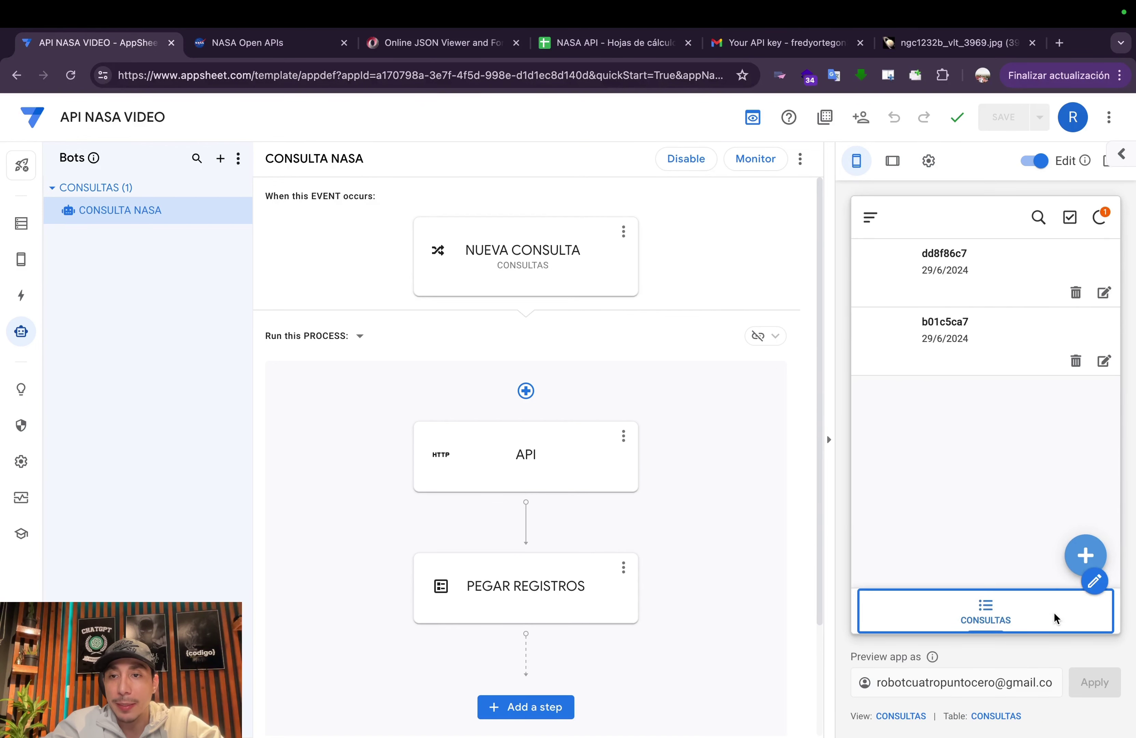
Switch to the NASA API spreadsheet and check the IMAGEN_DIA, TITULO and EVENTO cells of the record in row 3
click(591, 47)
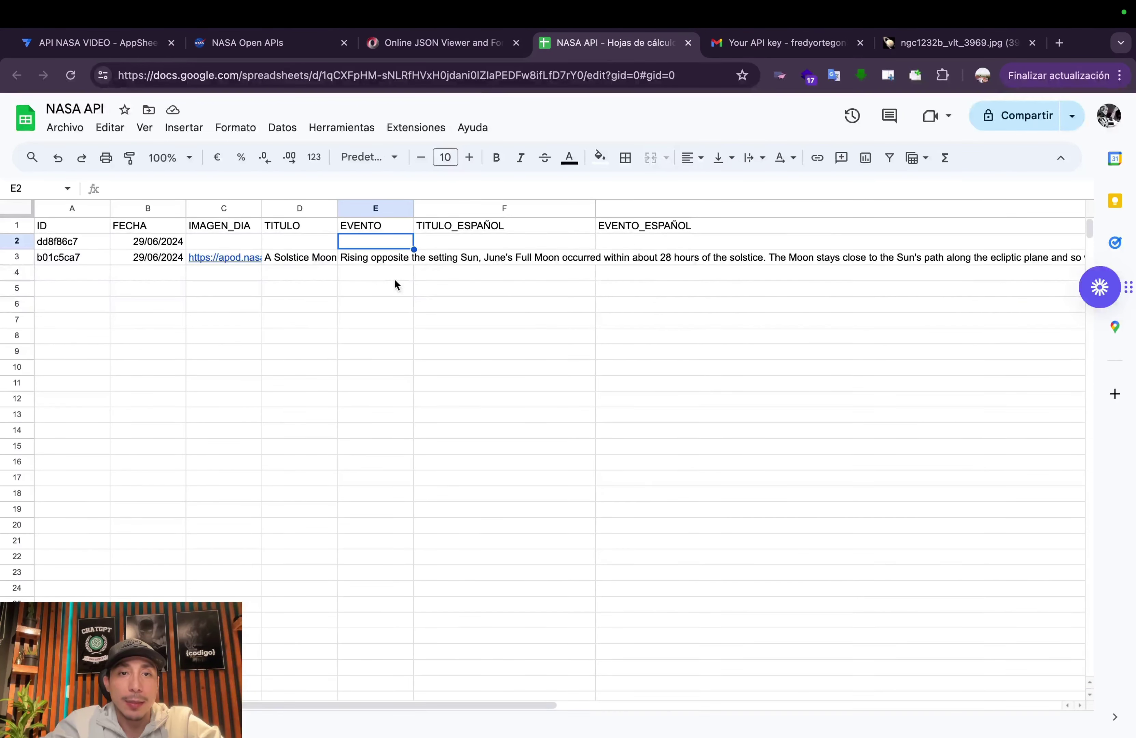
click(235, 259)
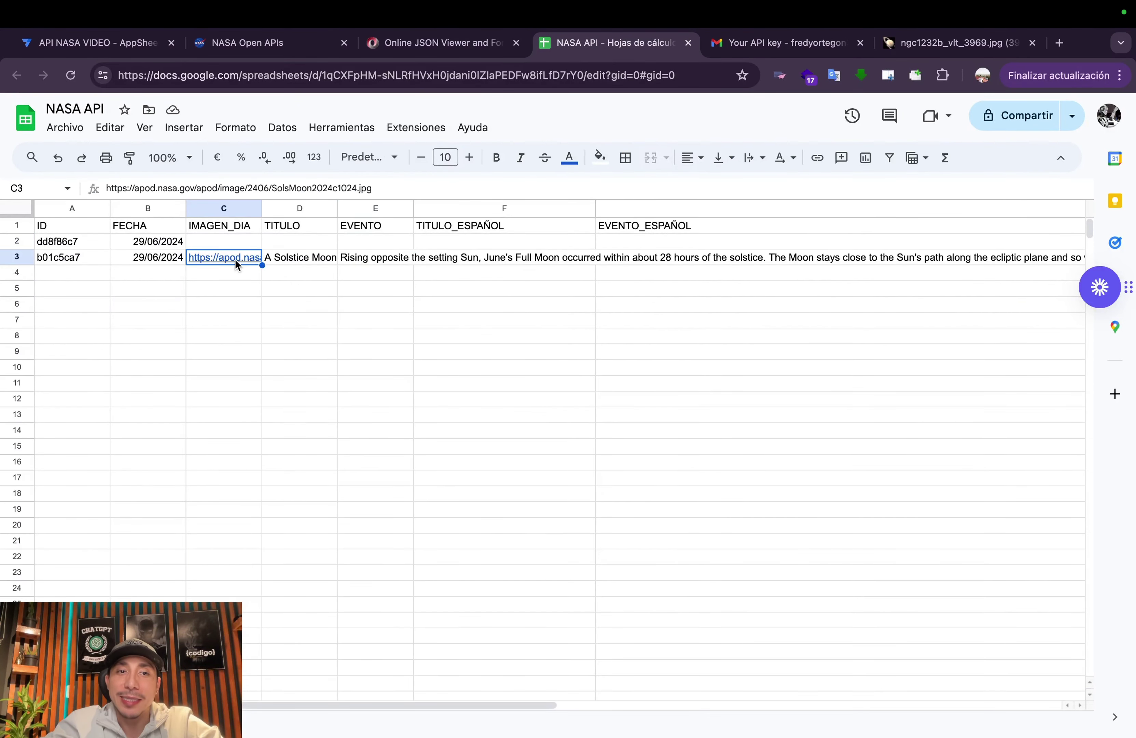
click(294, 255)
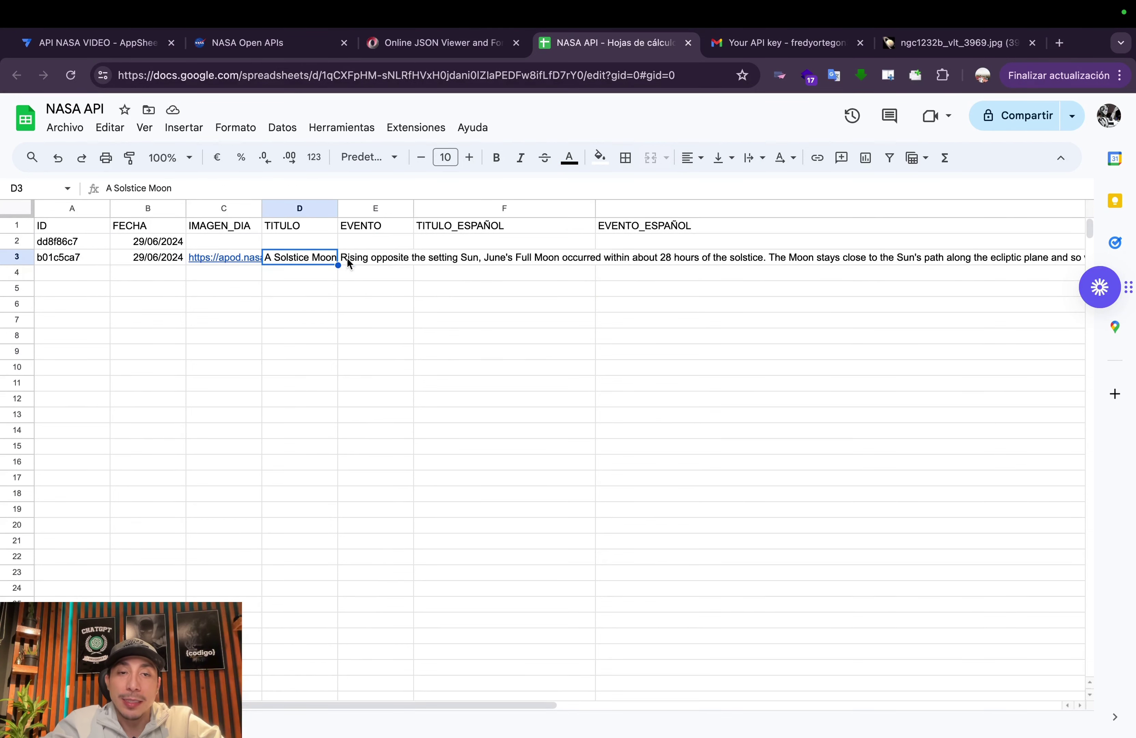
click(362, 257)
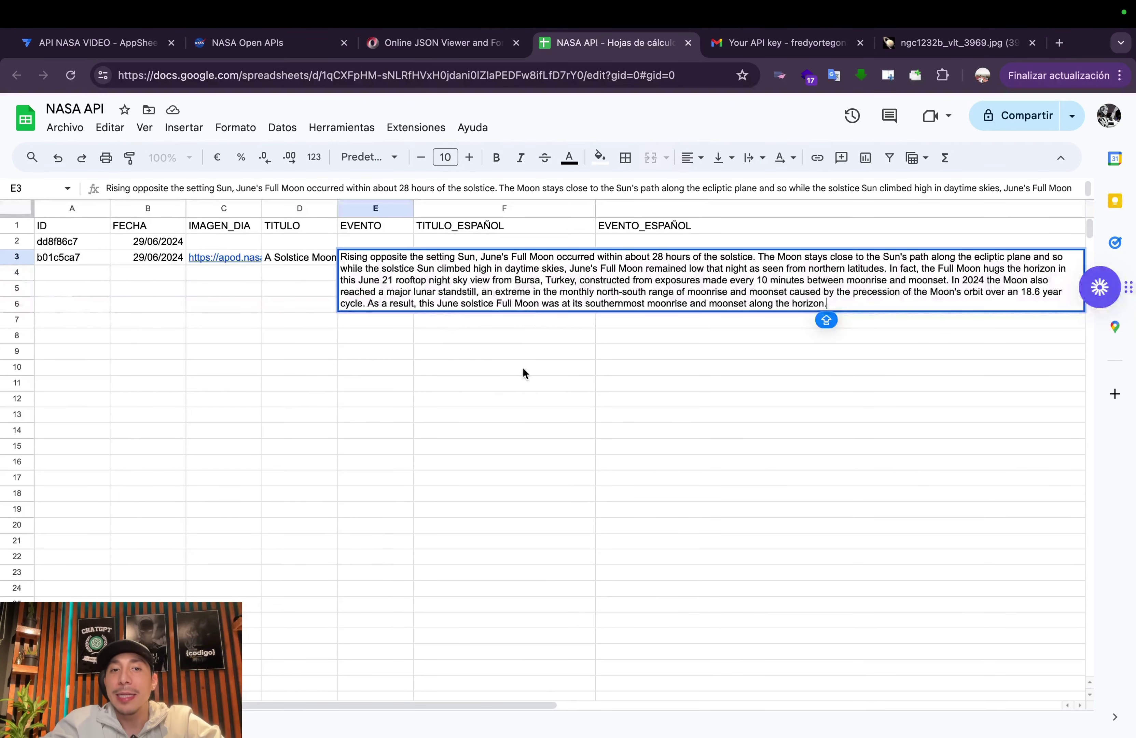
click(308, 258)
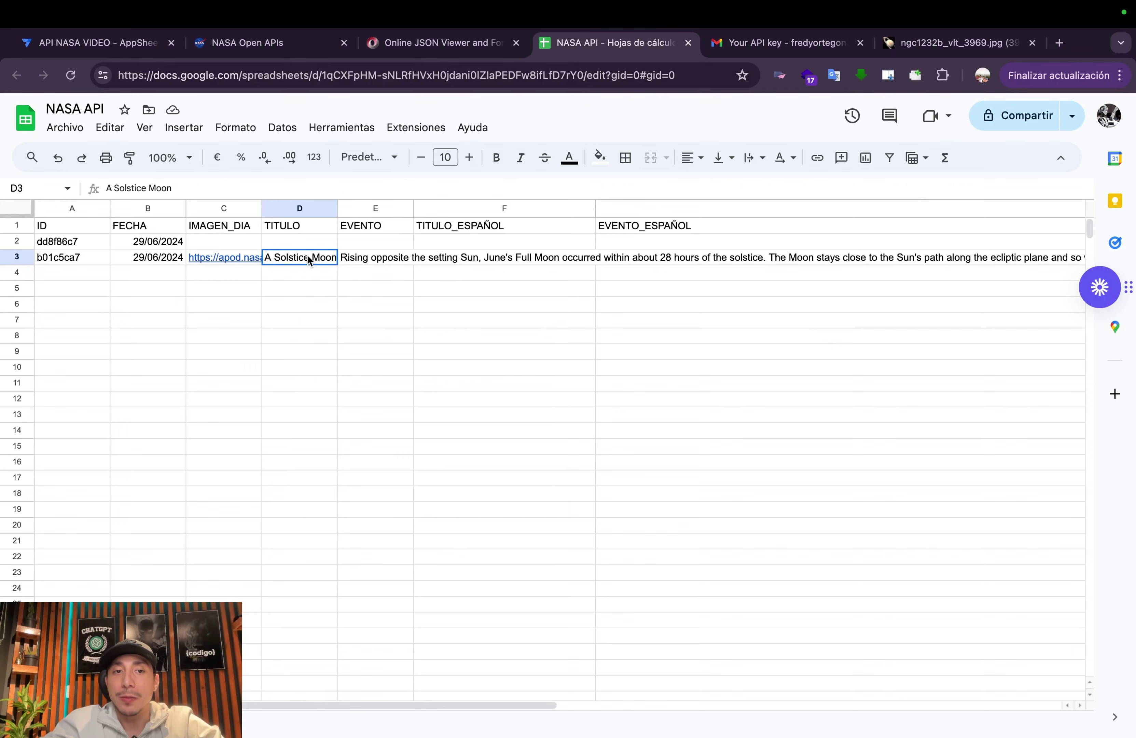
View the picture linked in row 3's IMAGEN_DIA cell, close it and return to the AppSheet editor
click(232, 257)
click(251, 283)
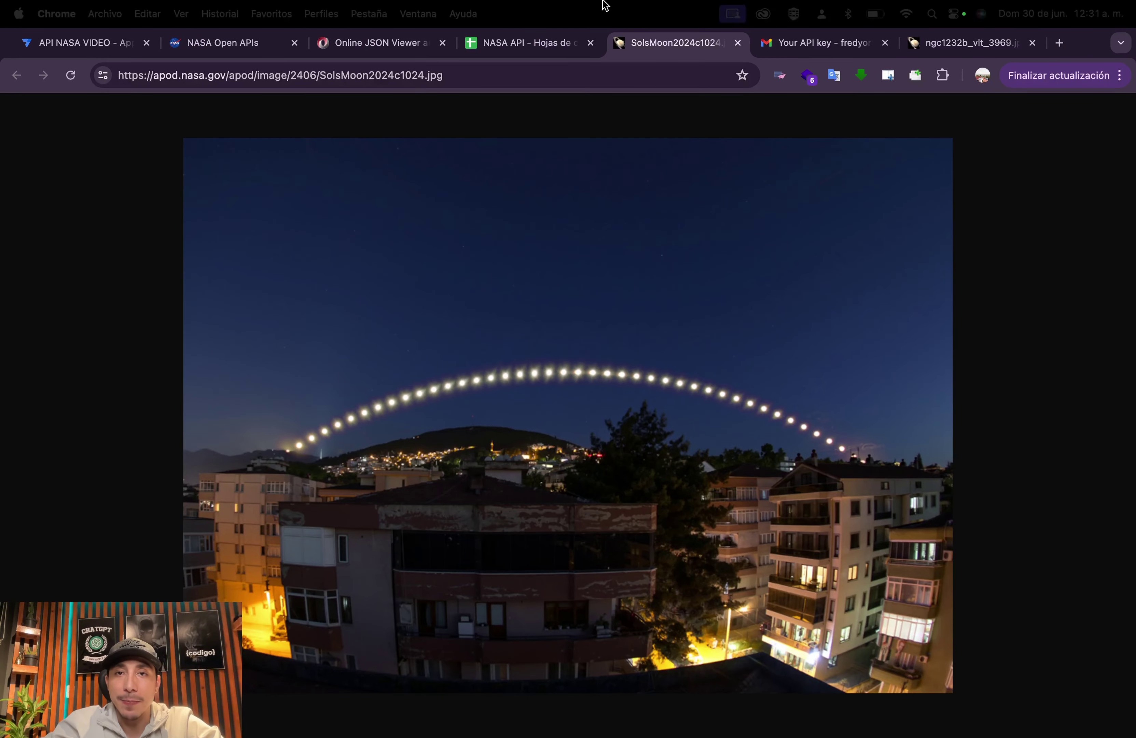
click(737, 43)
click(225, 44)
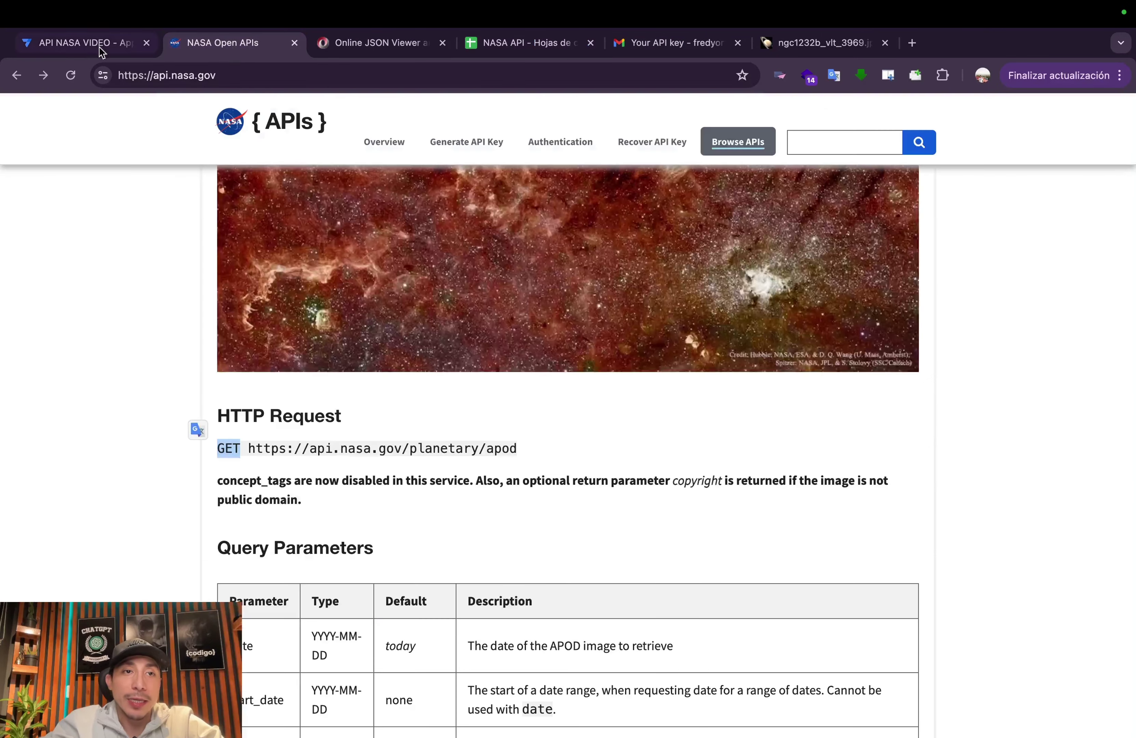
click(98, 44)
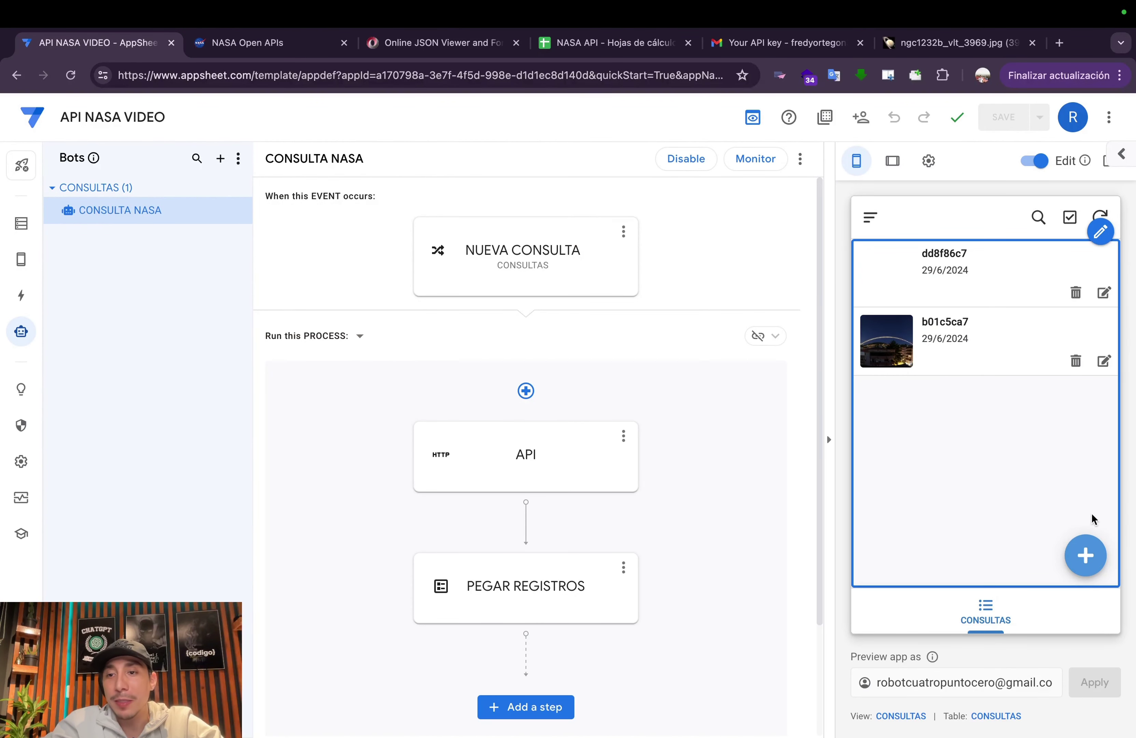
Create another test record in the mobile preview with FECHA 23/05/2024 and save it
click(1083, 552)
click(946, 371)
click(1086, 379)
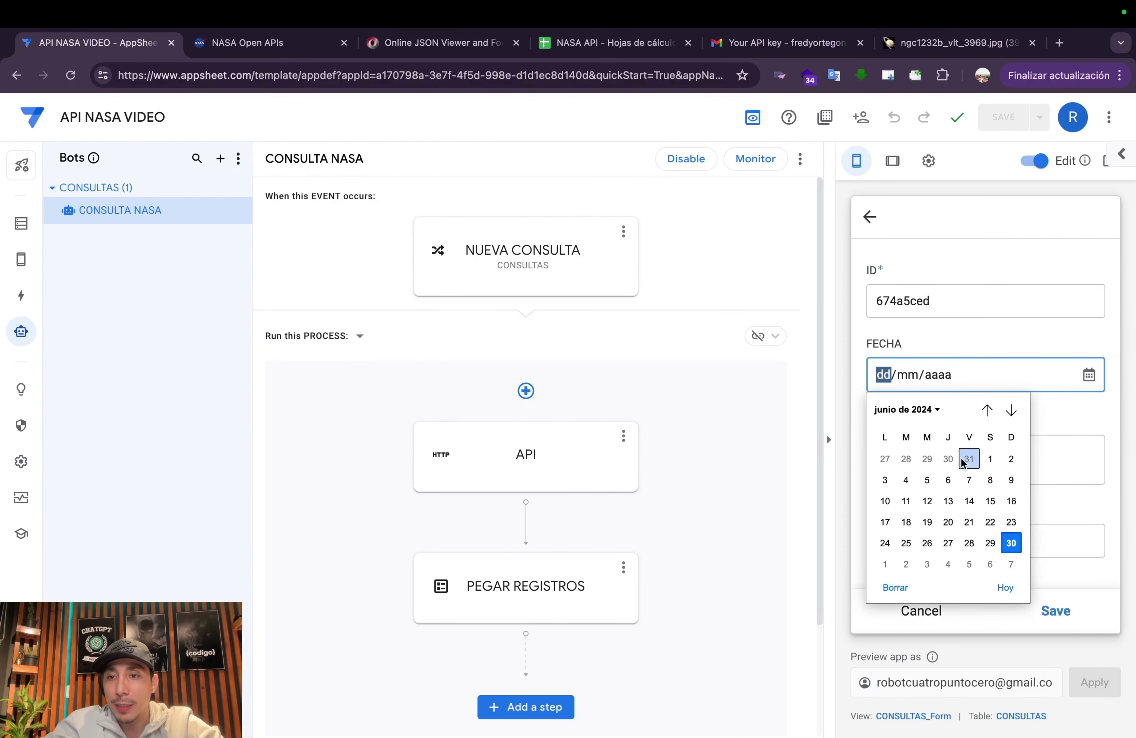
click(987, 409)
click(947, 521)
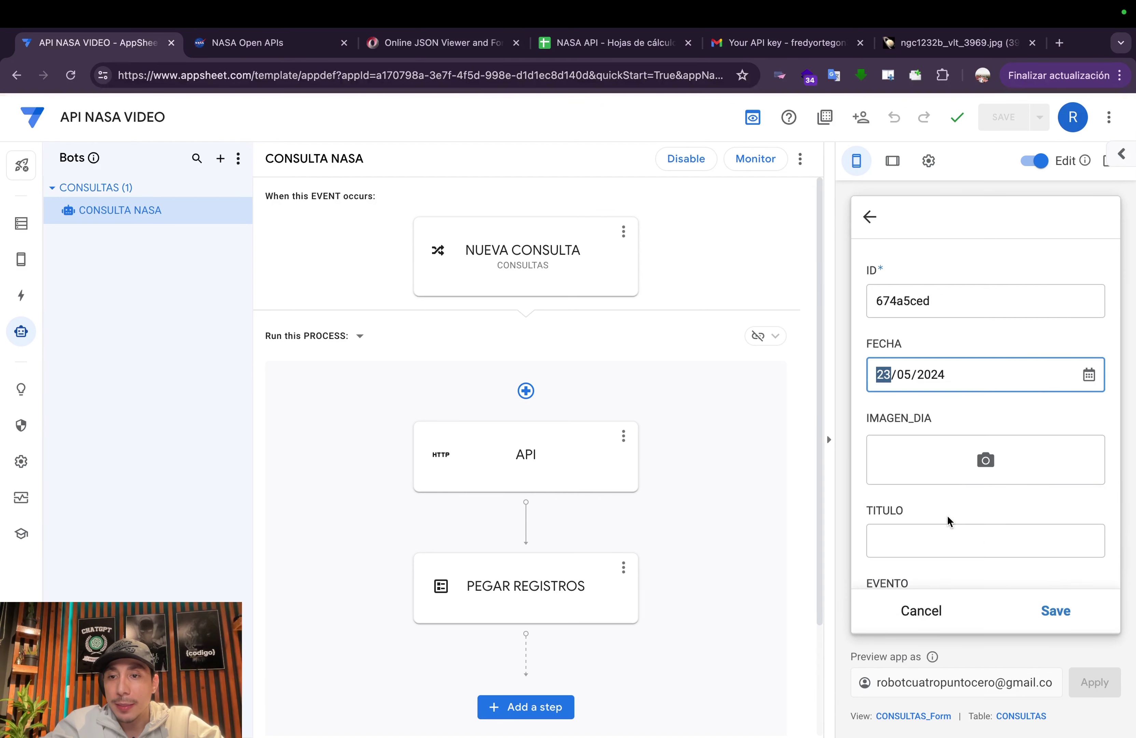
click(1060, 619)
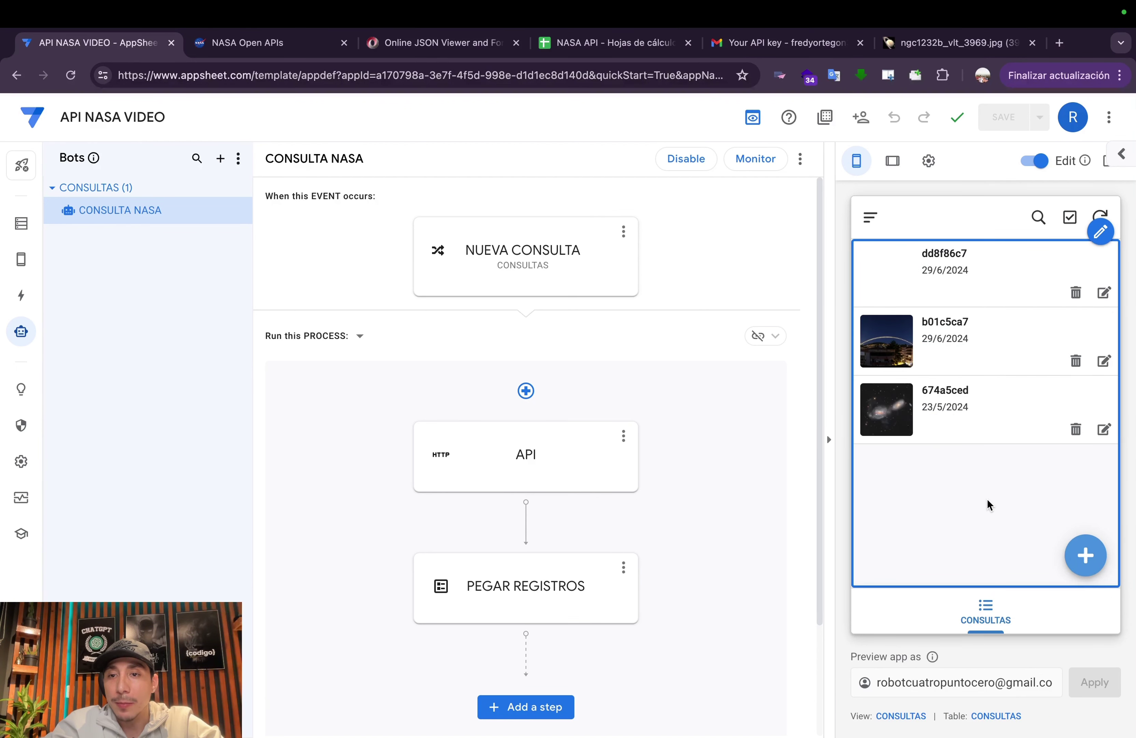
View the details of the second record, enlarge the picture of the 23/5/2024 record, and return to the CONSULTAS list
click(910, 364)
click(869, 217)
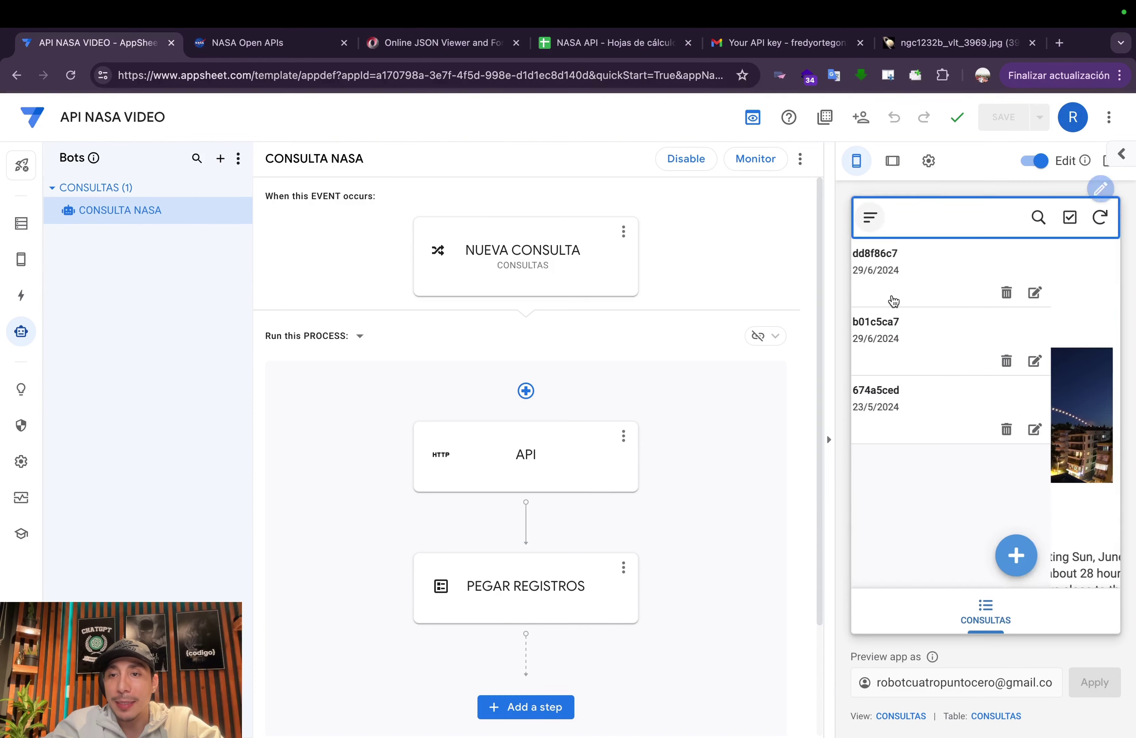
click(915, 421)
click(942, 445)
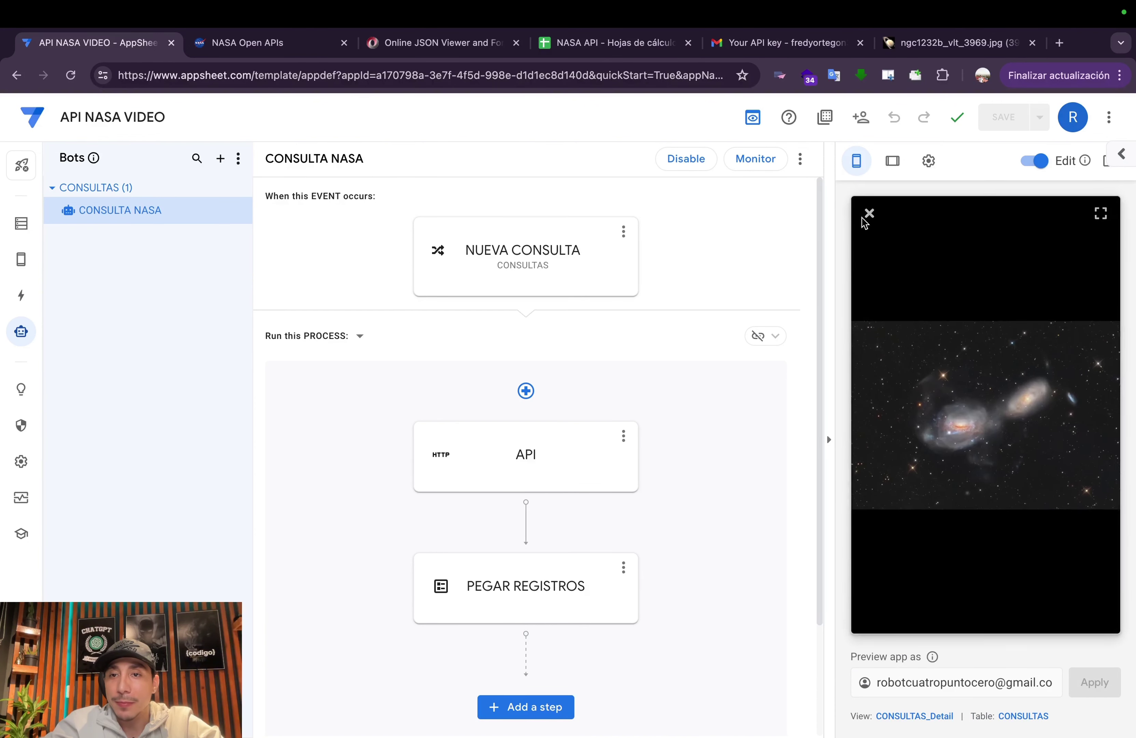
click(868, 214)
click(869, 218)
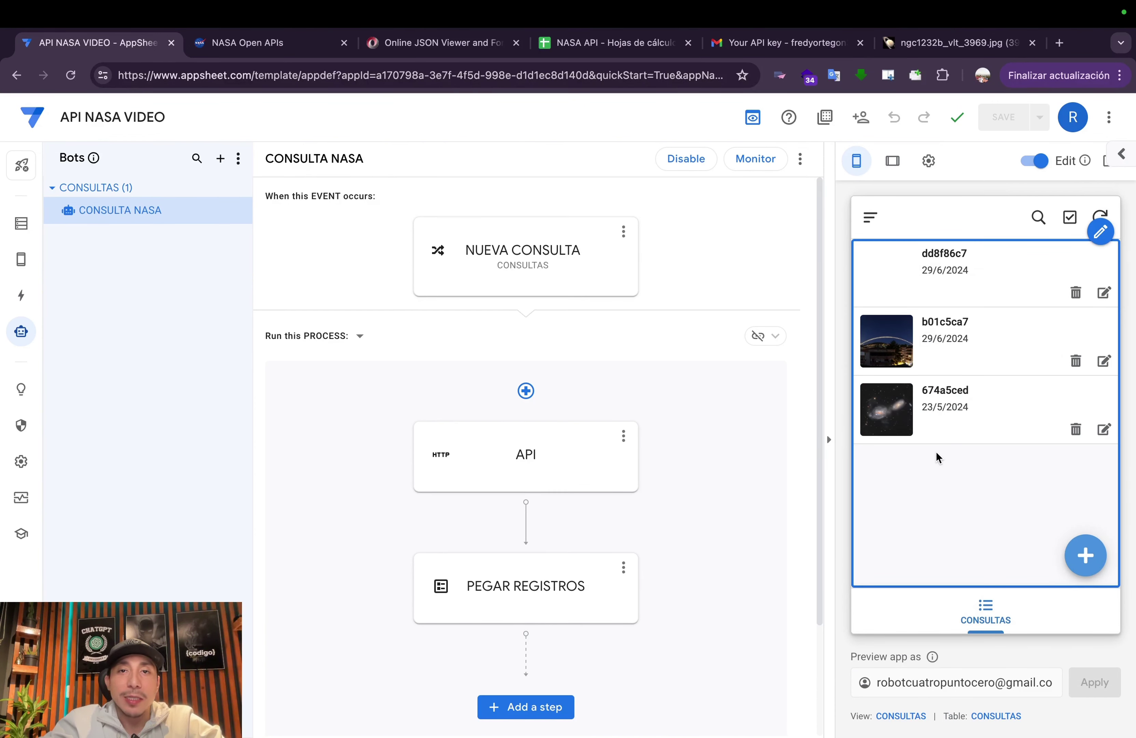
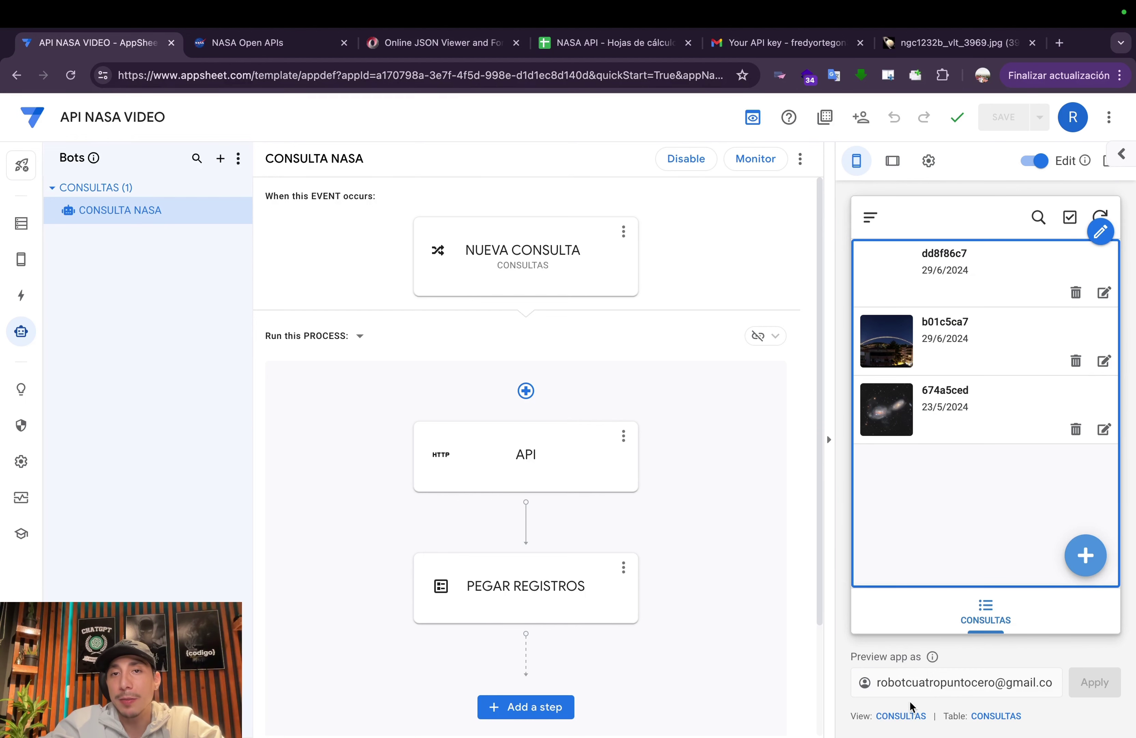
Open the settings of the CONSULTAS view and change its view type from deck to card
click(907, 718)
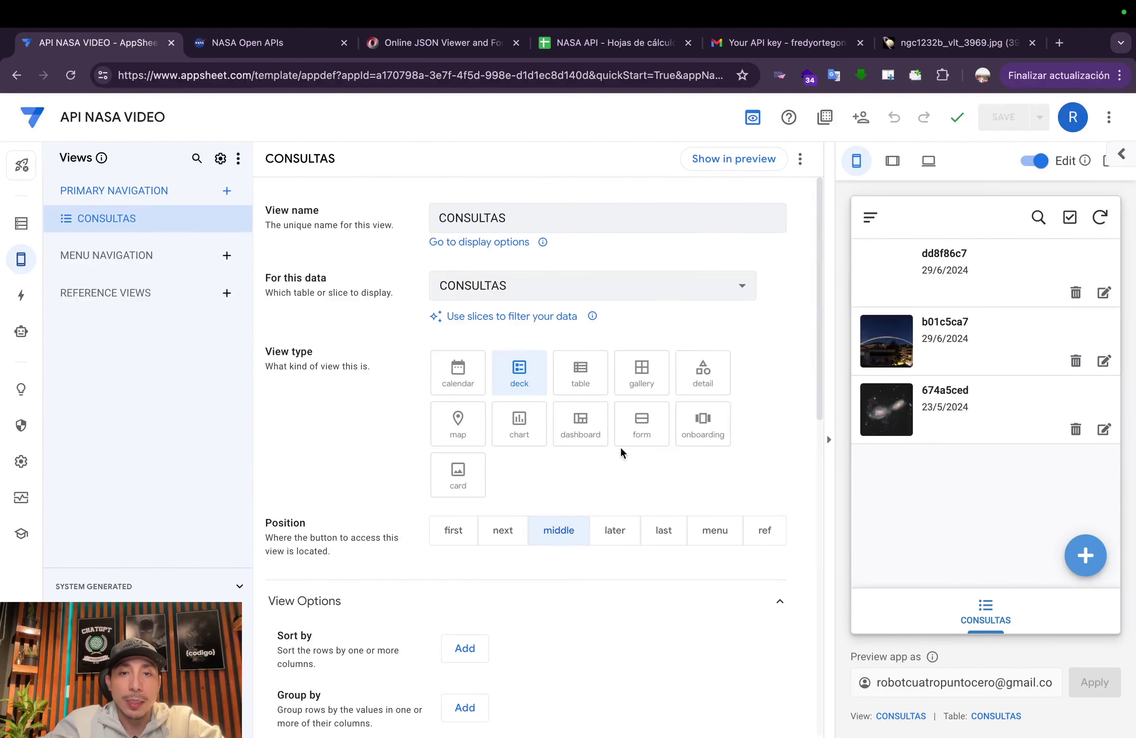
click(456, 477)
scroll(371, 482, down, 5)
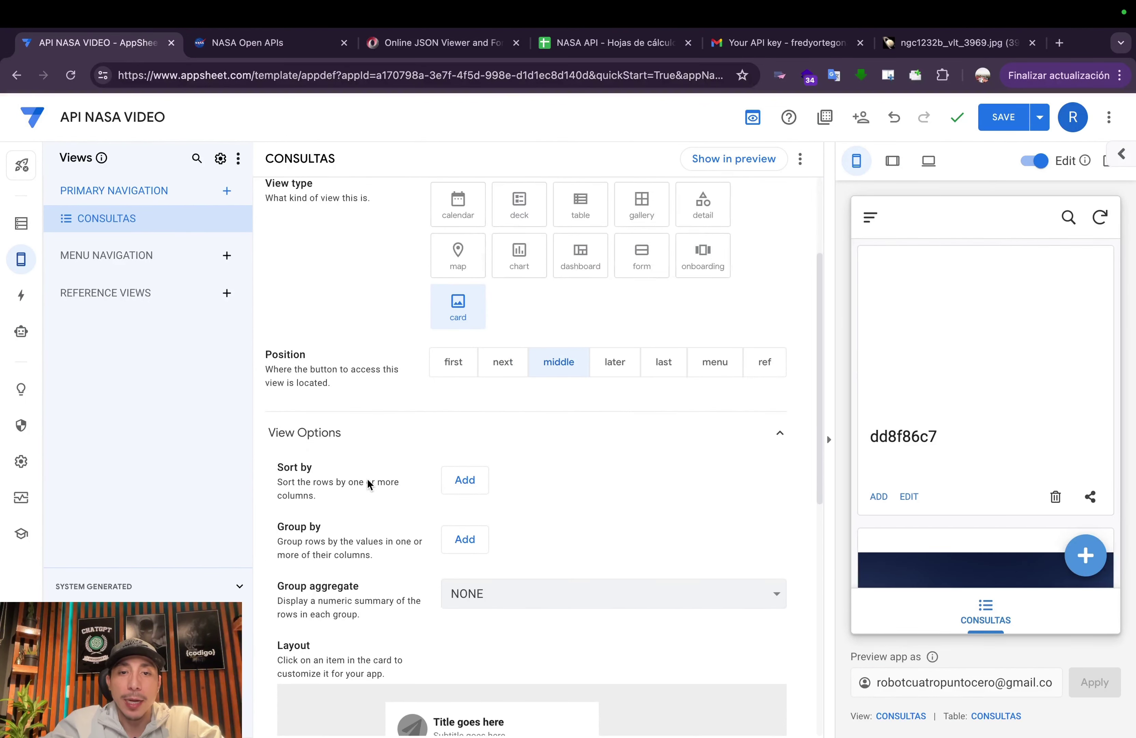
scroll(541, 482, down, 5)
Examine the column choices for the title and subtitle of the large card layout and how the cards look in the preview
click(466, 365)
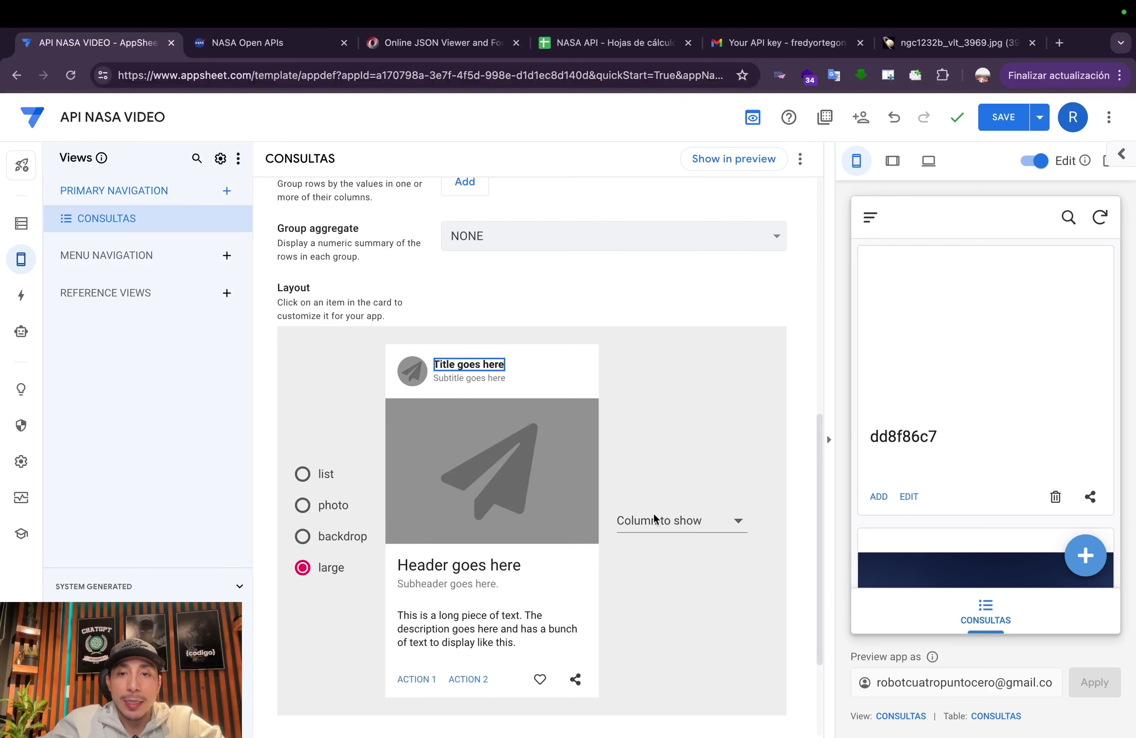
click(654, 522)
click(653, 523)
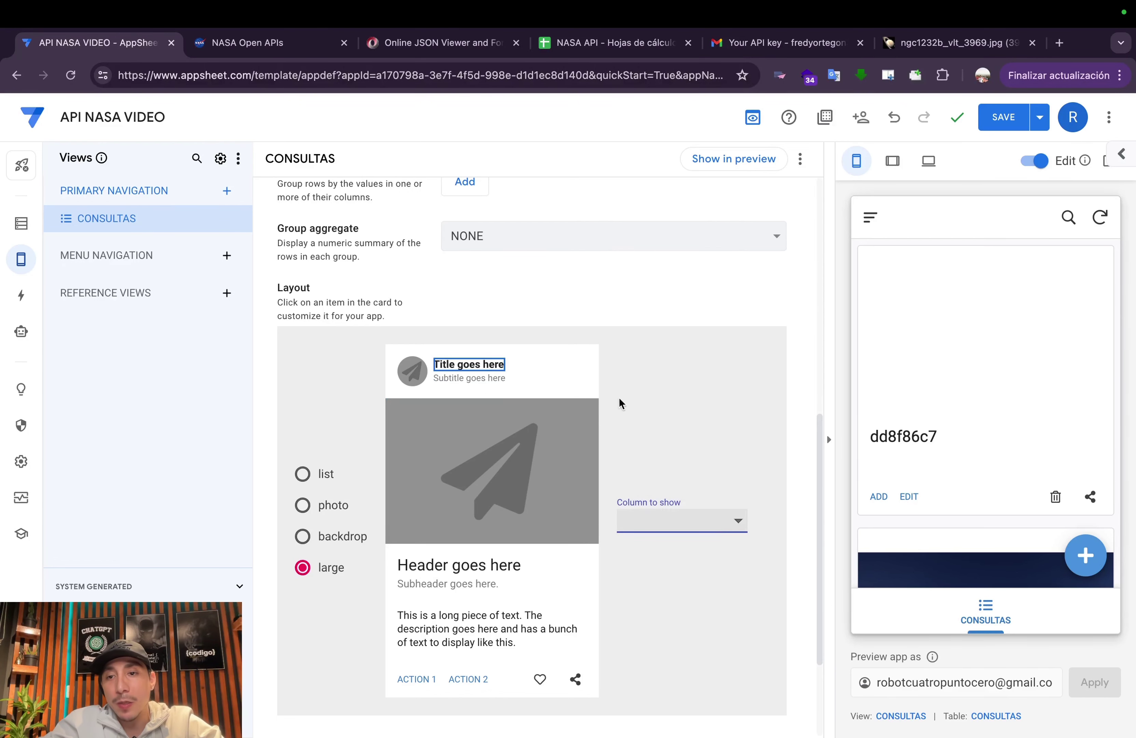
click(695, 514)
click(667, 534)
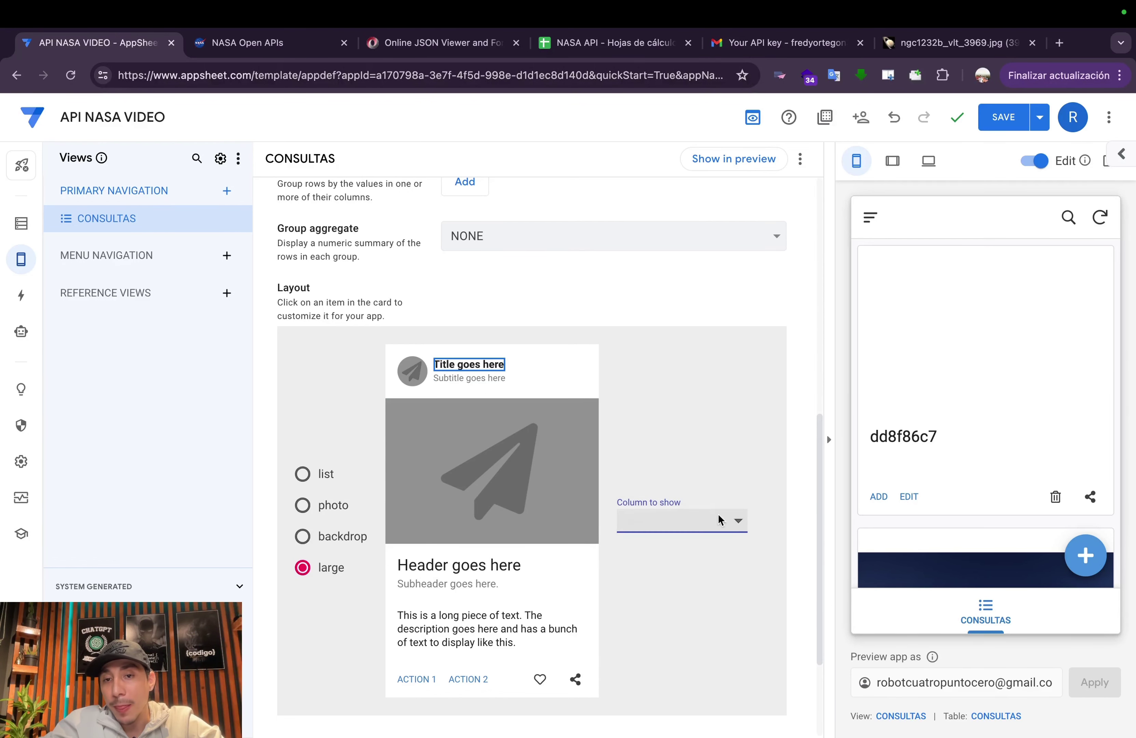
scroll(929, 314, down, 10)
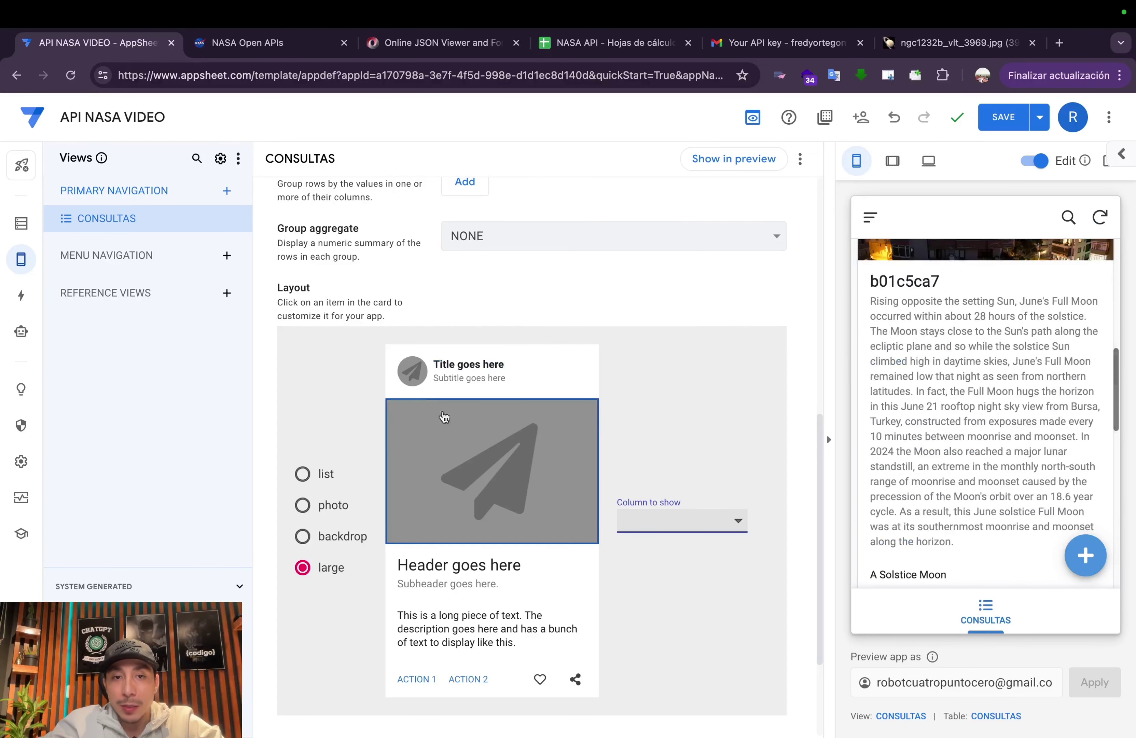
click(470, 378)
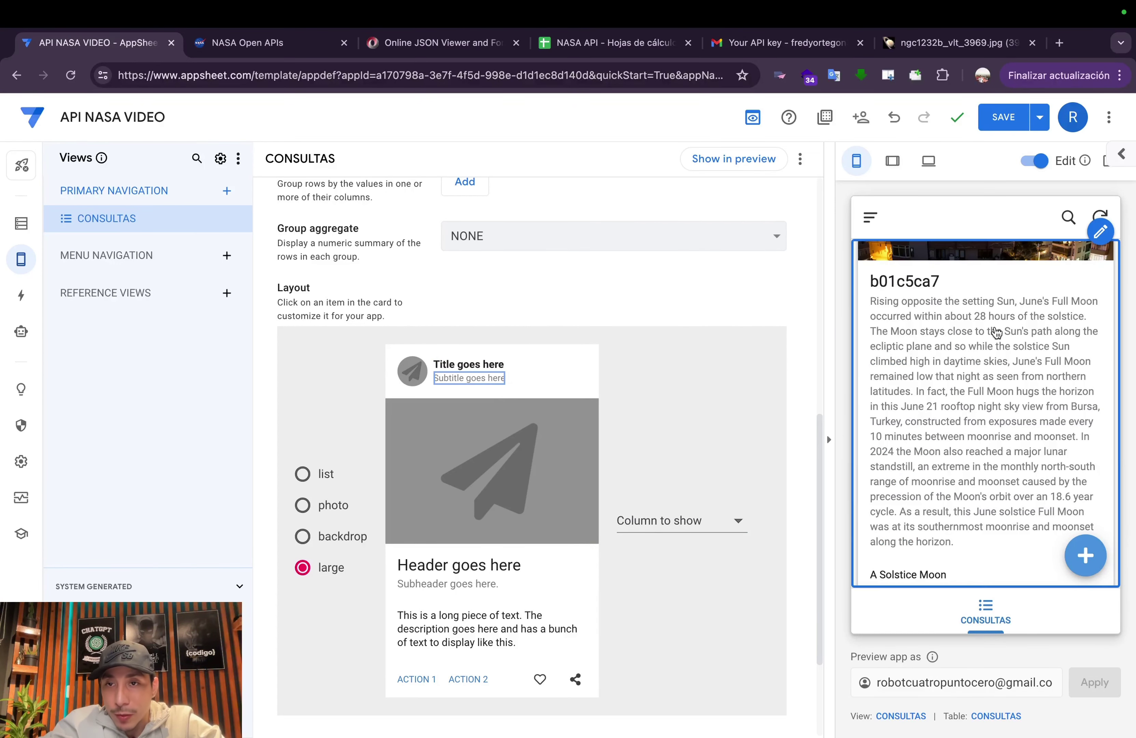
click(646, 526)
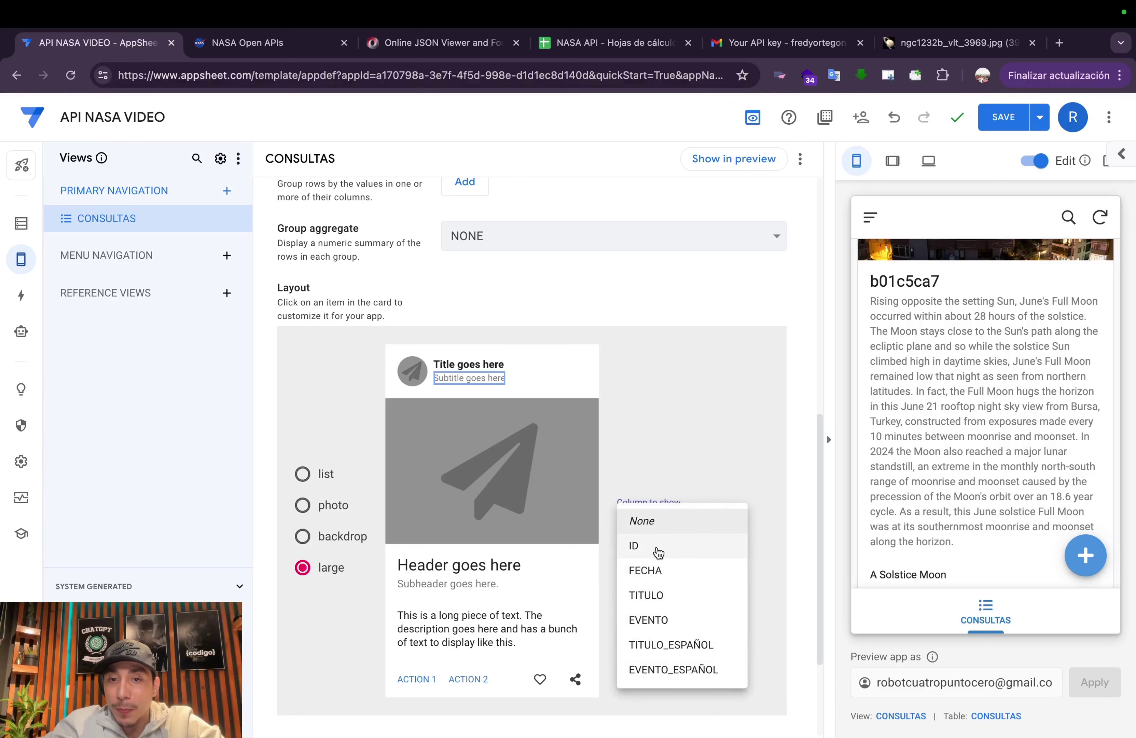
click(652, 525)
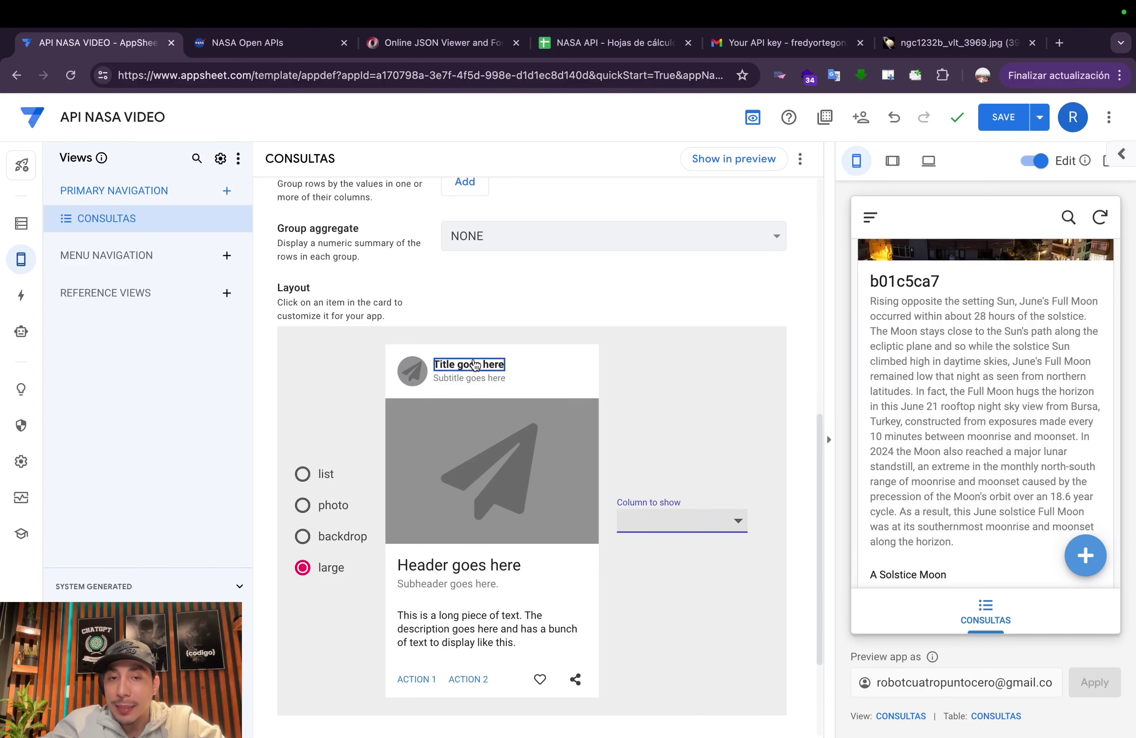
click(666, 523)
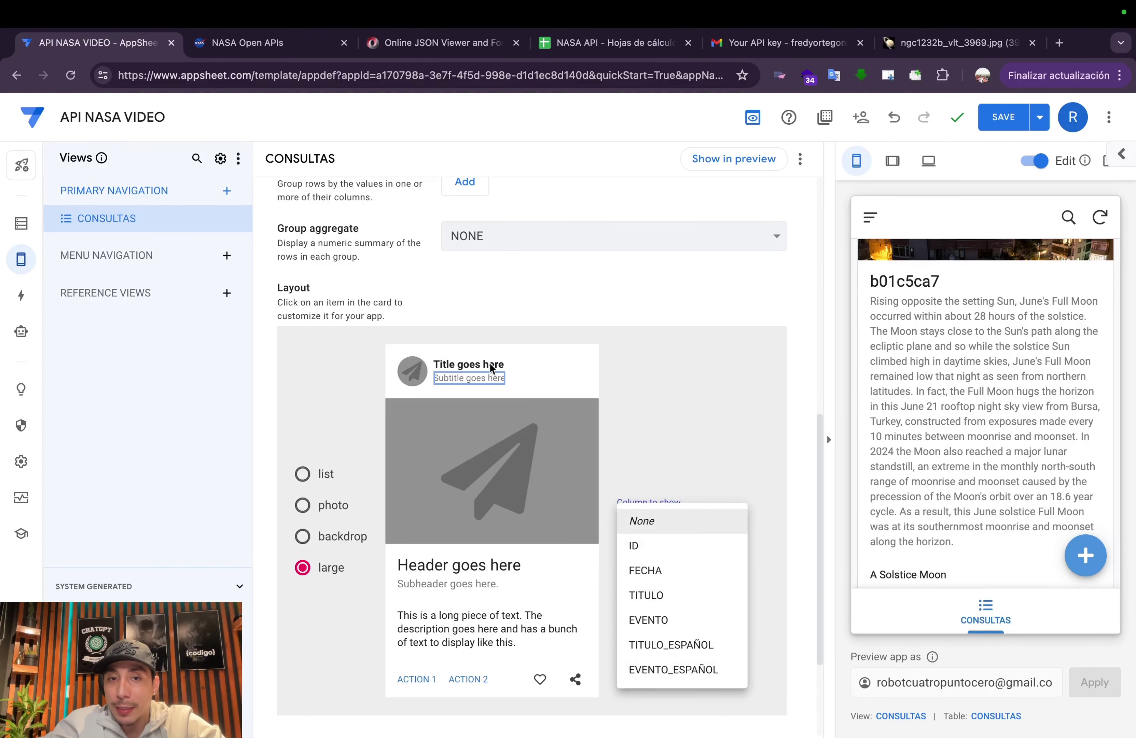
click(489, 362)
Try ID as the column shown in the card's subtitle, and reset the subtitle to None
click(667, 521)
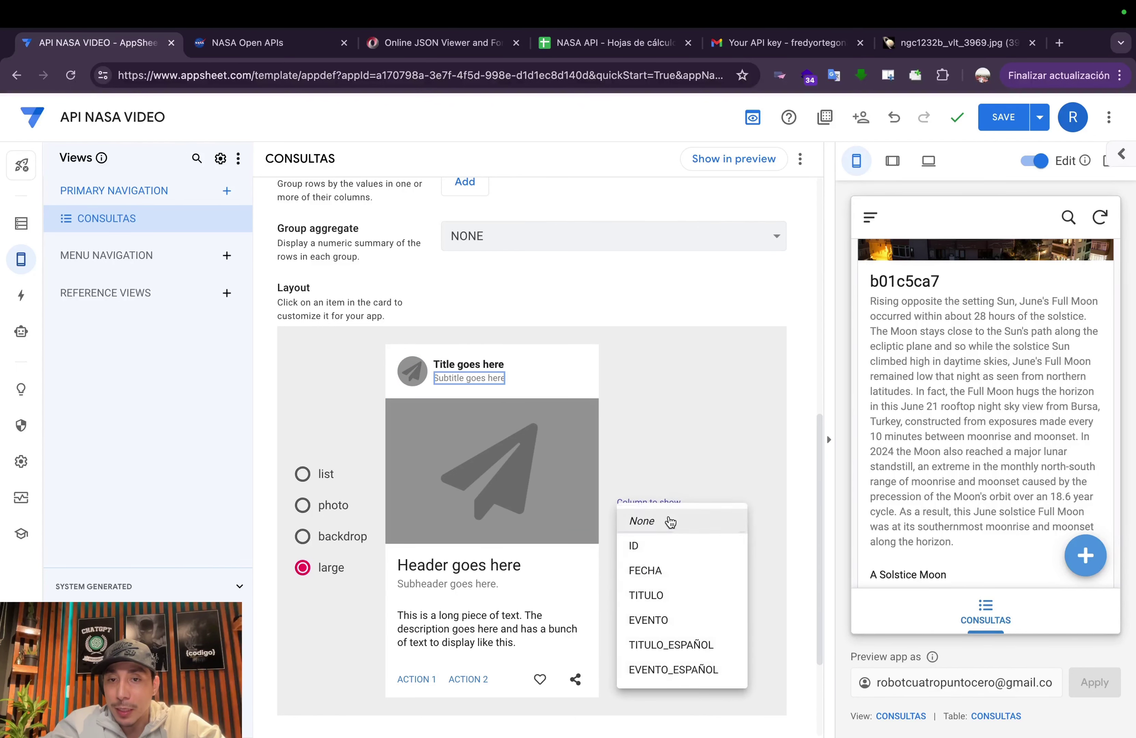
click(669, 547)
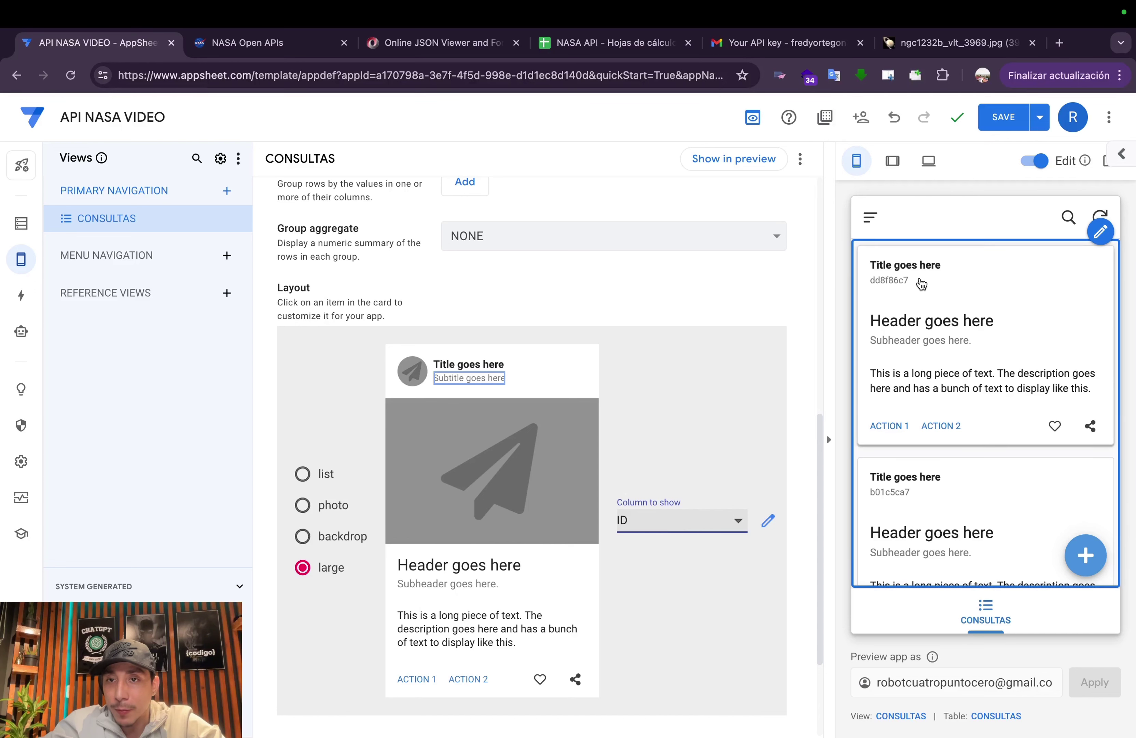
click(671, 521)
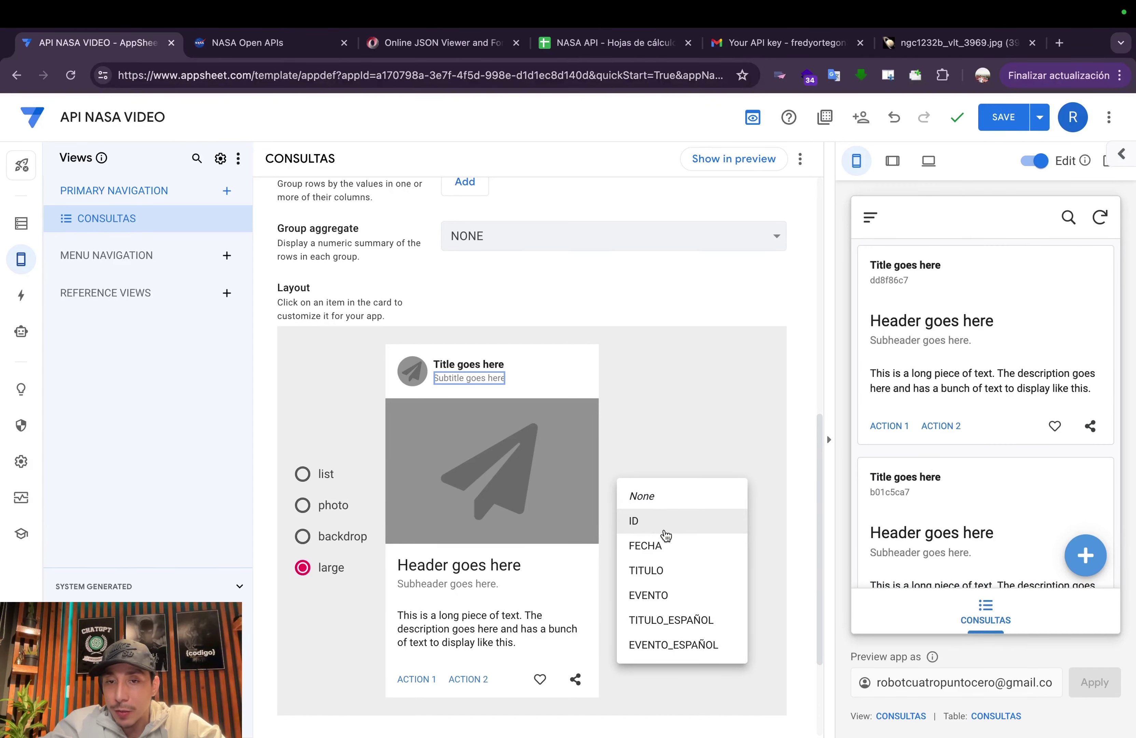
click(668, 520)
click(666, 525)
click(662, 500)
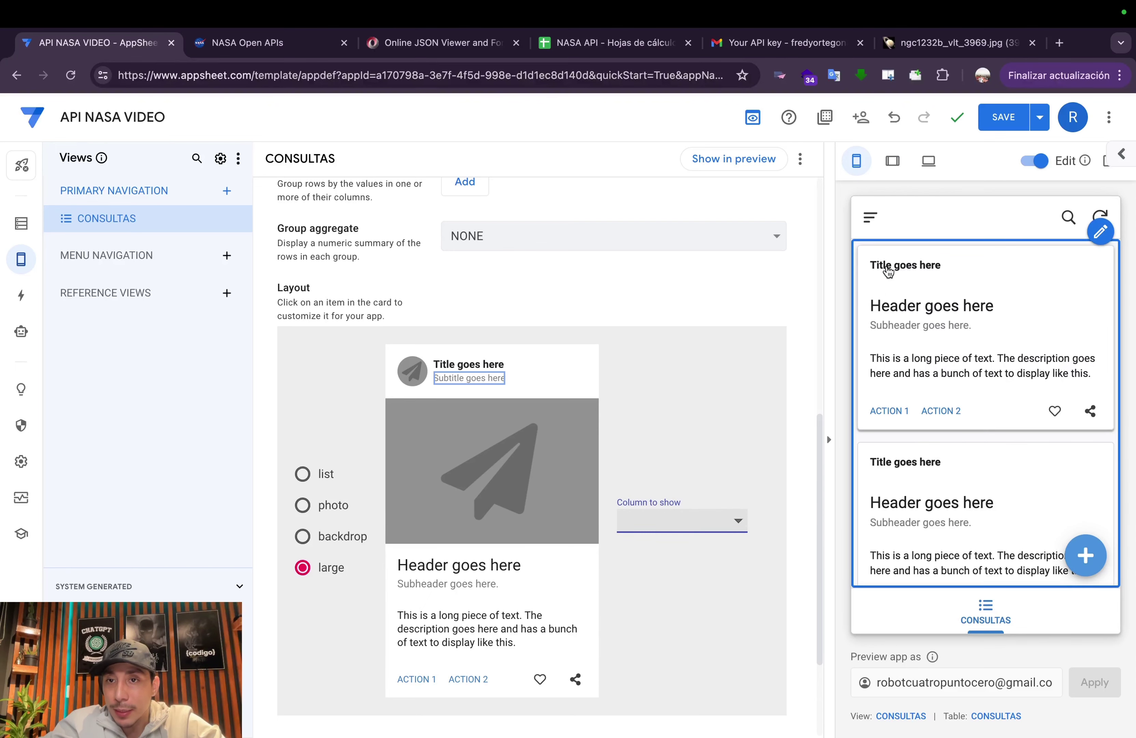
Try FECHA as the column shown in the card's title, and reset the title to None
click(896, 274)
click(656, 522)
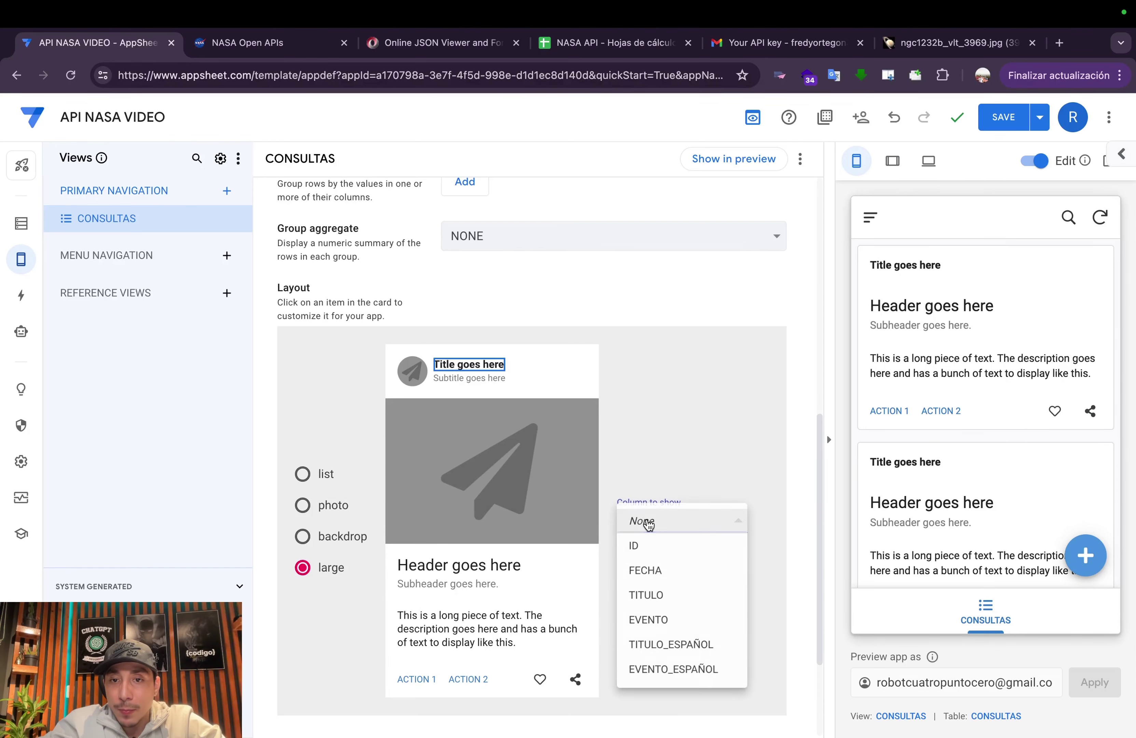
click(653, 525)
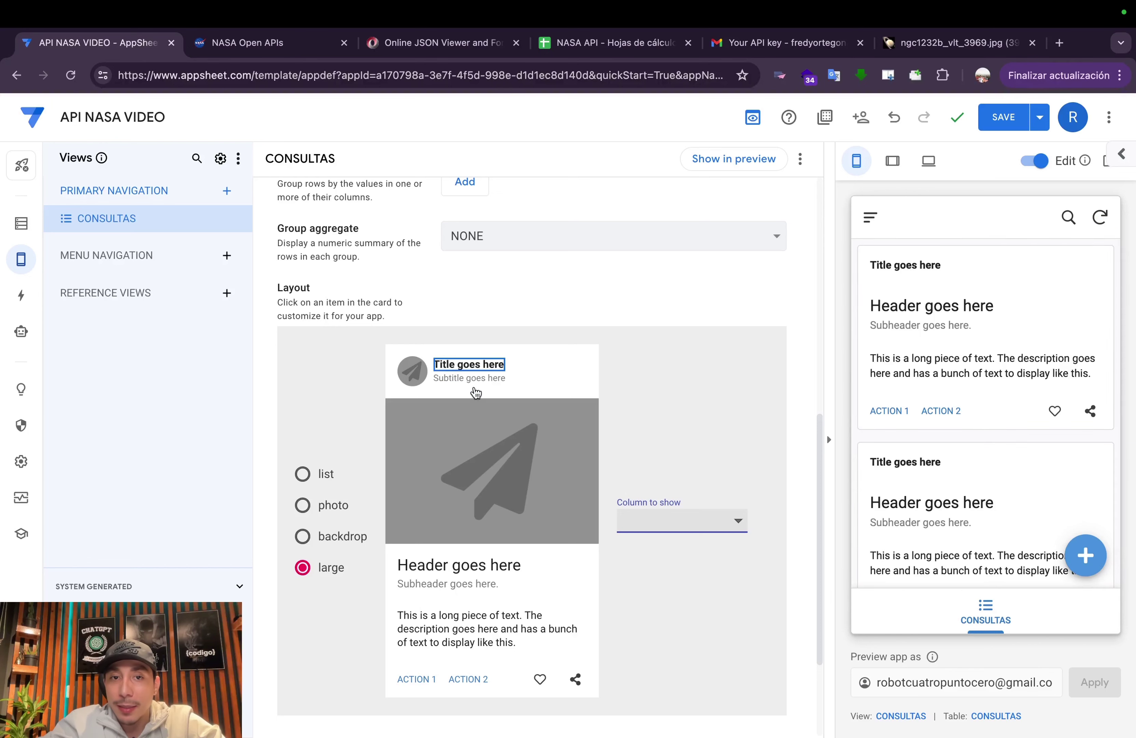
click(680, 522)
click(659, 569)
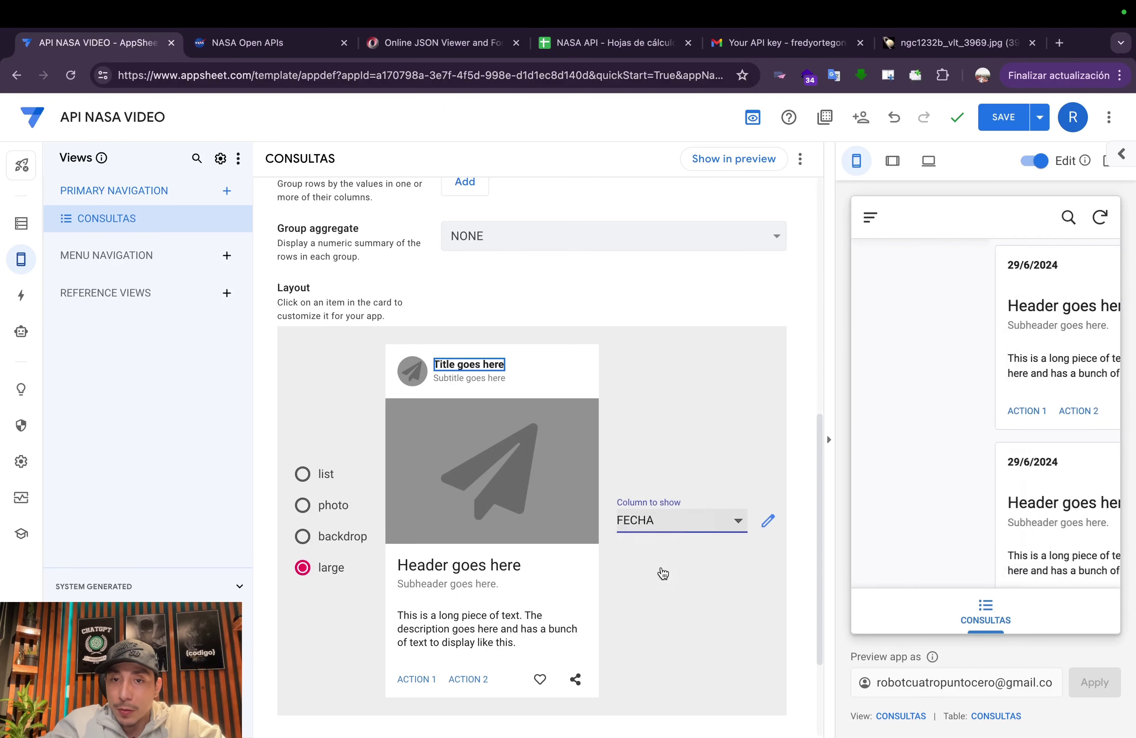
click(682, 523)
click(672, 474)
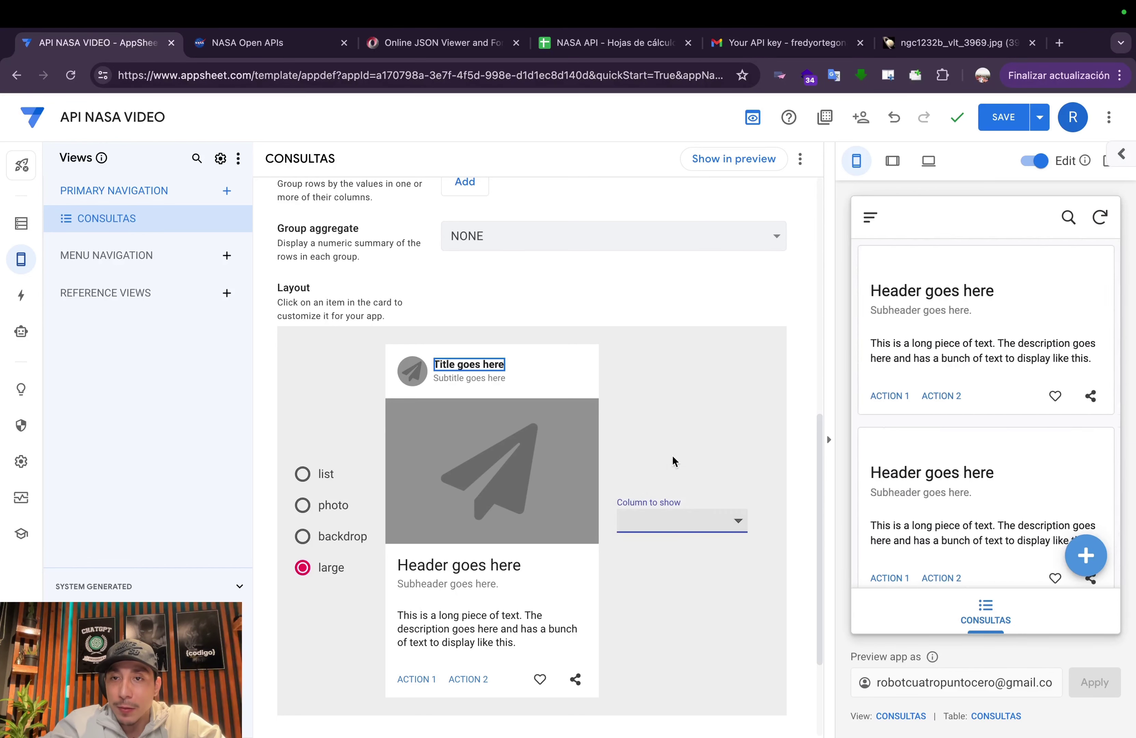
Set IMAGEN_DIA as the column shown in the large image area of the CONSULTAS card layout
click(490, 411)
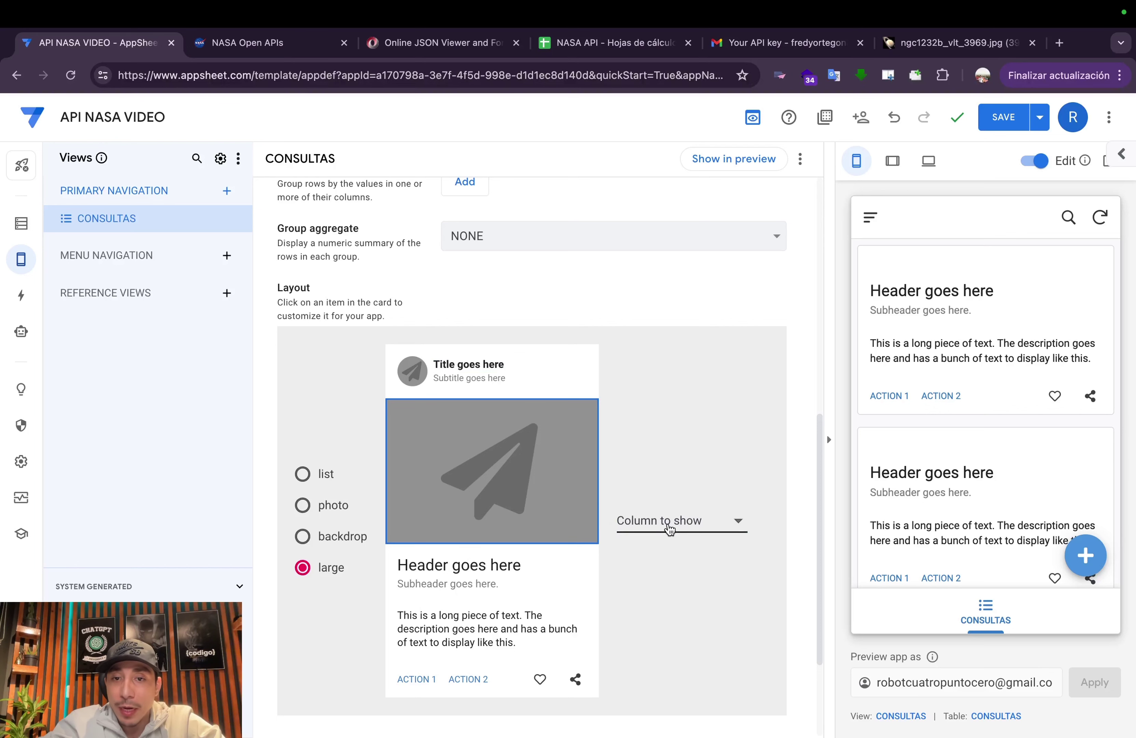
click(685, 523)
click(668, 547)
Set TITULO as the column shown in the card's header
click(490, 565)
scroll(489, 565, down, 1)
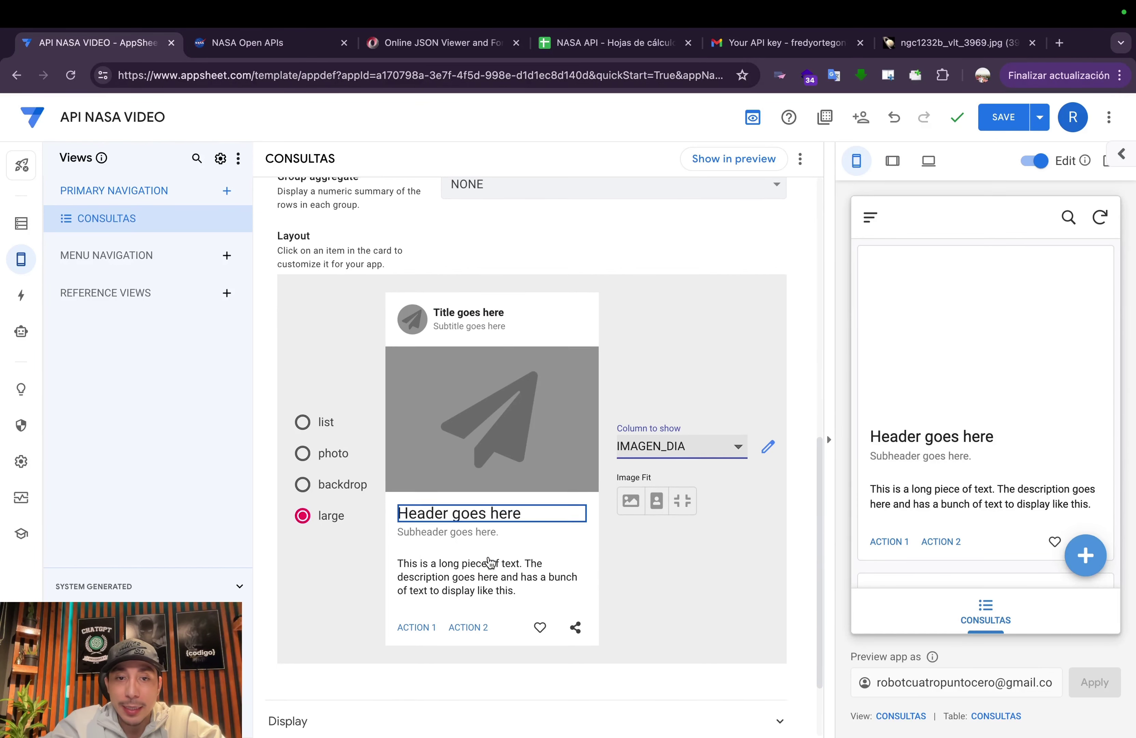
click(501, 521)
click(495, 516)
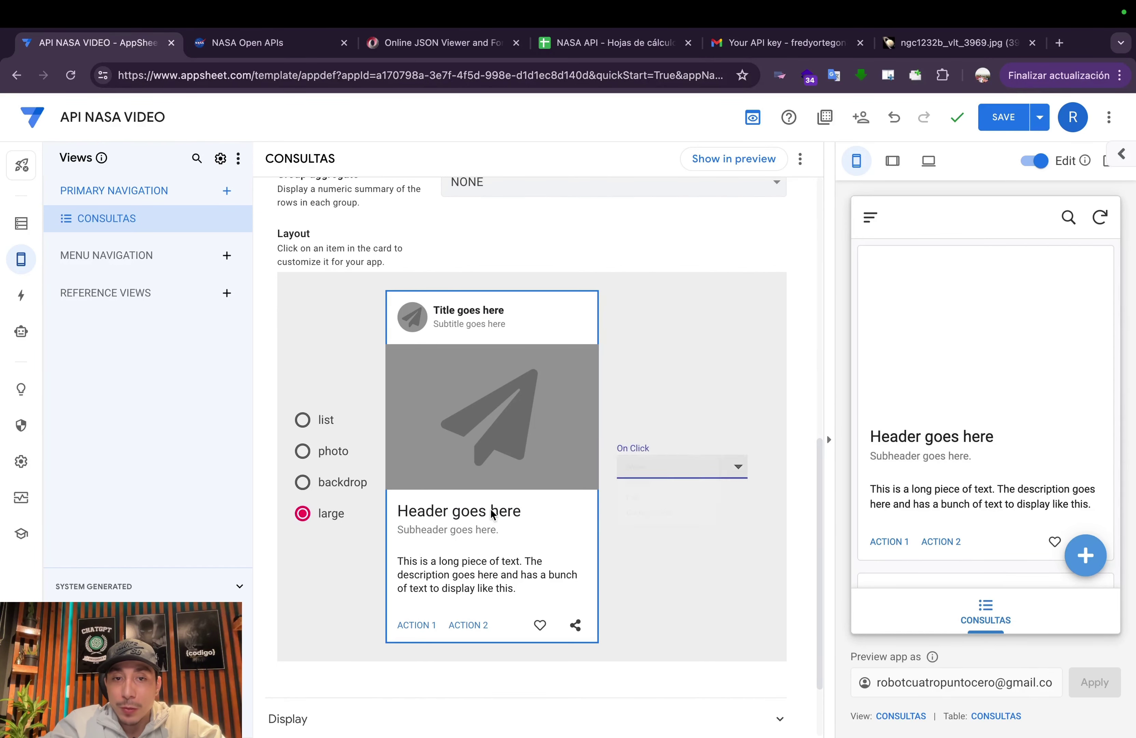
double_click(494, 516)
click(655, 470)
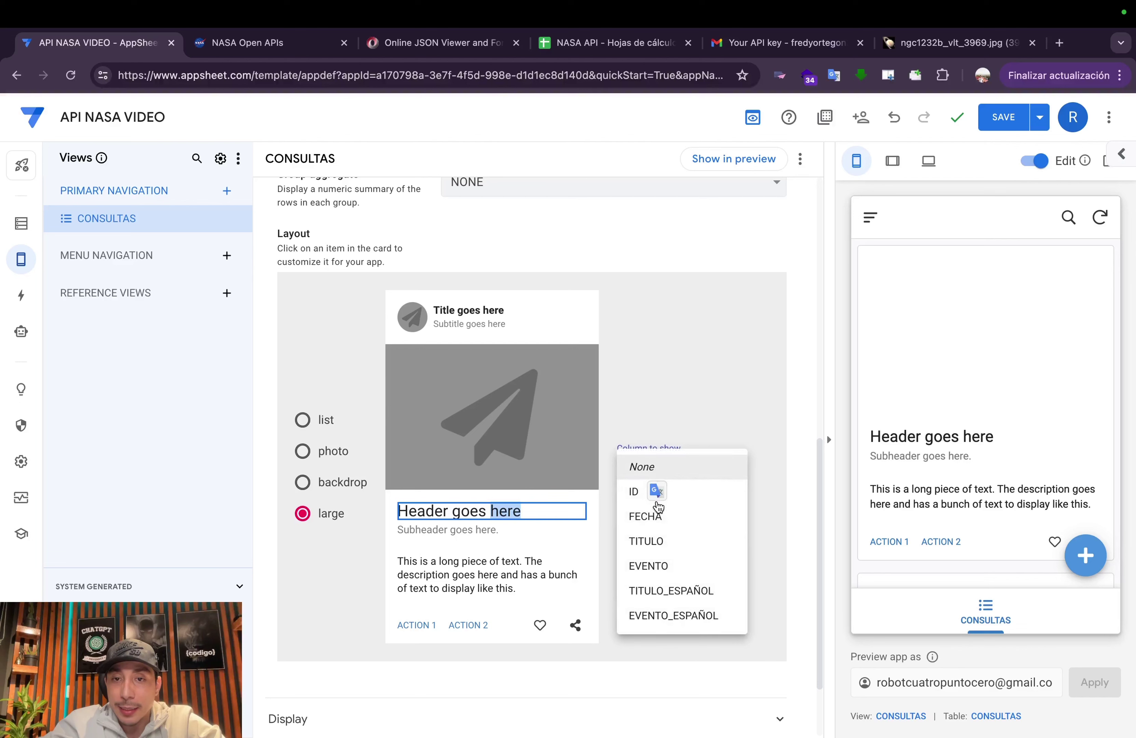
click(667, 542)
click(667, 471)
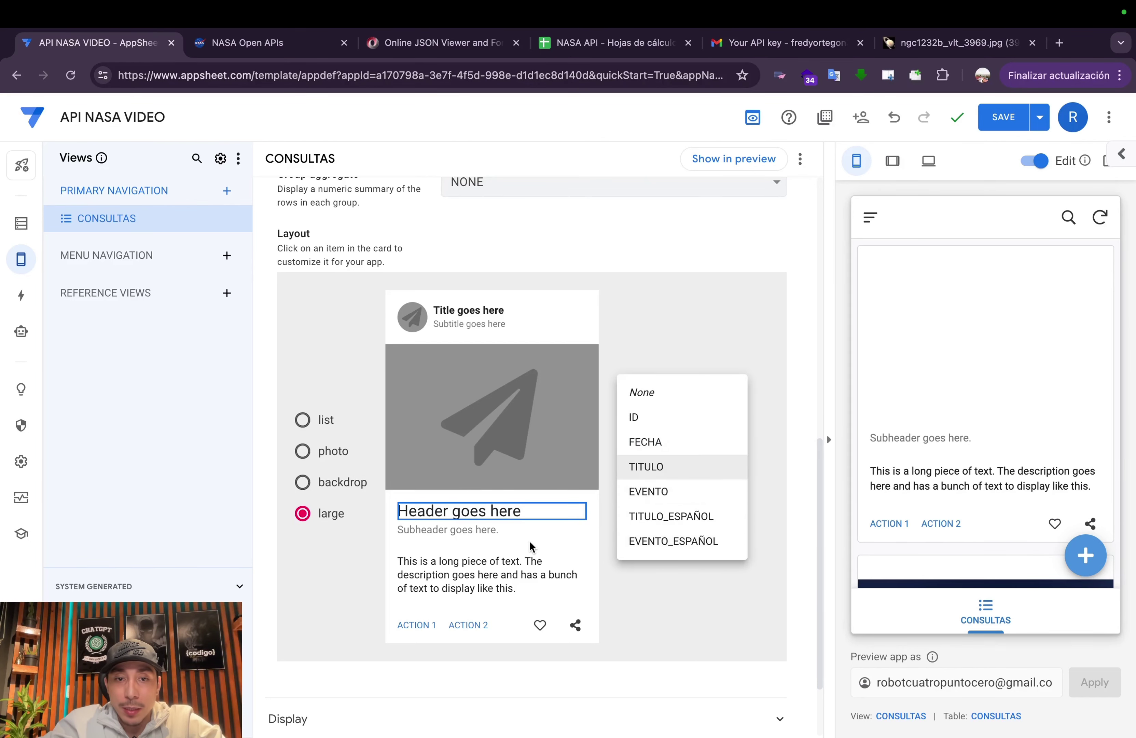
Set EVENTO as the column shown in the card's long description text
click(457, 571)
click(663, 468)
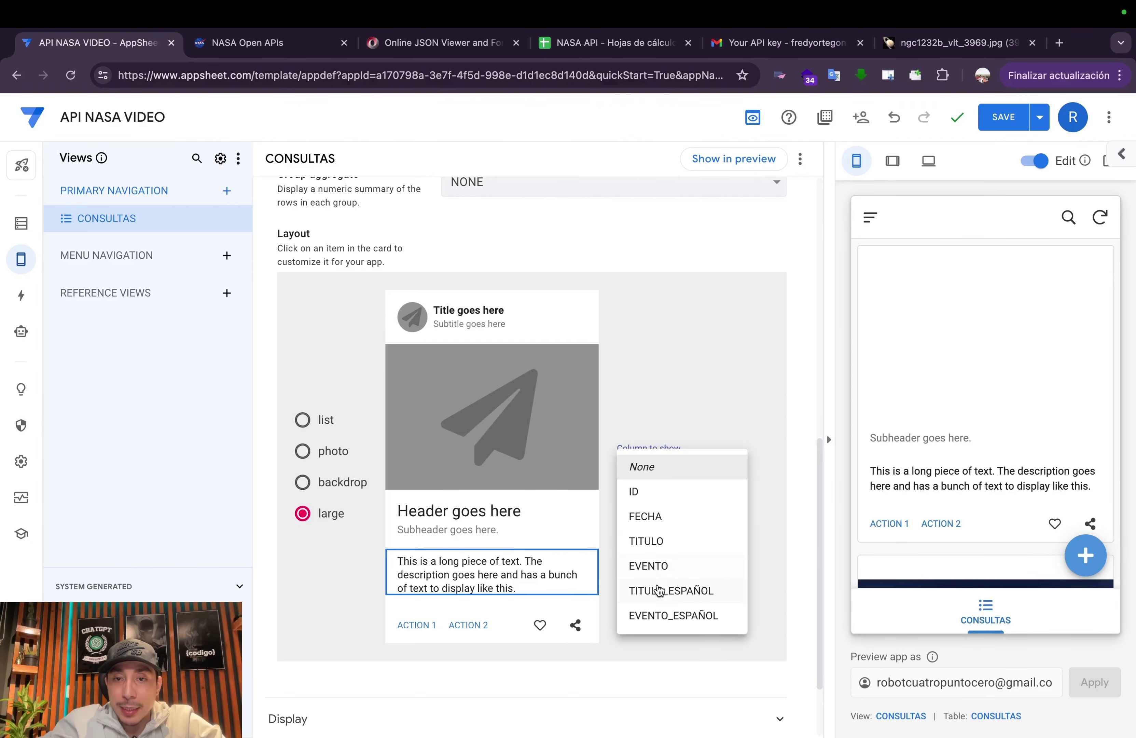
click(671, 564)
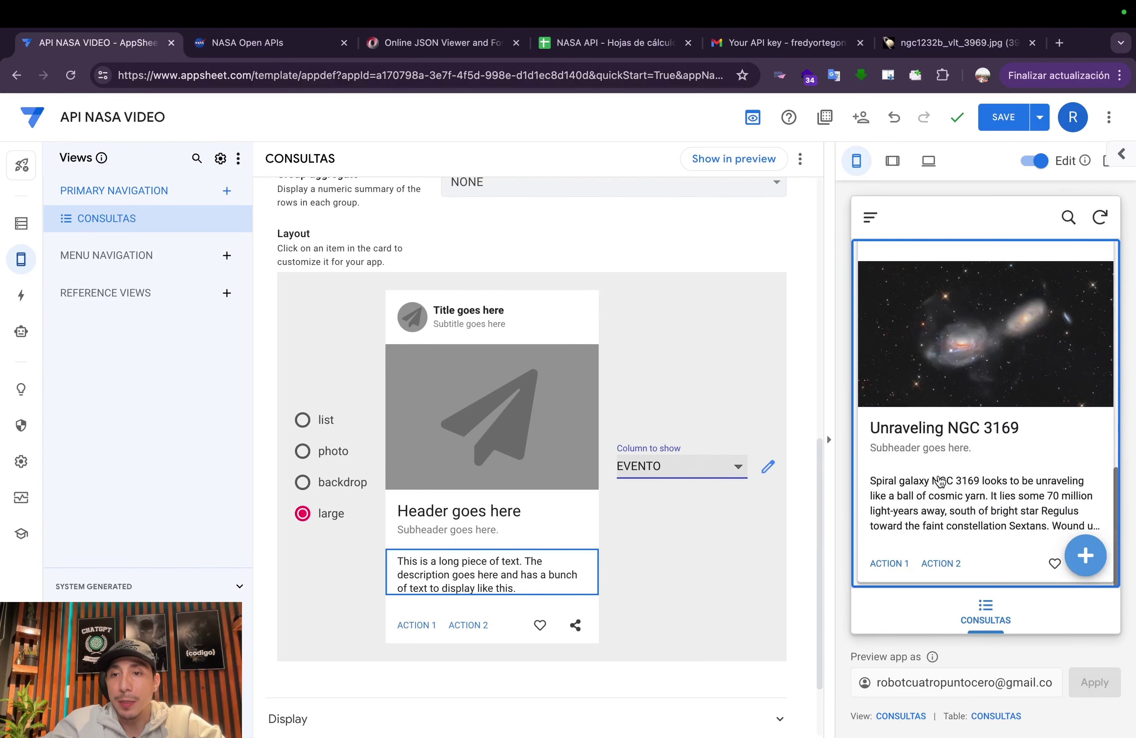
Clear the card's subheader placeholder by assigning the ID column and resetting it to None
click(470, 529)
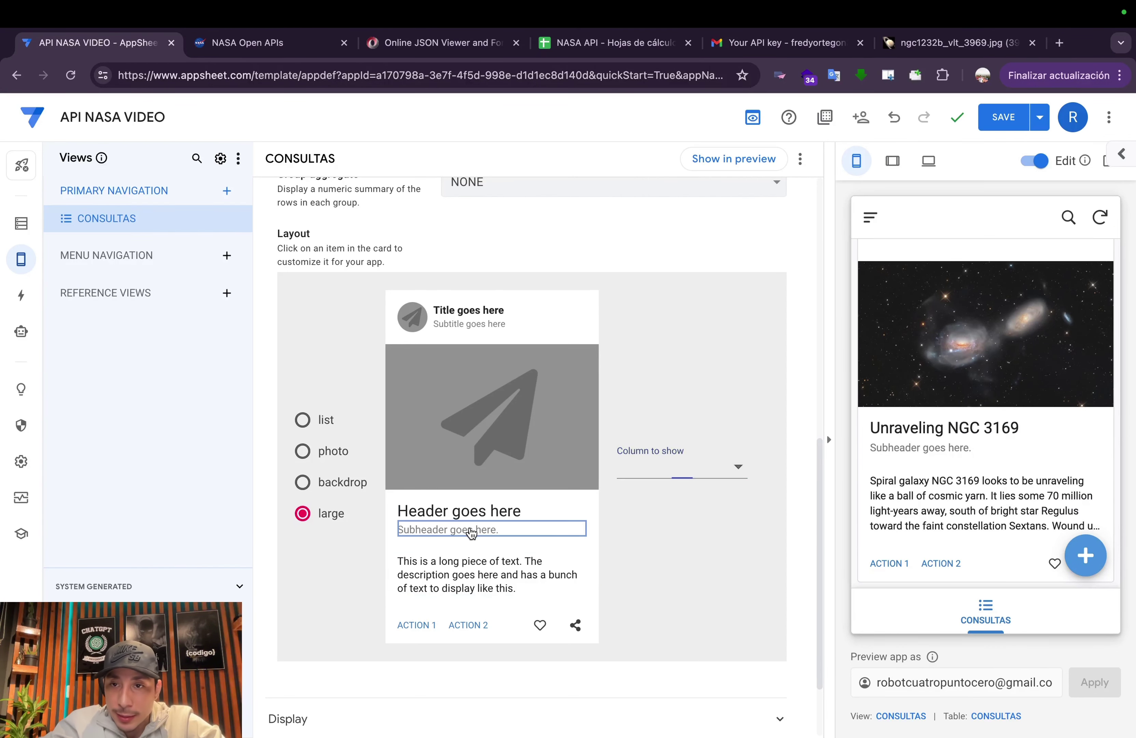
click(668, 472)
click(670, 492)
click(670, 469)
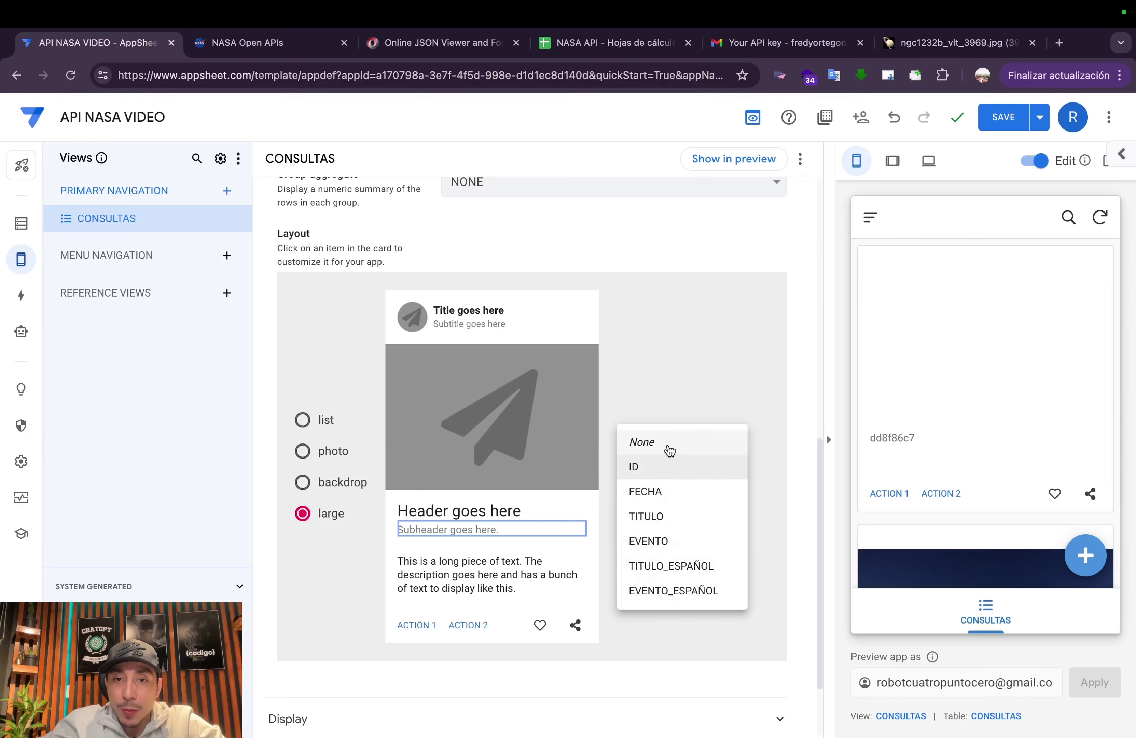
click(667, 443)
Clear the ACTION 1 placeholder by assigning the Delete action and resetting it to None
click(415, 624)
click(693, 466)
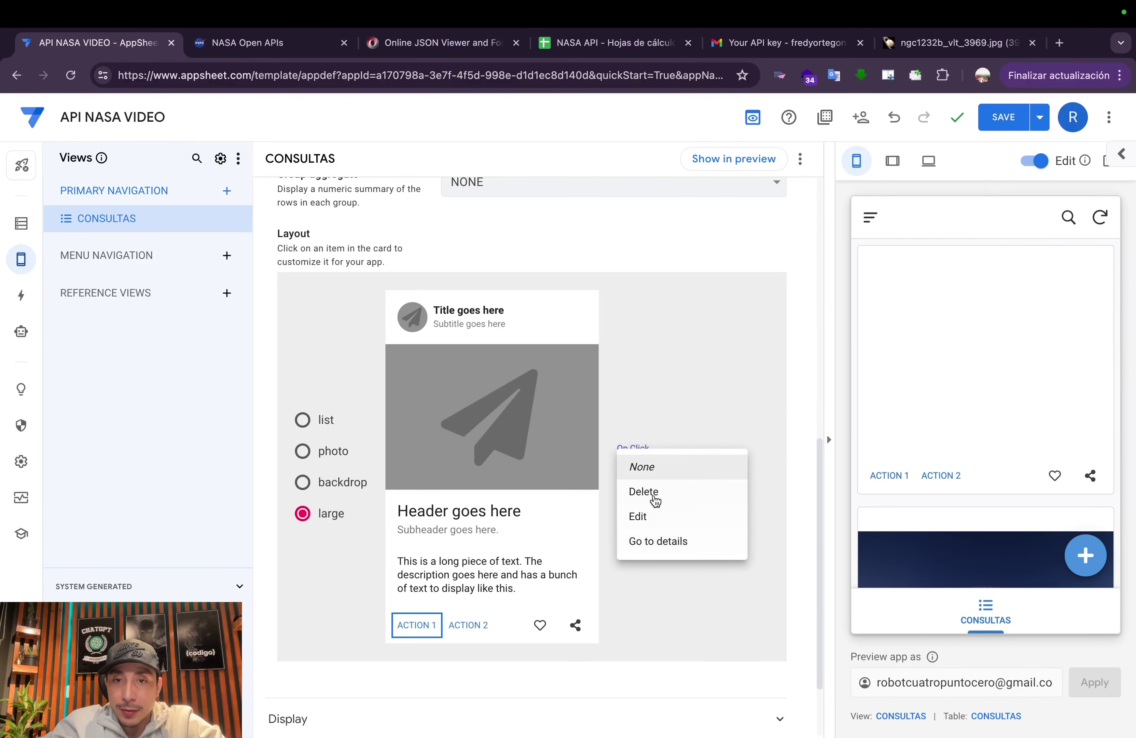
click(656, 491)
click(659, 466)
click(659, 443)
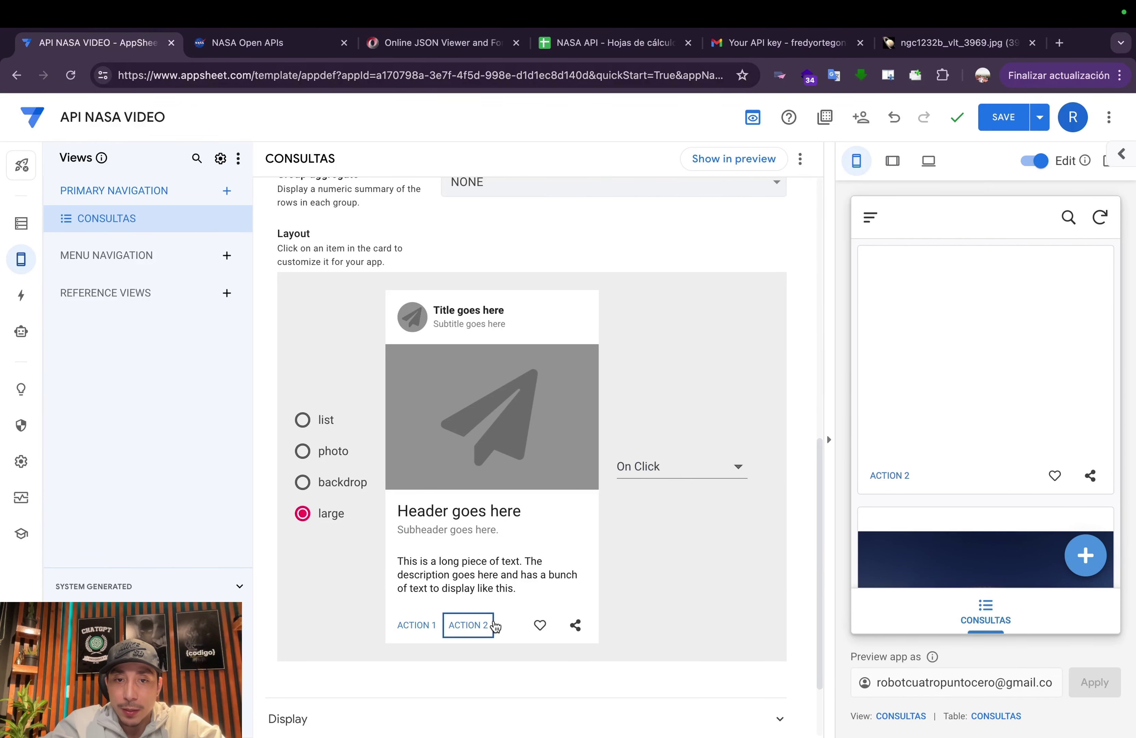
Try Delete as the click action of the whole card and reset it to None
click(497, 624)
click(670, 474)
click(670, 491)
click(671, 465)
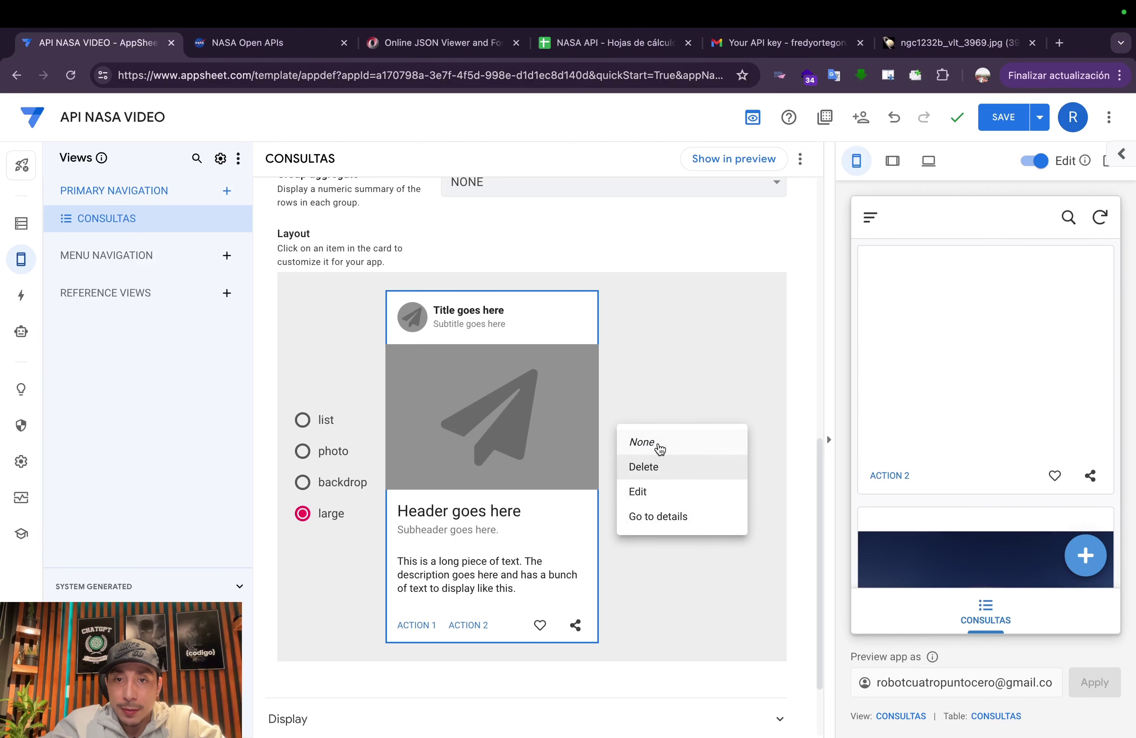
click(664, 440)
Clear the heart icon placeholder by assigning the Delete action and resetting it to None
click(551, 618)
click(683, 465)
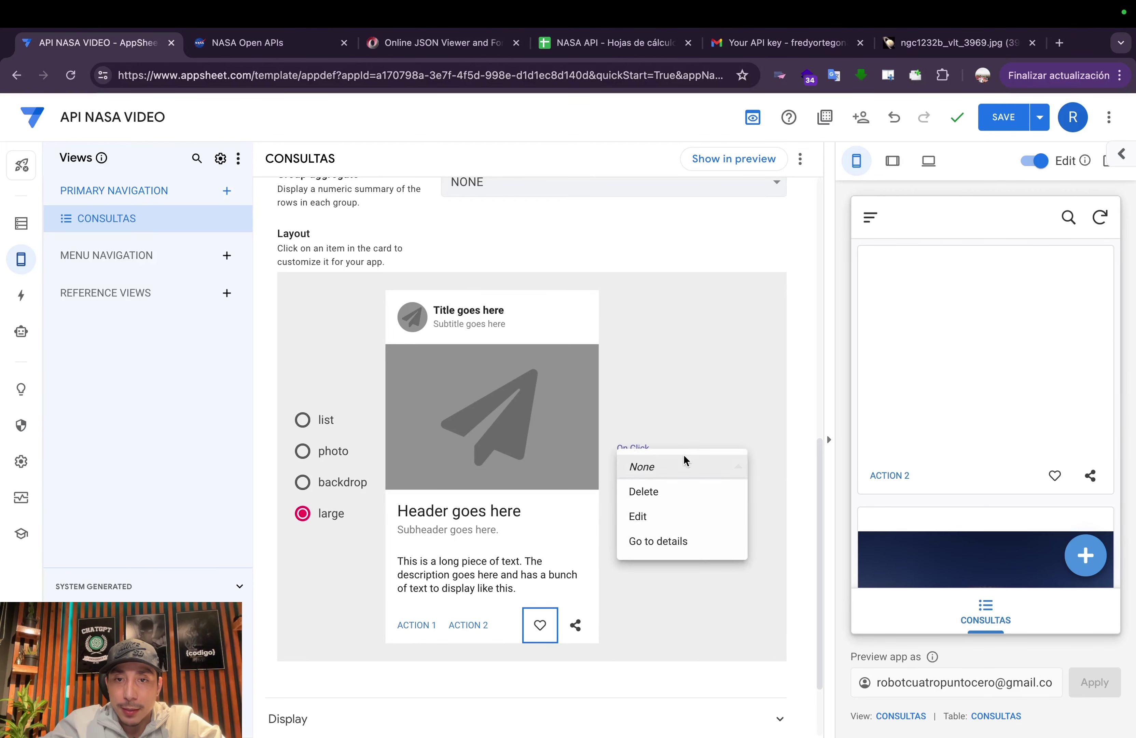
click(665, 489)
click(669, 465)
click(664, 442)
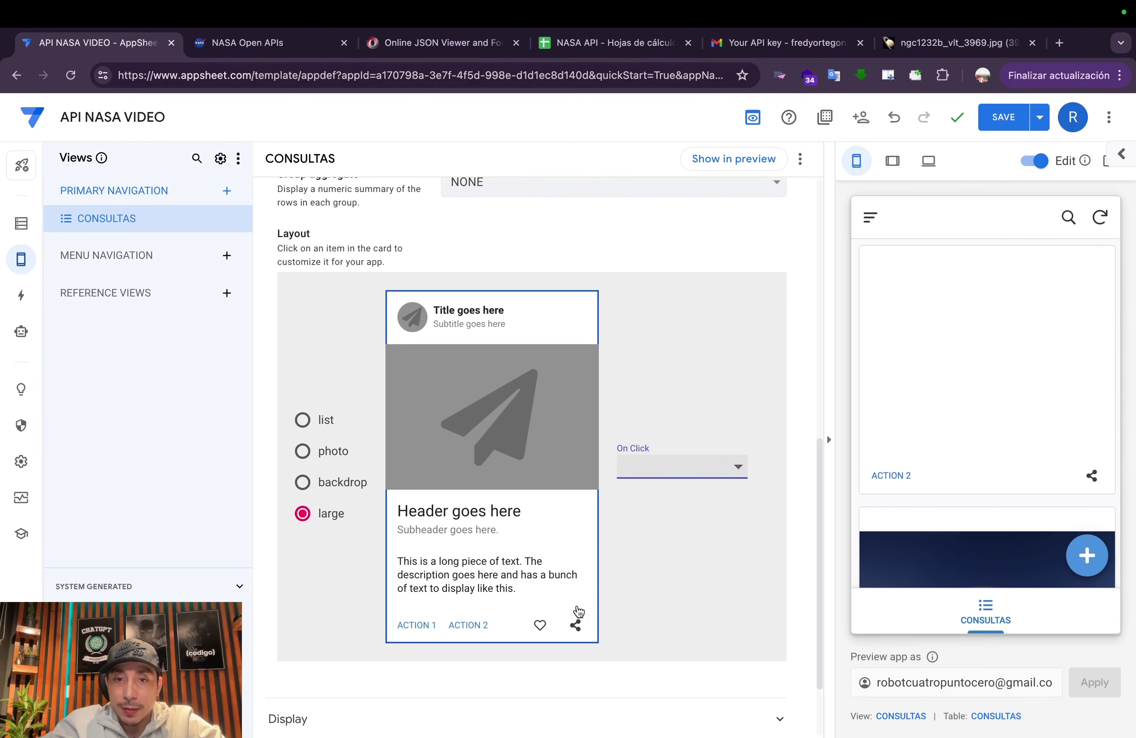
Clear the share icon placeholder by assigning the Delete action and resetting it to None
click(577, 625)
click(682, 467)
click(676, 490)
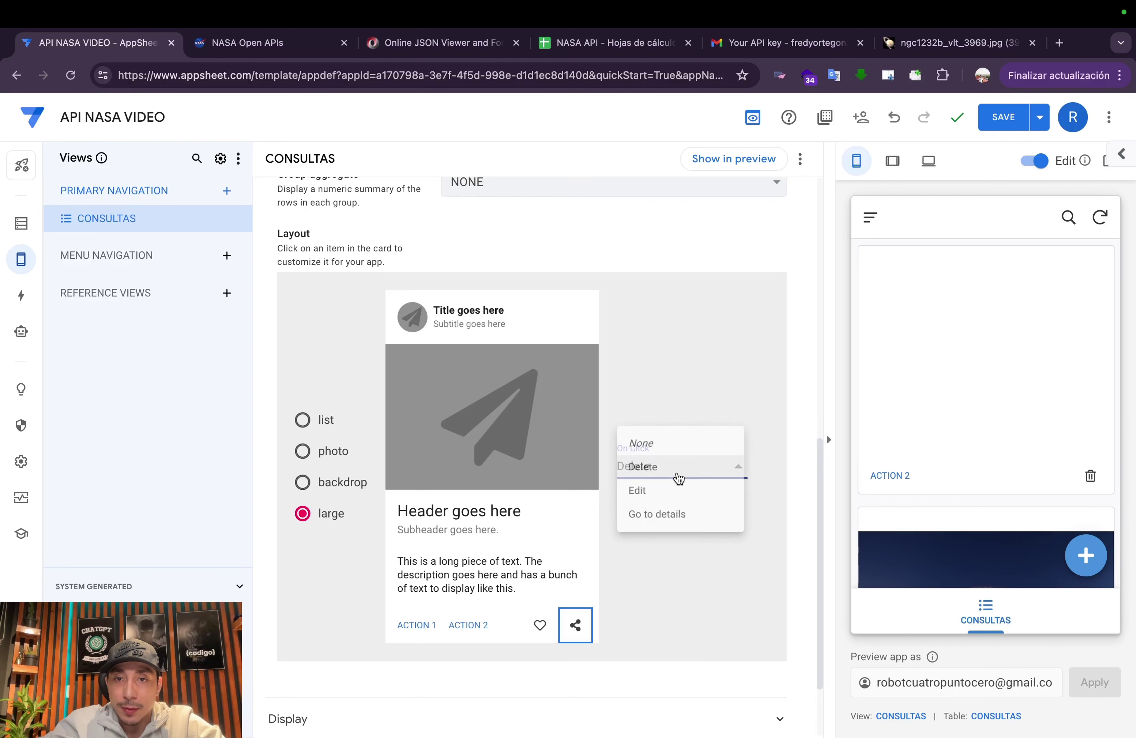
click(665, 473)
click(664, 443)
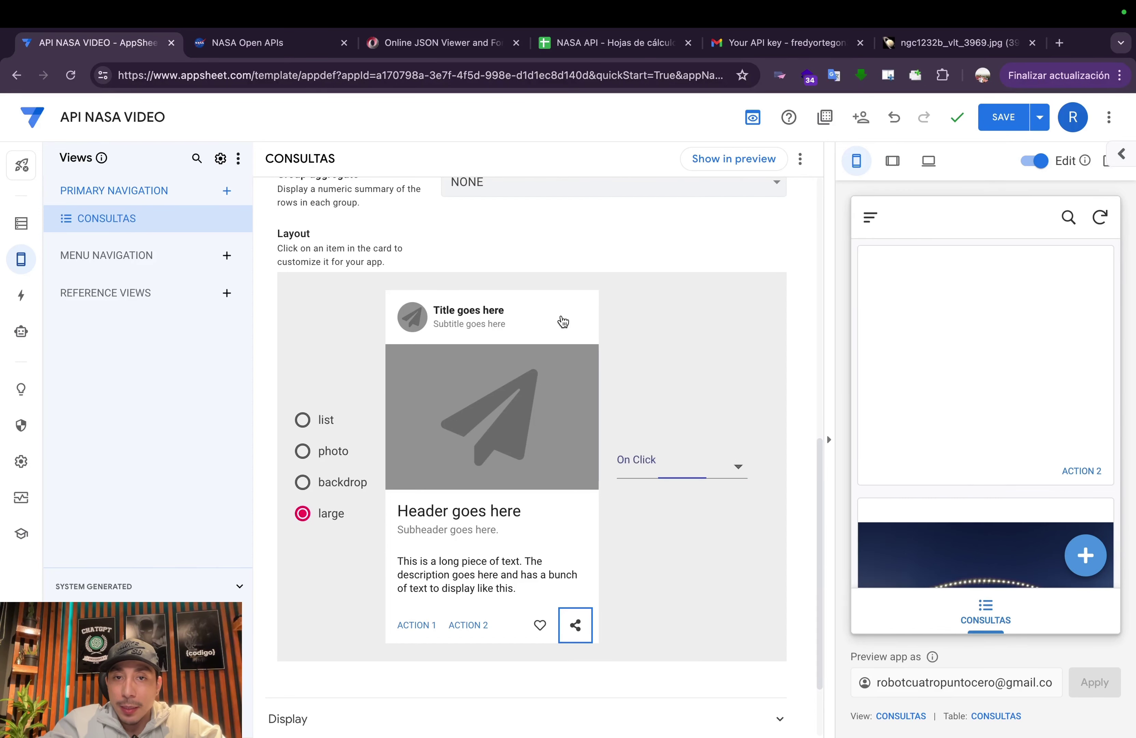
Set the click action of the whole card to Go to details
click(563, 322)
click(673, 463)
click(680, 540)
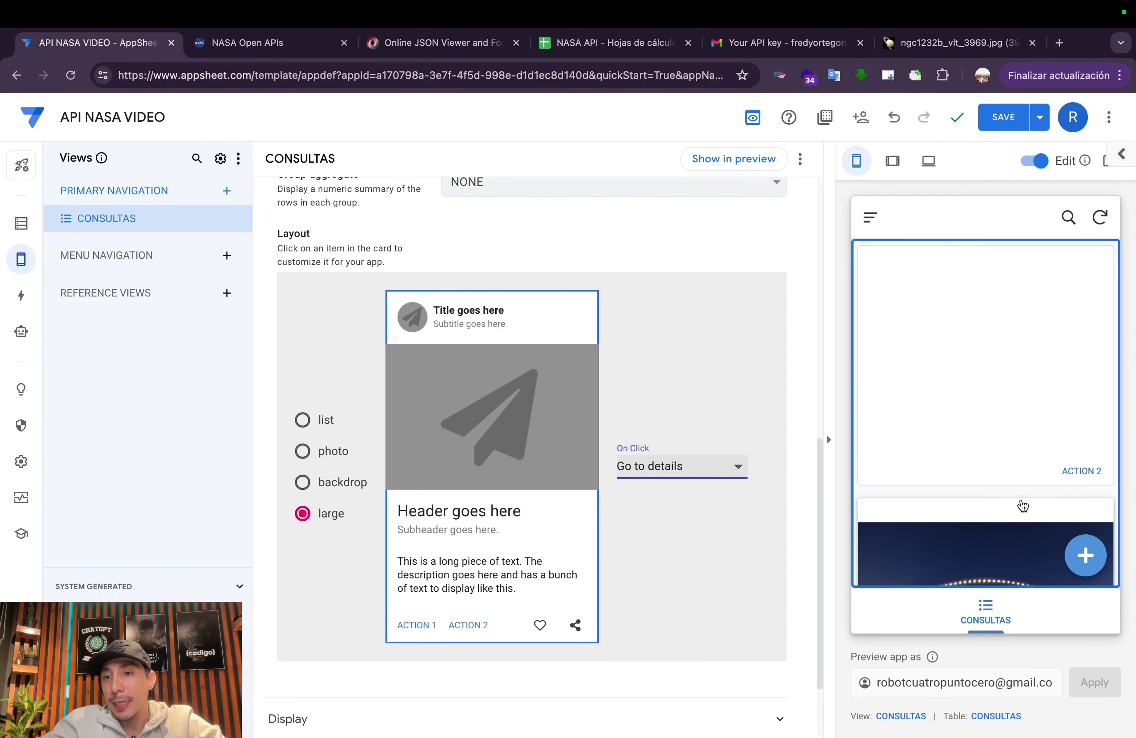
Check a record's detail view from its card in the preview, return to the cards and save the app
click(979, 367)
scroll(979, 365, down, 5)
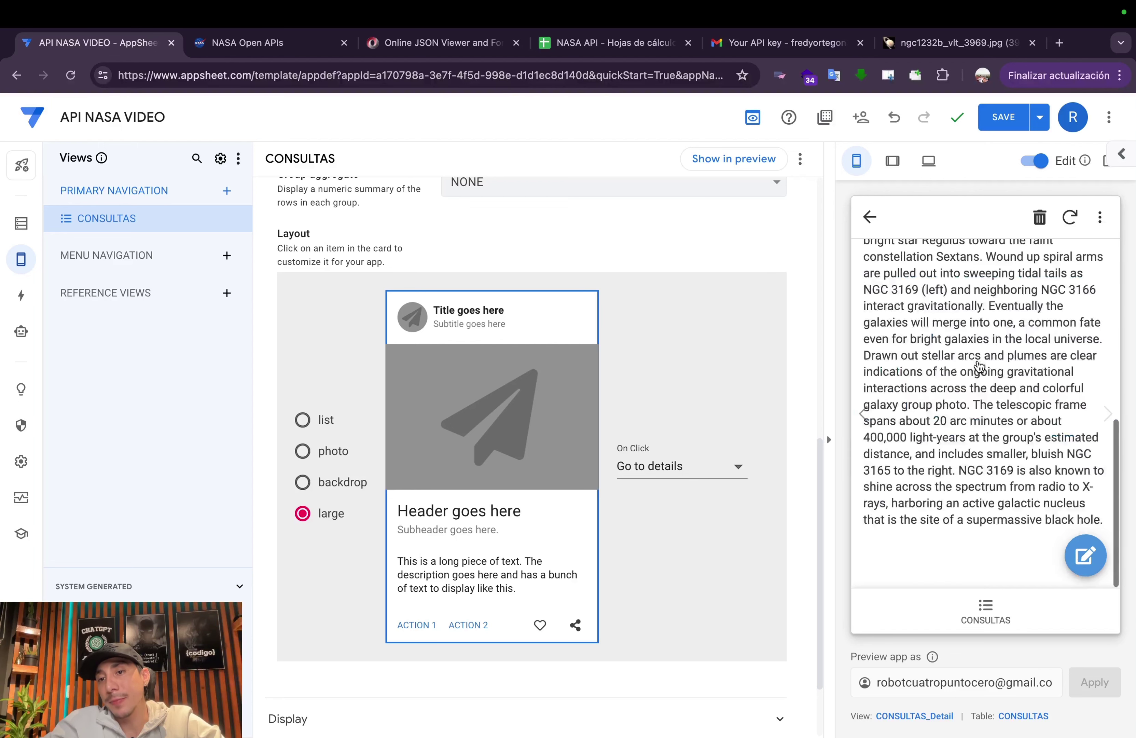
scroll(977, 355, up, 5)
click(871, 217)
click(985, 117)
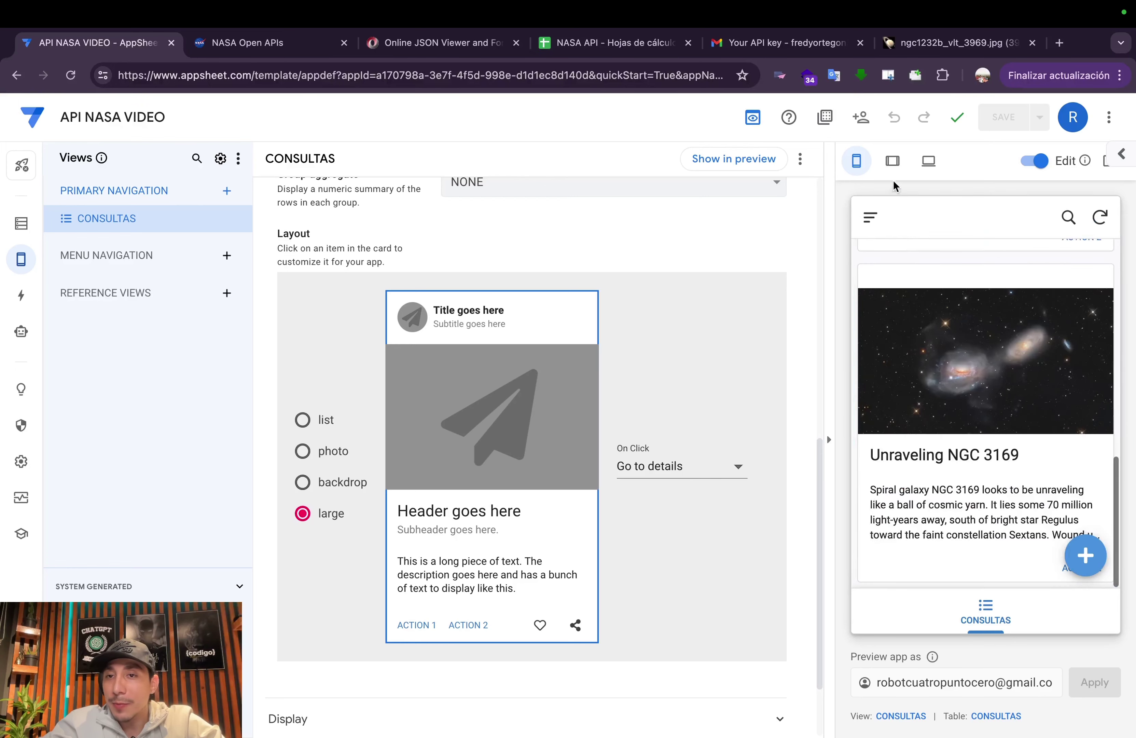
Open a new record form in the tablet preview, review its fields and open the CONSULTAS_Form view settings
click(892, 160)
click(1085, 555)
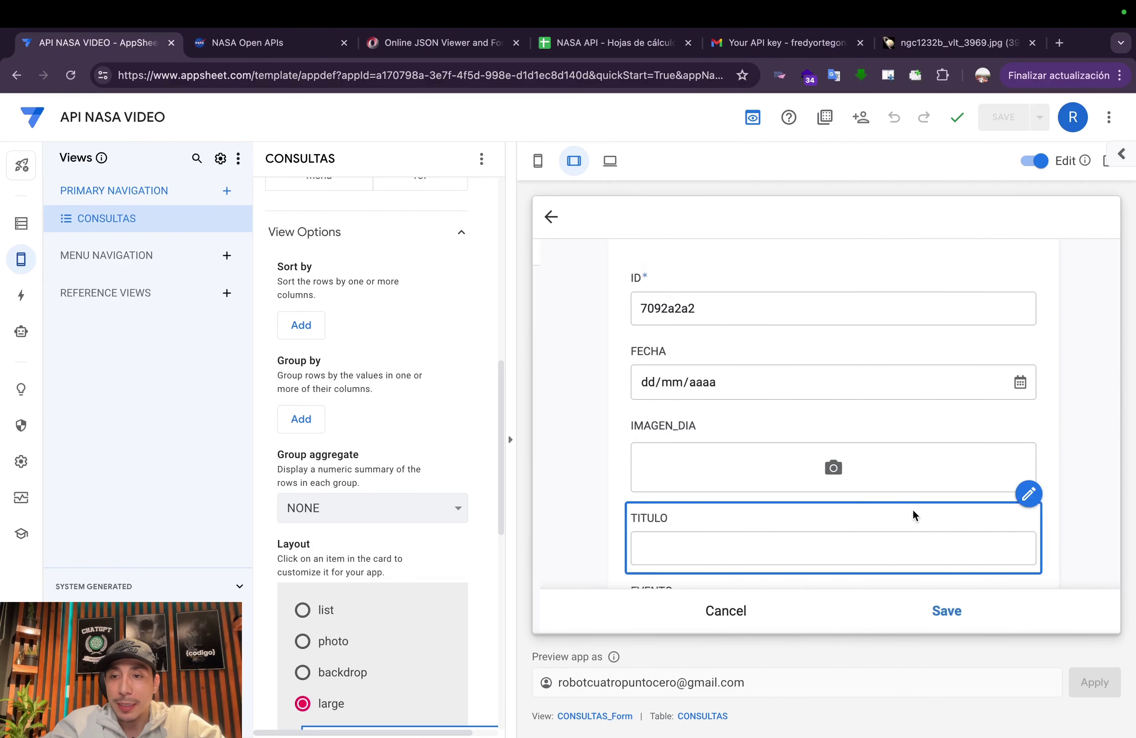
scroll(939, 364, down, 1)
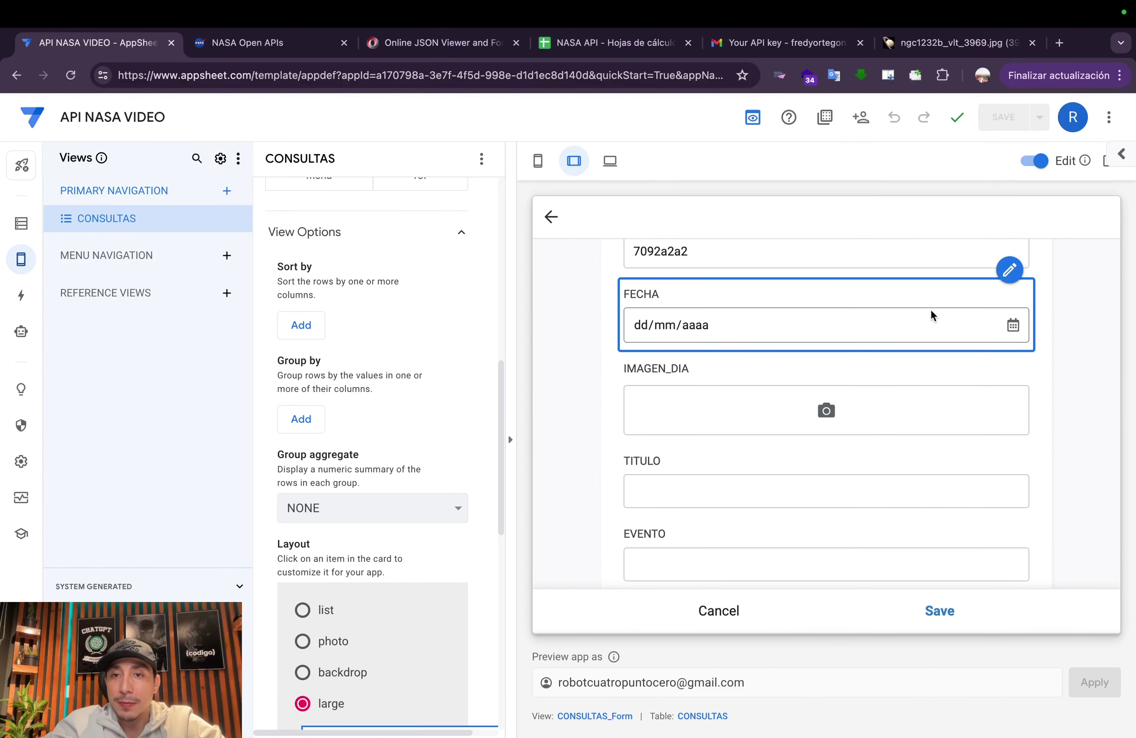
scroll(1013, 331, up, 1)
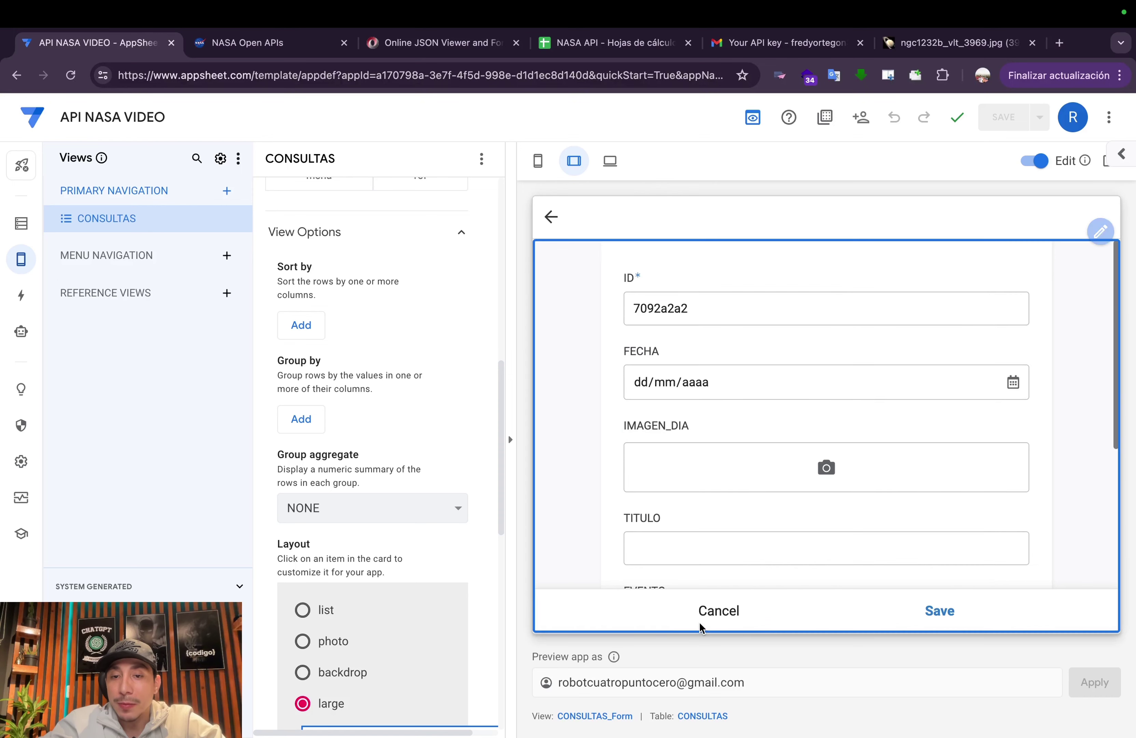
click(600, 716)
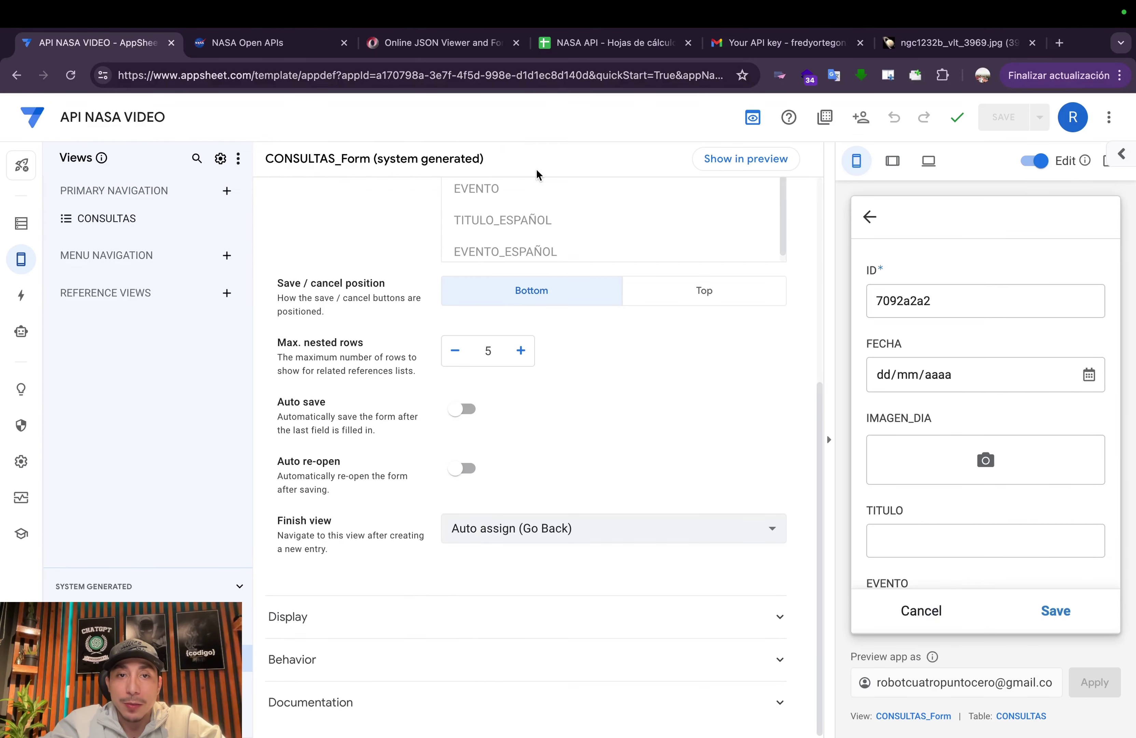
Set the form's column order to Manual, remove every column except FECHA, and save the app
scroll(441, 431, up, 6)
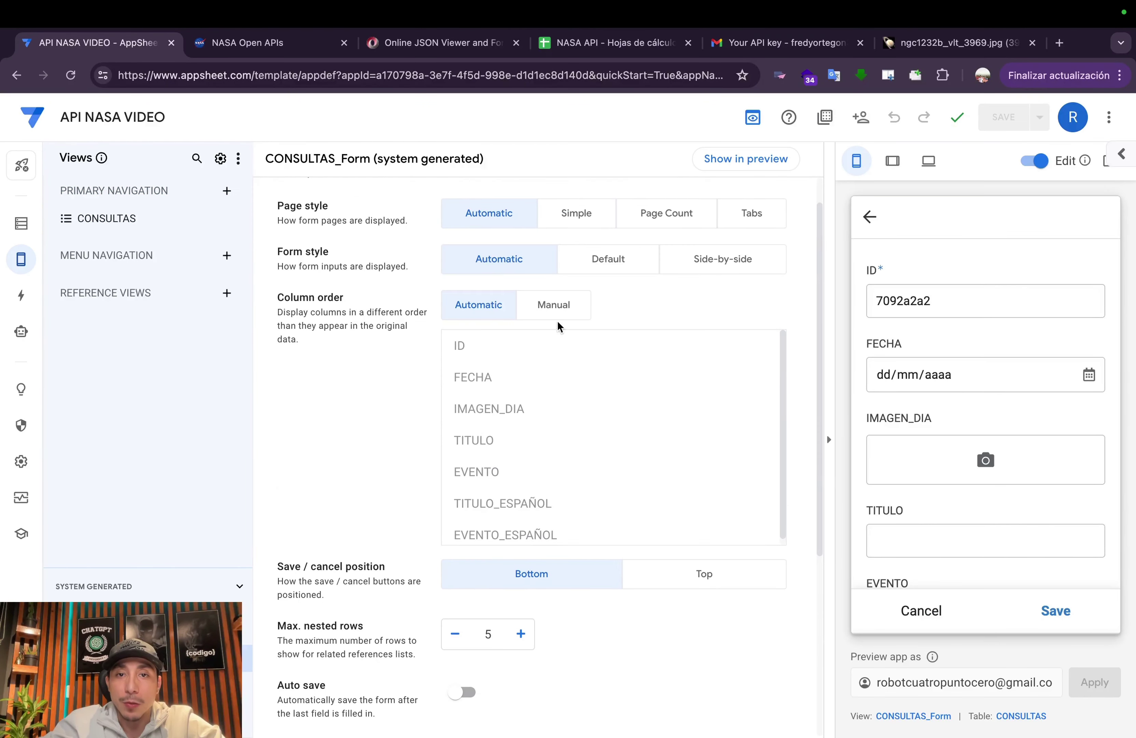
click(560, 307)
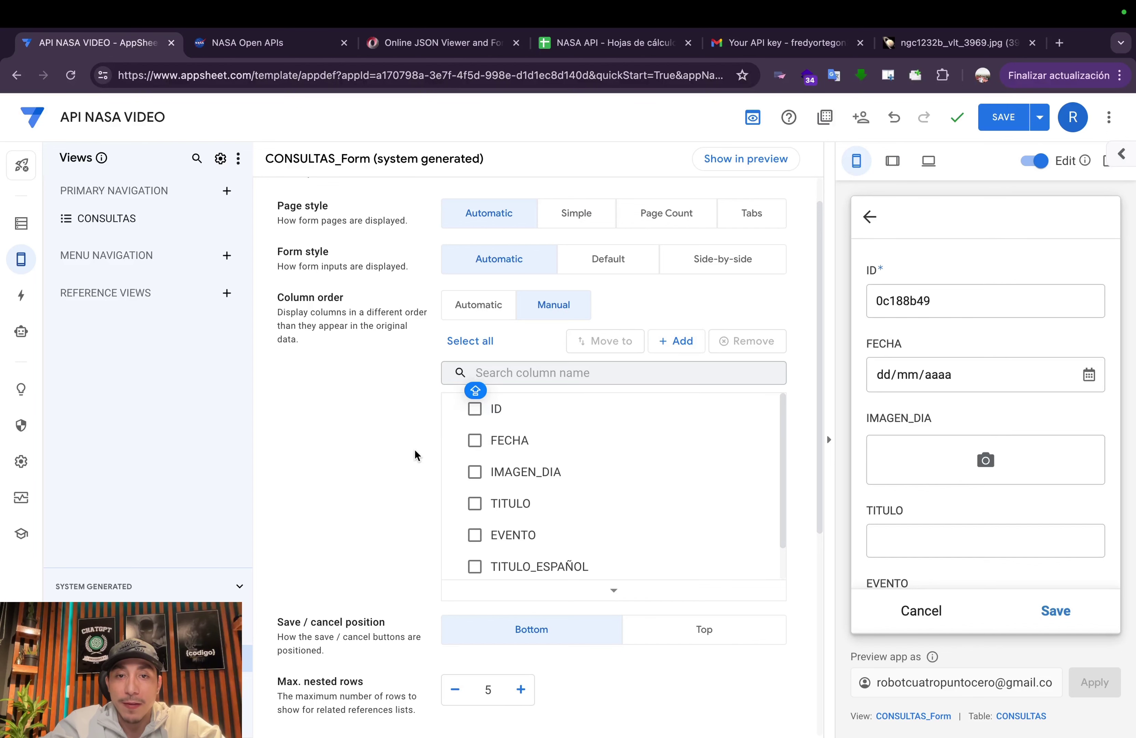
click(765, 408)
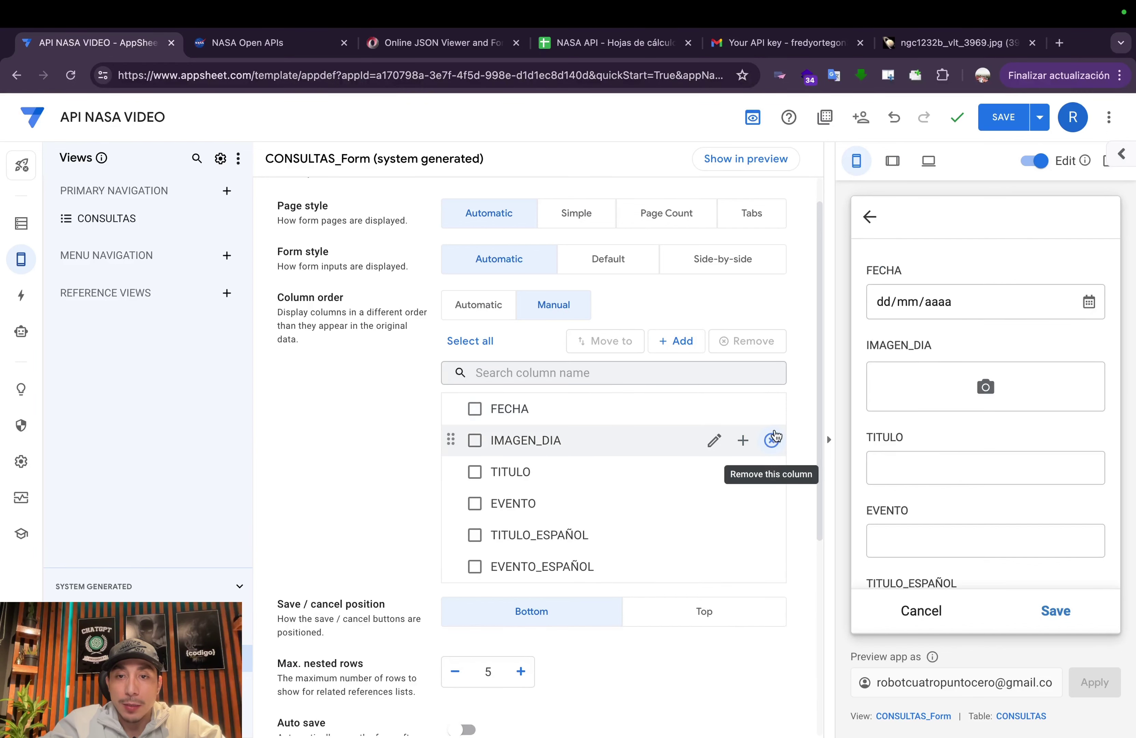
click(772, 440)
click(771, 440)
click(772, 440)
click(772, 440)
click(772, 440)
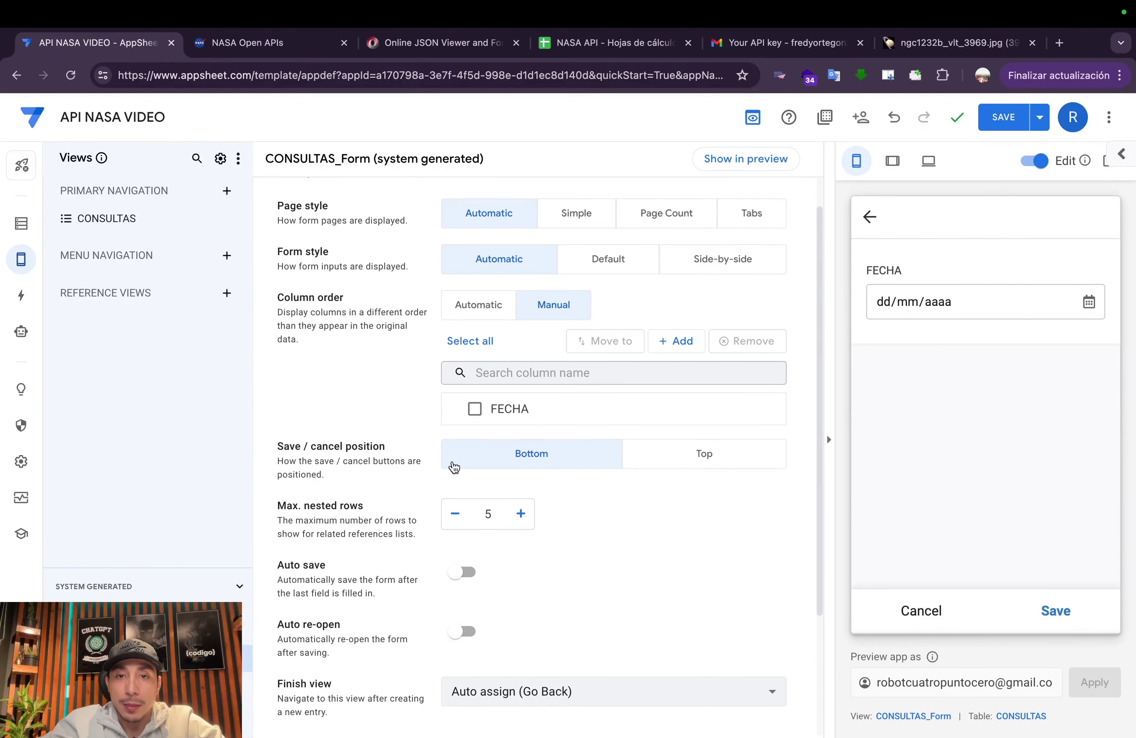
click(1003, 117)
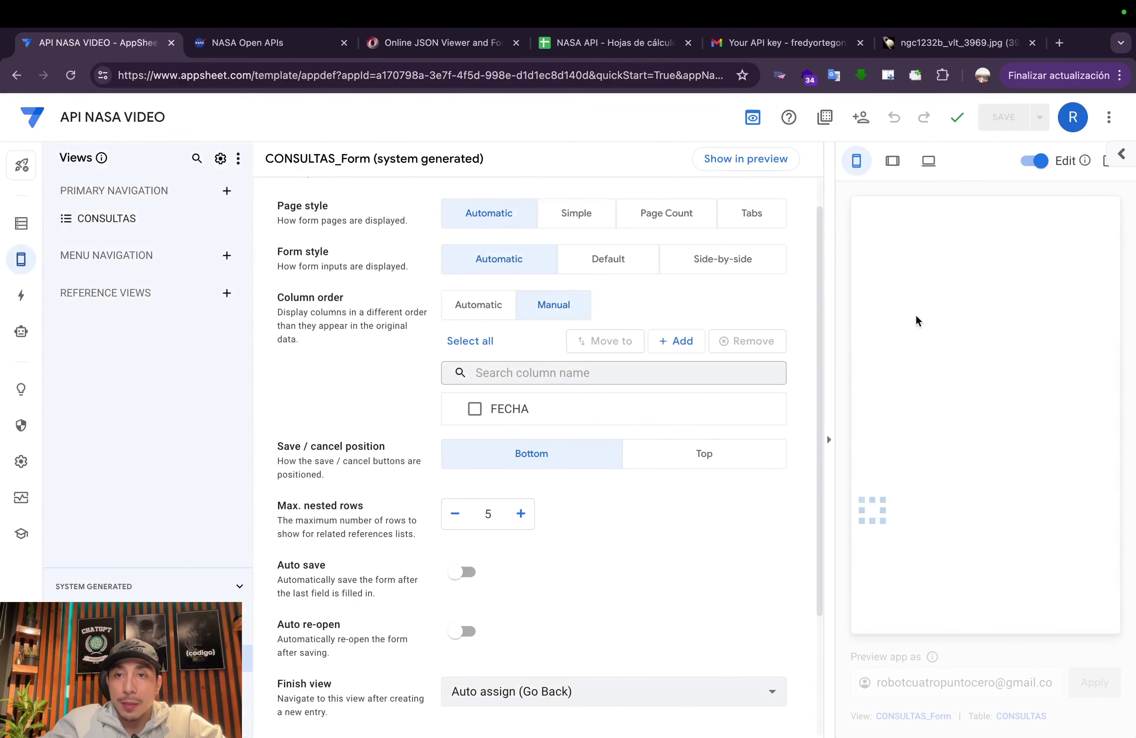
Add a virtual column named TITULO FORMULARIO to the CONSULTAS table with the app formula ""
click(21, 232)
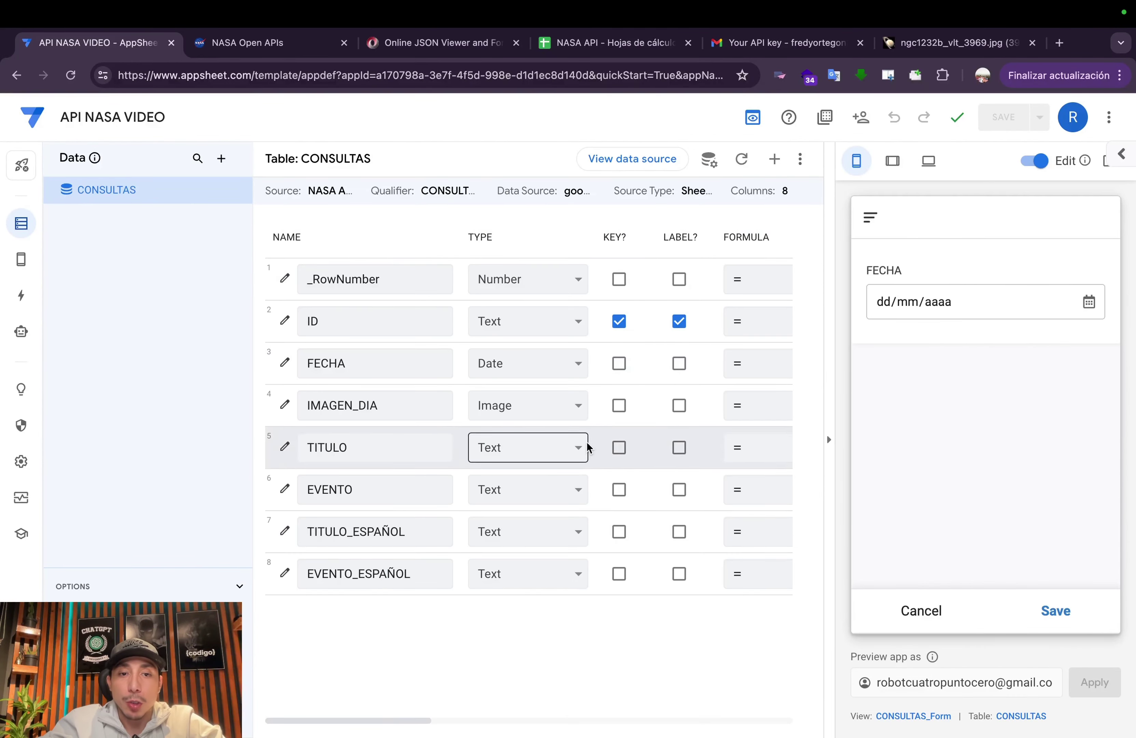
click(775, 159)
key(ctrl+a)
key(BackSpace)
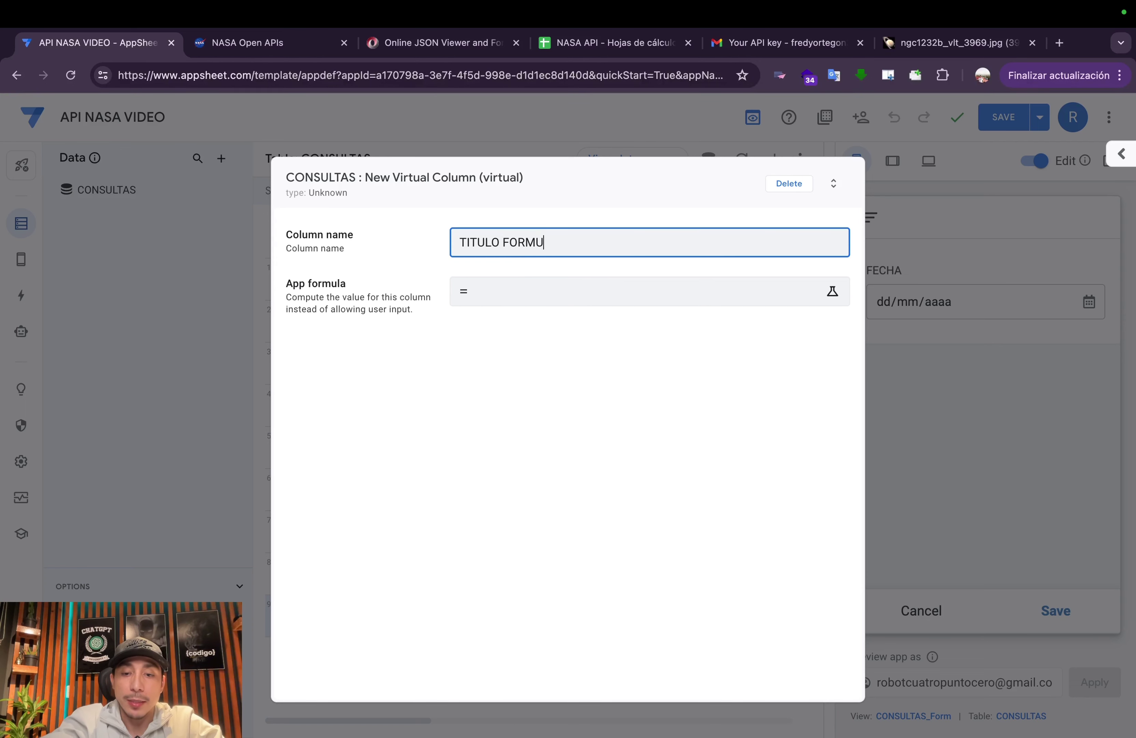
click(462, 292)
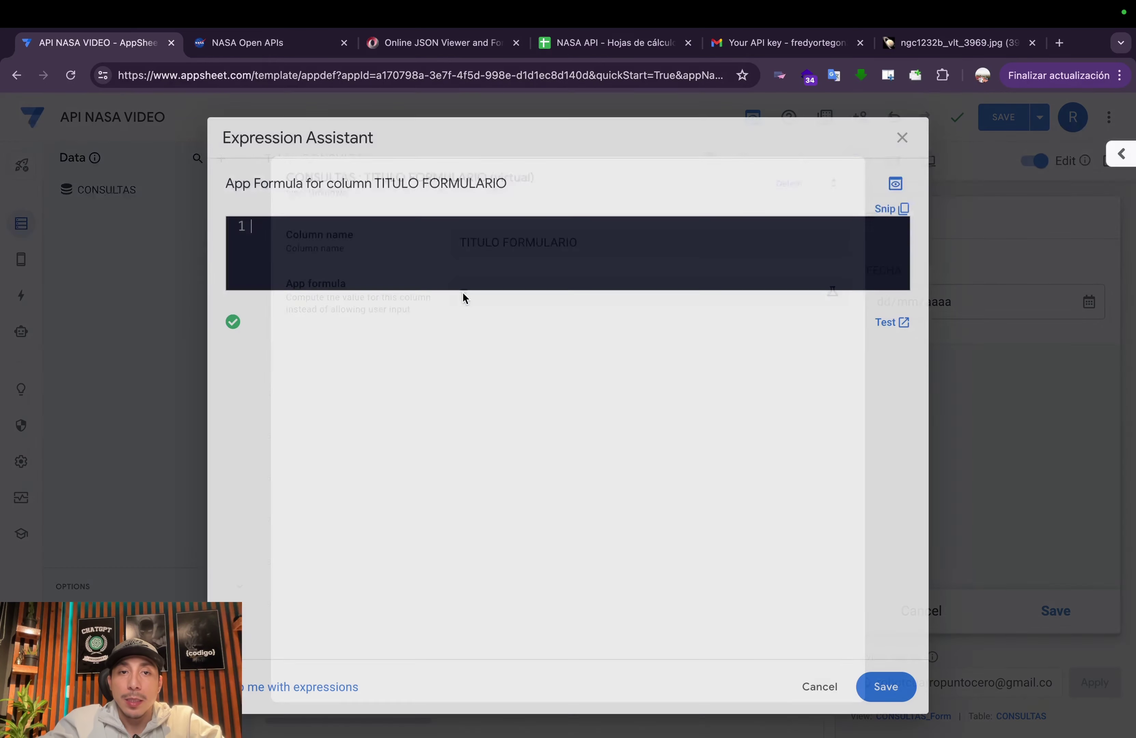
click(886, 686)
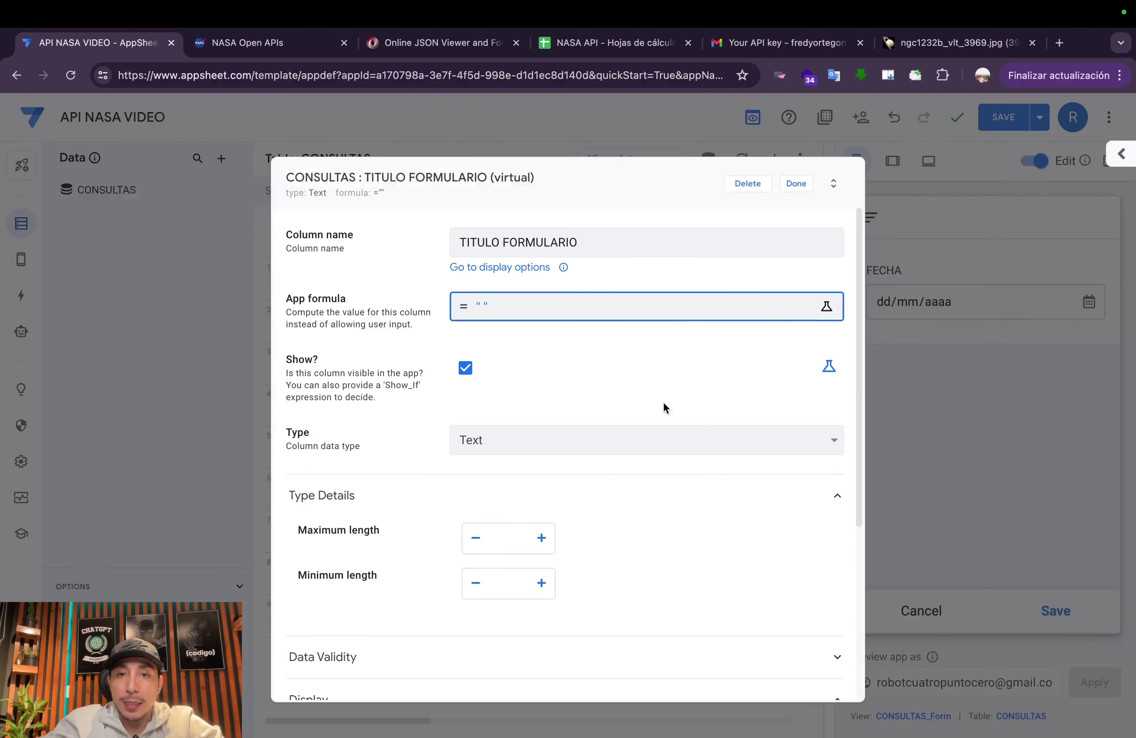
Change the TITULO FORMULARIO column's type to Show and choose its category
click(588, 443)
key(Return)
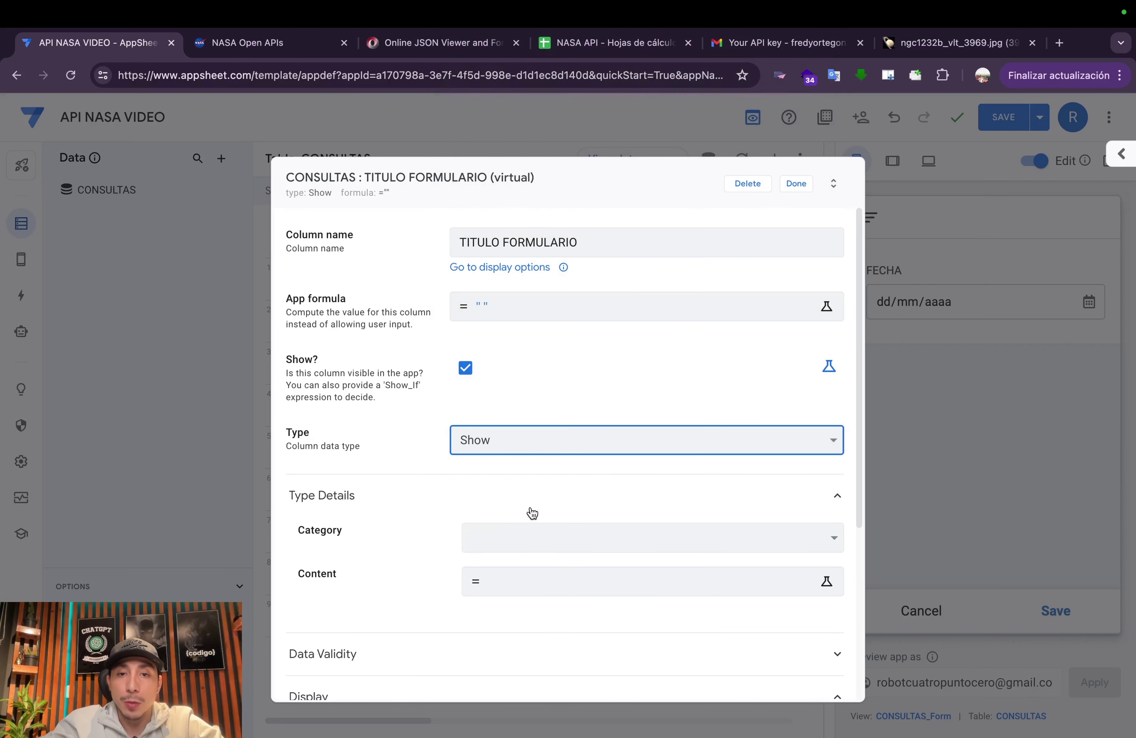
click(522, 537)
click(520, 577)
Set the TITULO FORMULARIO column's content expression to "CONSULTA EL EVENTO ASTROMICO DEL DÍA" and close the column settings
click(549, 577)
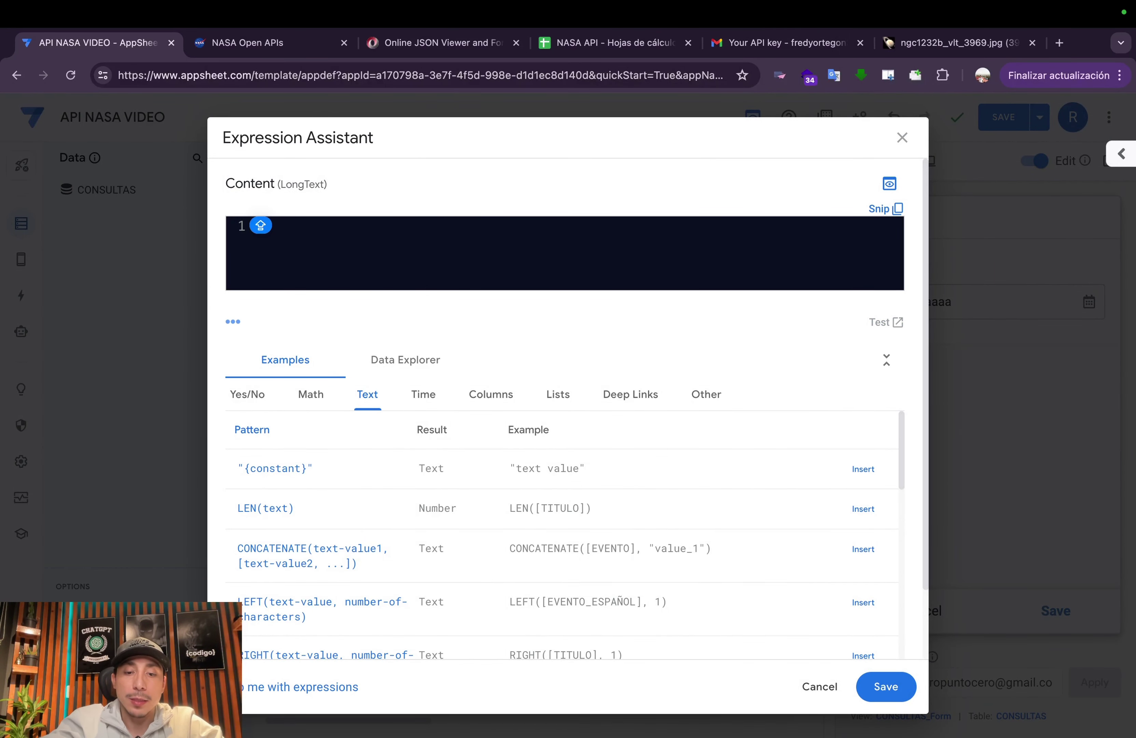
text("CONSULTA EL EVENTO )
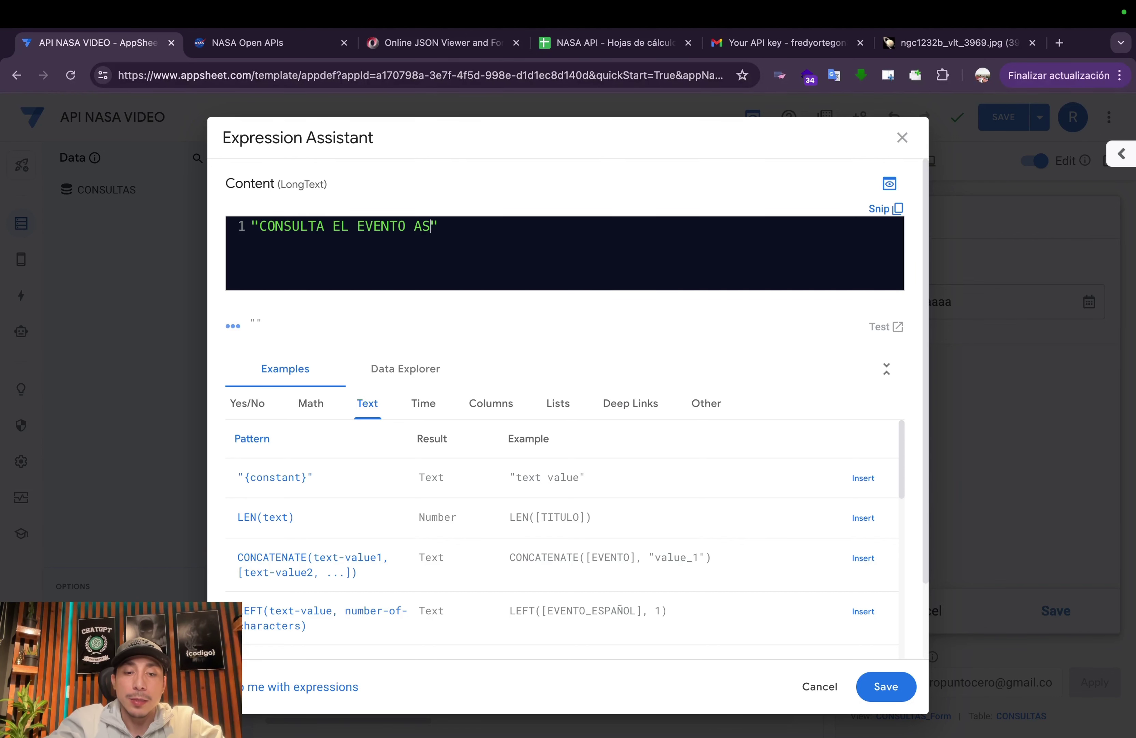
text(ASTROMICO DEL DIA)
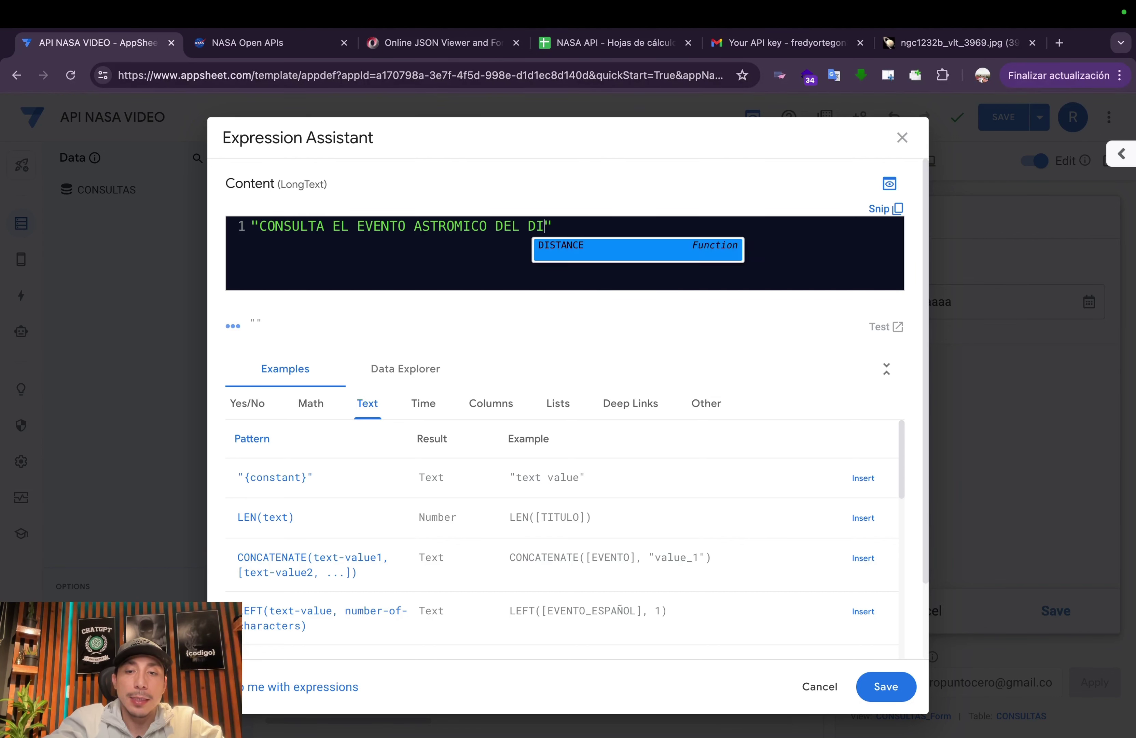
text(ÍA)
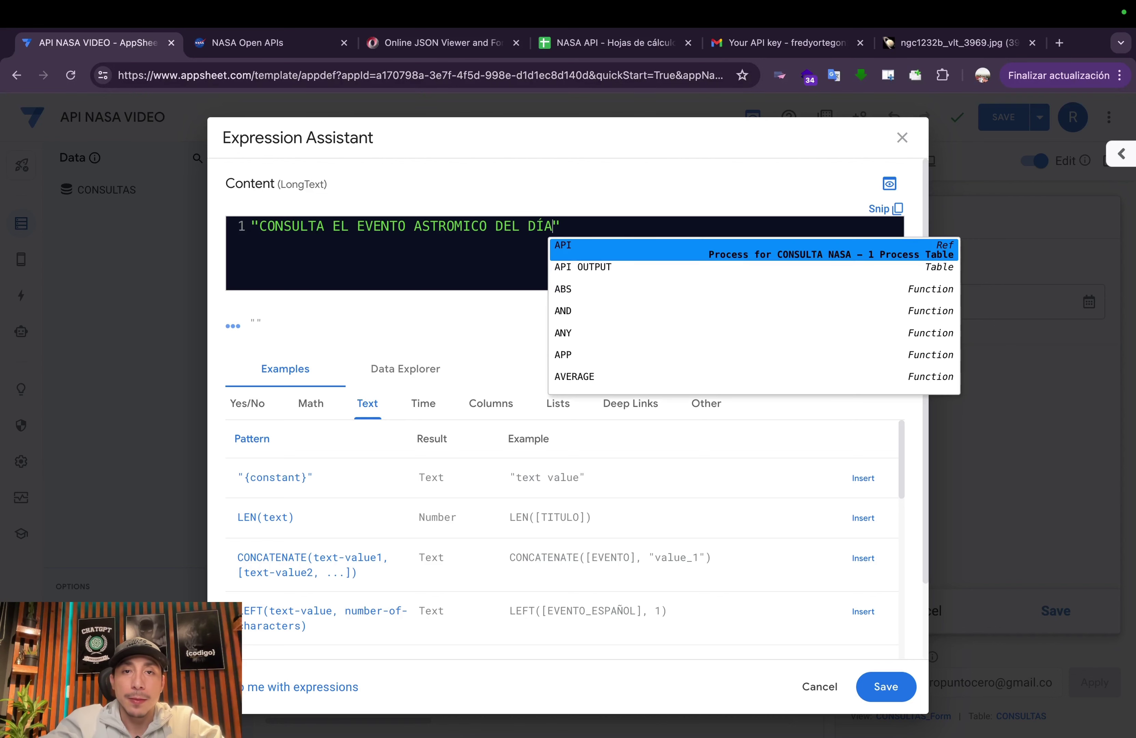
click(442, 269)
key(Caps_Lock)
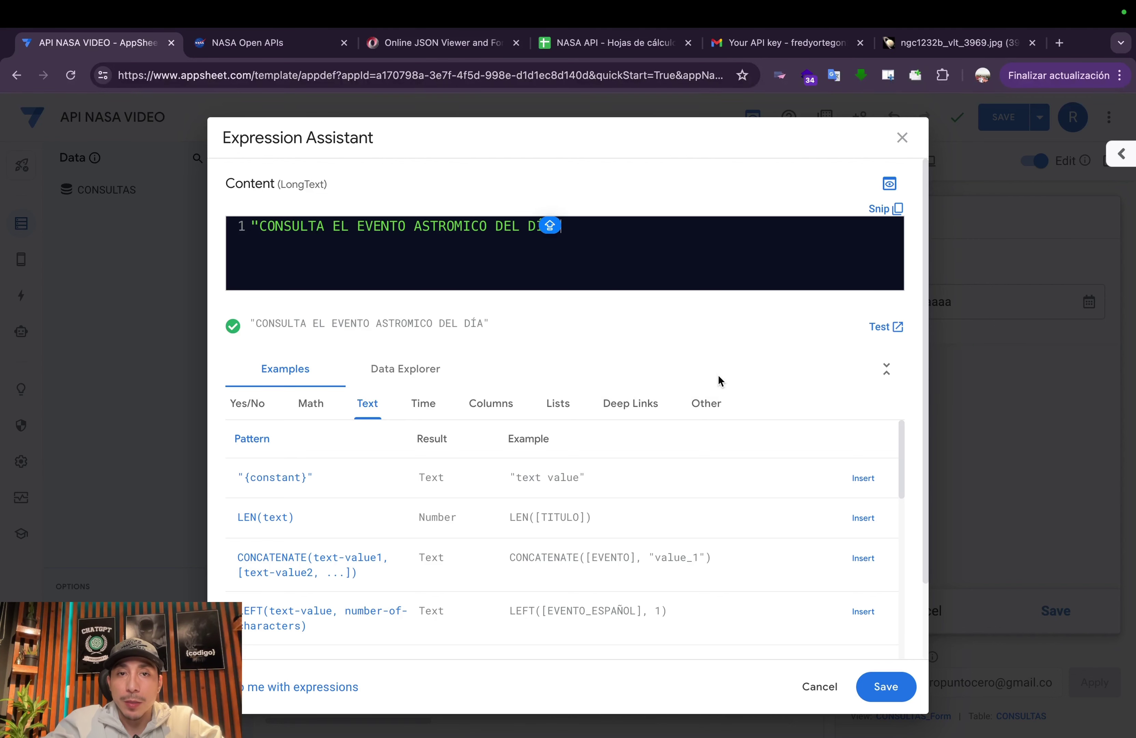
click(886, 687)
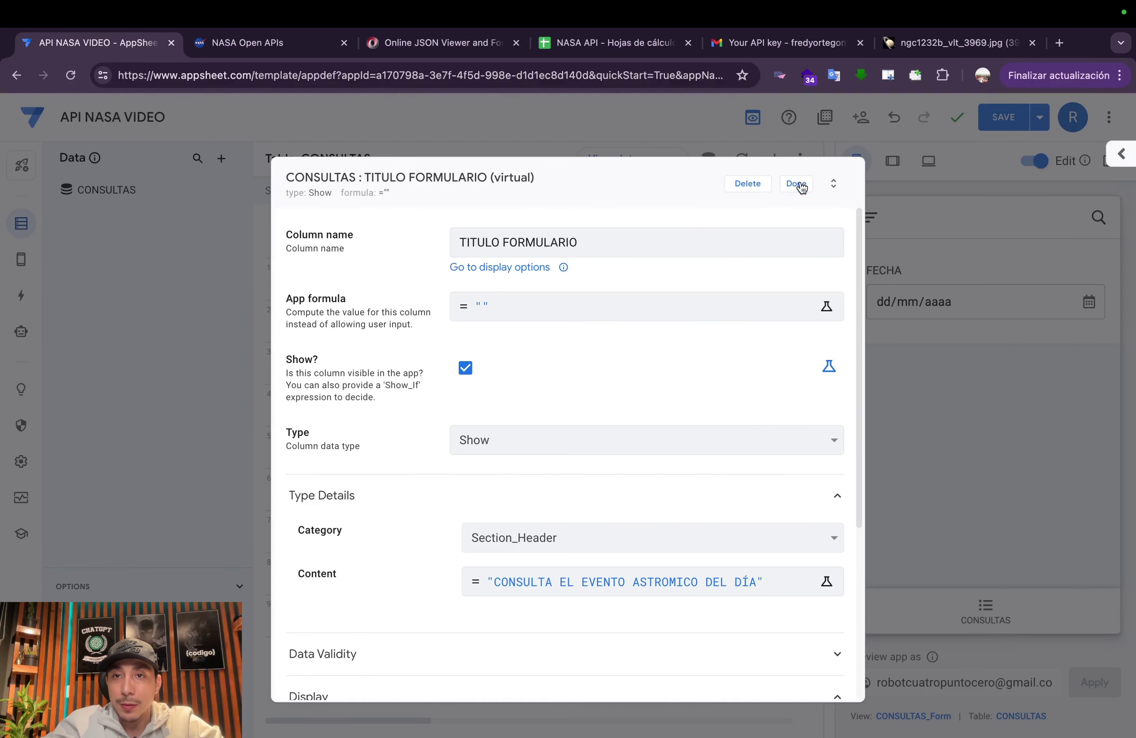
click(801, 185)
Add TITULO FORMULARIO to the CONSULTAS_Form column order above FECHA, save the app and switch the preview to tablet
click(922, 717)
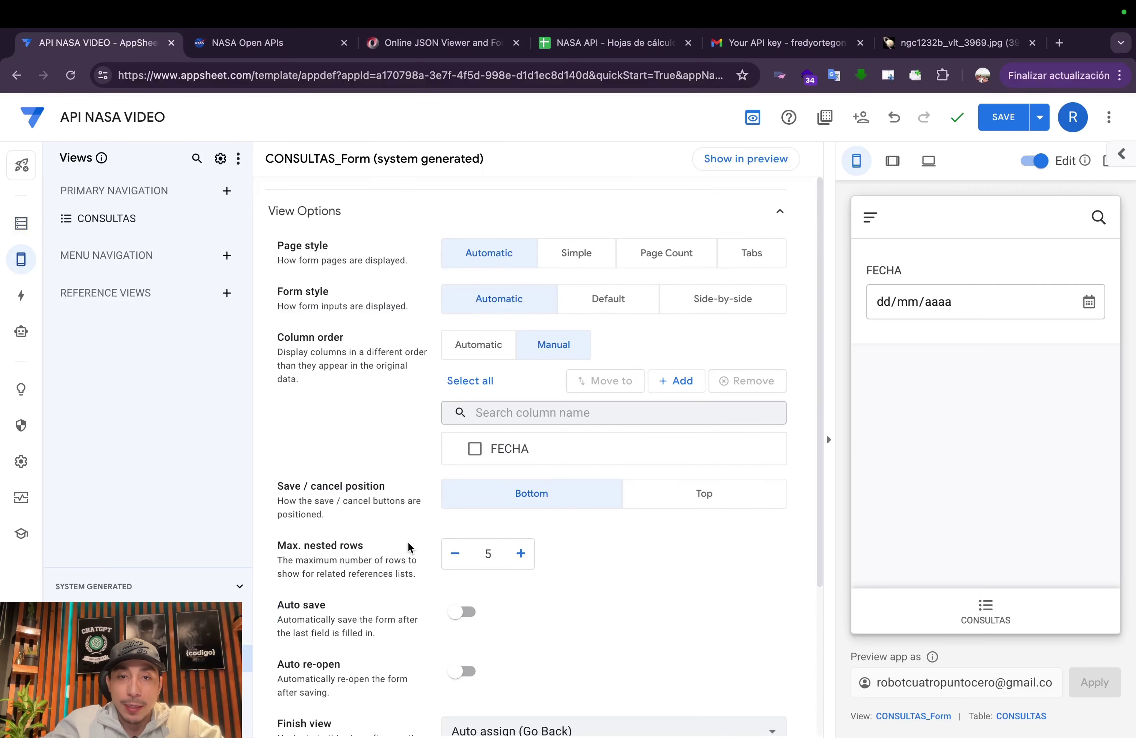
click(670, 380)
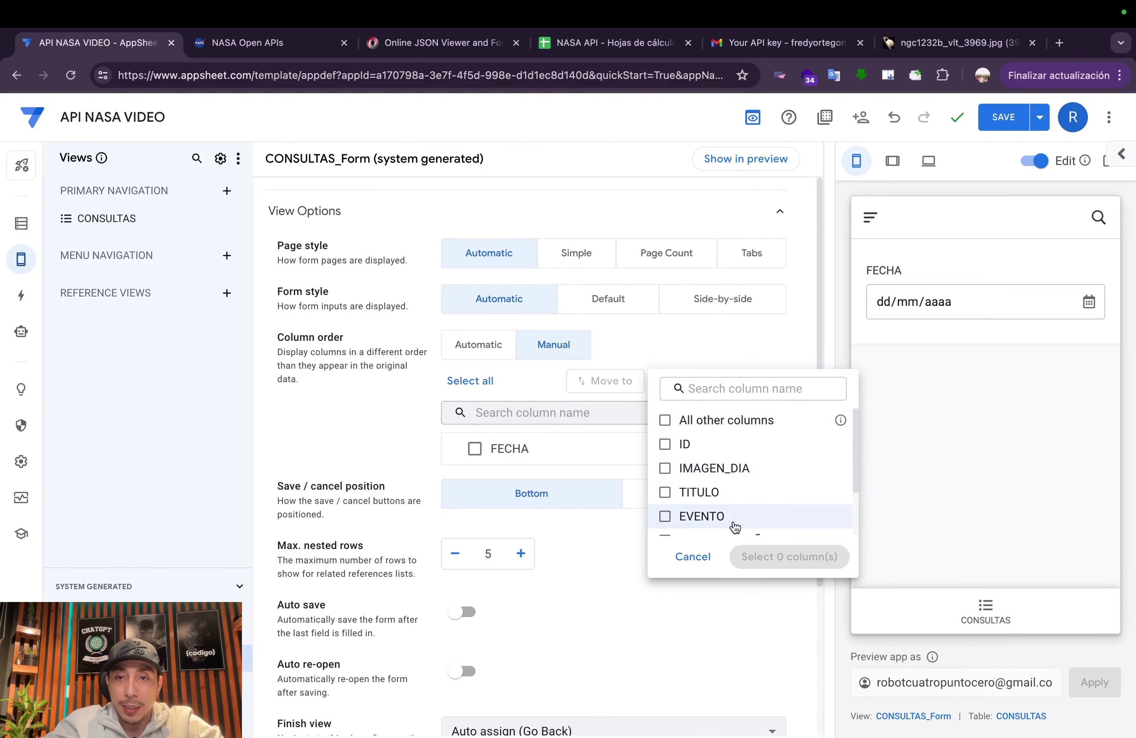
scroll(735, 524, down, 3)
click(735, 524)
click(762, 556)
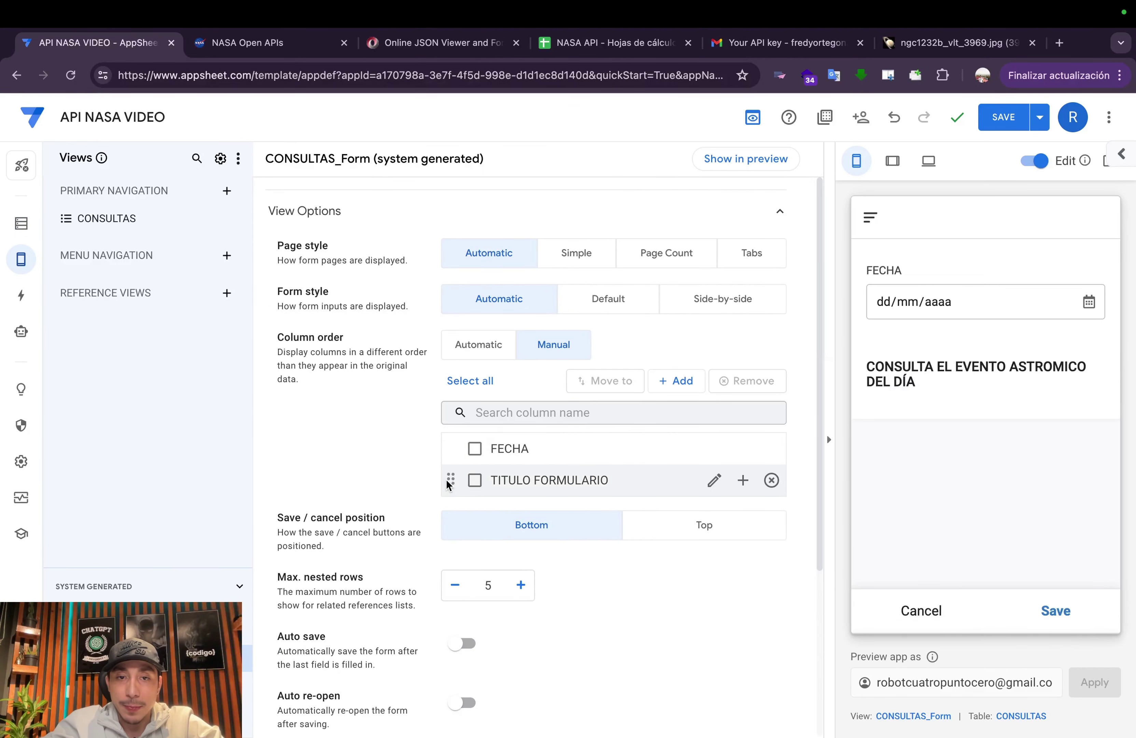
drag(449, 480, 454, 448)
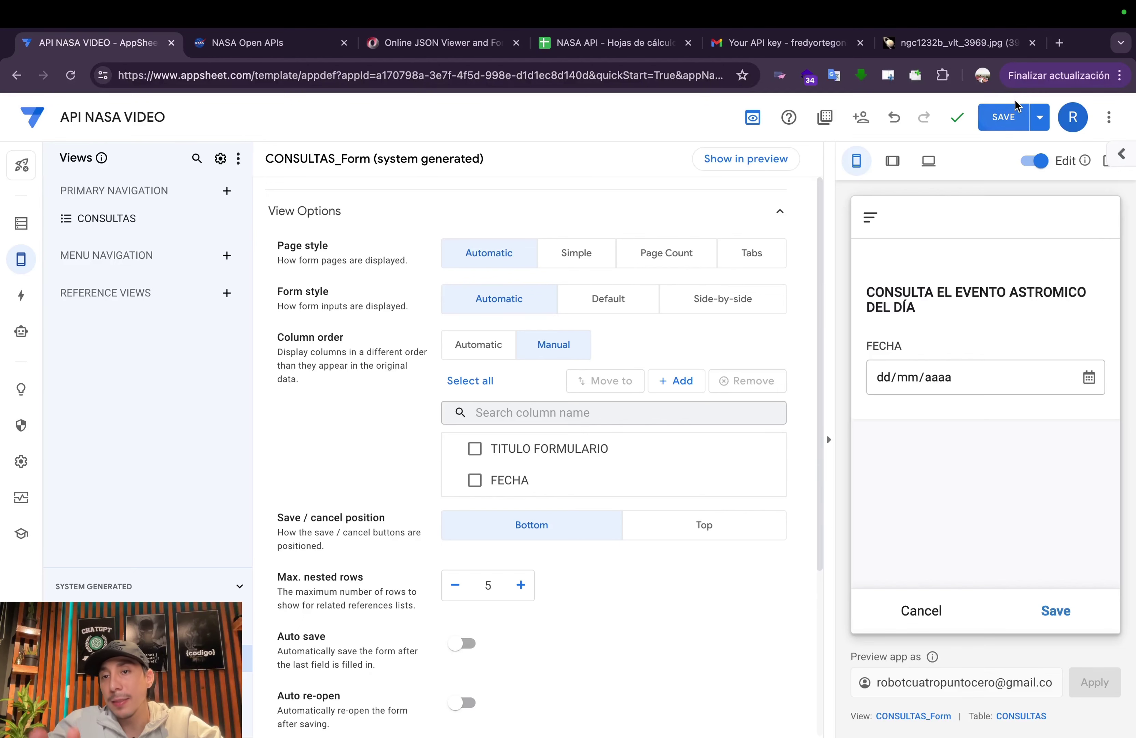
click(1015, 118)
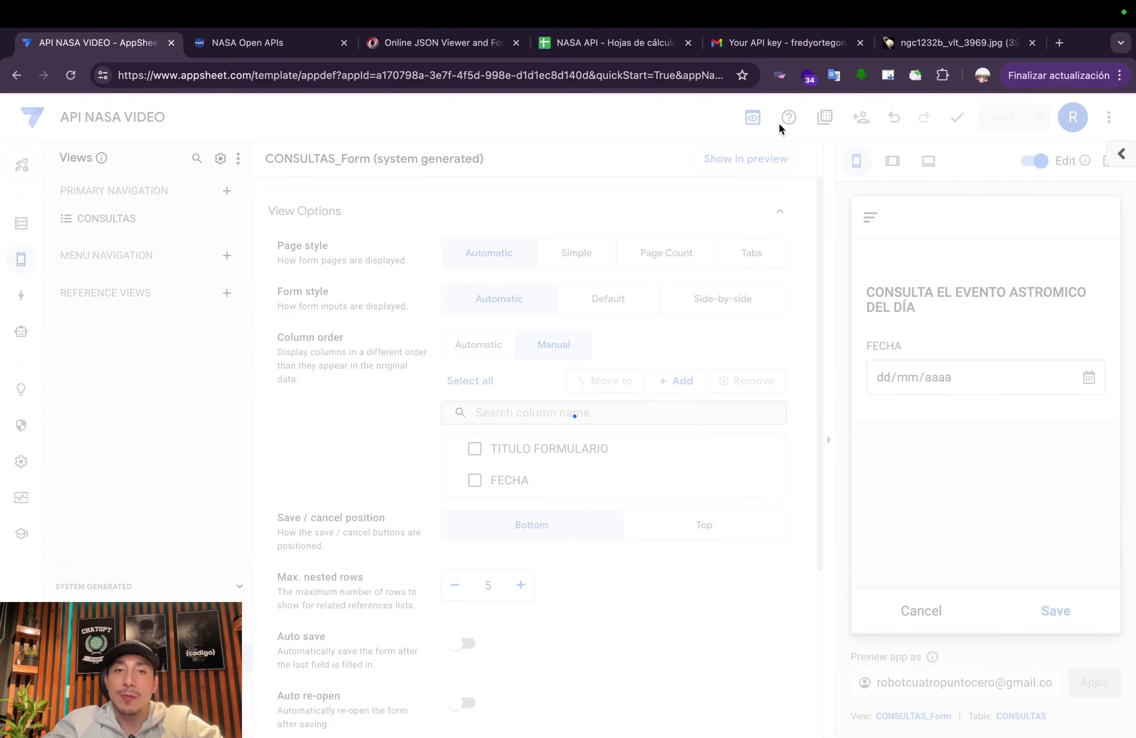
click(893, 161)
Switch to the NASA API spreadsheet and enter a GOOGLETRANSLATE formula for D3 in the TITULO_ESPAÑOL cell F3
click(590, 42)
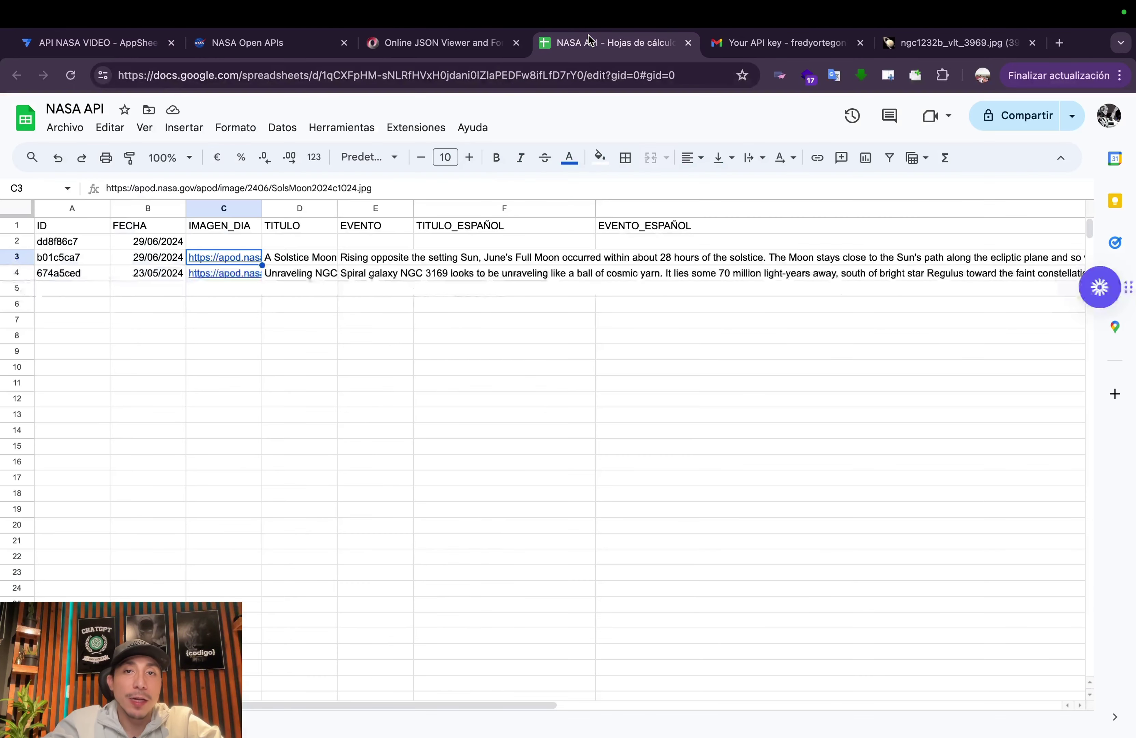
click(387, 272)
click(649, 259)
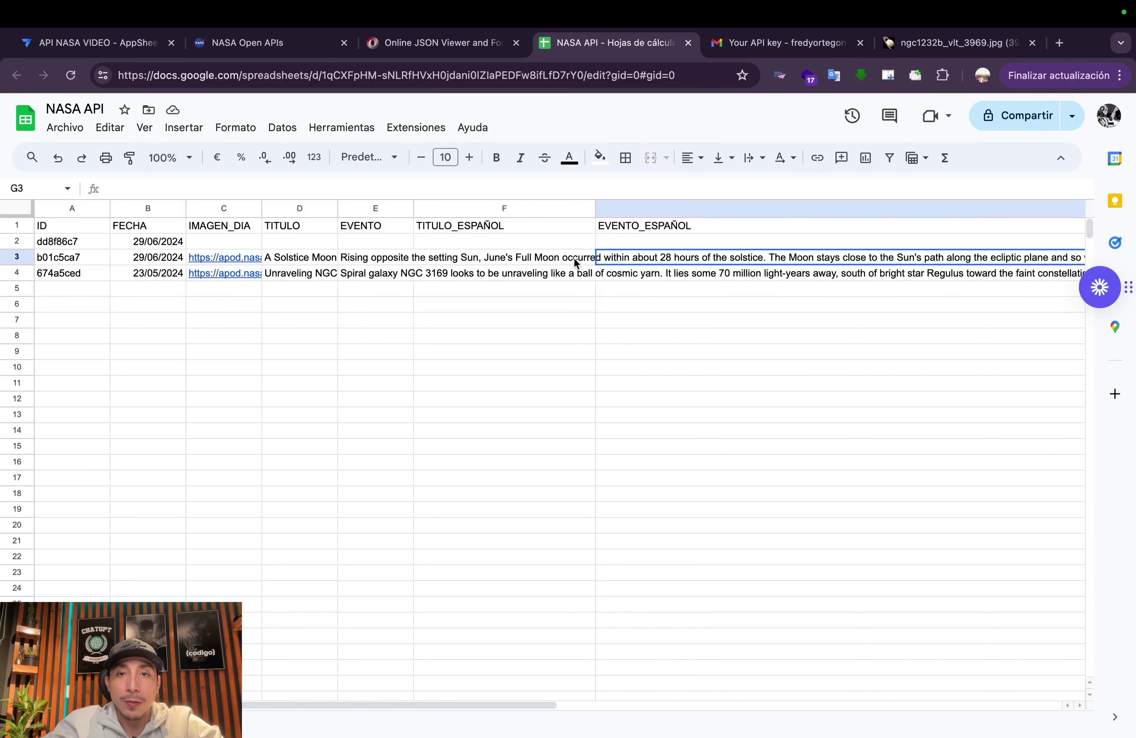
click(539, 263)
text(+)
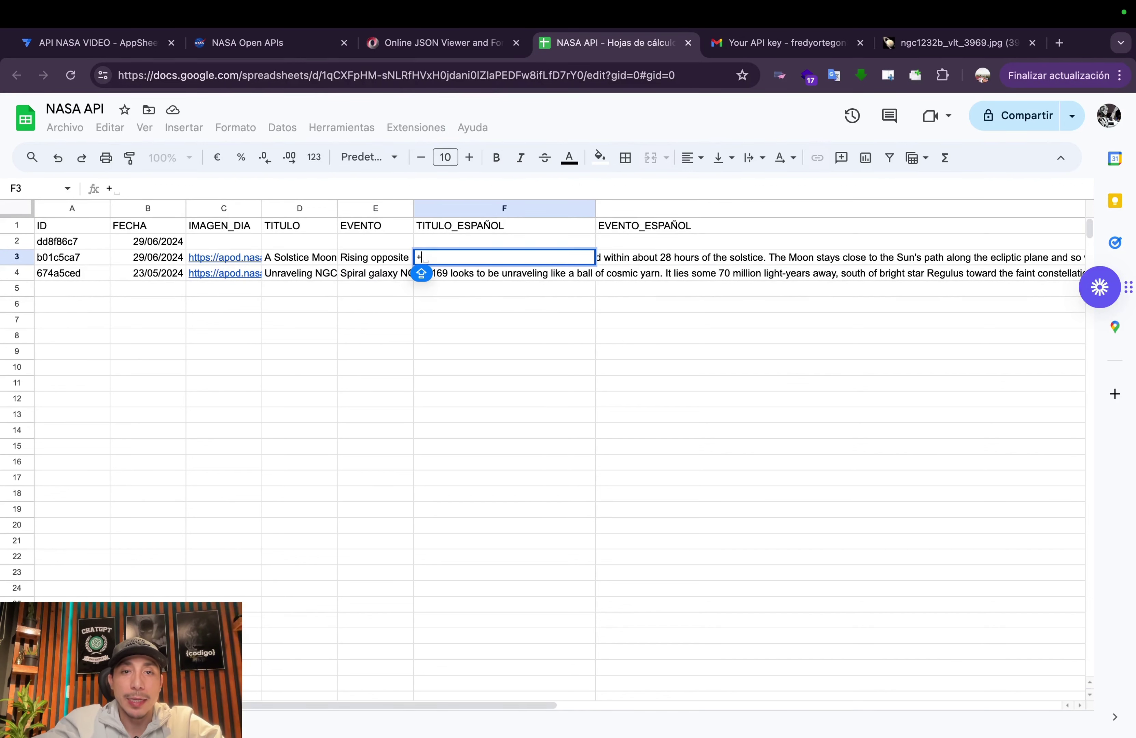
text(GOOG)
click(486, 304)
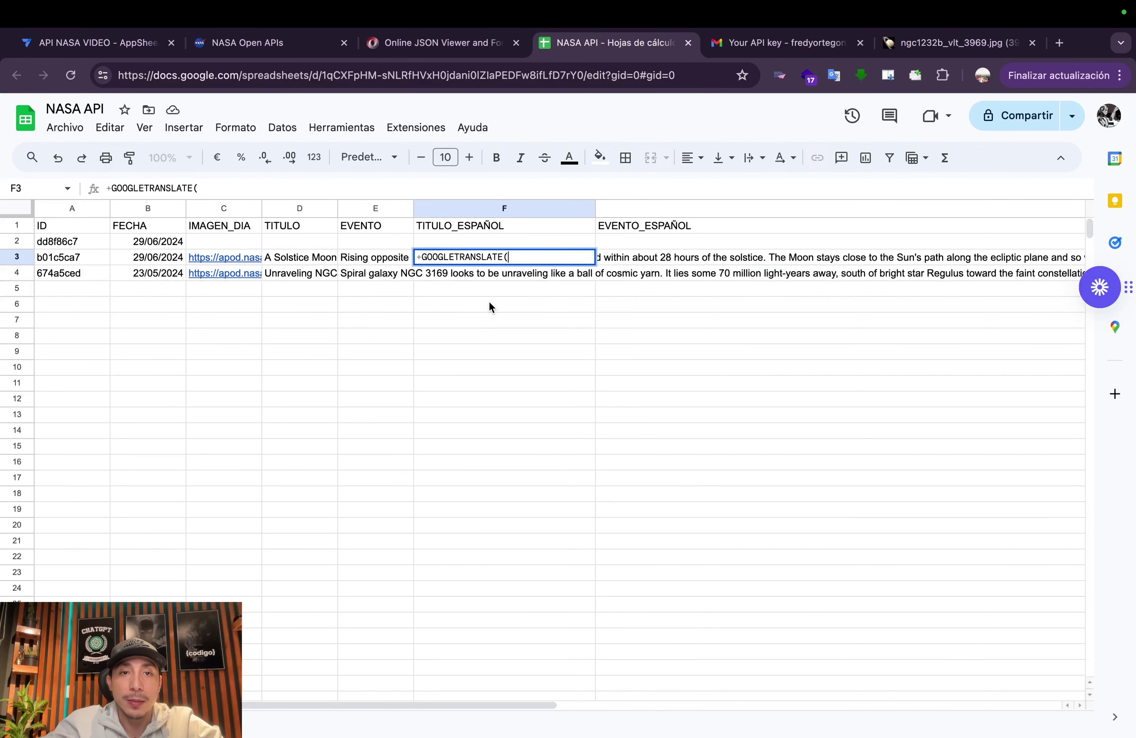
click(307, 261)
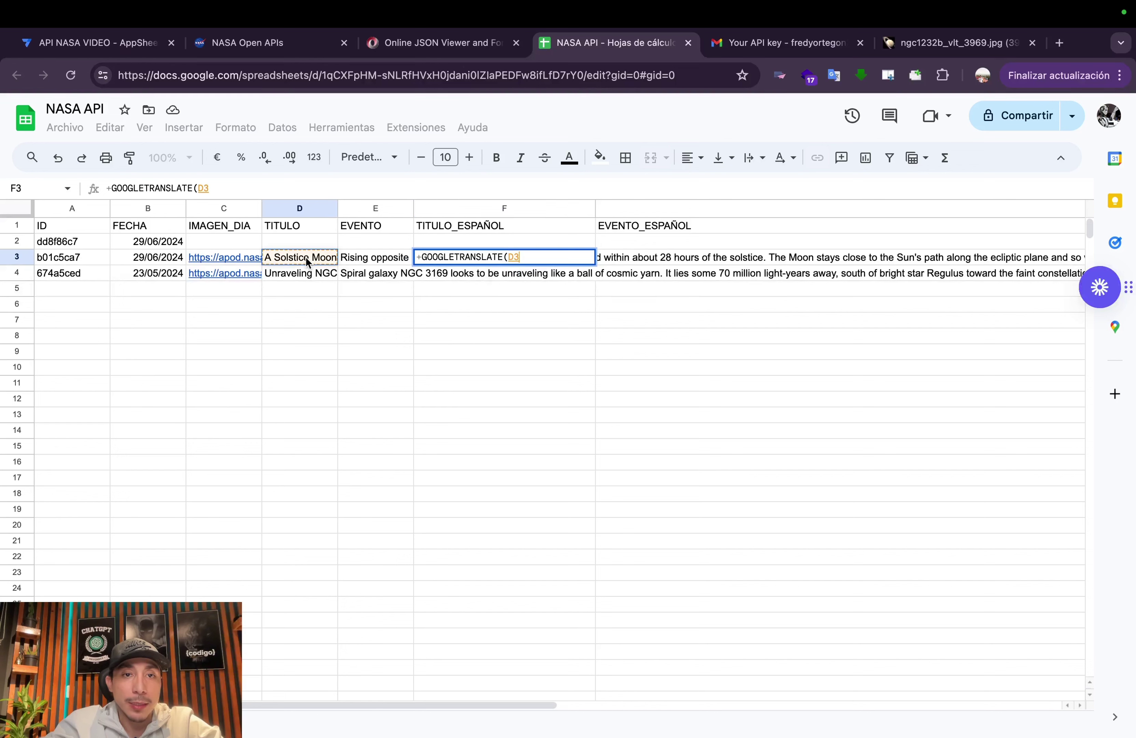
key(Return)
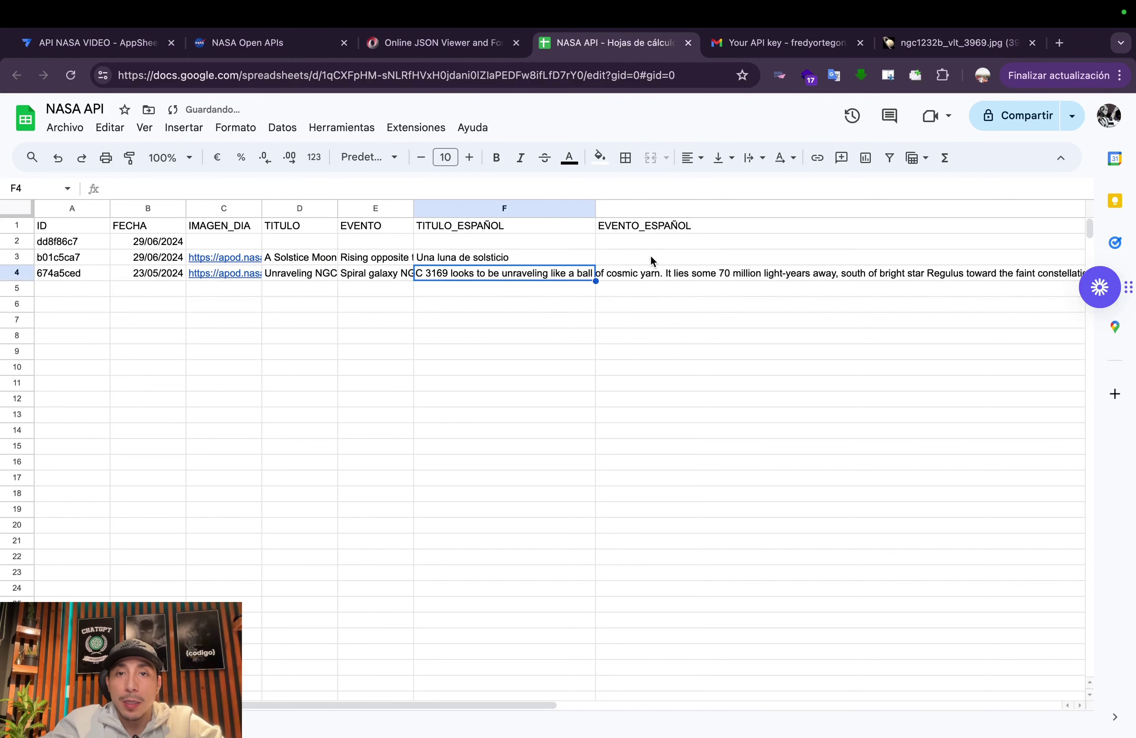
Enter a GOOGLETRANSLATE formula for E3 in the EVENTO_ESPAÑOL cell G3, and check both translation formulas
click(652, 258)
text(+)
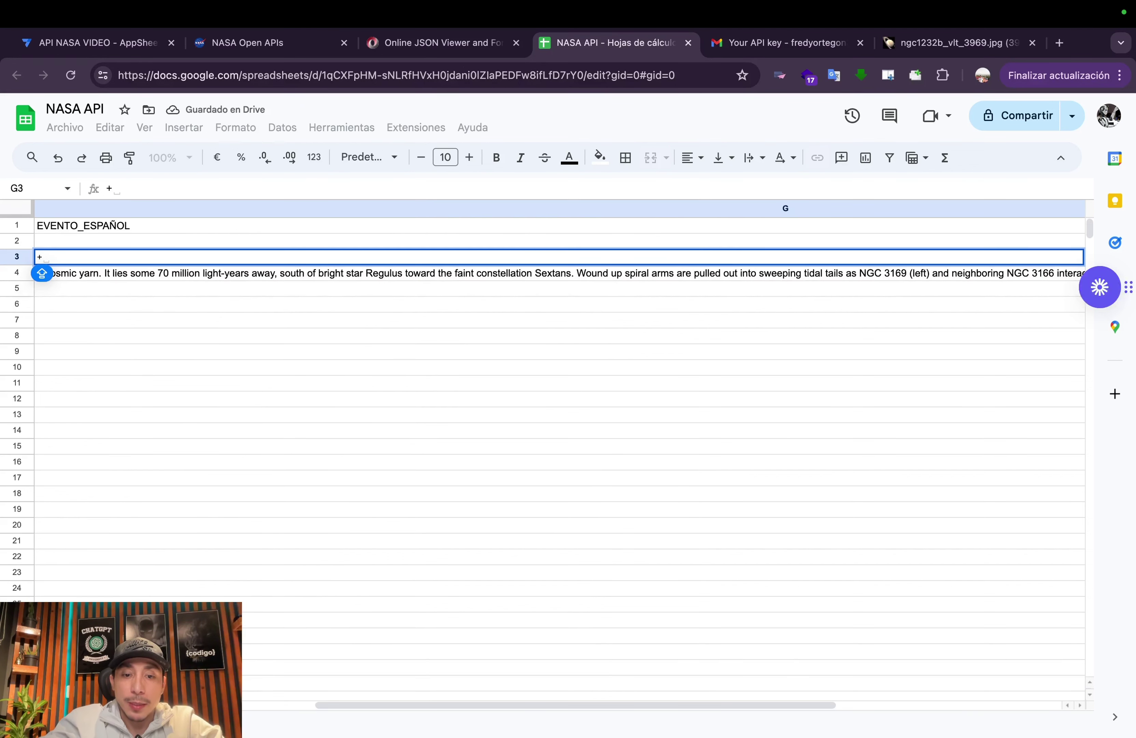
text(GO)
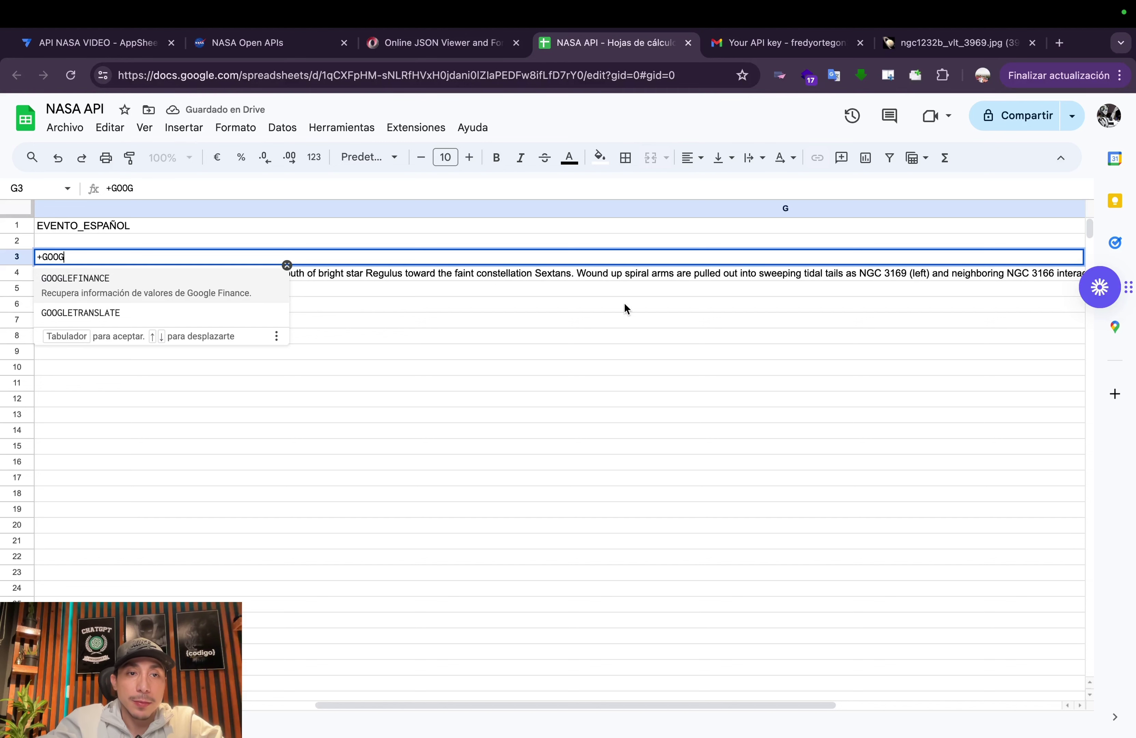
text(OG)
click(138, 315)
scroll(198, 331, left, 5)
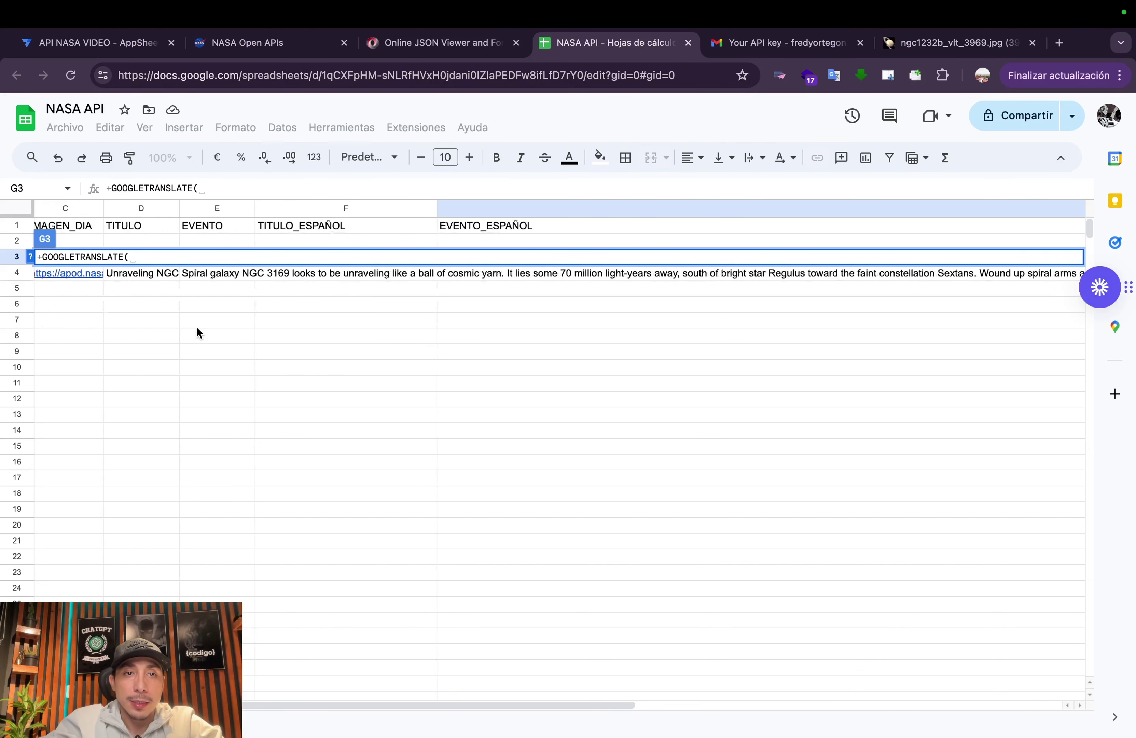
click(145, 279)
key(Up)
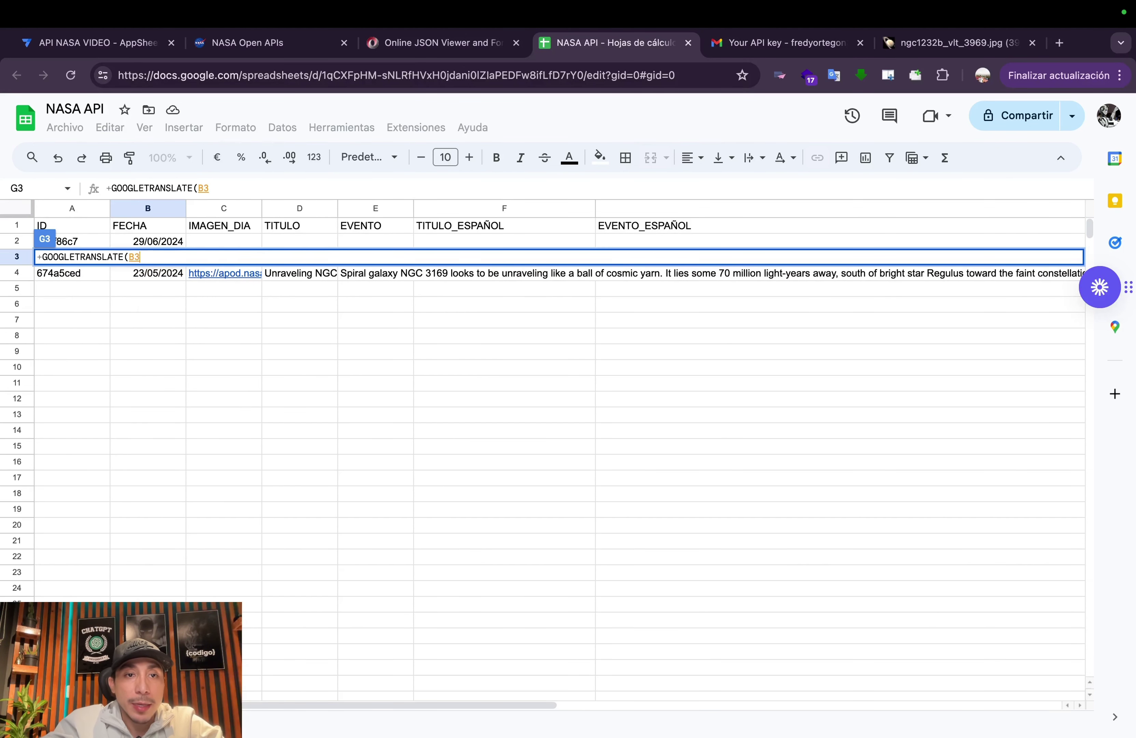
key(Right)
key(Right)
key(Right)
key(Right)
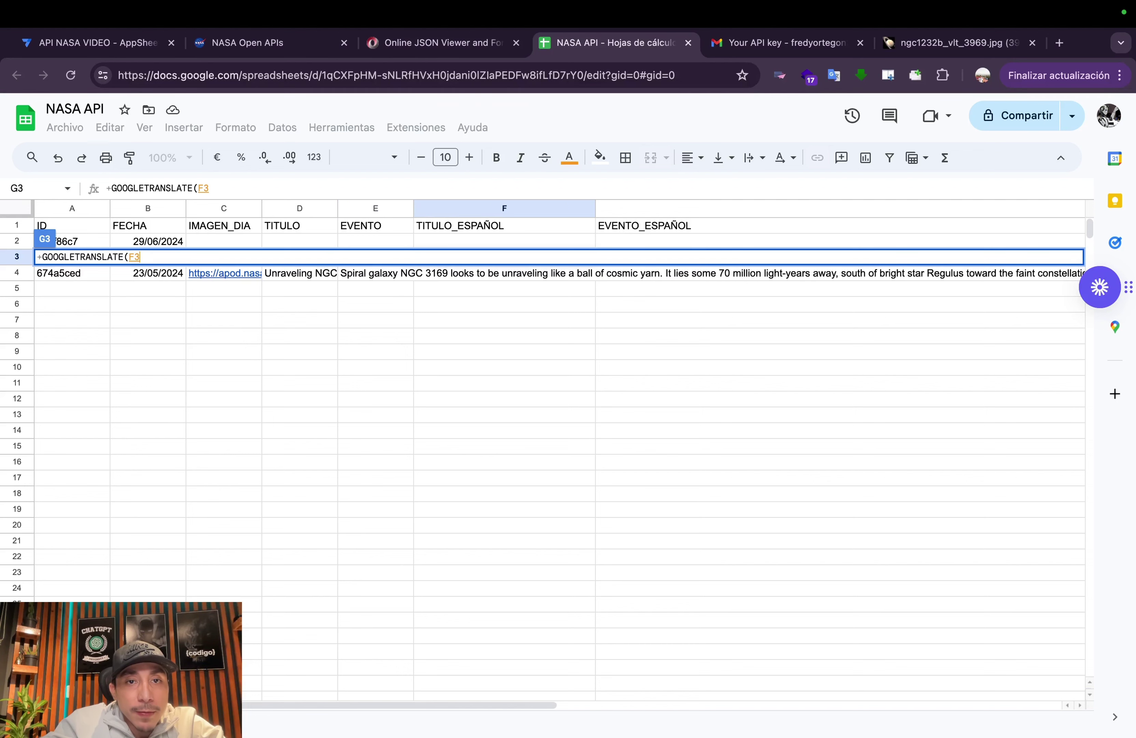
key(Left)
key(Return)
scroll(555, 383, left, 5)
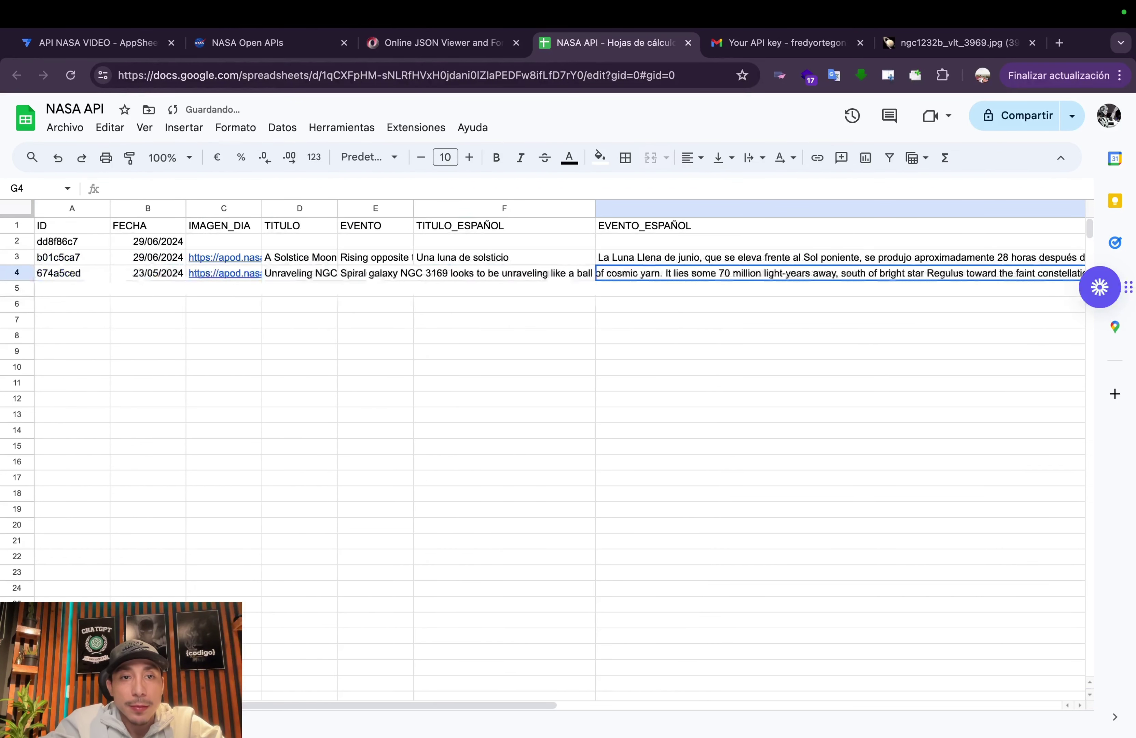
click(642, 262)
click(519, 263)
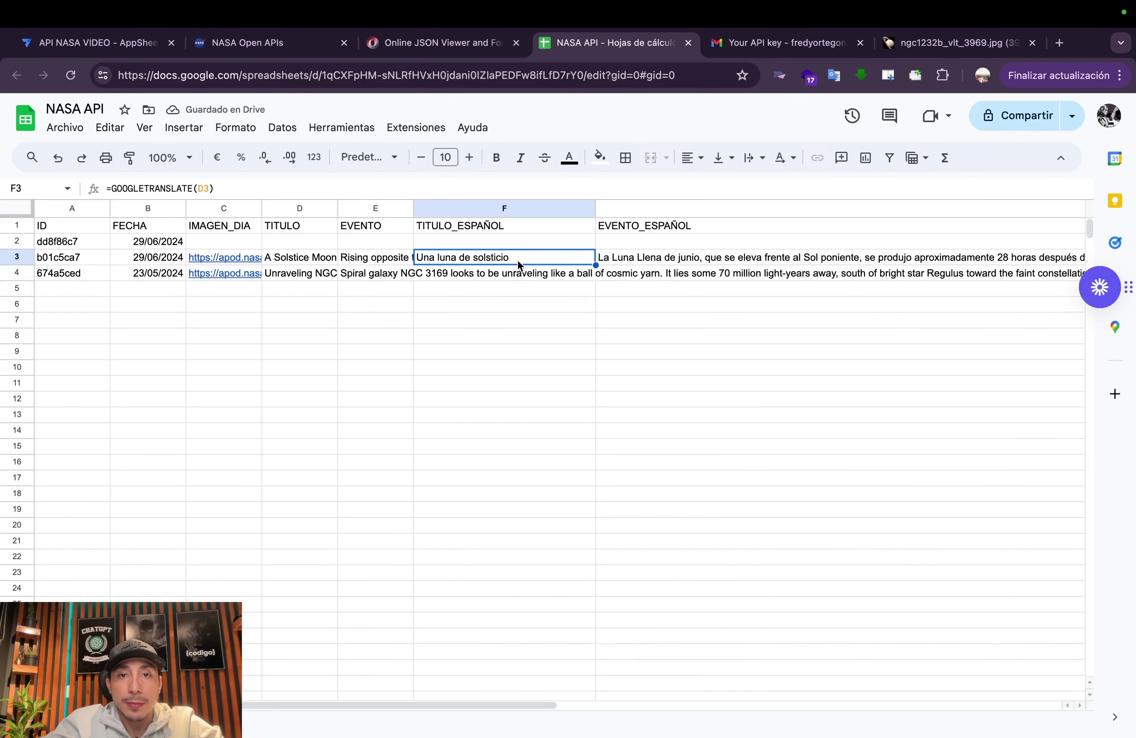
click(632, 263)
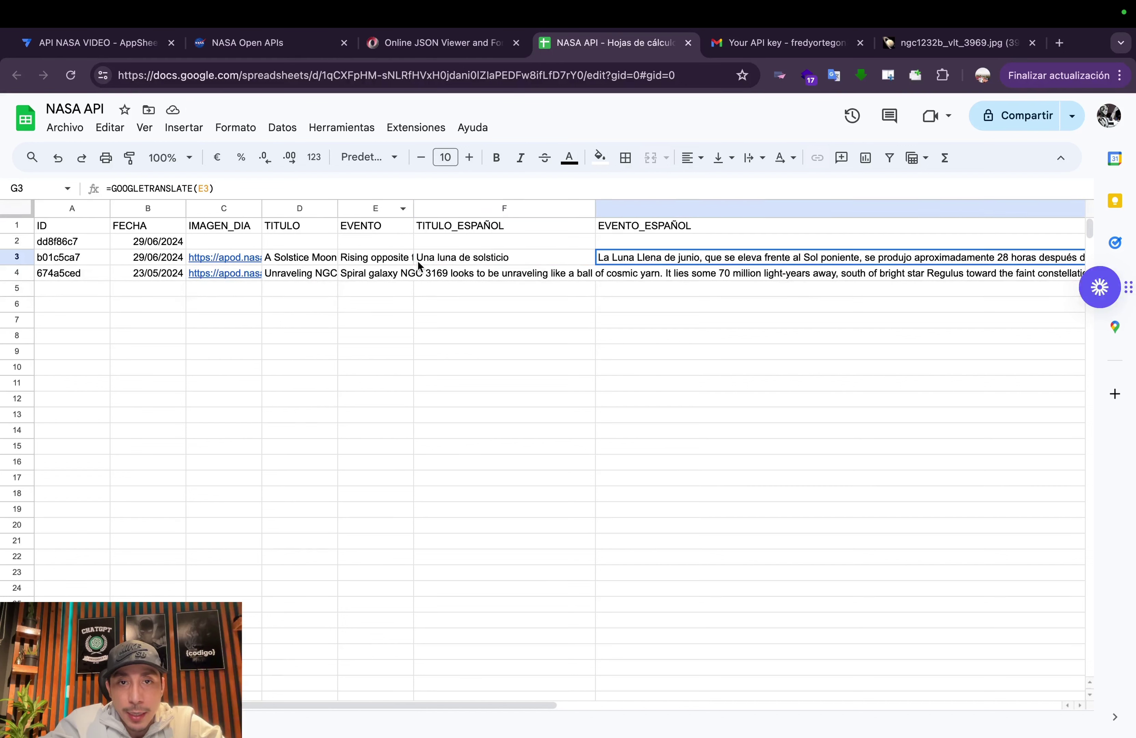
click(503, 258)
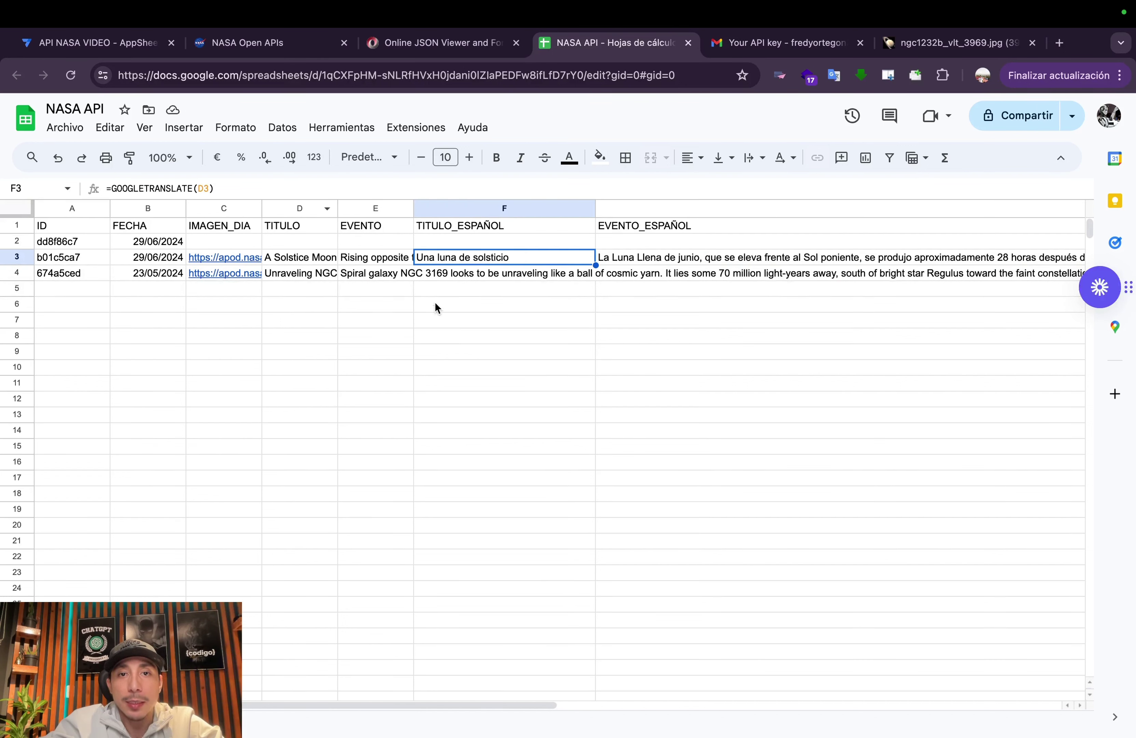
Delete row 2, the record that has only an ID and a date
click(8, 242)
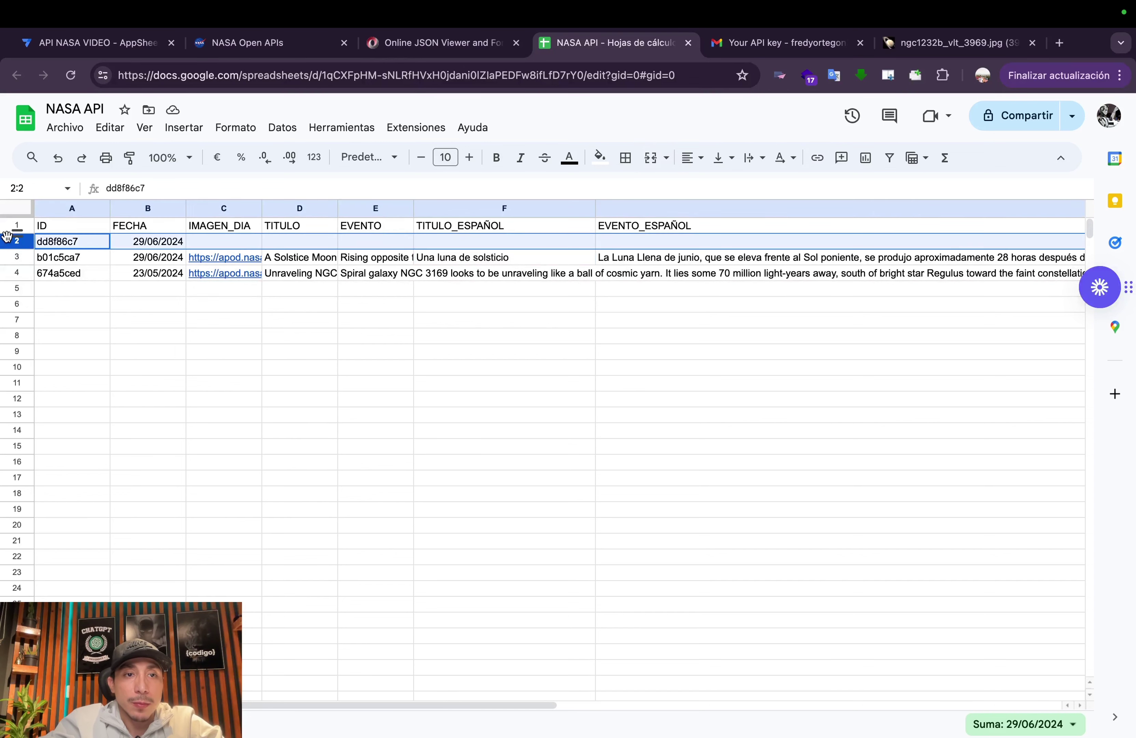
right_click(8, 241)
click(86, 421)
click(458, 349)
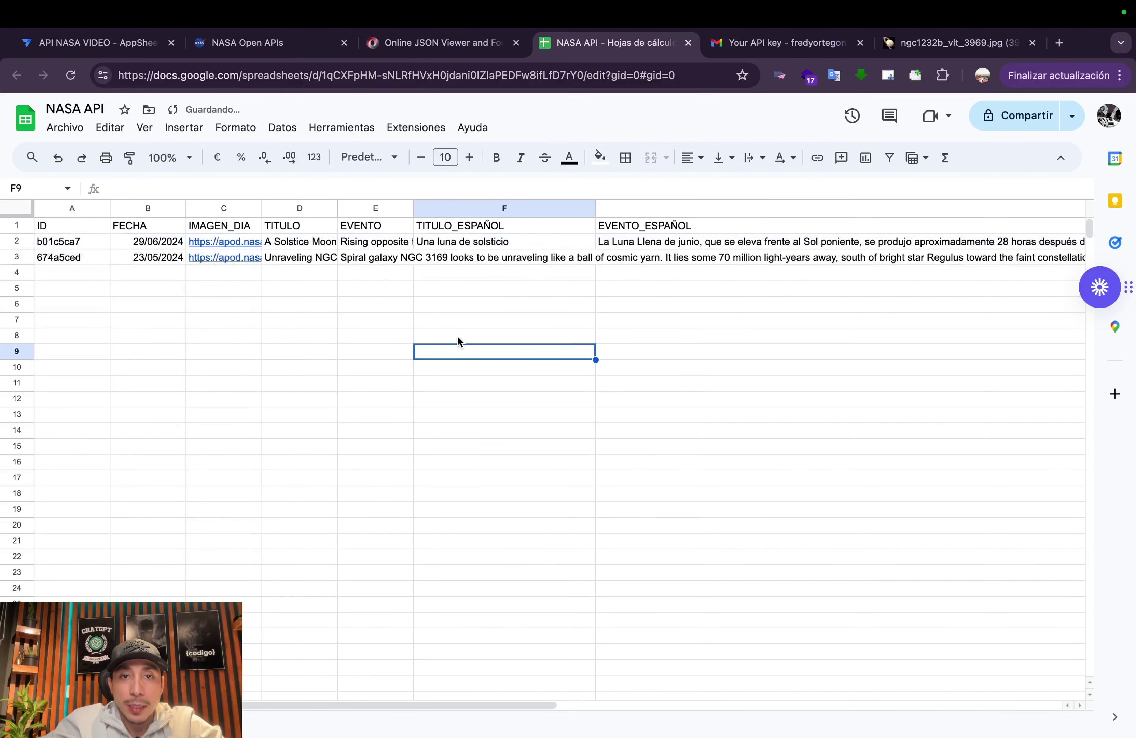
Fill the TITULO_ESPAÑOL and EVENTO_ESPAÑOL translation formulas from row 2 down to row 3, narrowing the EVENTO_ESPAÑOL column
click(571, 244)
drag(593, 255, 594, 261)
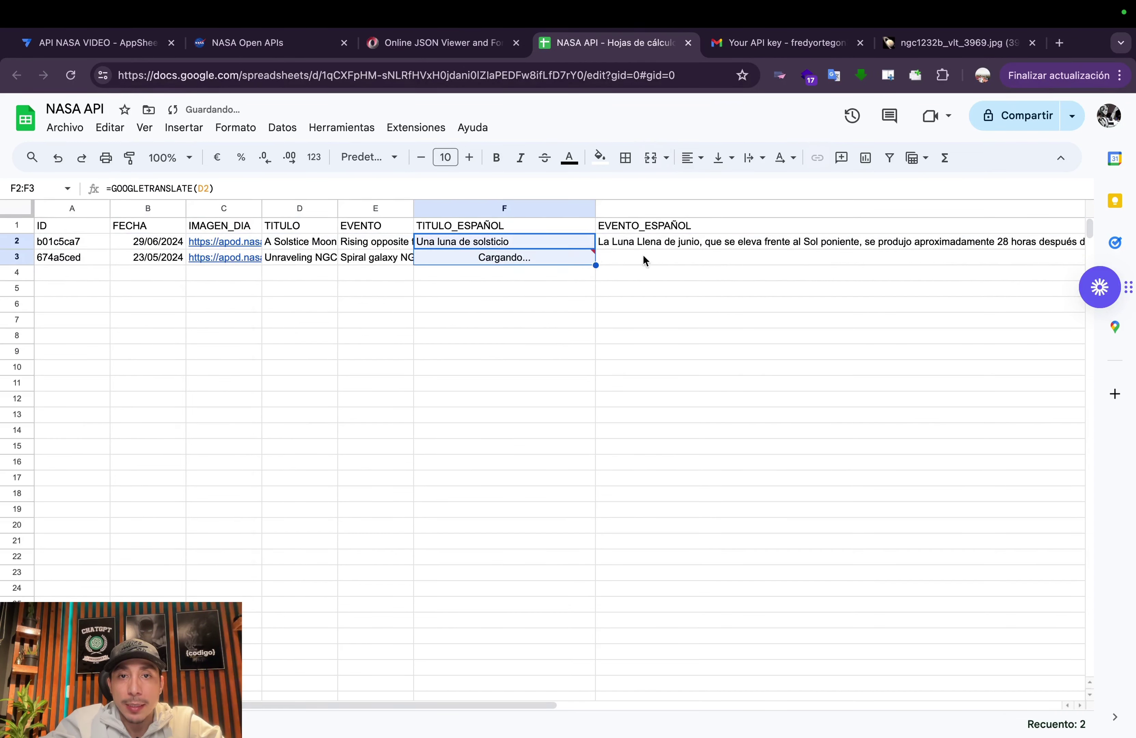
click(685, 241)
scroll(858, 354, right, 10)
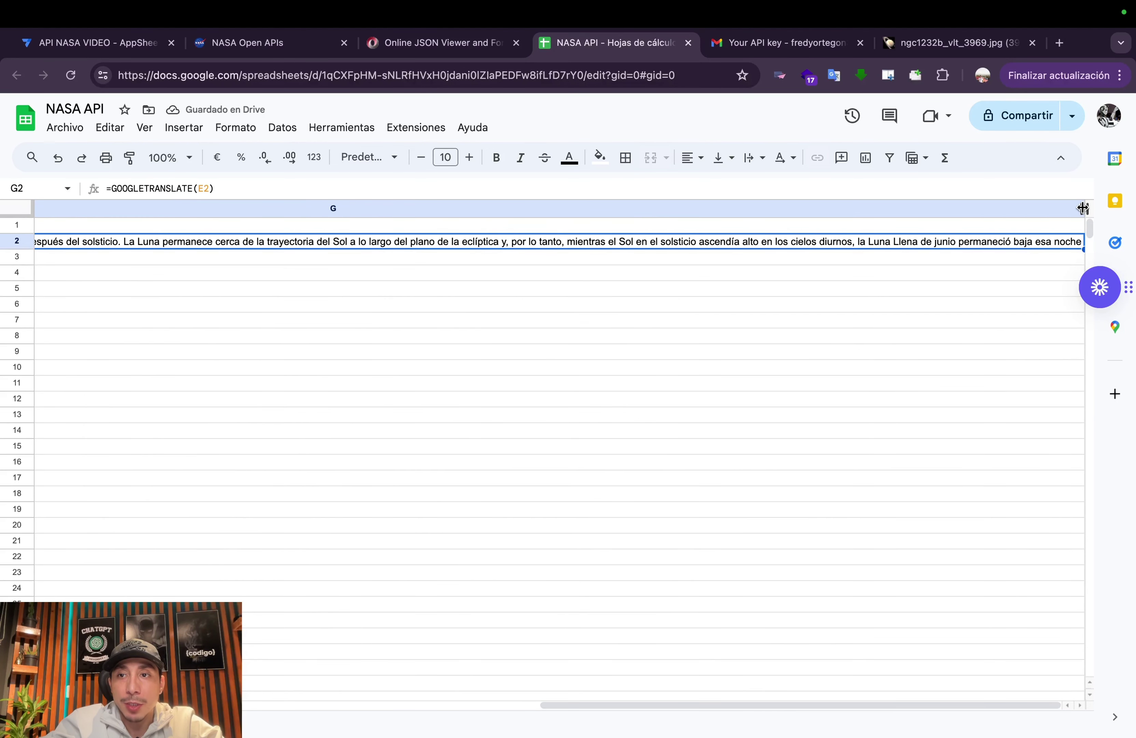
drag(1084, 208, 208, 211)
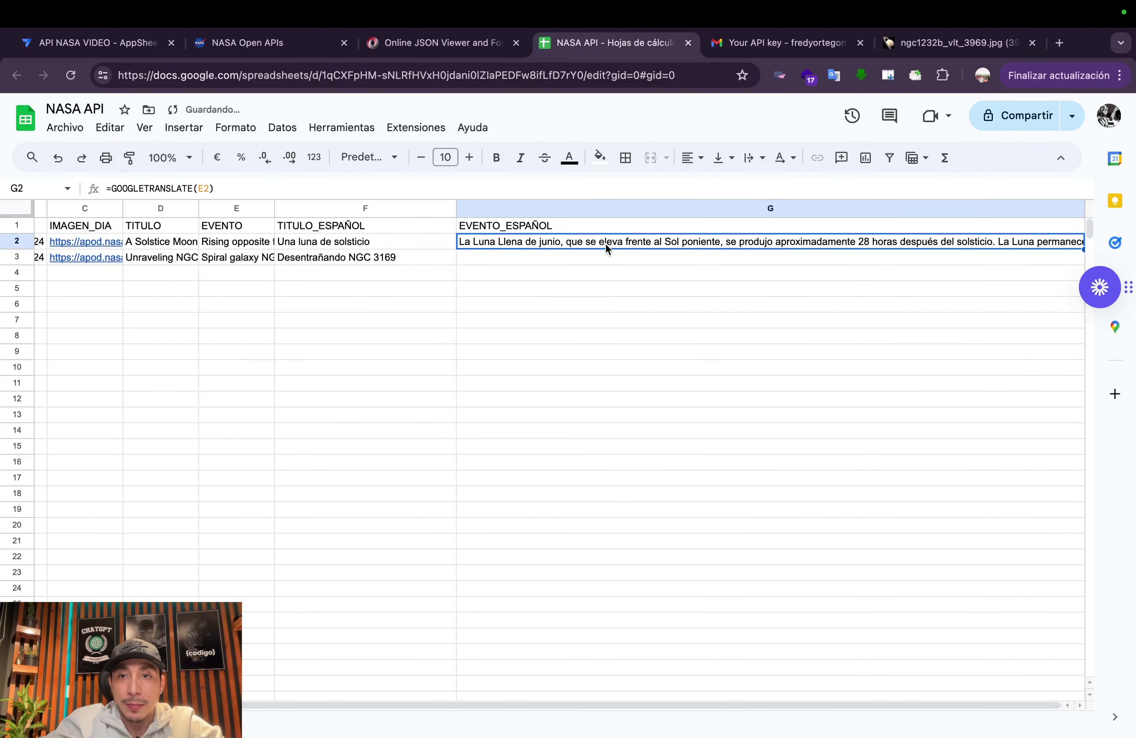
drag(1083, 249, 1082, 261)
scroll(545, 368, left, 3)
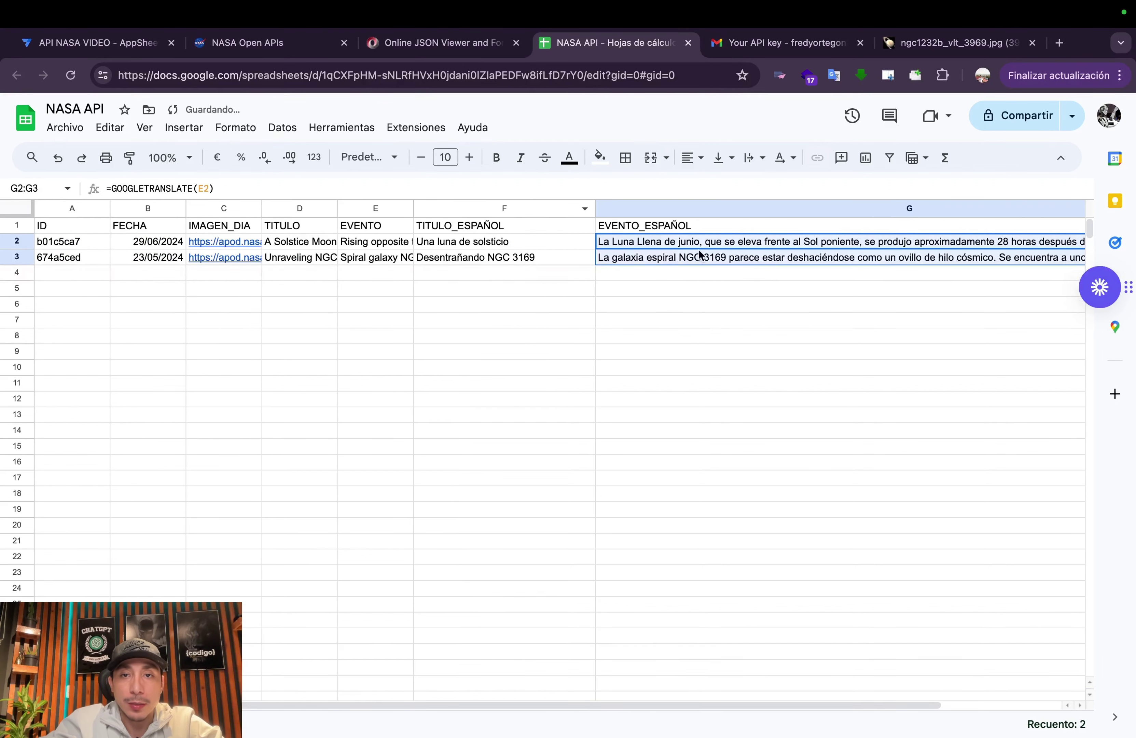
Switch back to AppSheet, return the preview to phone size and regenerate the CONSULTAS table's schema
click(96, 42)
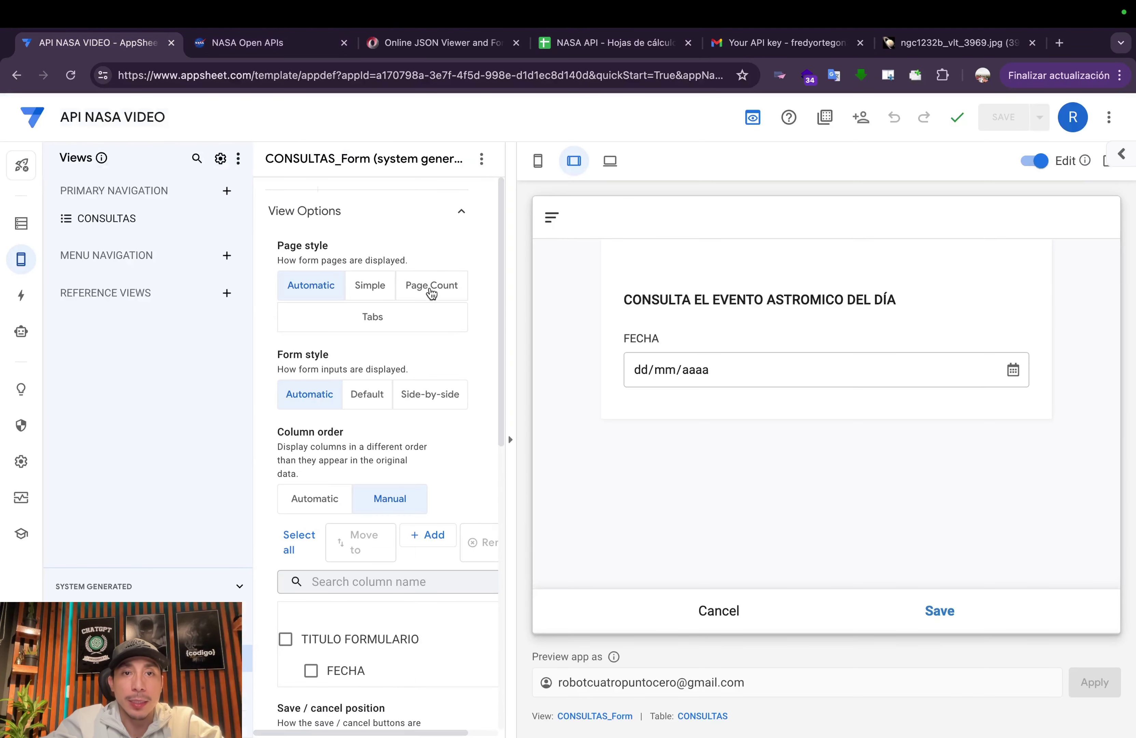
click(537, 160)
click(21, 224)
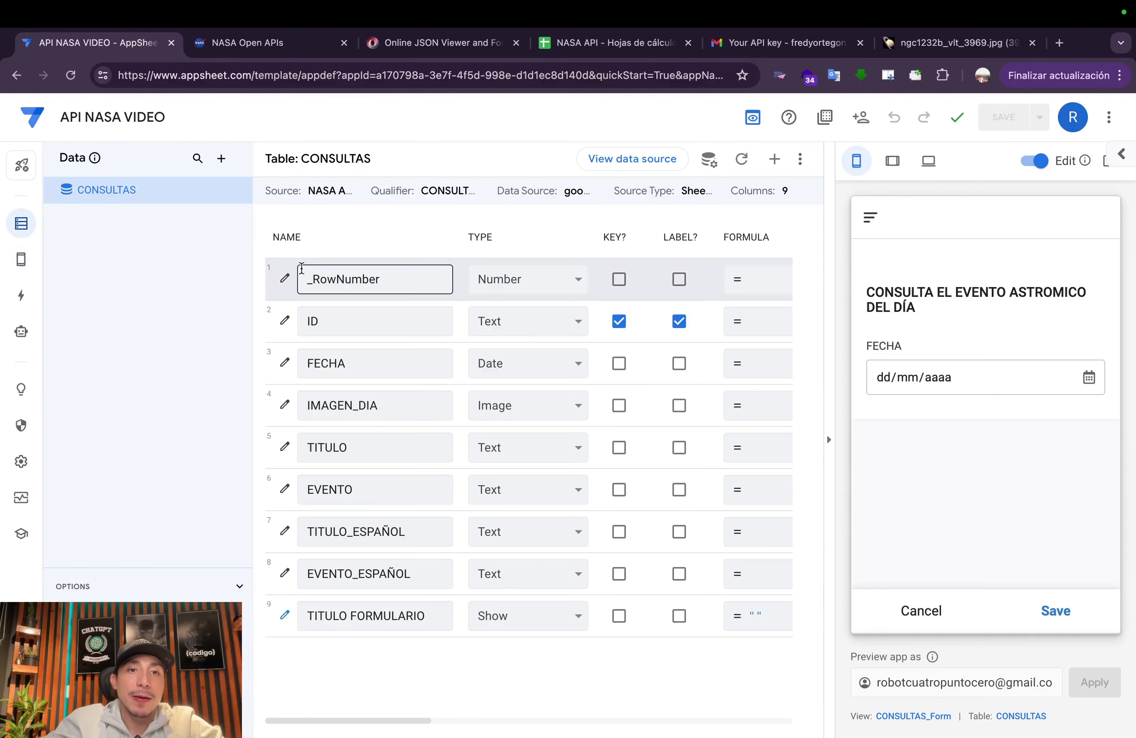
click(740, 159)
click(759, 237)
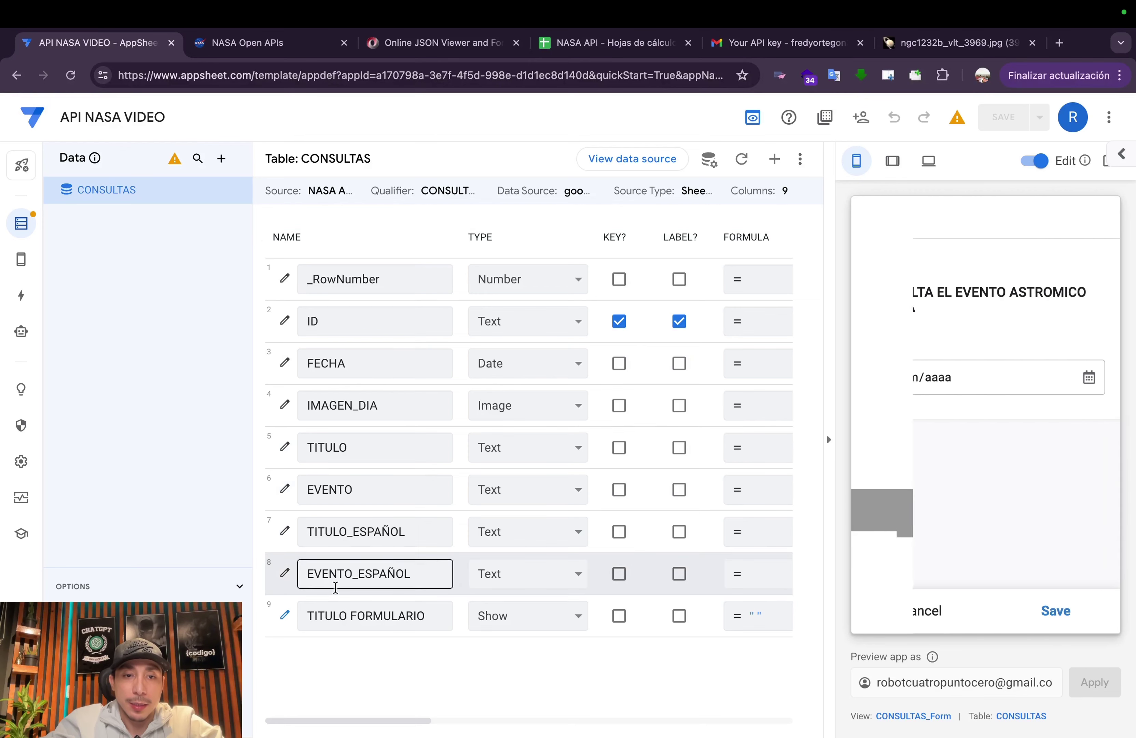
Check the spreadsheet formula in the EVENTO_ESPAÑOL column's auto-compute settings, then close the column settings
click(285, 573)
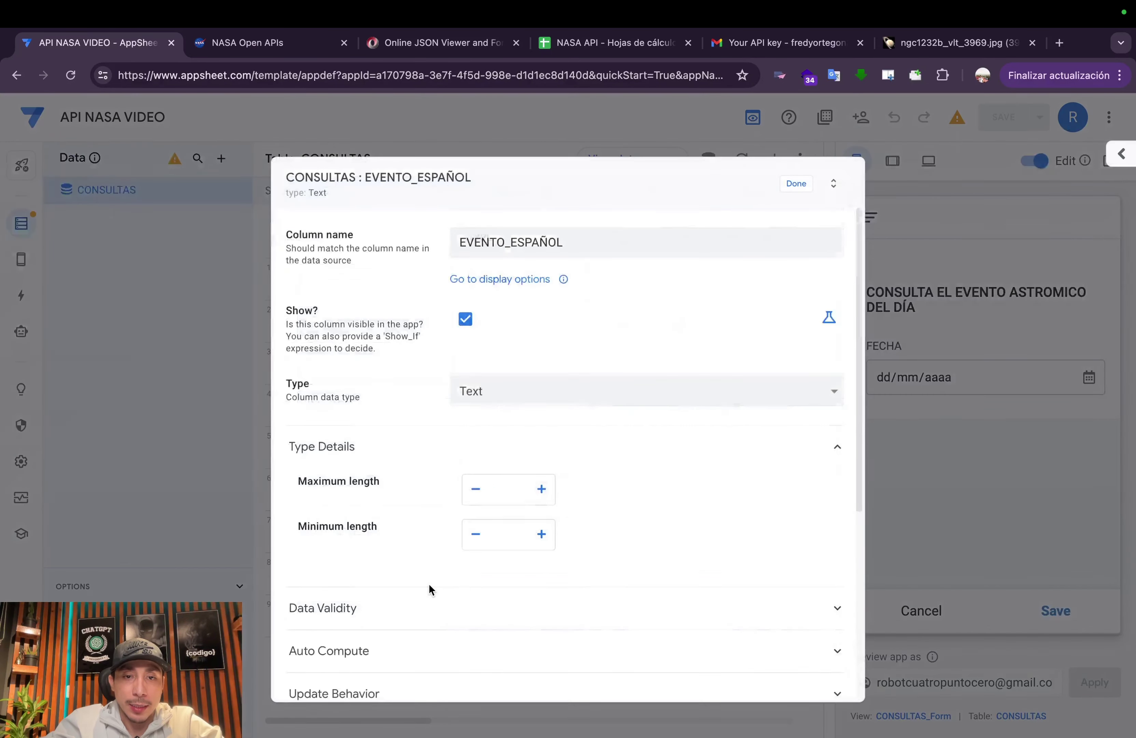
scroll(429, 583, down, 5)
click(381, 402)
scroll(505, 570, down, 1)
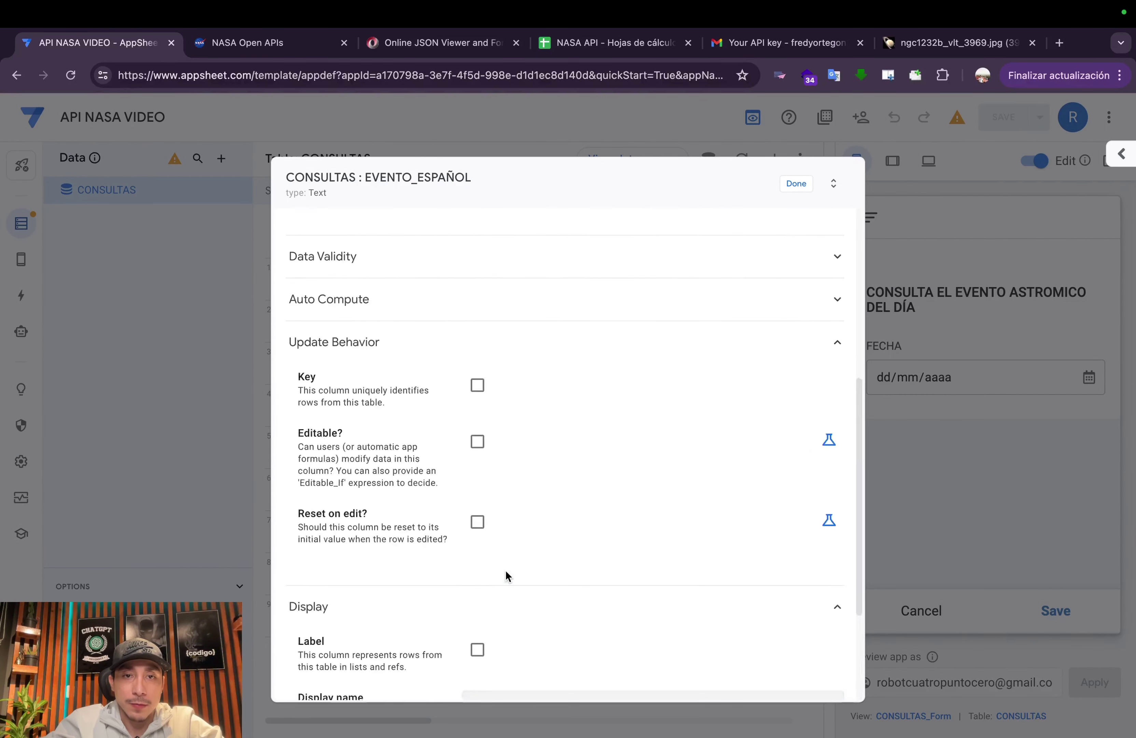
scroll(459, 508, up, 5)
scroll(425, 544, down, 5)
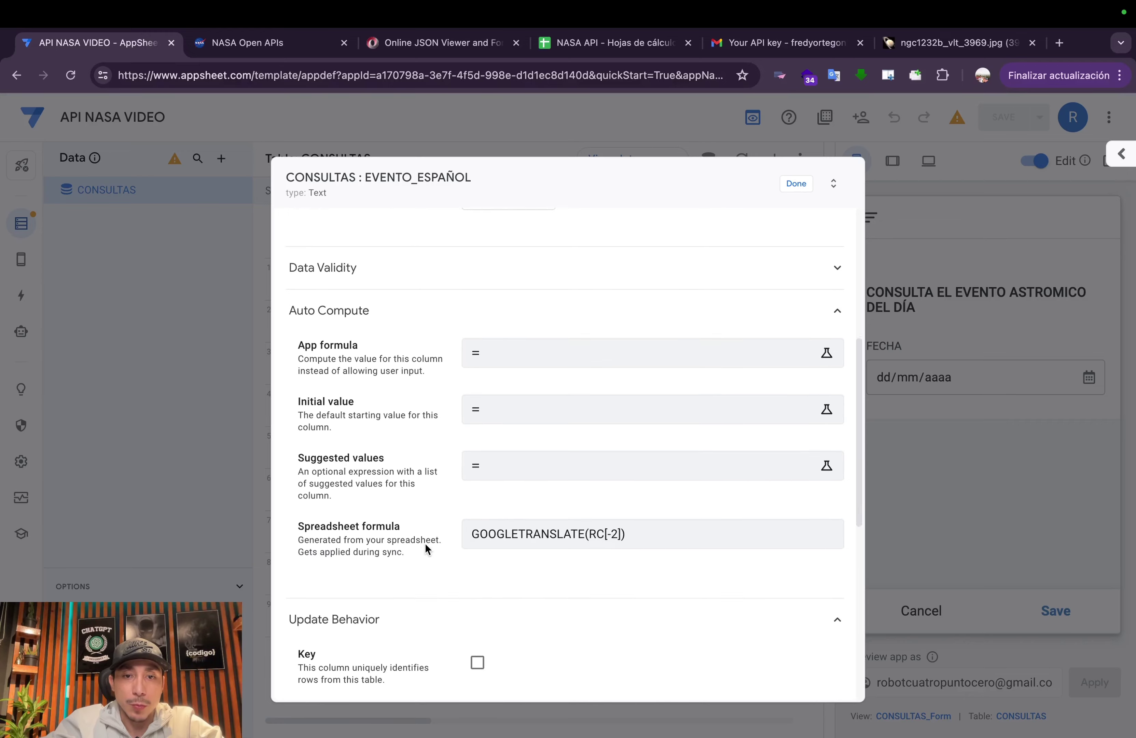
click(649, 510)
drag(649, 511, 429, 514)
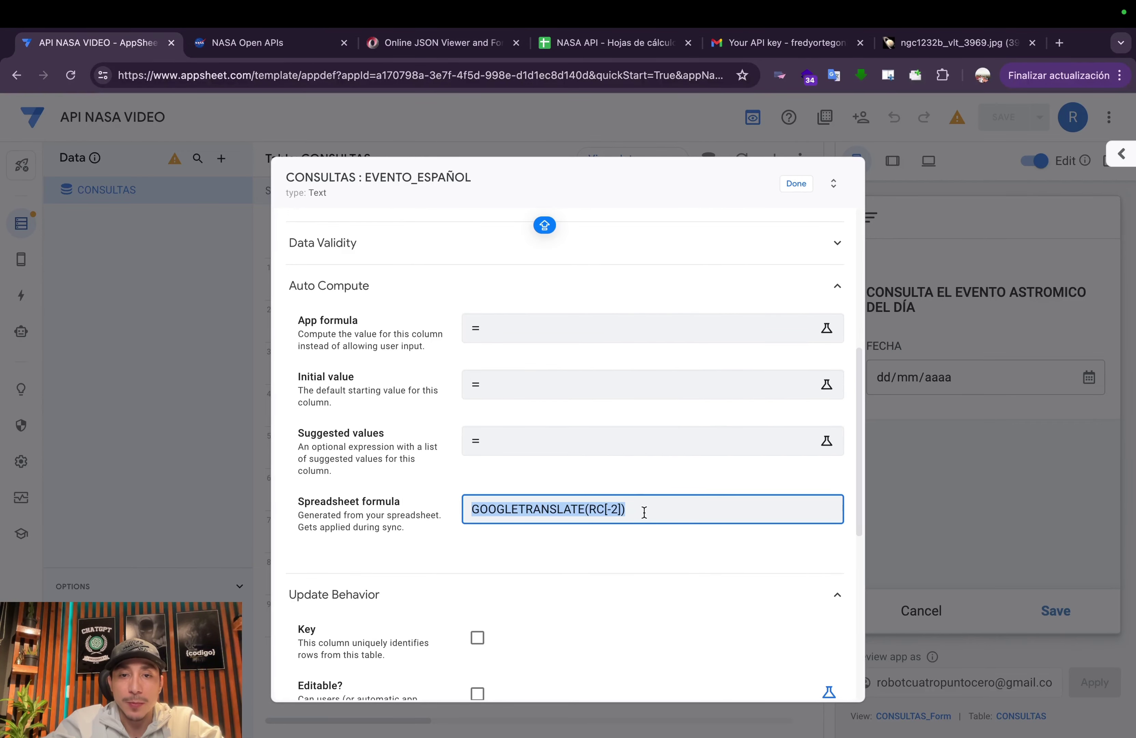
click(798, 184)
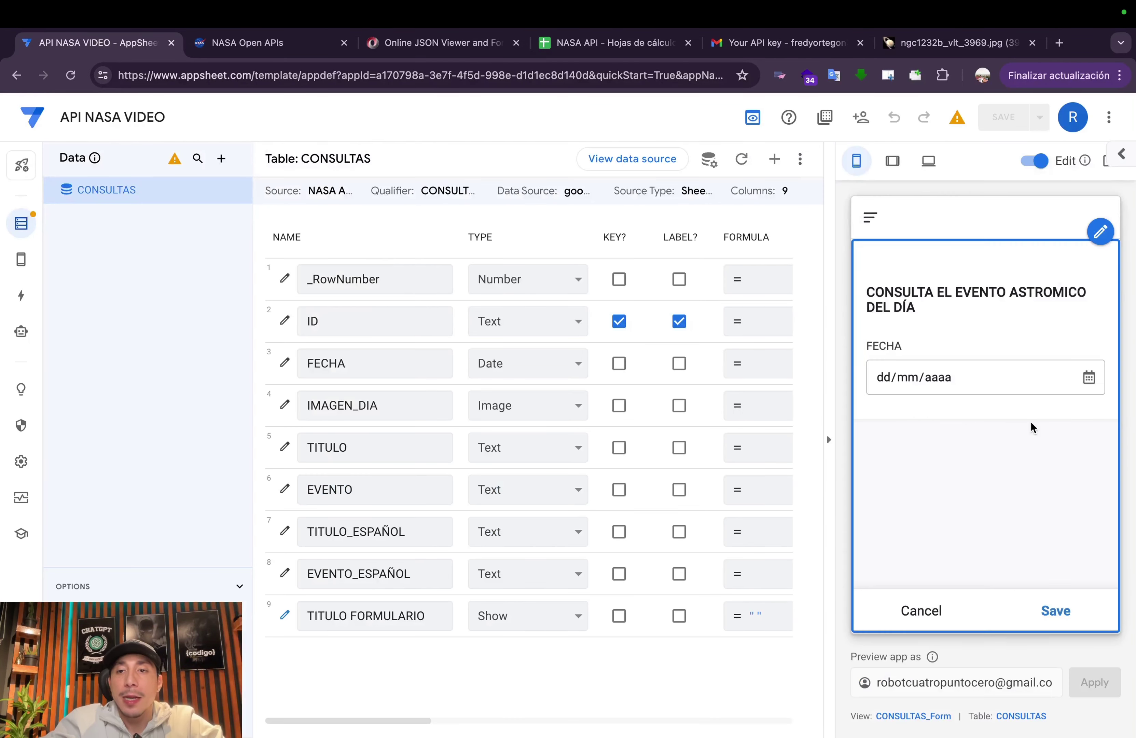
Switch the preview to tablet size and save a new CONSULTAS record with the date 22 June 2024
click(1089, 377)
click(902, 161)
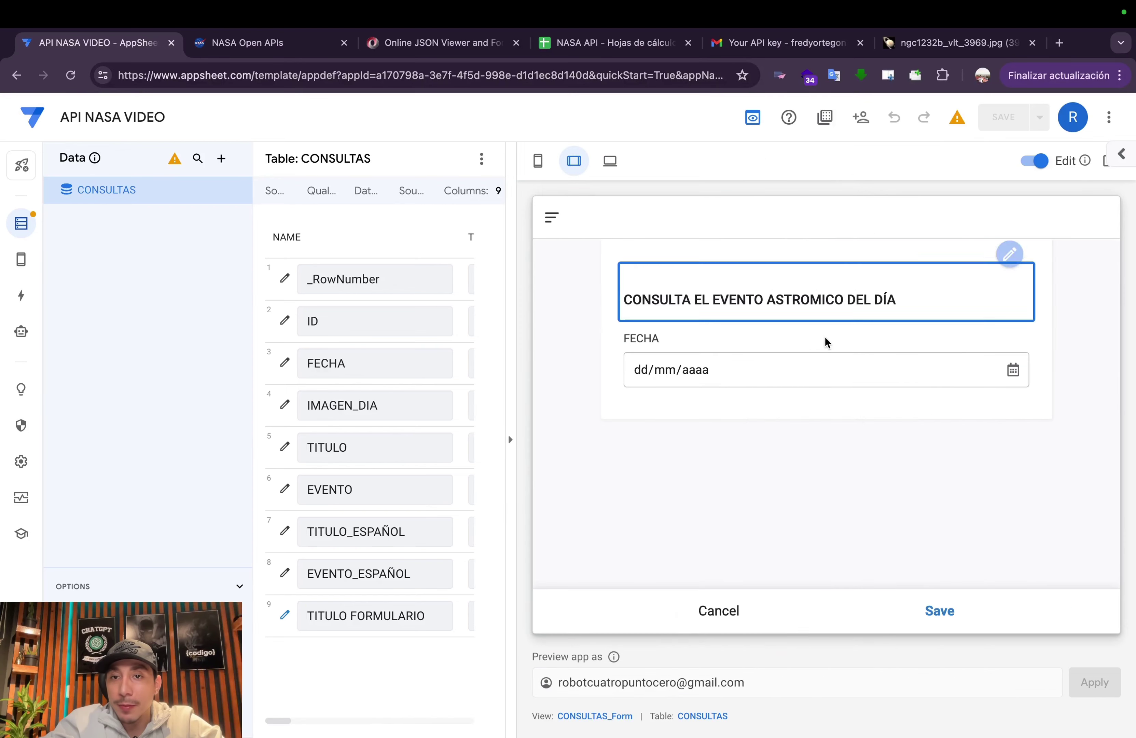
click(1012, 369)
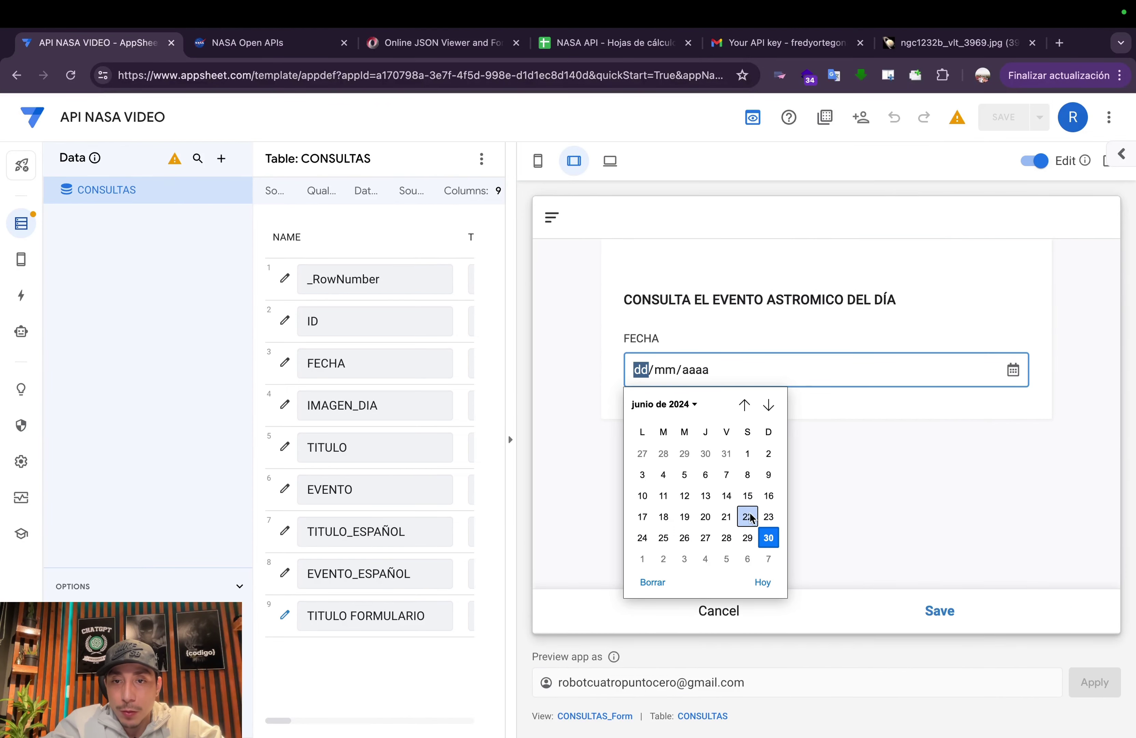
click(747, 516)
click(938, 610)
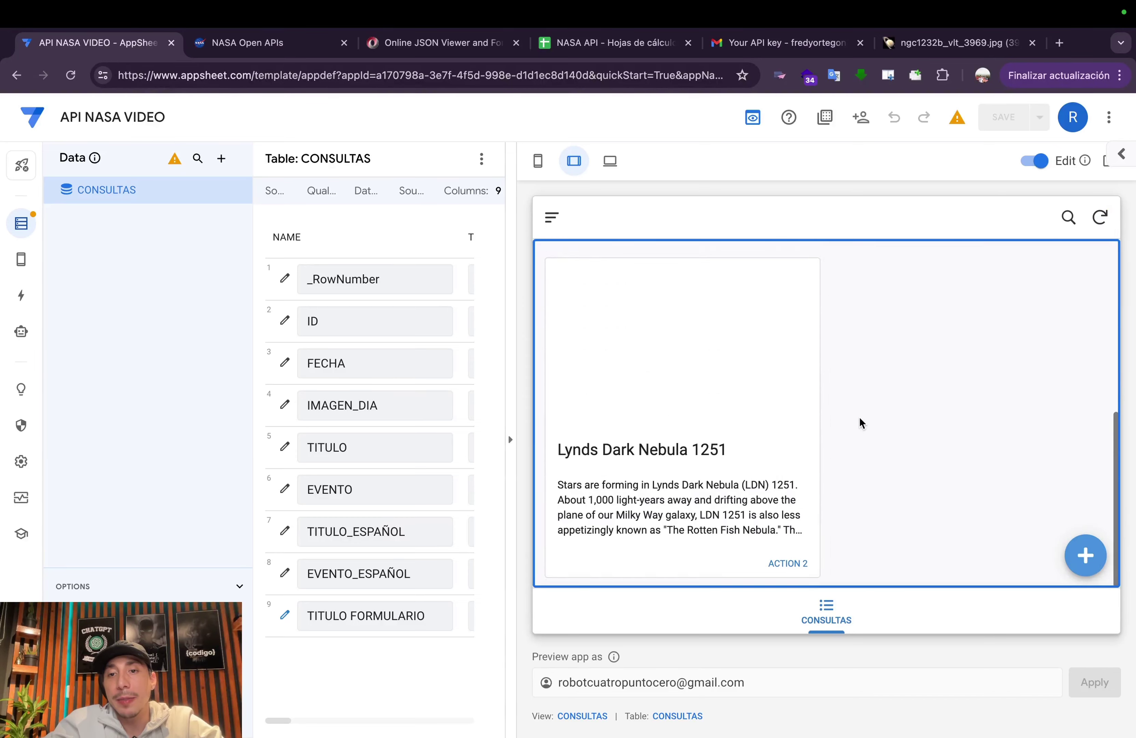
Open the new record's details, review its English and Spanish titles and event texts, and view its IMAGEN_DIA picture enlarged
click(768, 419)
scroll(769, 419, down, 2)
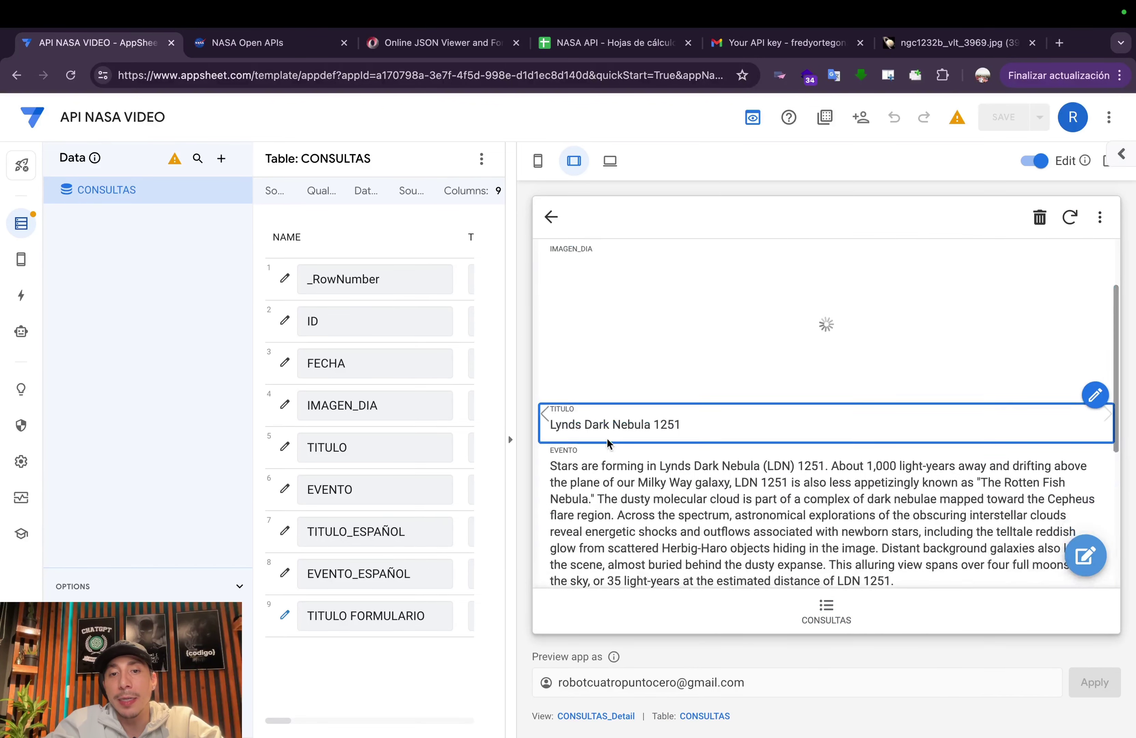
scroll(629, 452, down, 5)
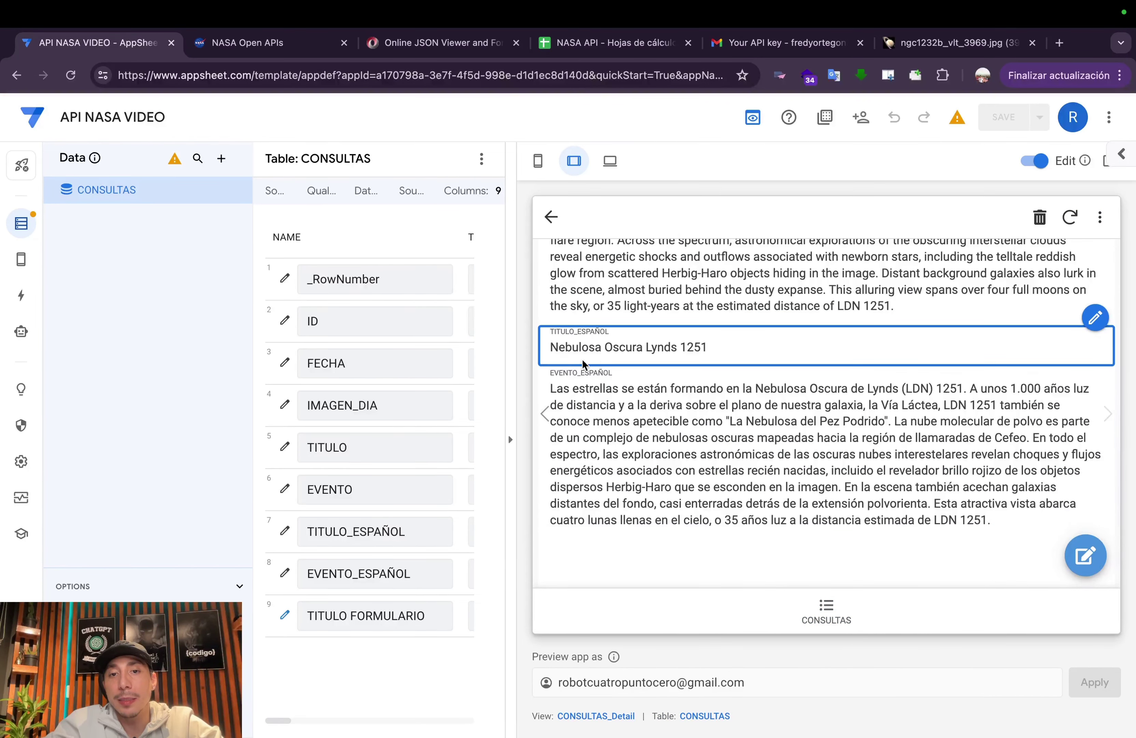
scroll(670, 388, up, 1)
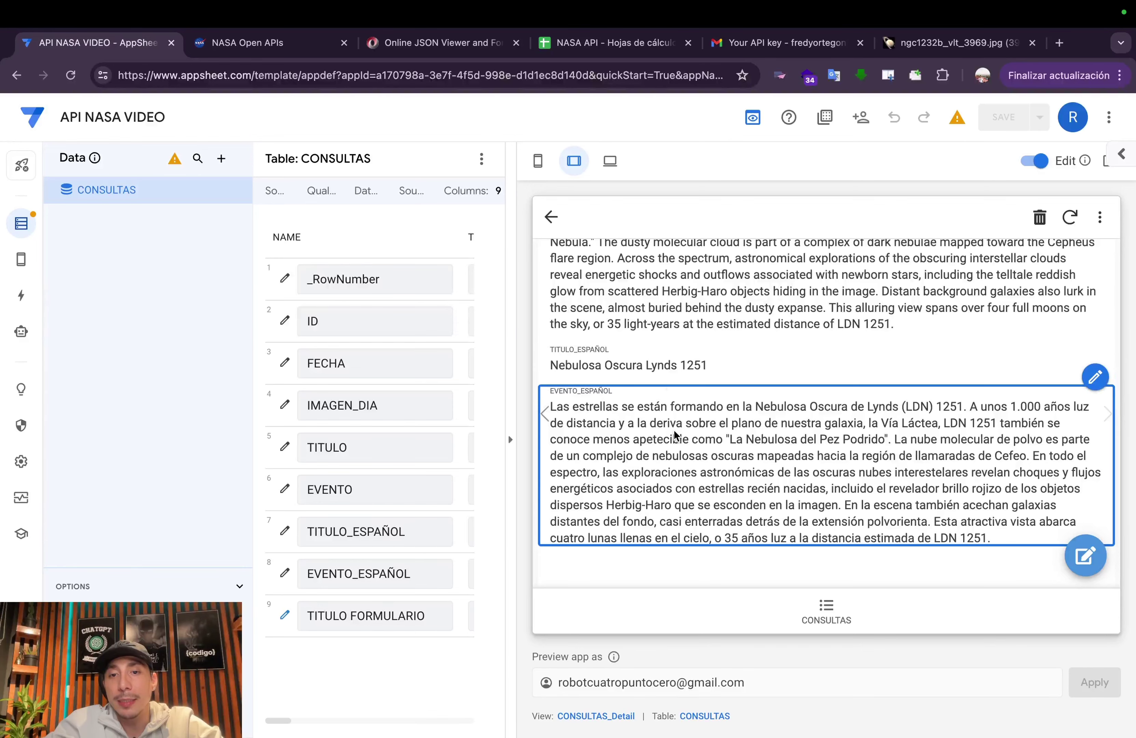
scroll(674, 431, up, 5)
scroll(674, 431, up, 2)
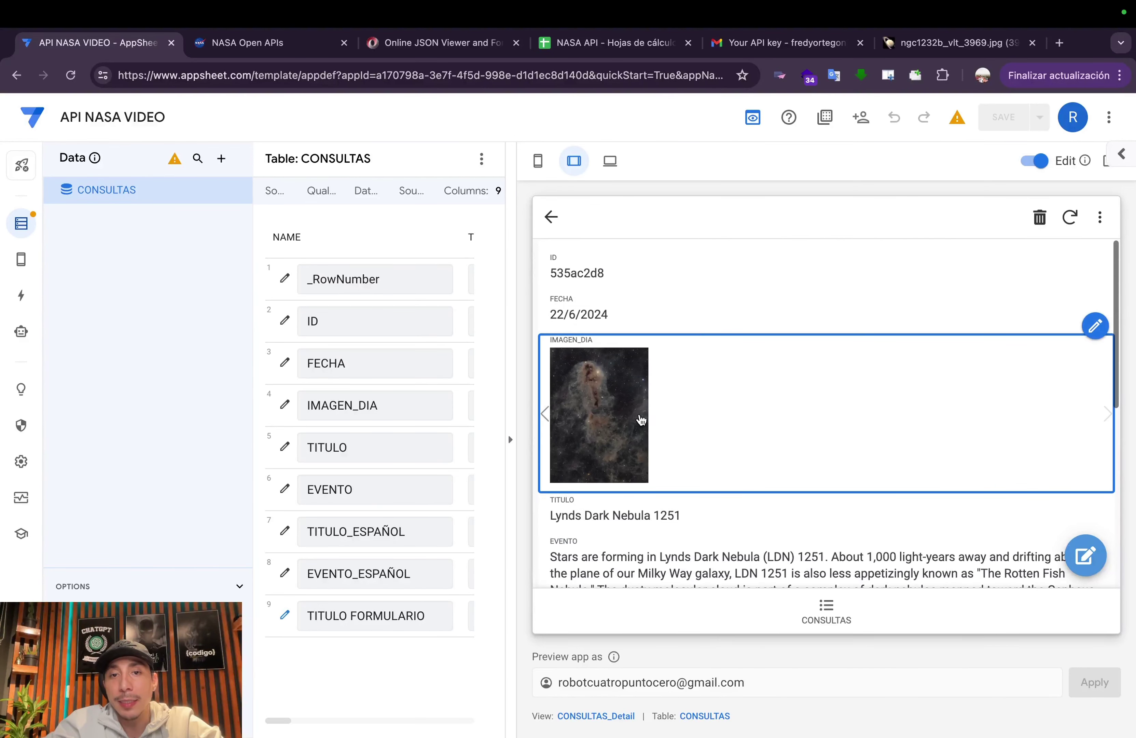
click(639, 416)
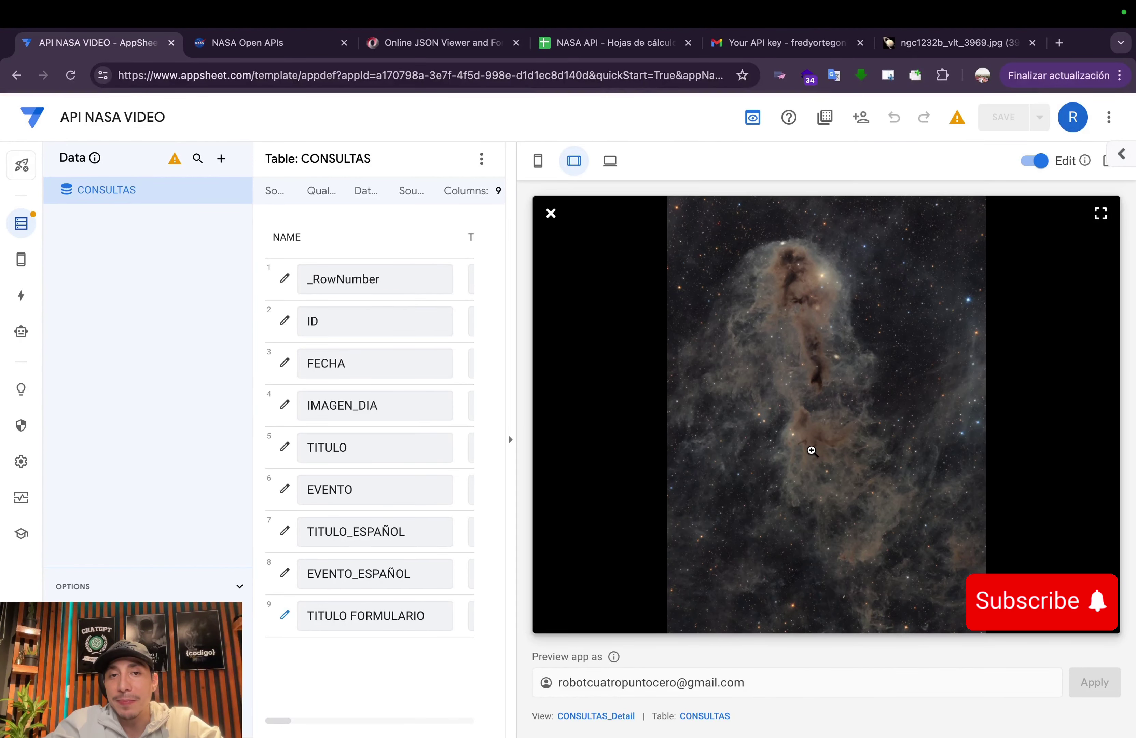